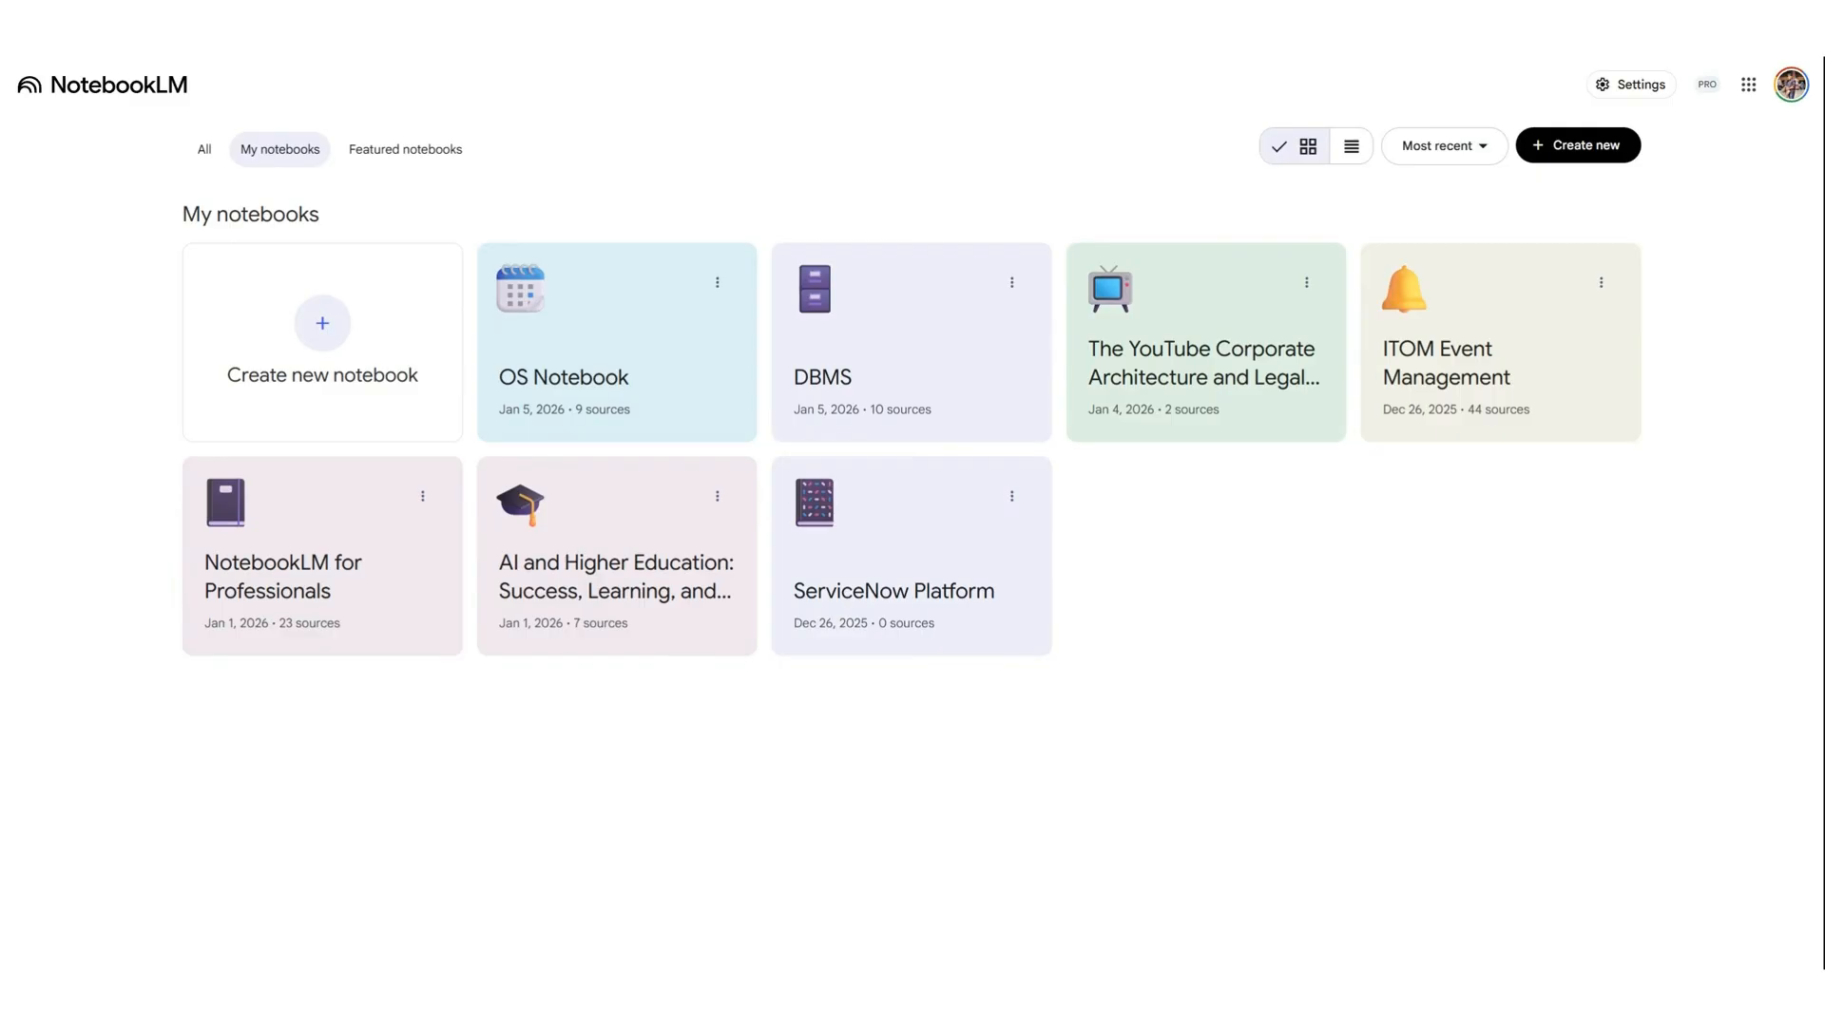
- Create a notebook and import Fast Research web sources on basic scheduling concepts, FCFS, SJF, Priority scheduling, Round Robin, context switching and CPU utilization
click(322, 344)
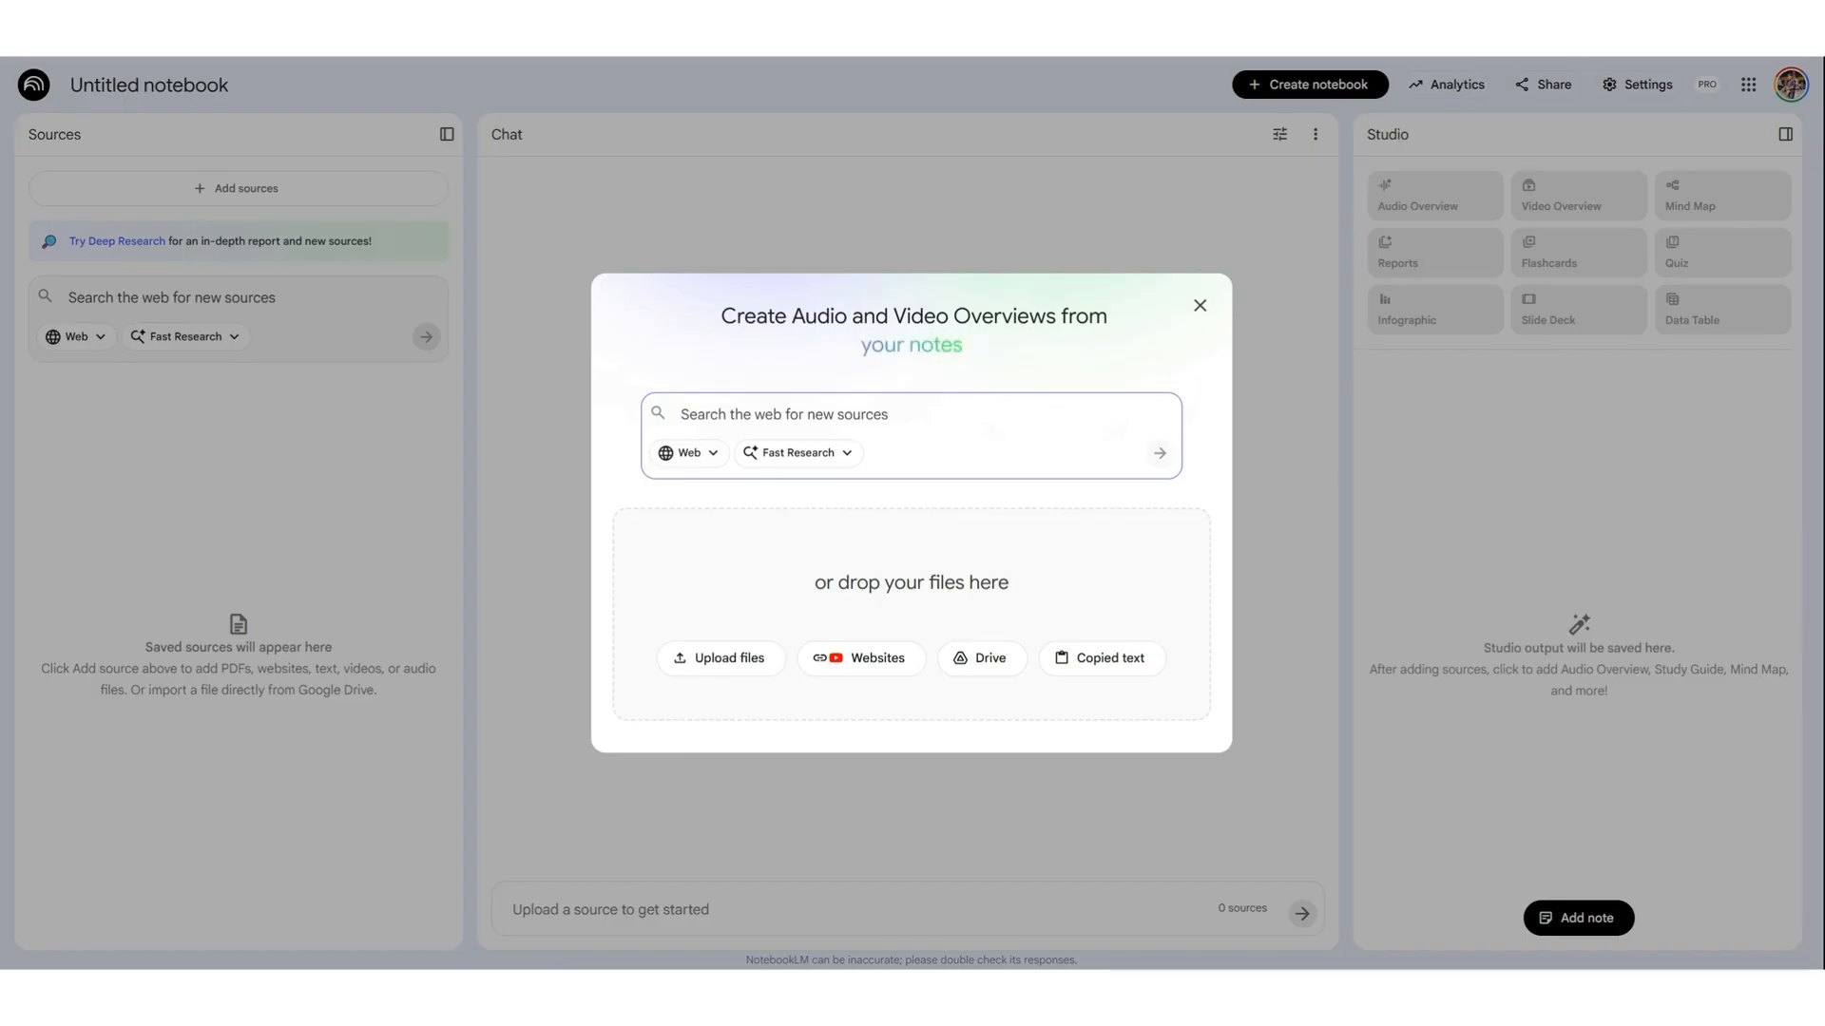
text(OS Concepts chapter that covers: Basic scheduling concepts FCFS Shortest Job First (SJF) Priority scheduling Round Robin (RR) Context switching CPU utilization)
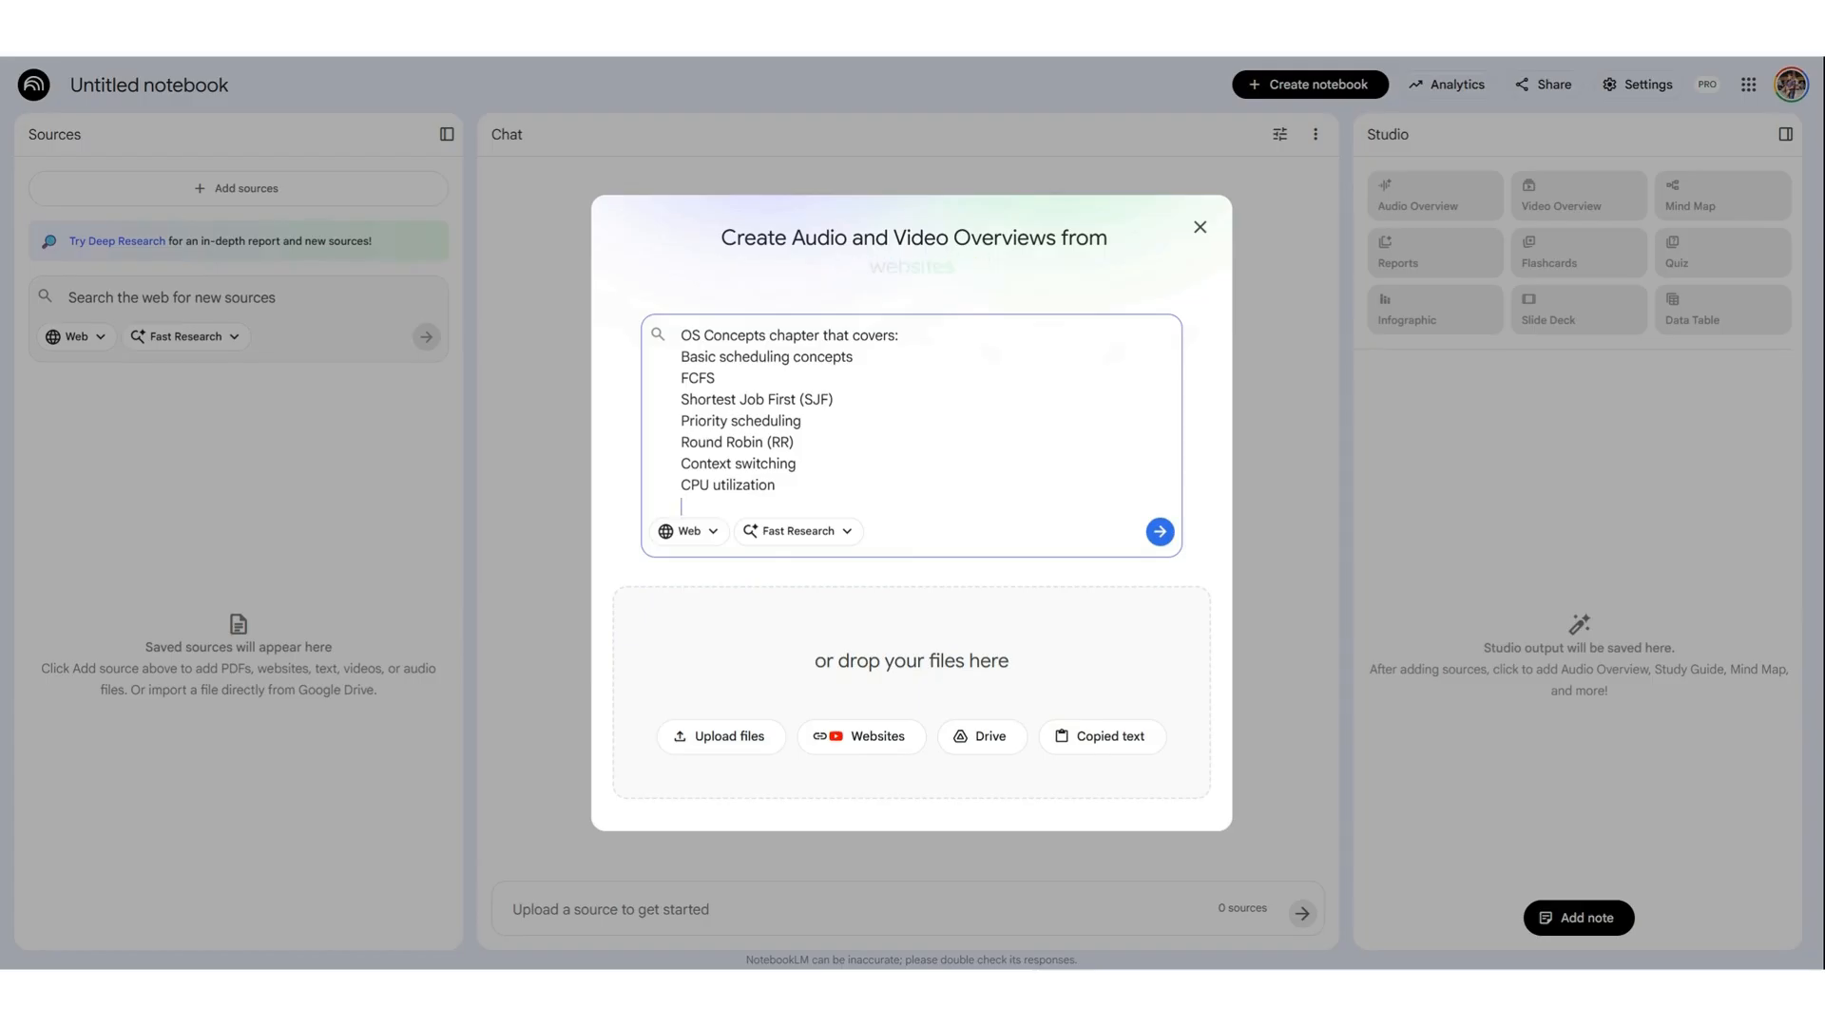
click(1159, 540)
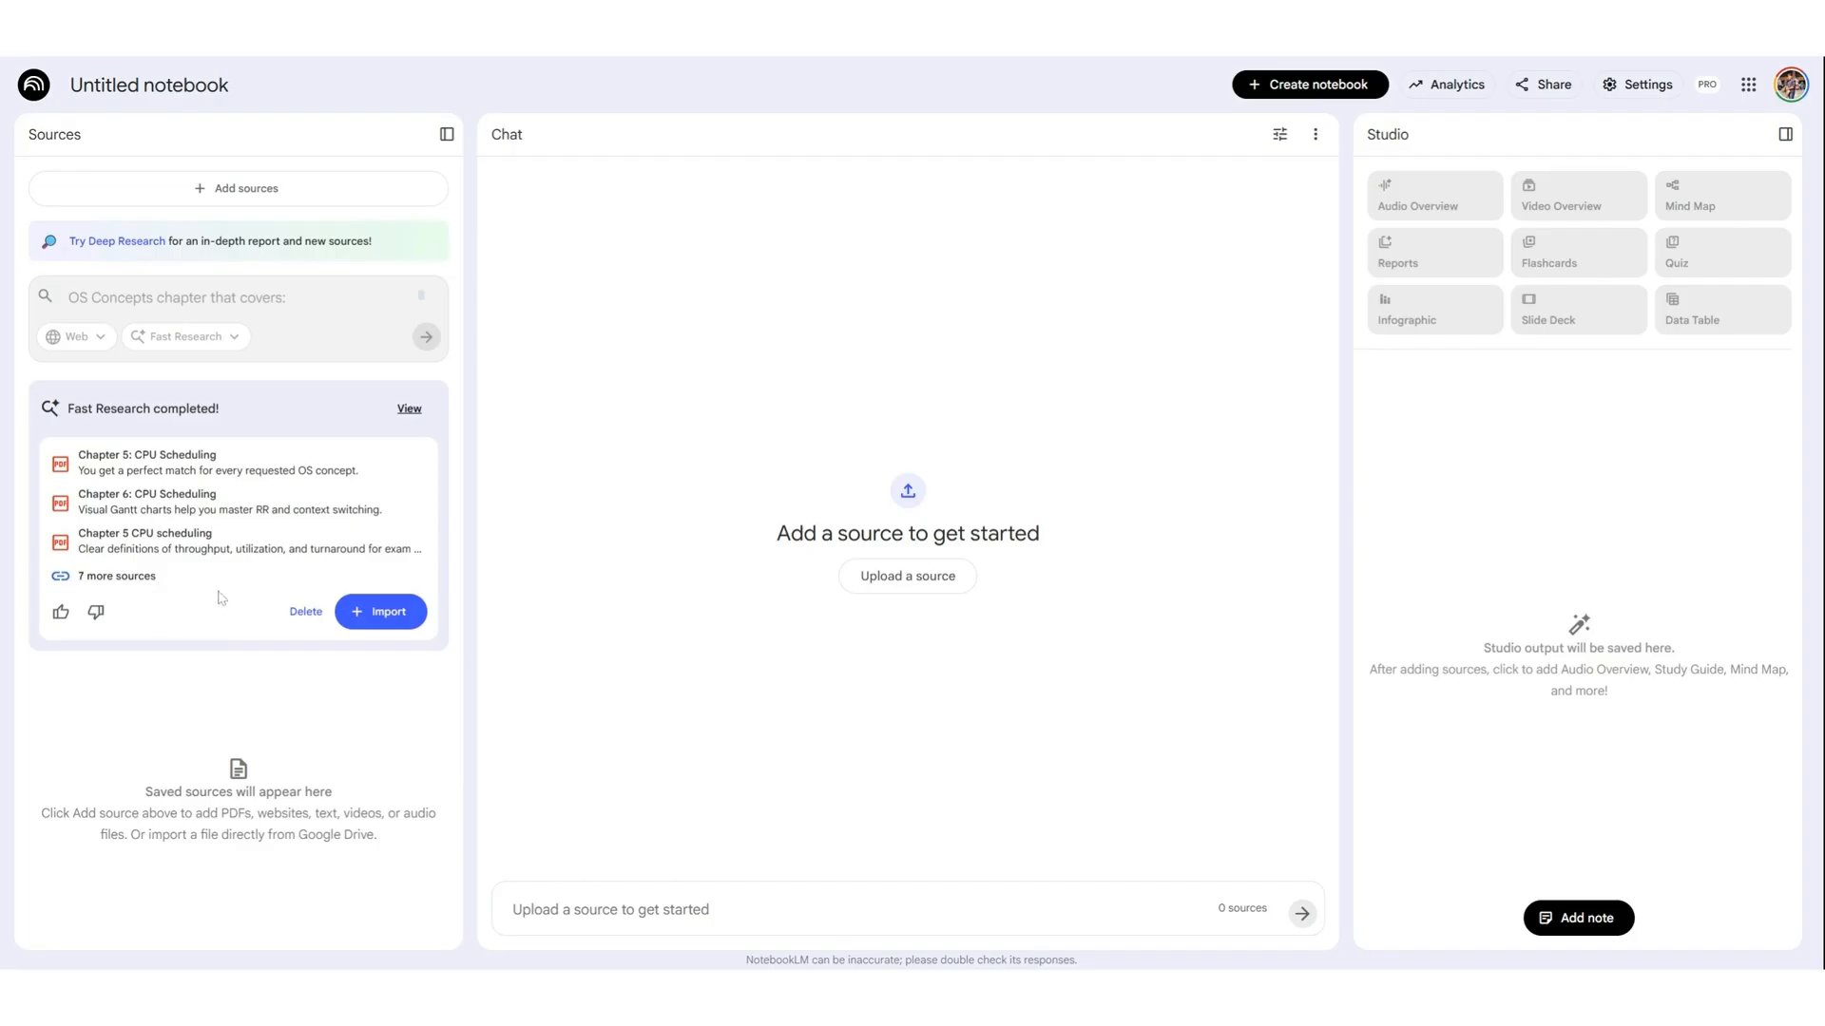
click(383, 615)
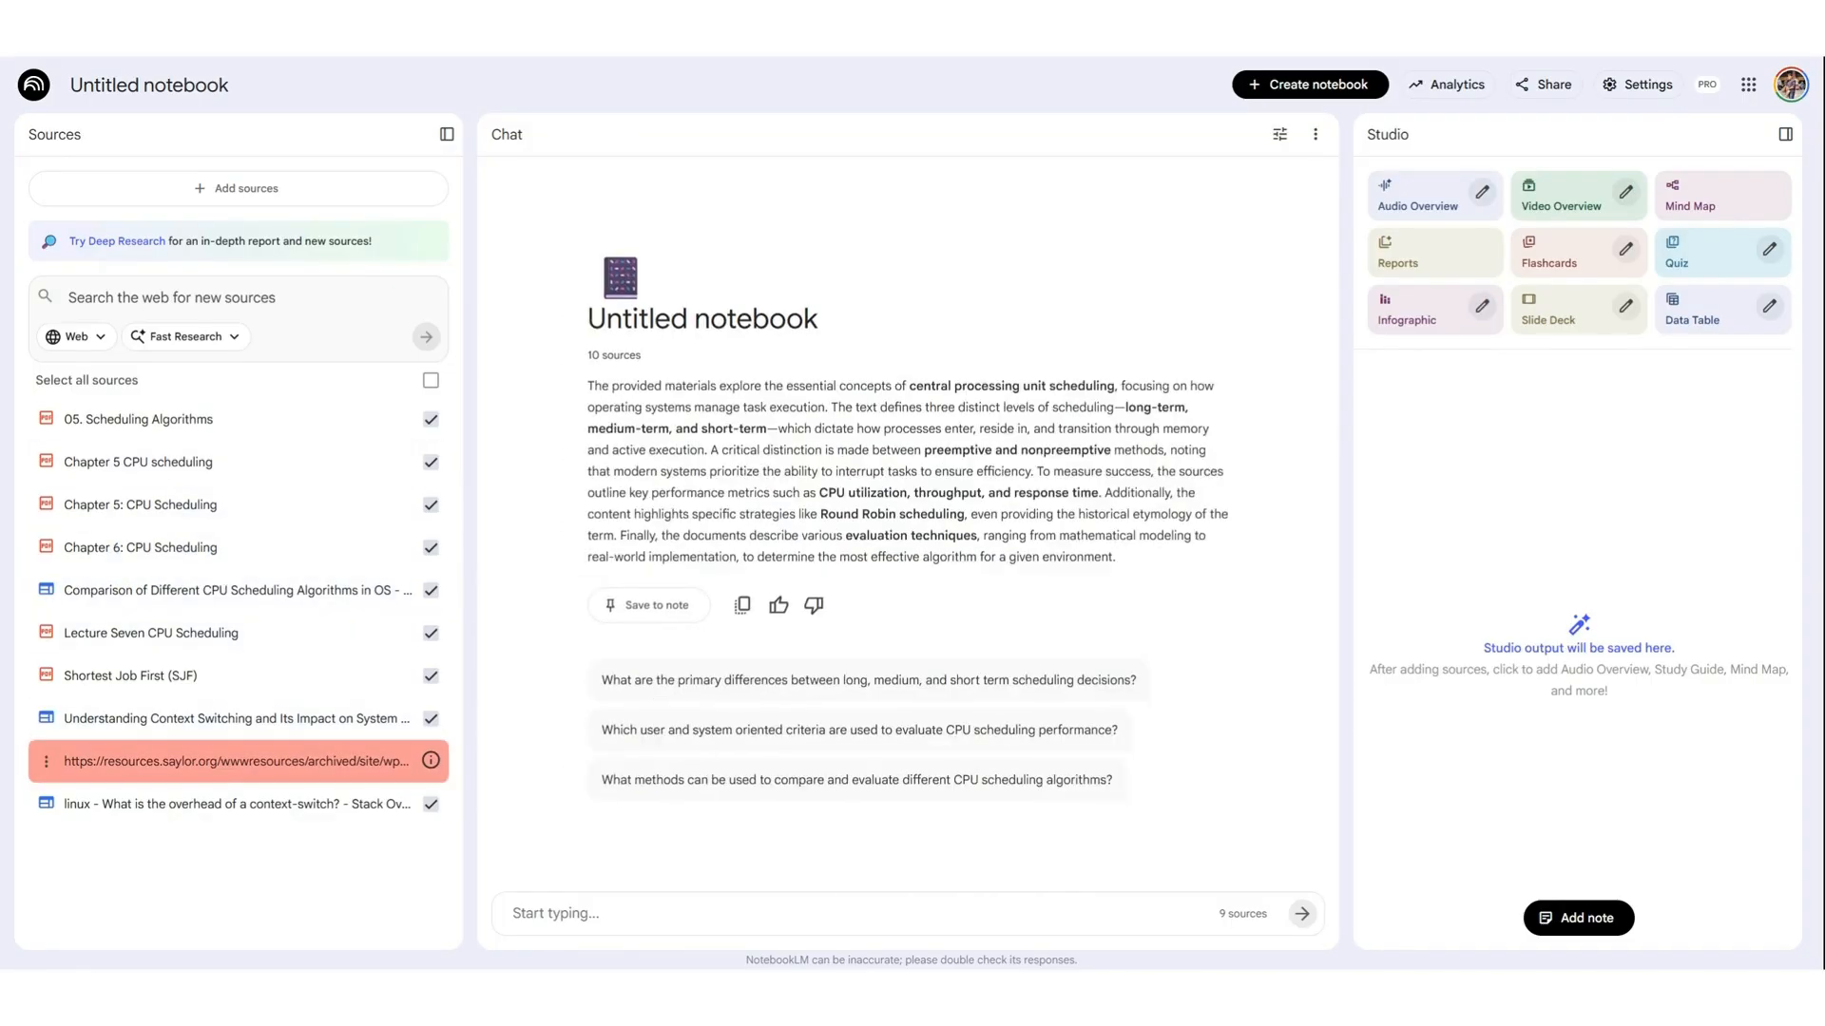
- Remove the invalid resources.saylor.org link from the notebook's sources
mouse_move(431, 761)
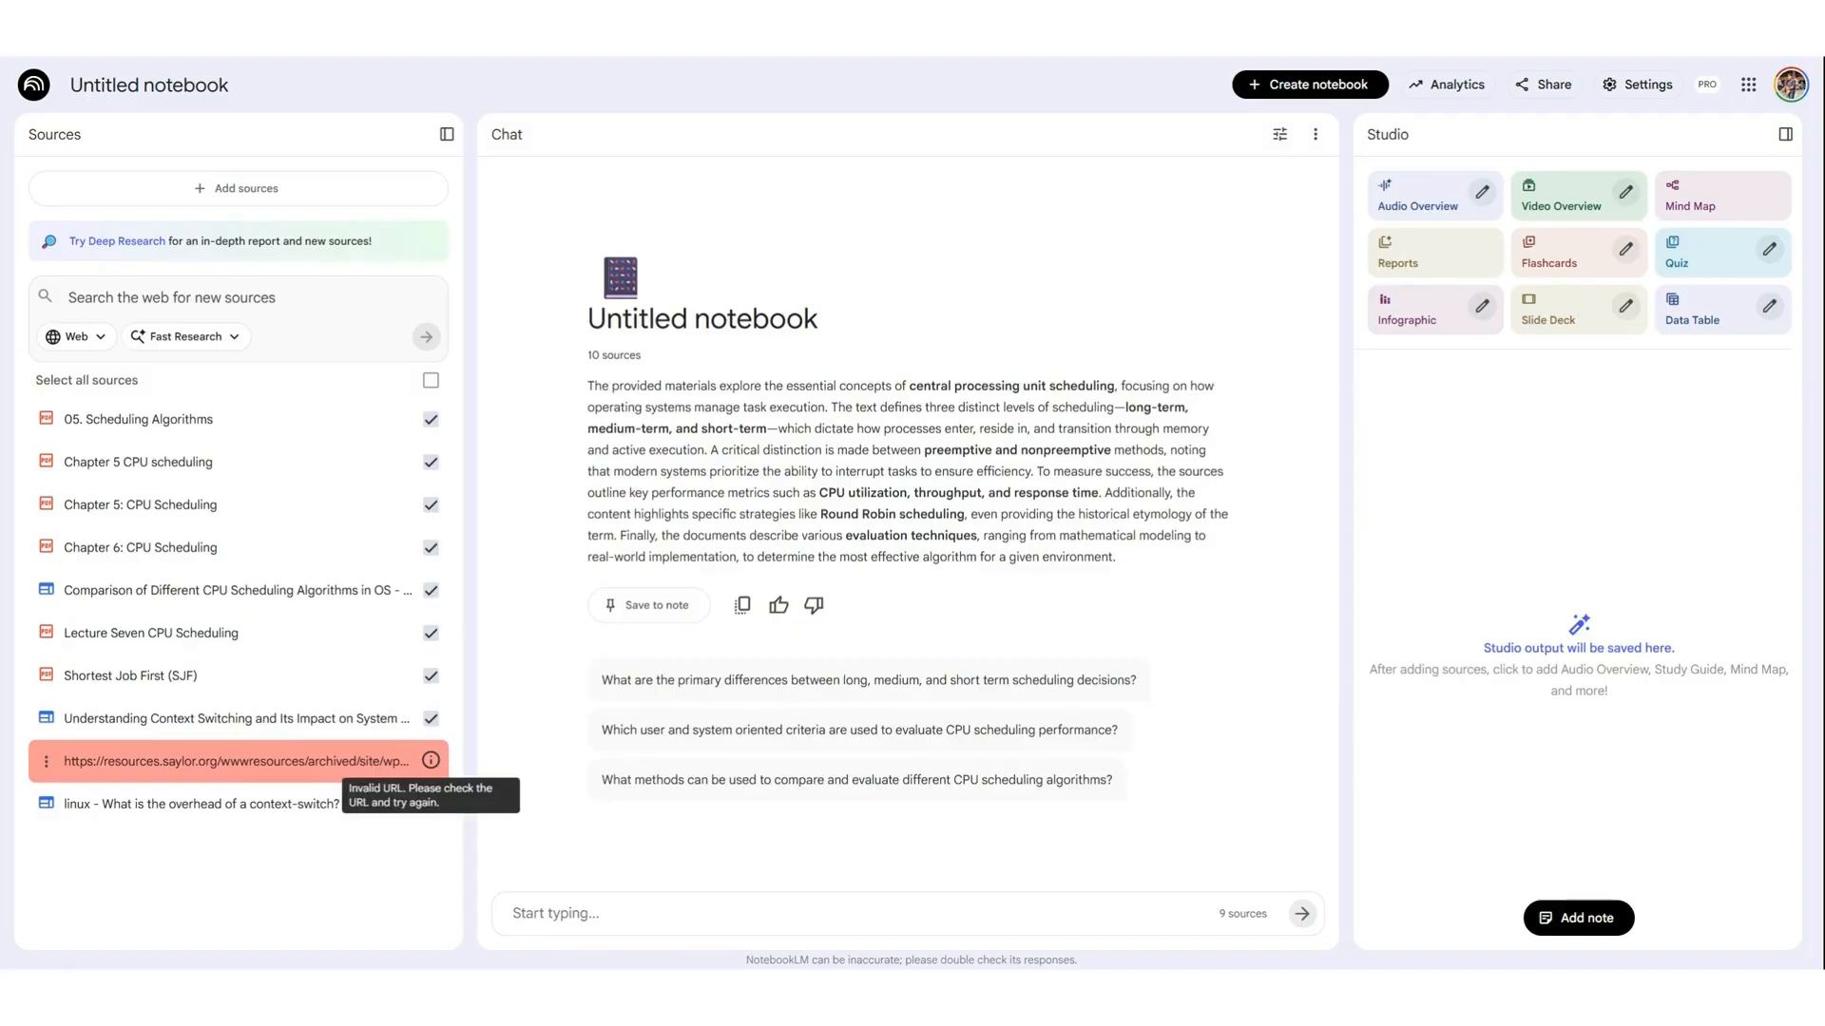
click(46, 760)
click(104, 807)
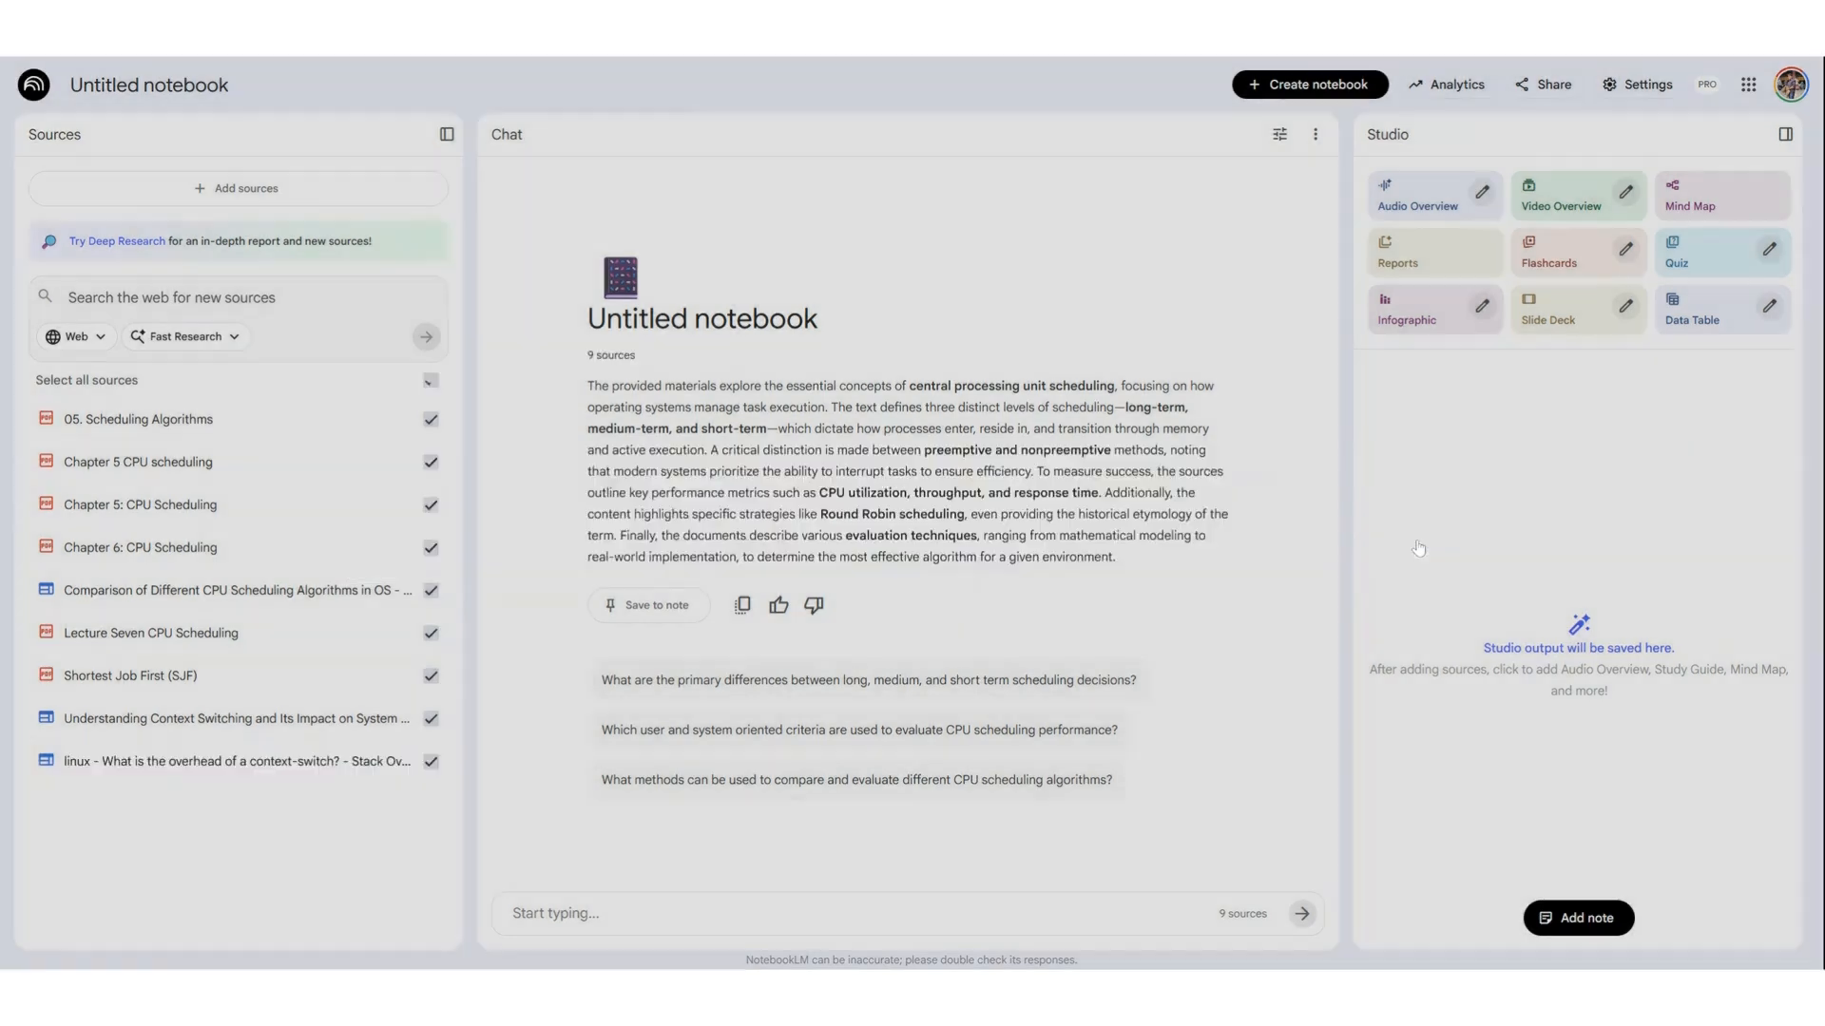
click(1413, 542)
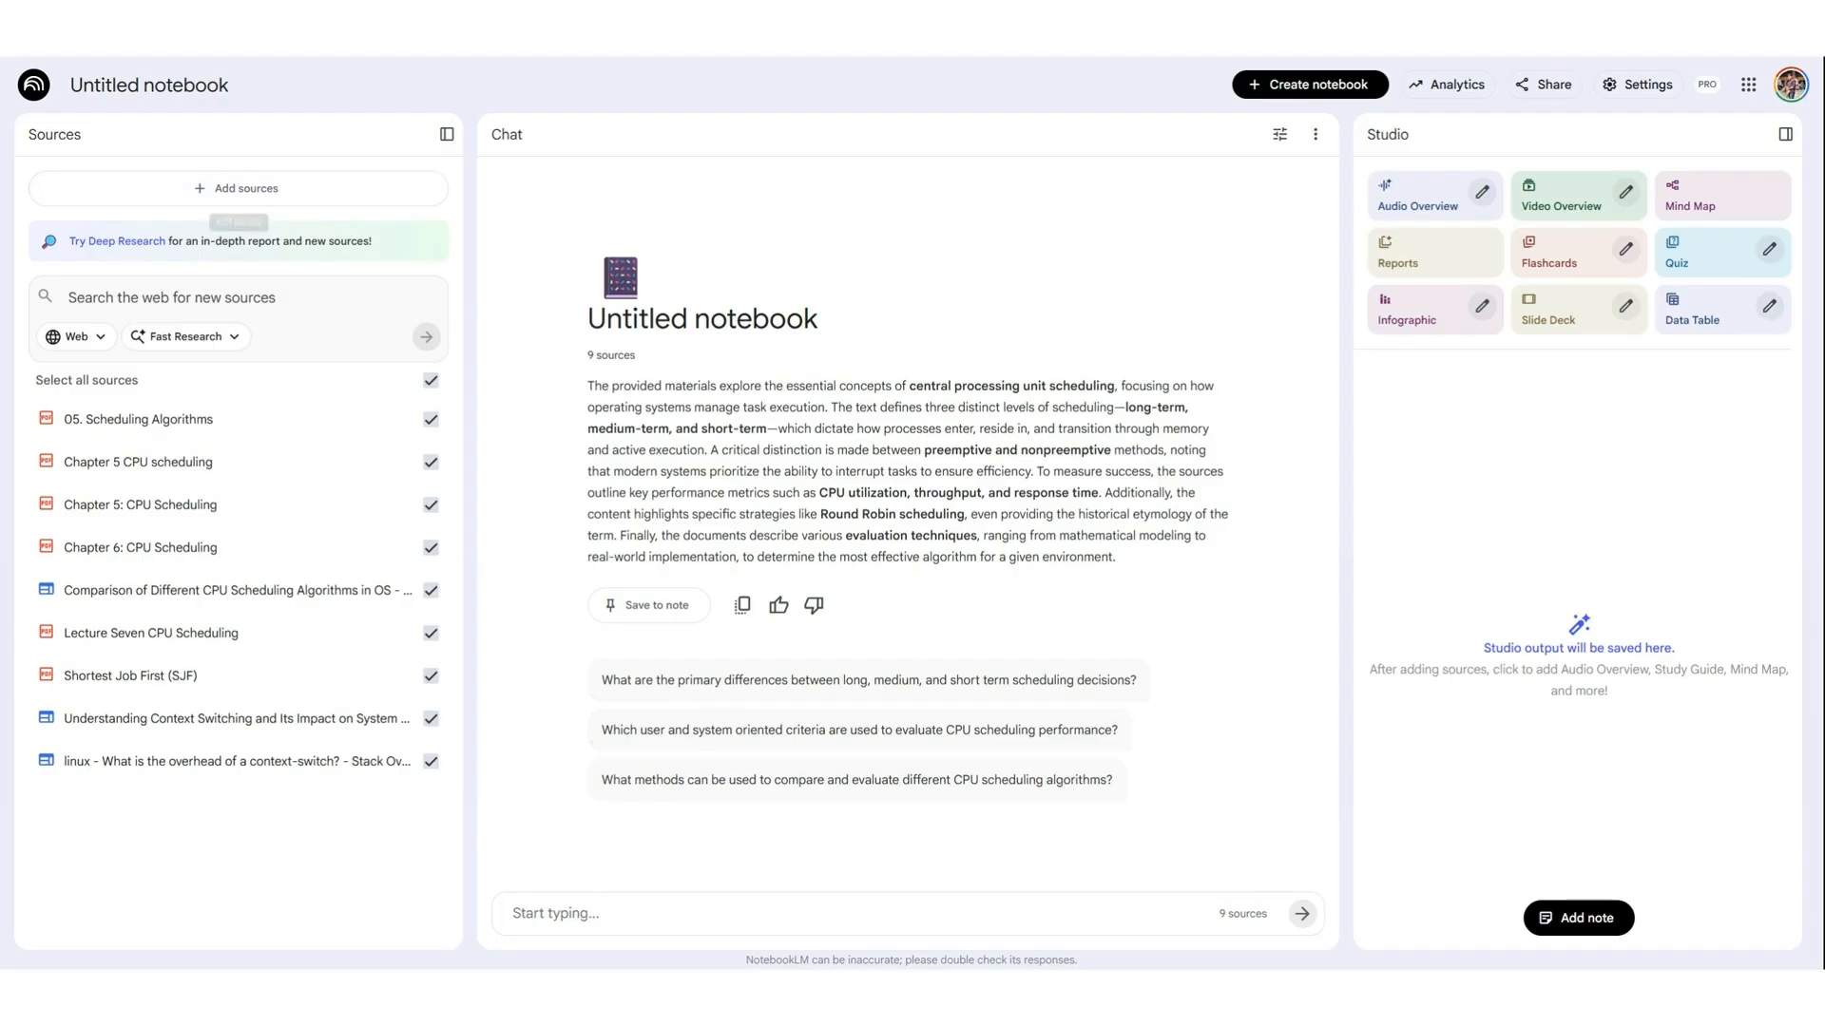
- Rename the notebook as "OS- Scheduling Algorithms"
double_click(197, 85)
key(BackSpace)
key(BackSpace)
key(BackSpace)
key(BackSpace)
key(BackSpace)
key(BackSpace)
key(BackSpace)
key(BackSpace)
key(BackSpace)
key(BackSpace)
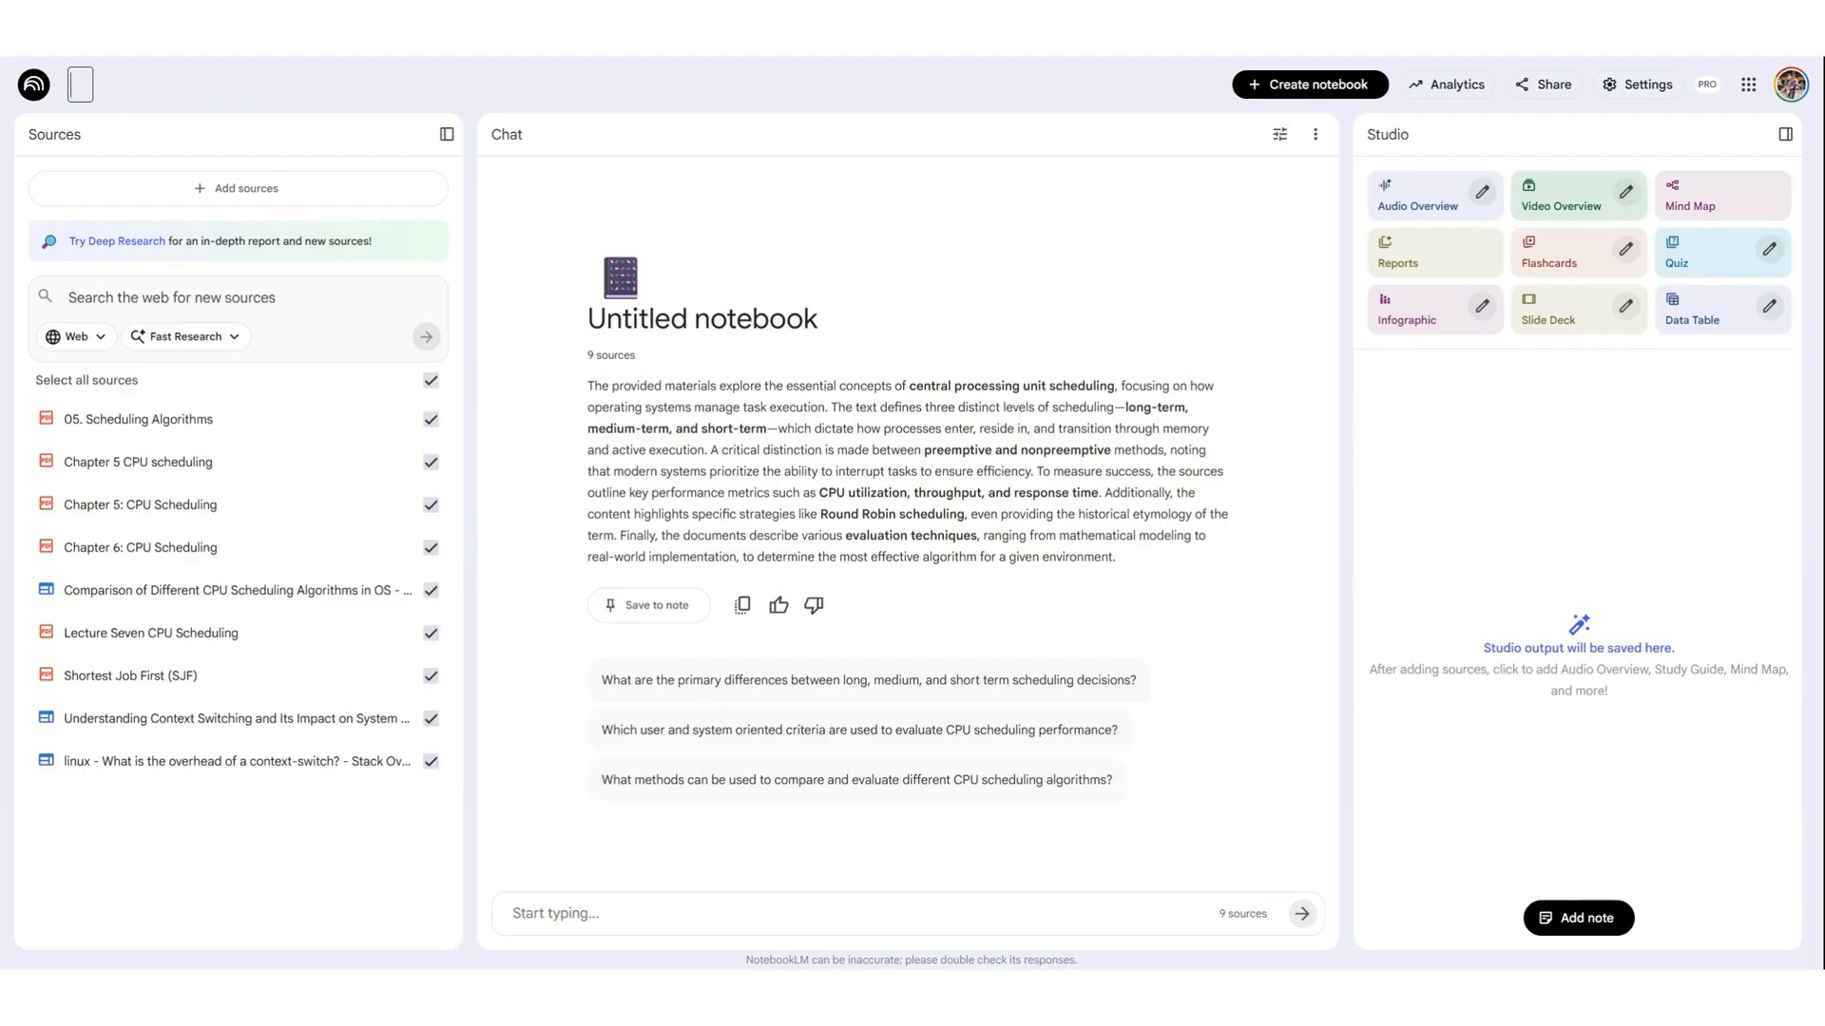
text(OS- Scheduling)
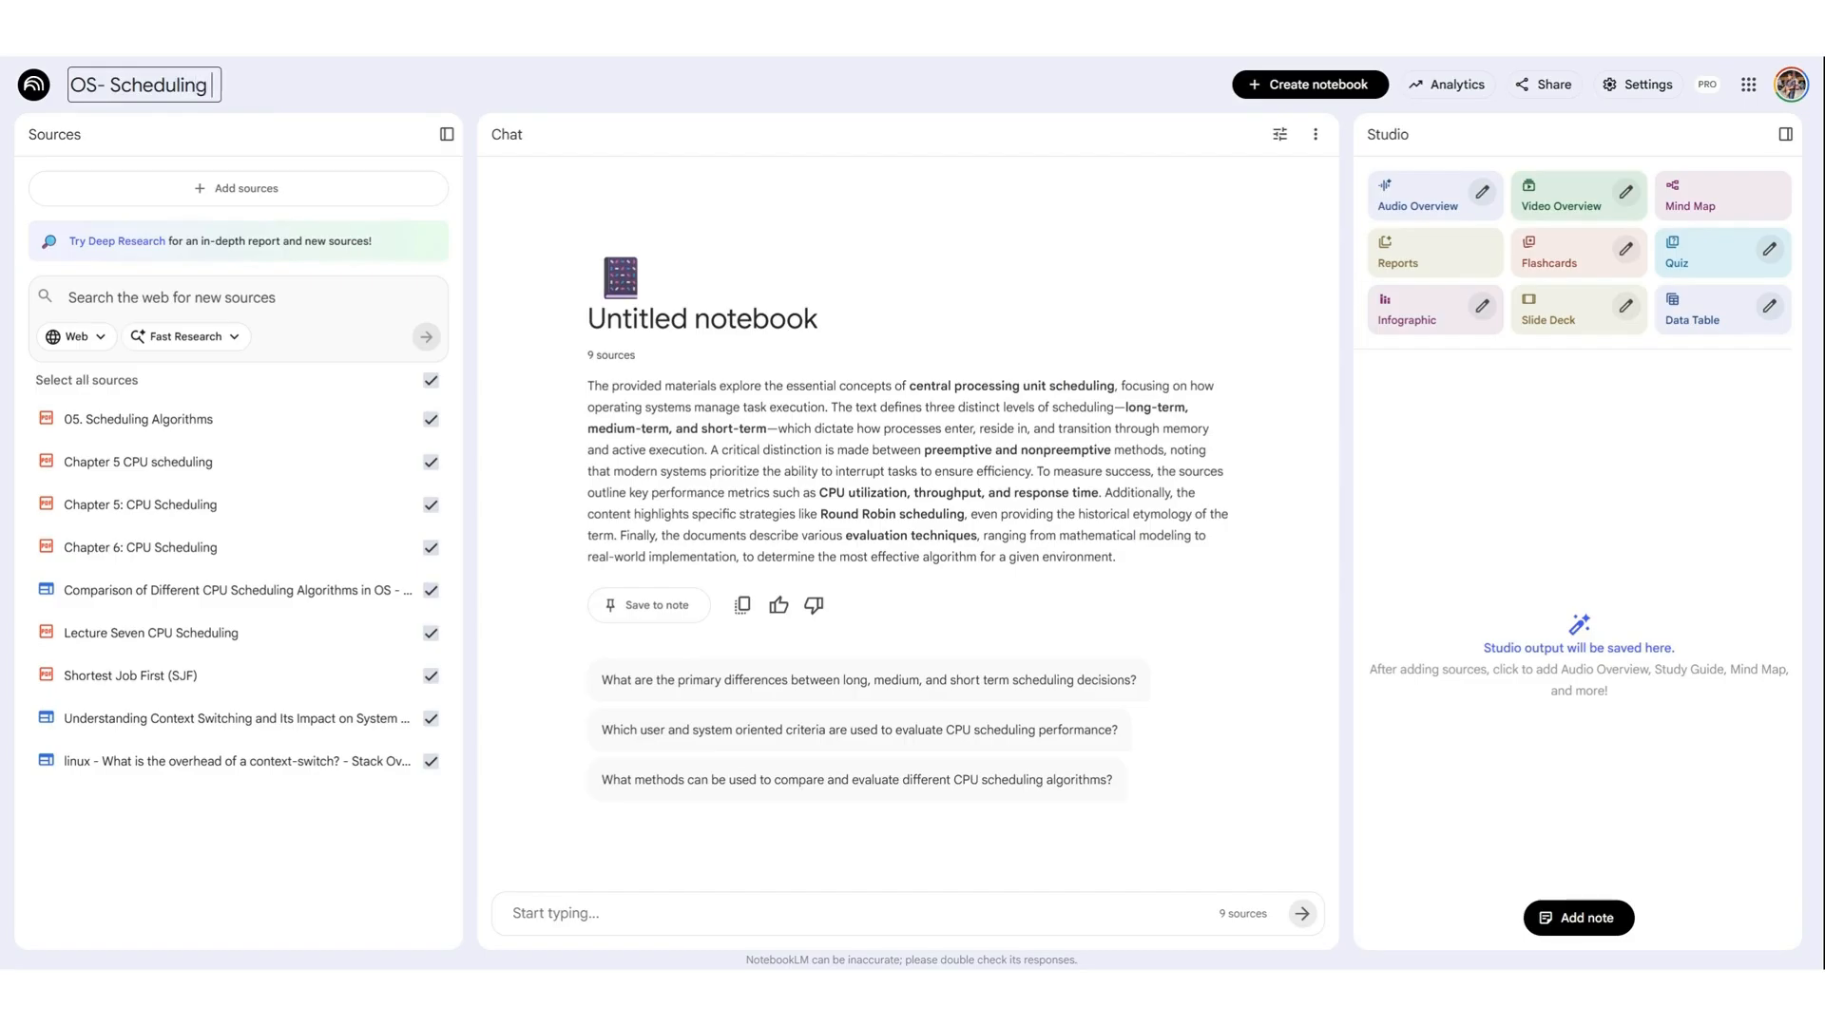
text( Algorithms)
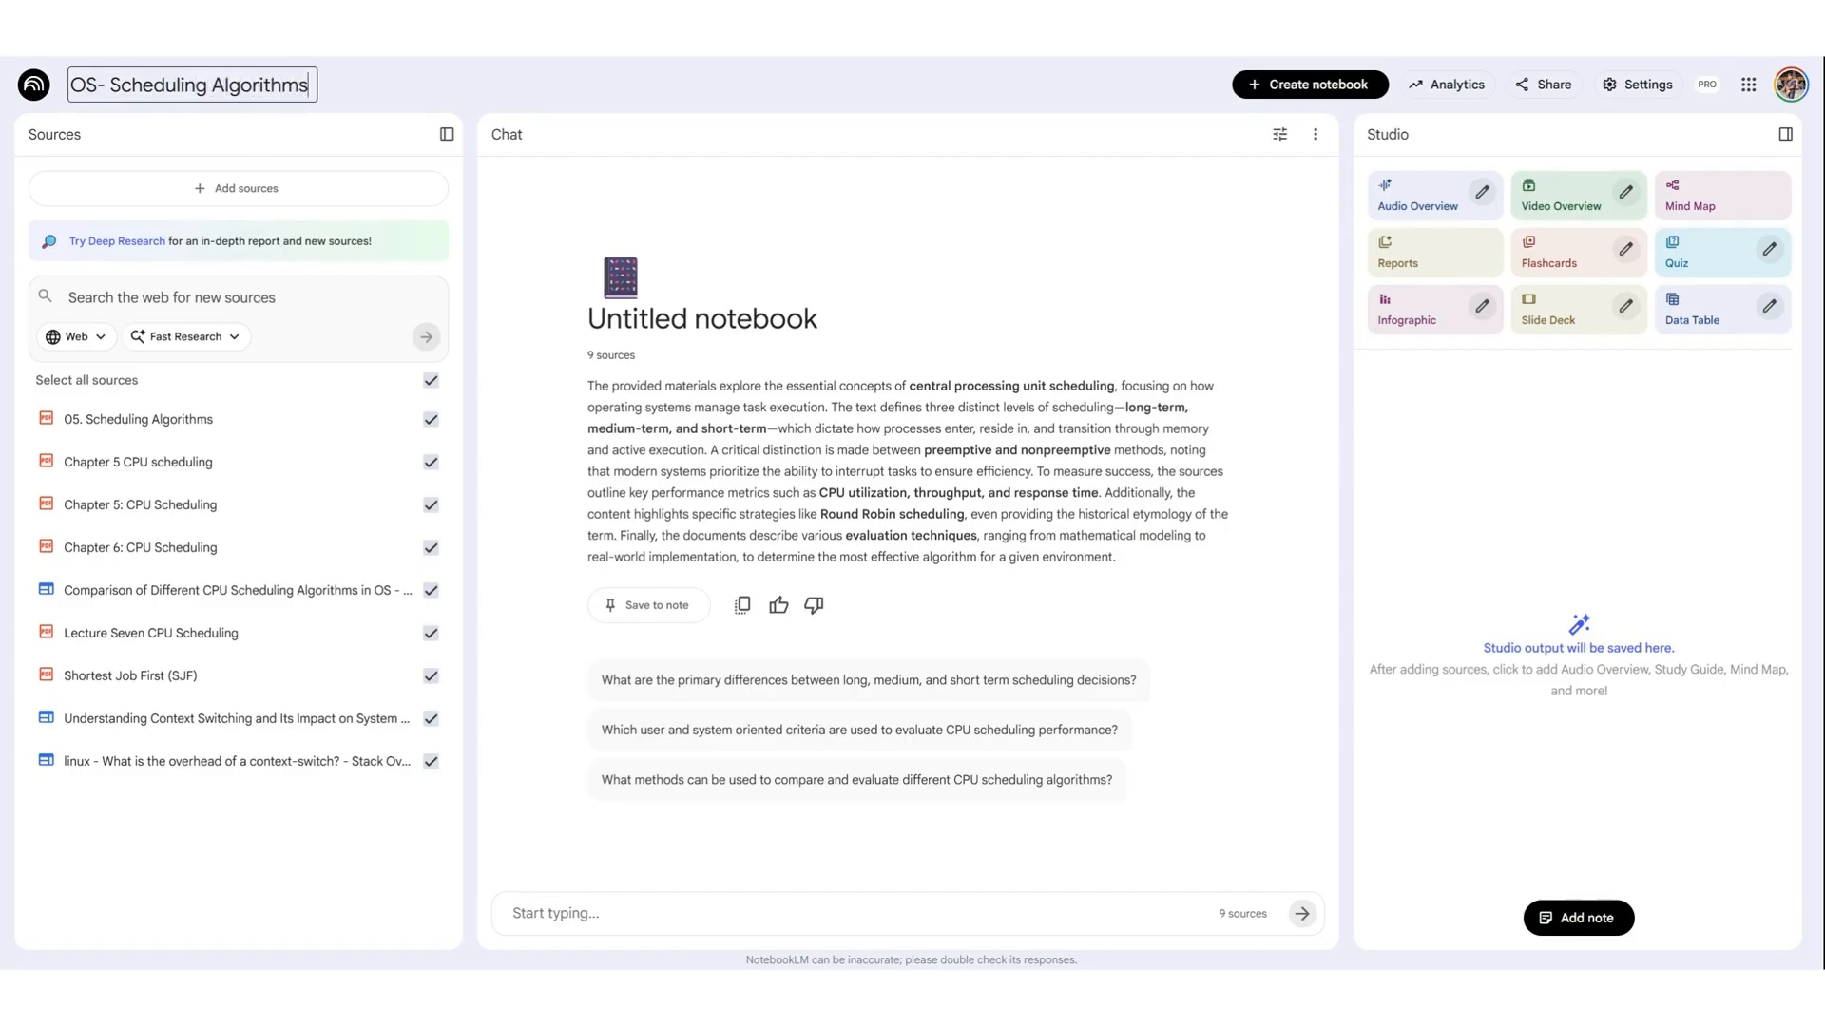
key(Return)
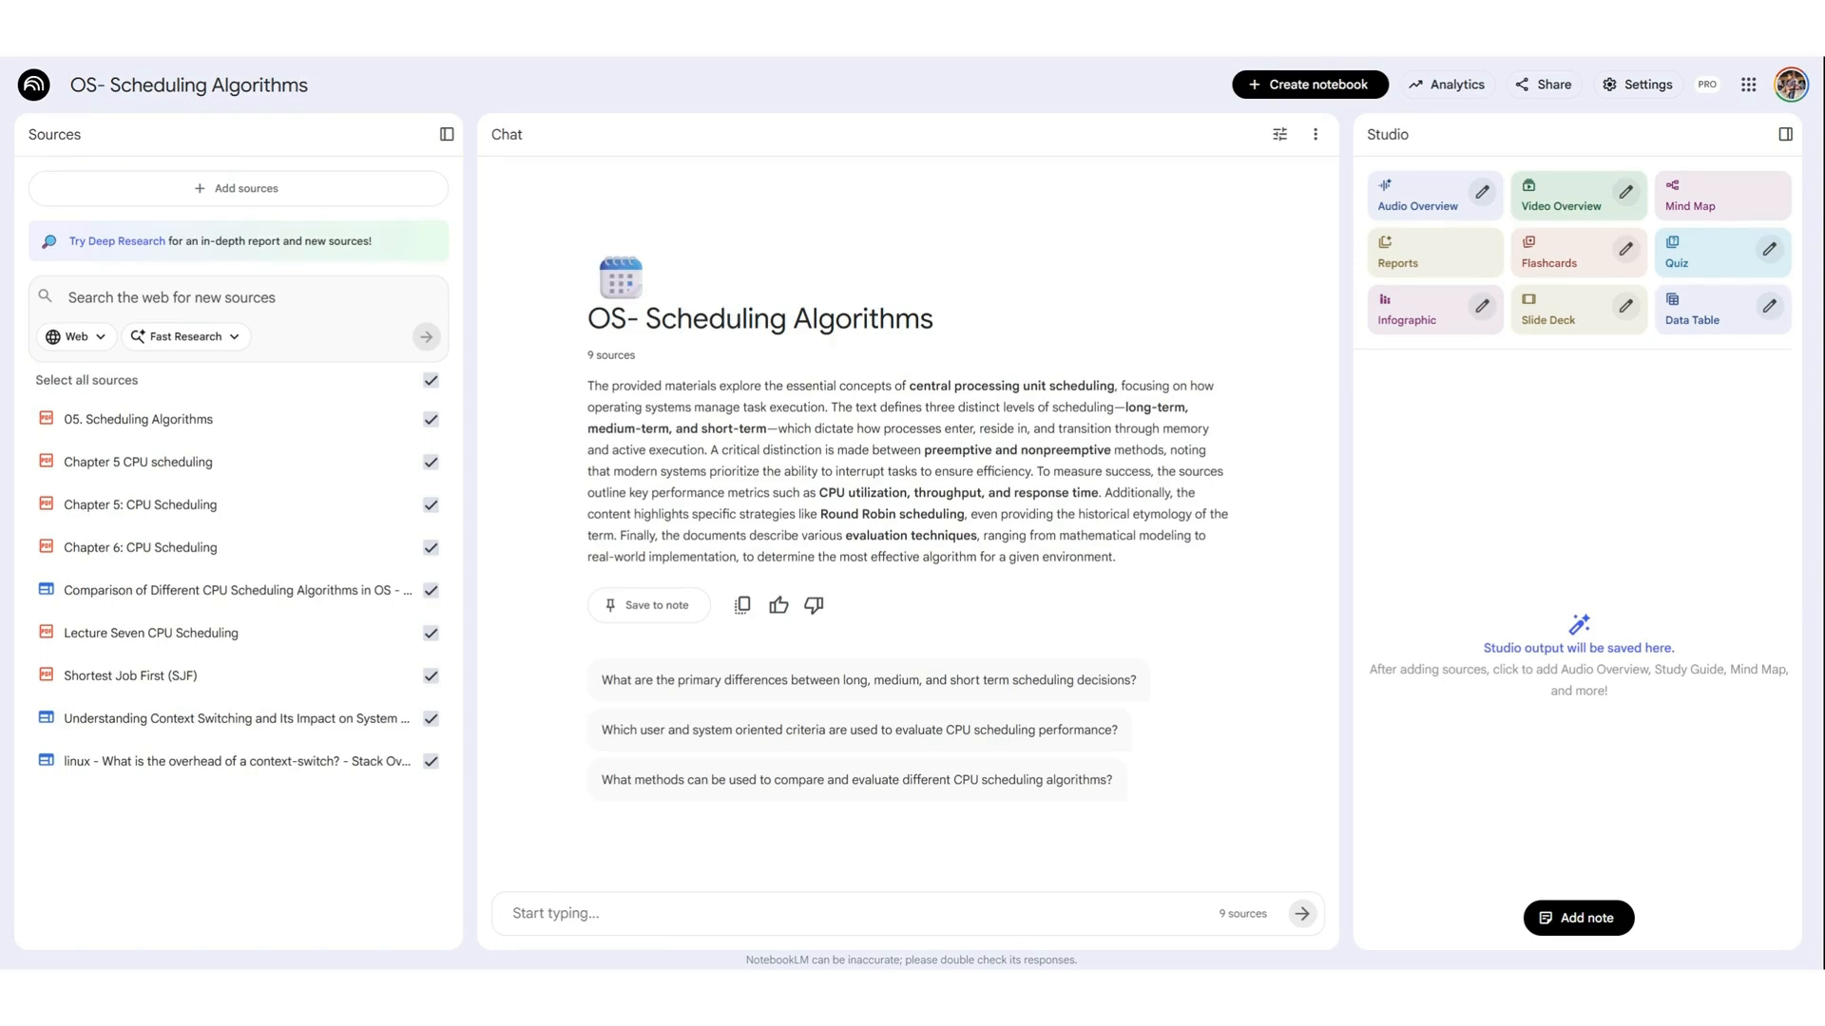
drag(589, 385, 834, 471)
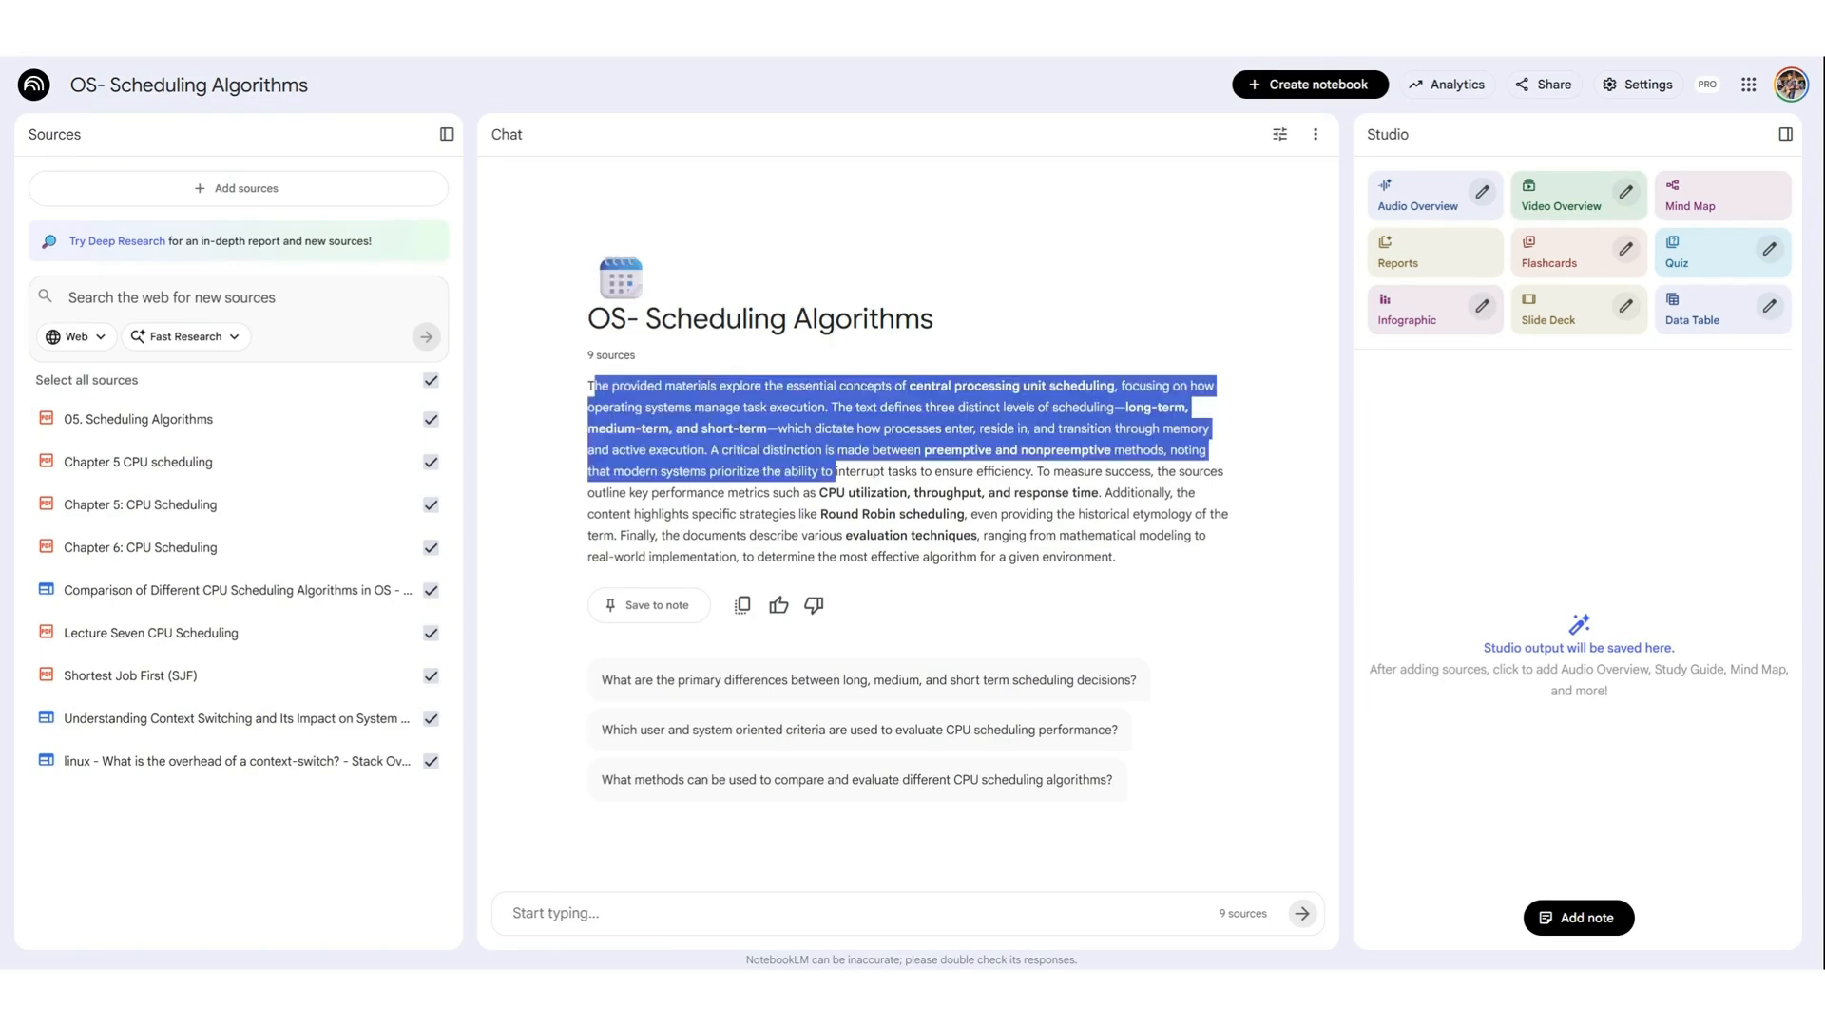
click(835, 472)
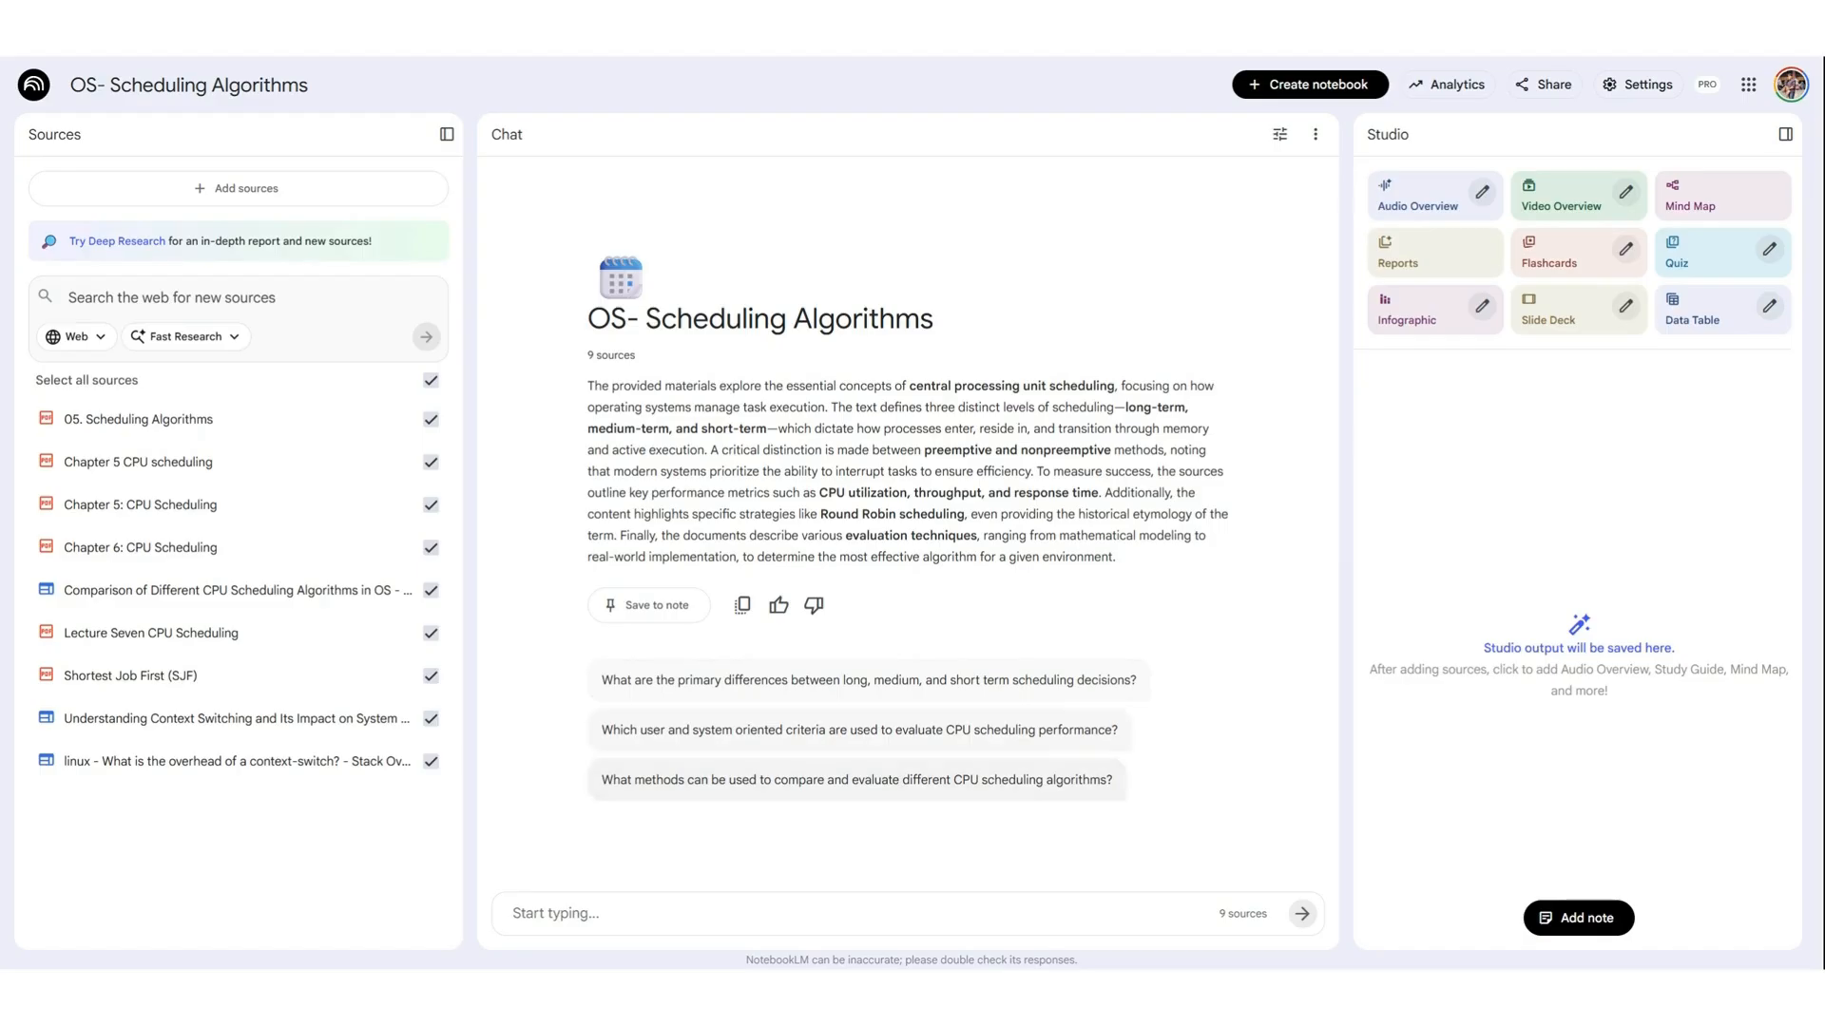
- Enter a chat prompt to explain Process Management and CPU Scheduling for undergraduate engineering students using only the uploaded sources, covering FCFS, SJF, Priority and Round Robin
click(556, 914)
key(ctrl+v)
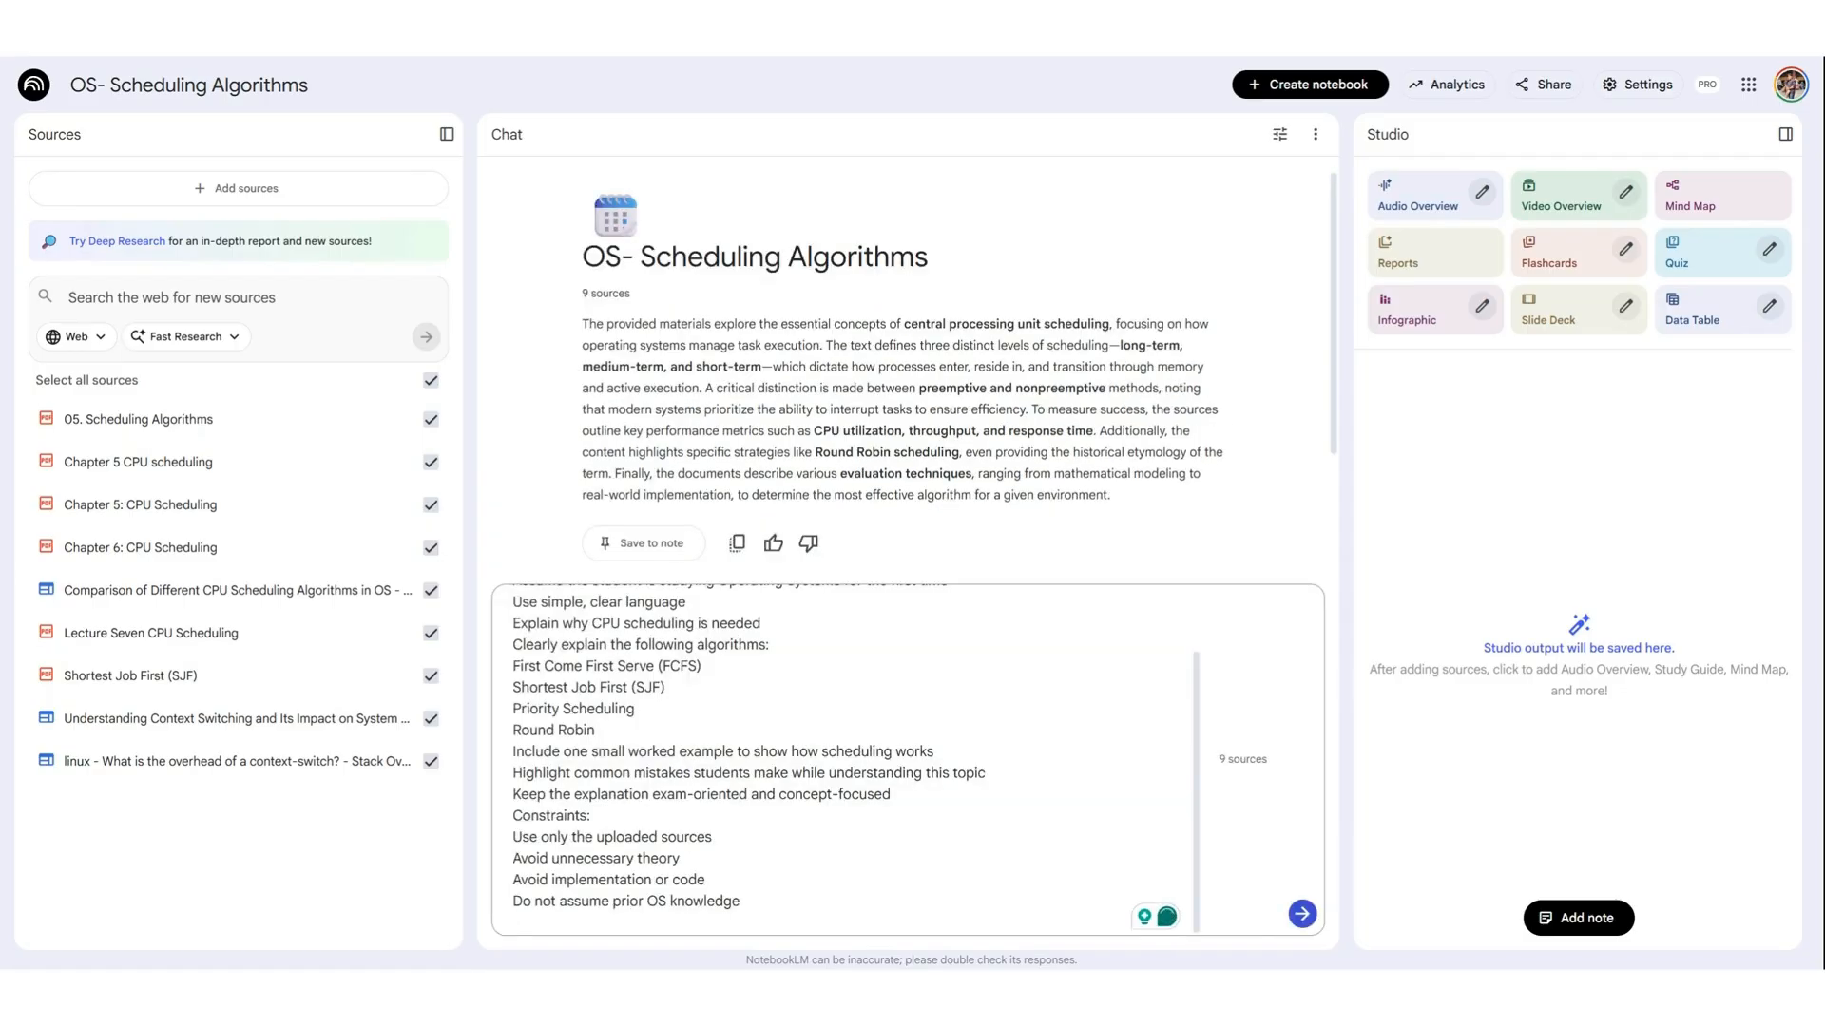
scroll(852, 761, up, 2)
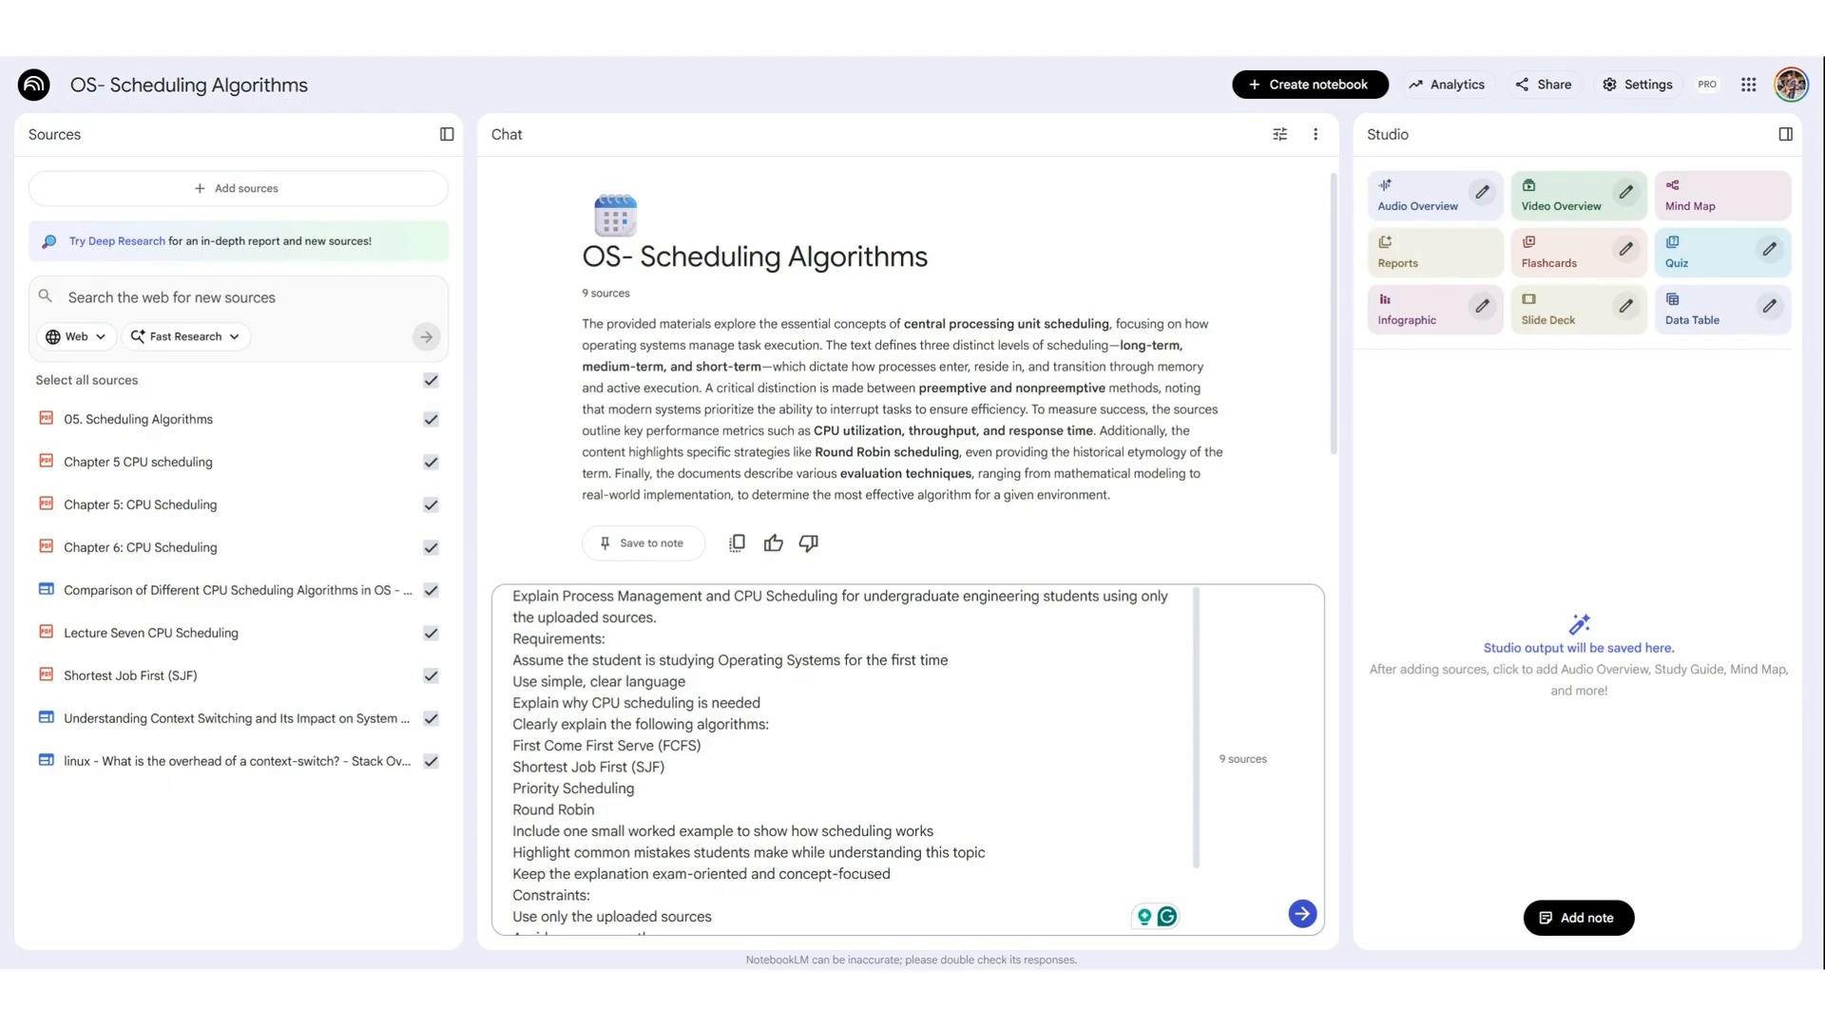
- Check the requirements and constraints in the CPU scheduling prompt and submit it to the chat
drag(521, 660, 537, 681)
click(552, 703)
drag(513, 659, 600, 682)
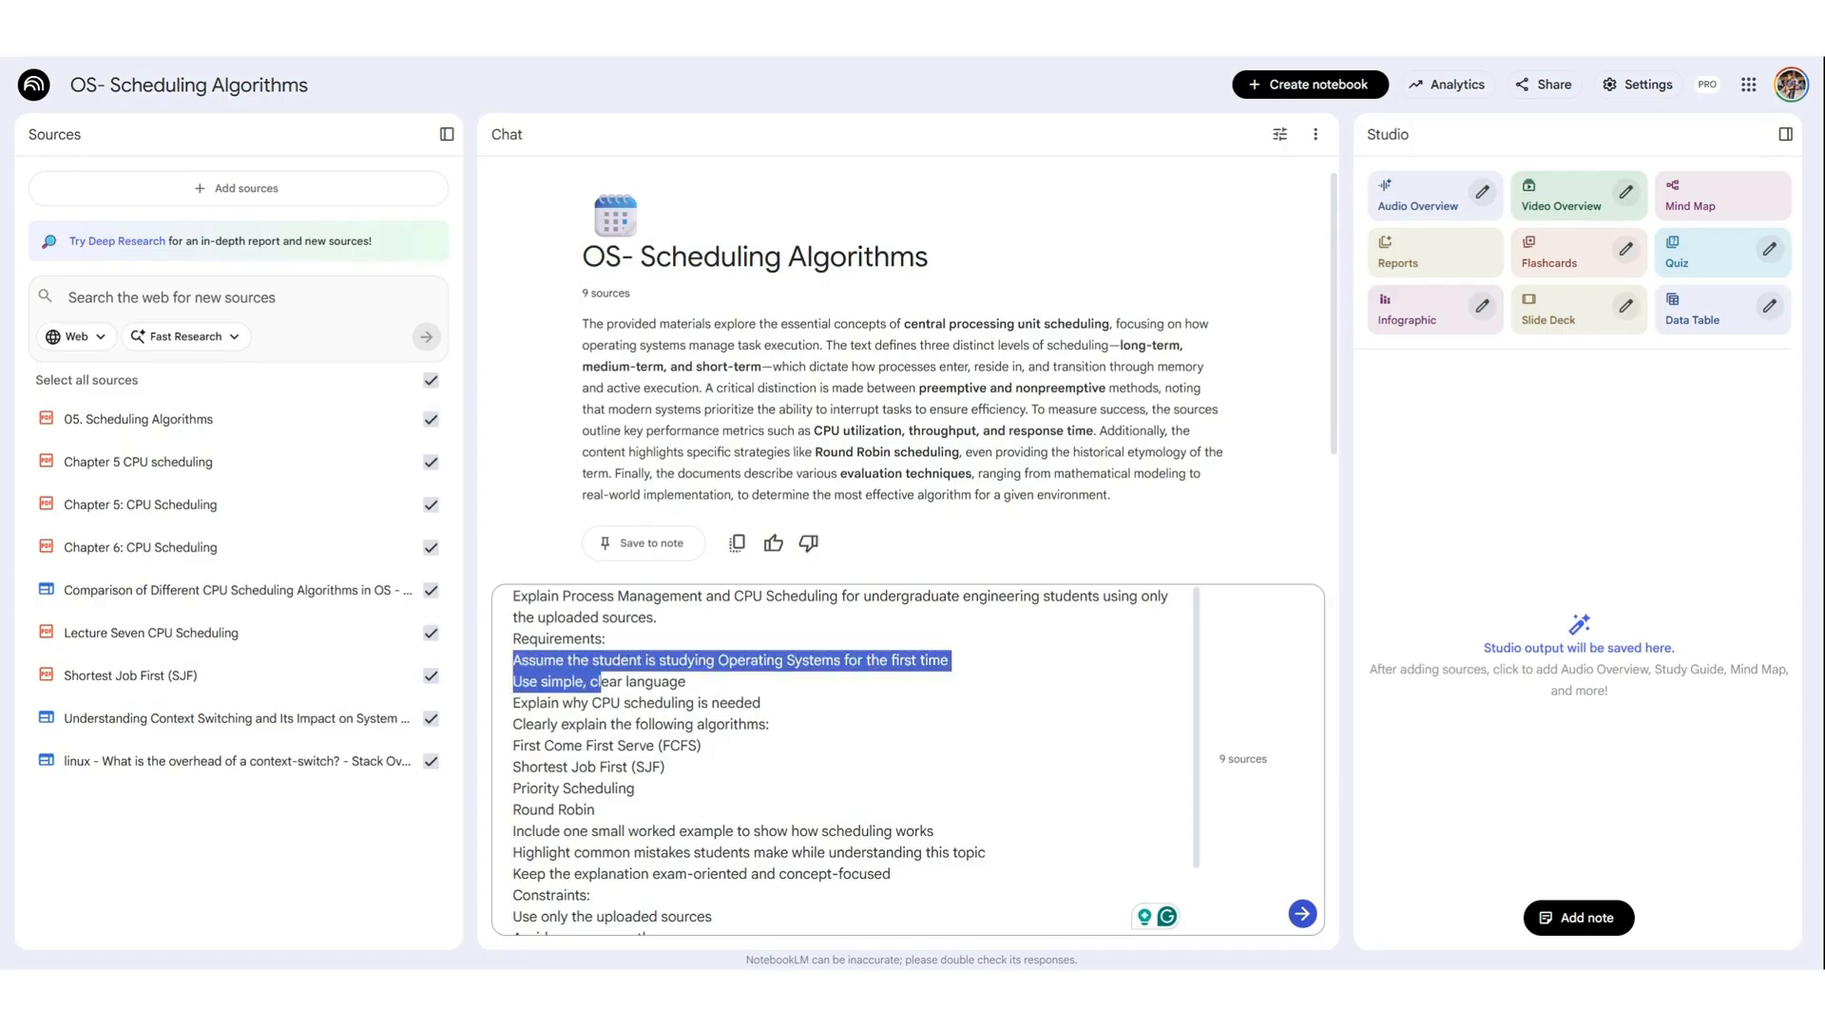
click(571, 681)
scroll(571, 681, down, 2)
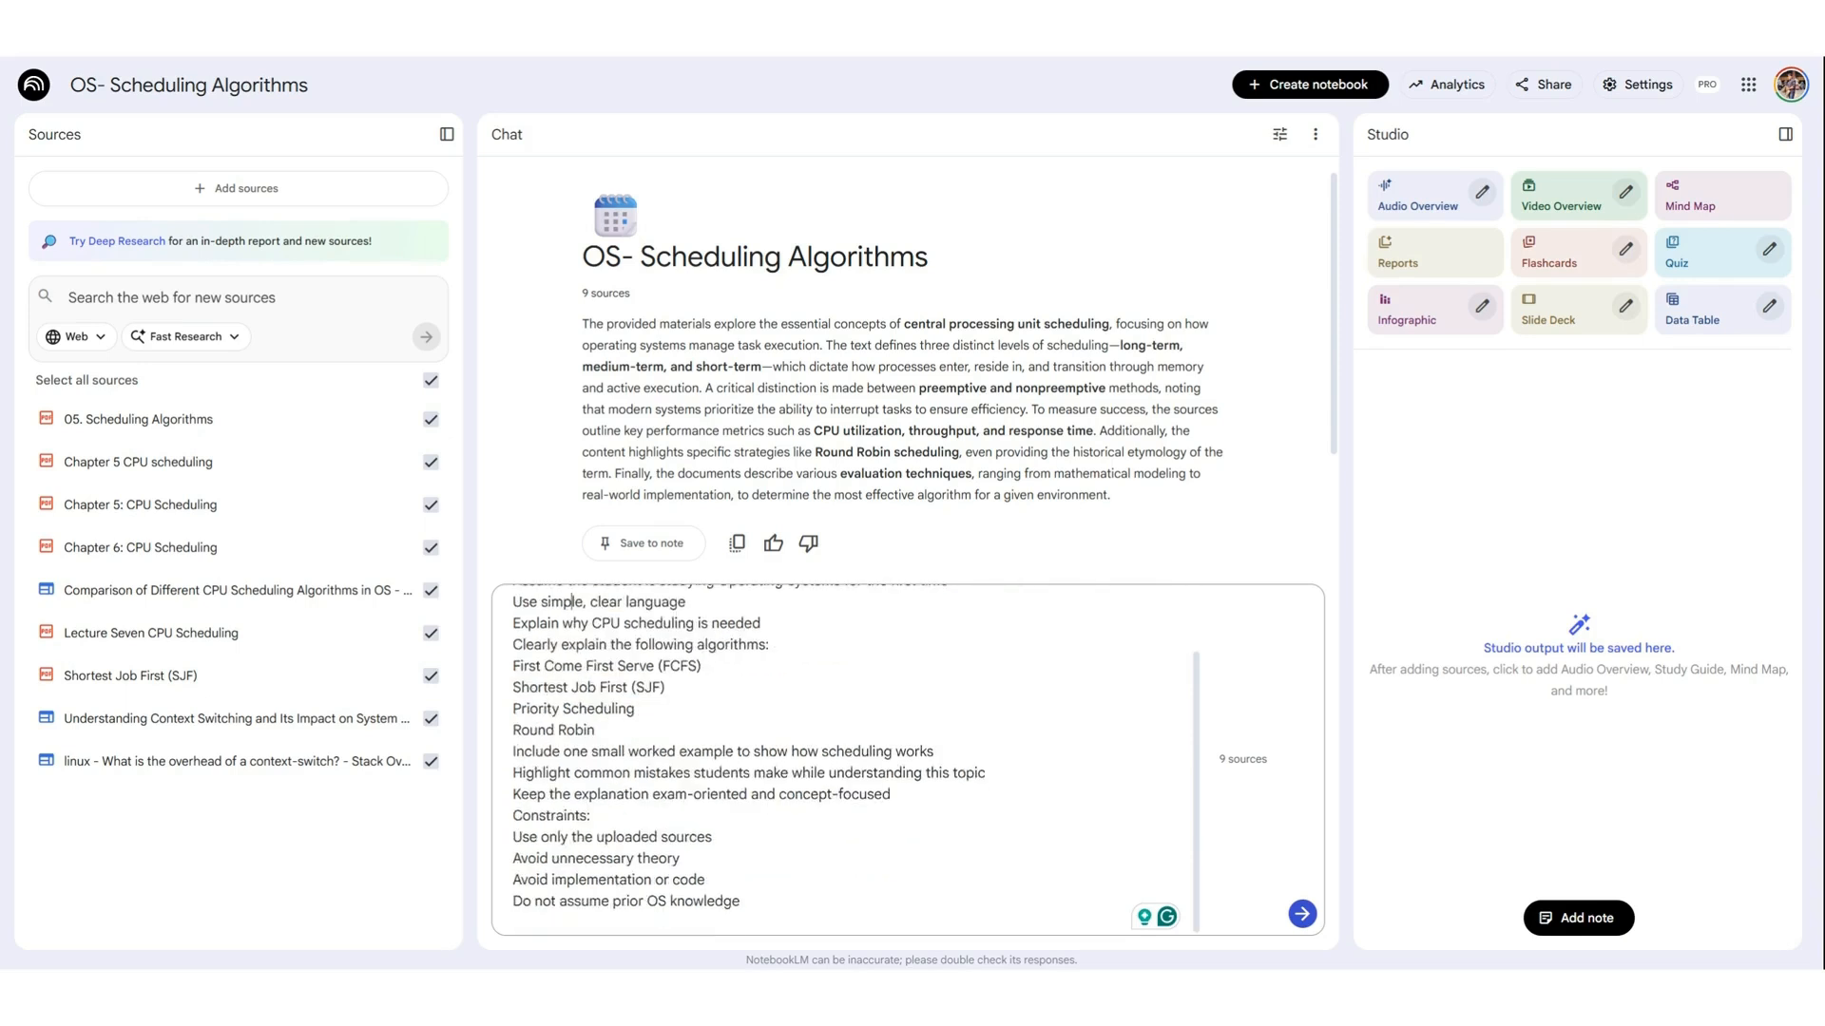
drag(512, 645, 633, 772)
click(660, 773)
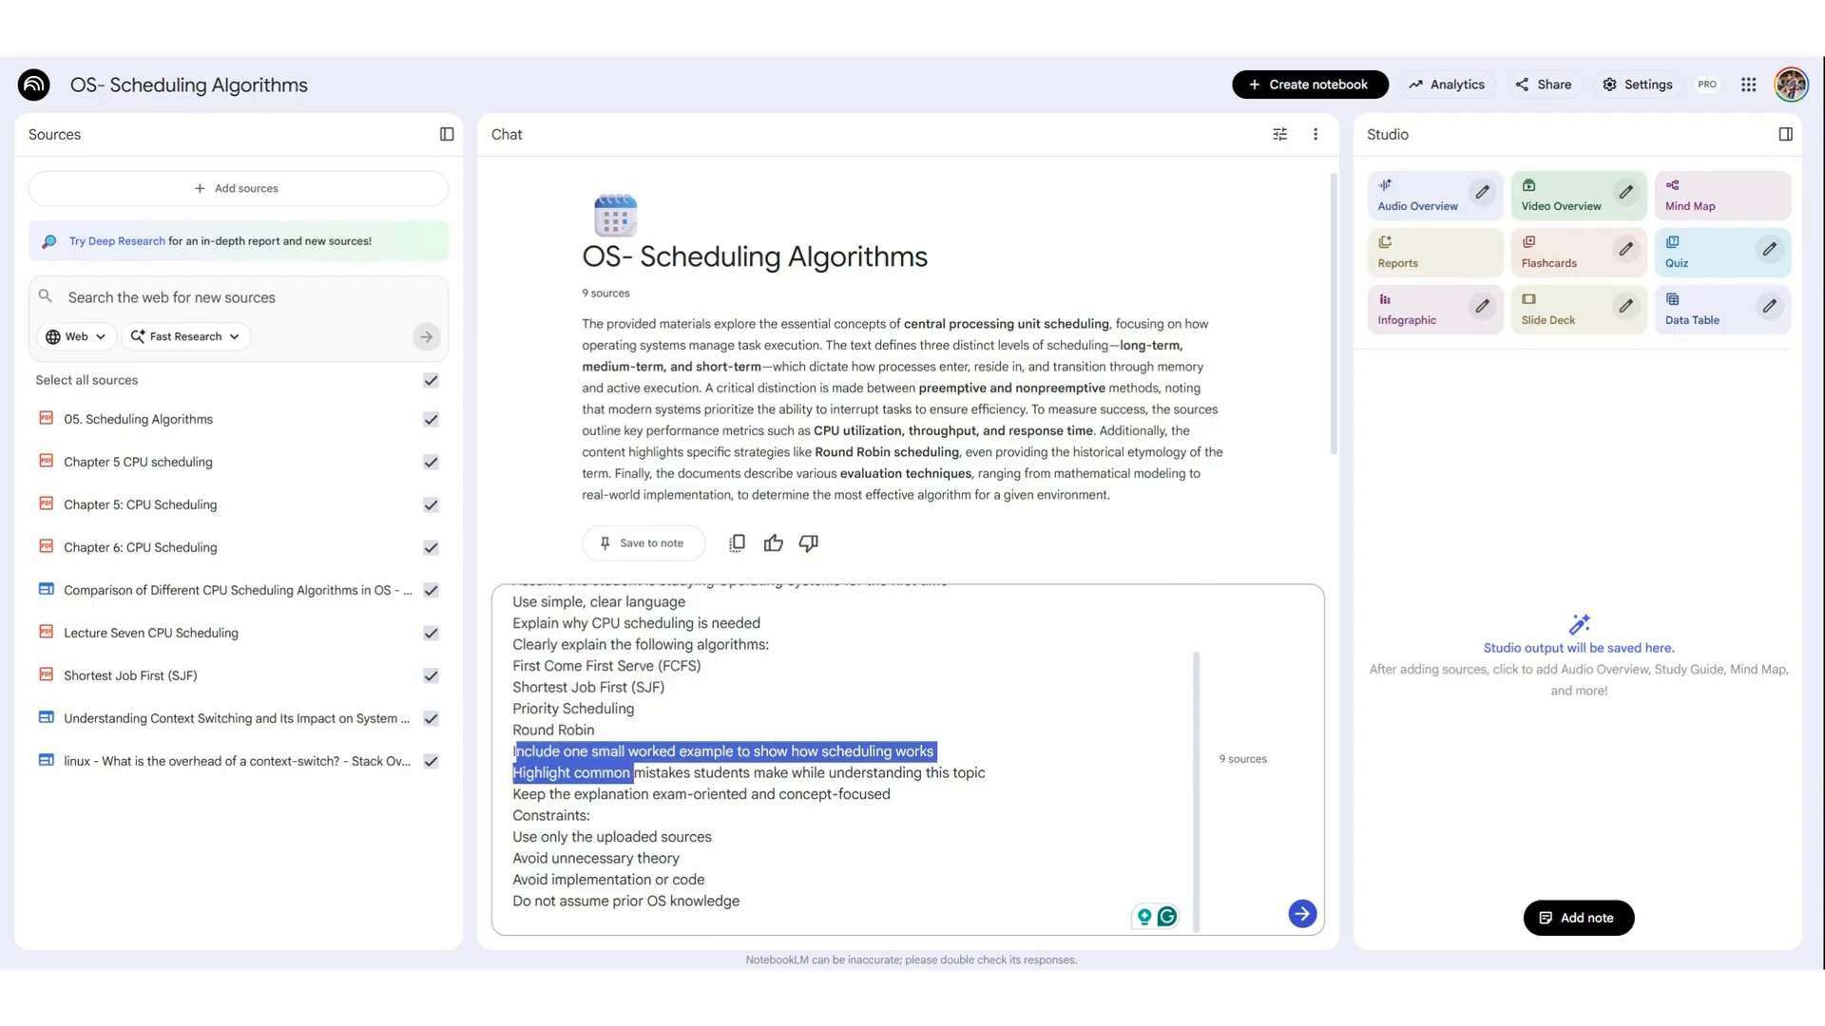
click(625, 836)
drag(514, 837, 596, 836)
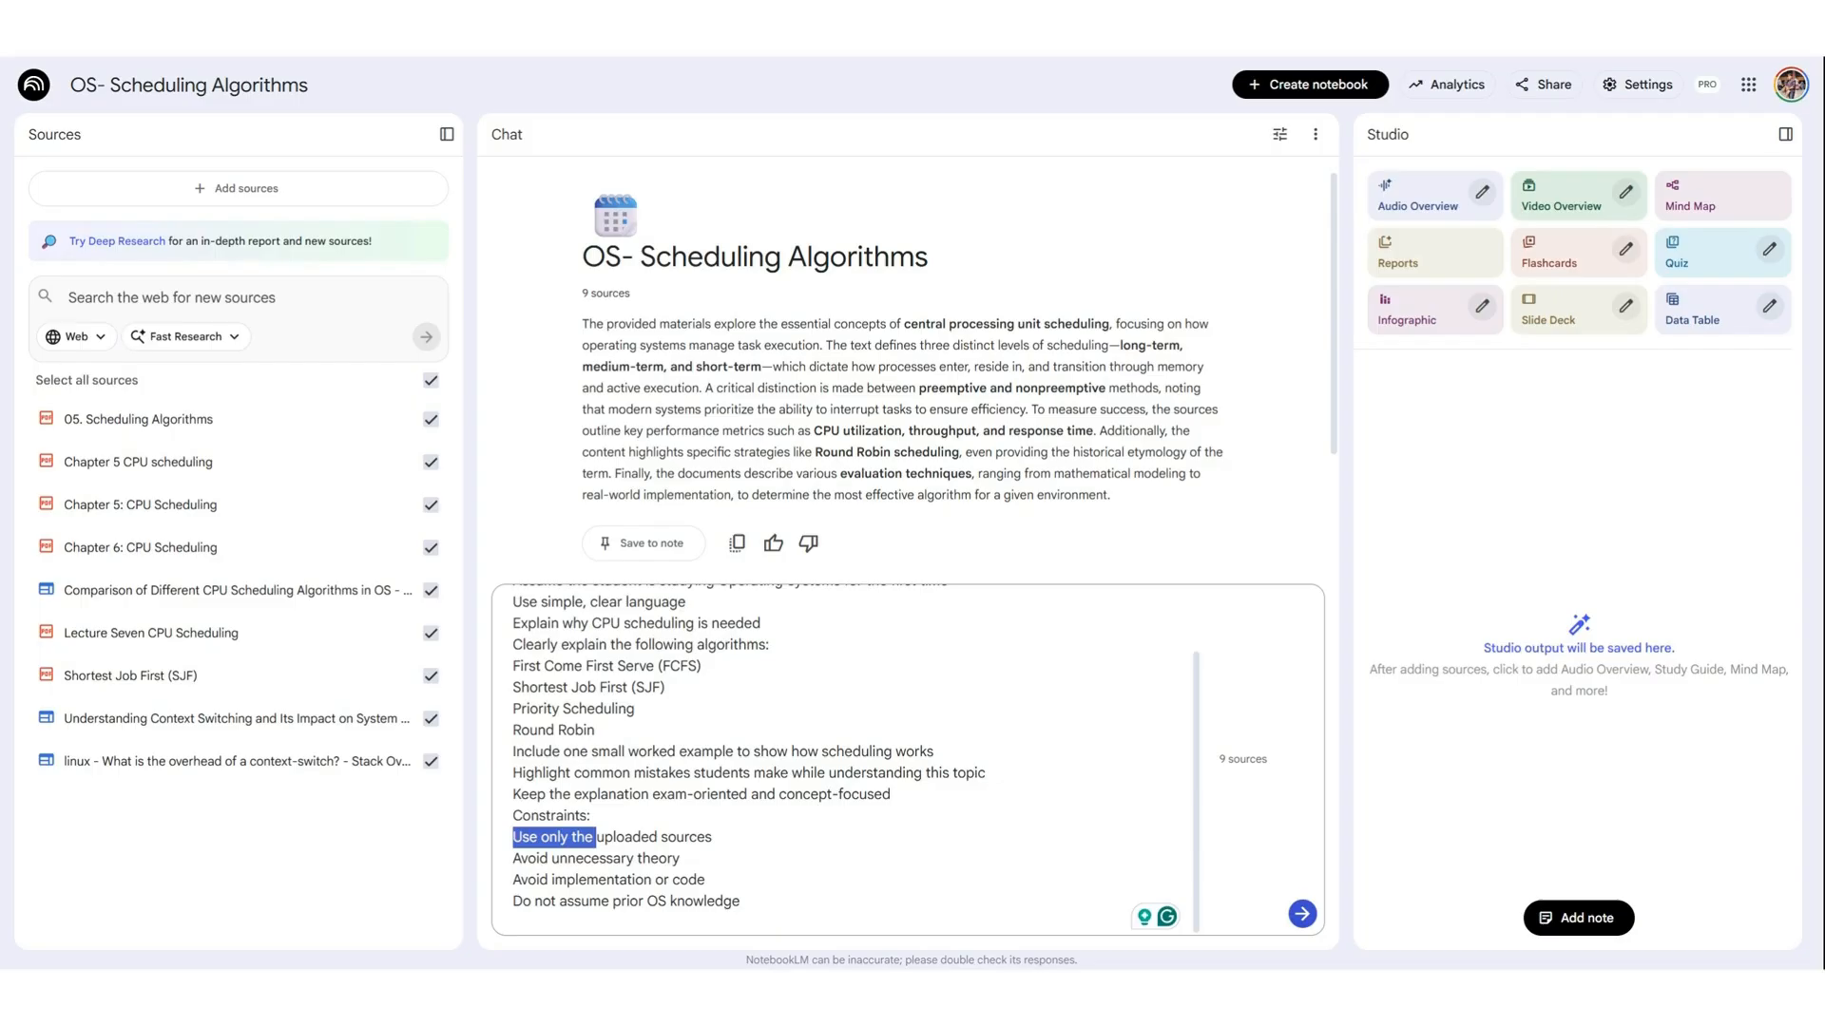
drag(521, 858, 568, 880)
drag(739, 901, 568, 901)
click(740, 901)
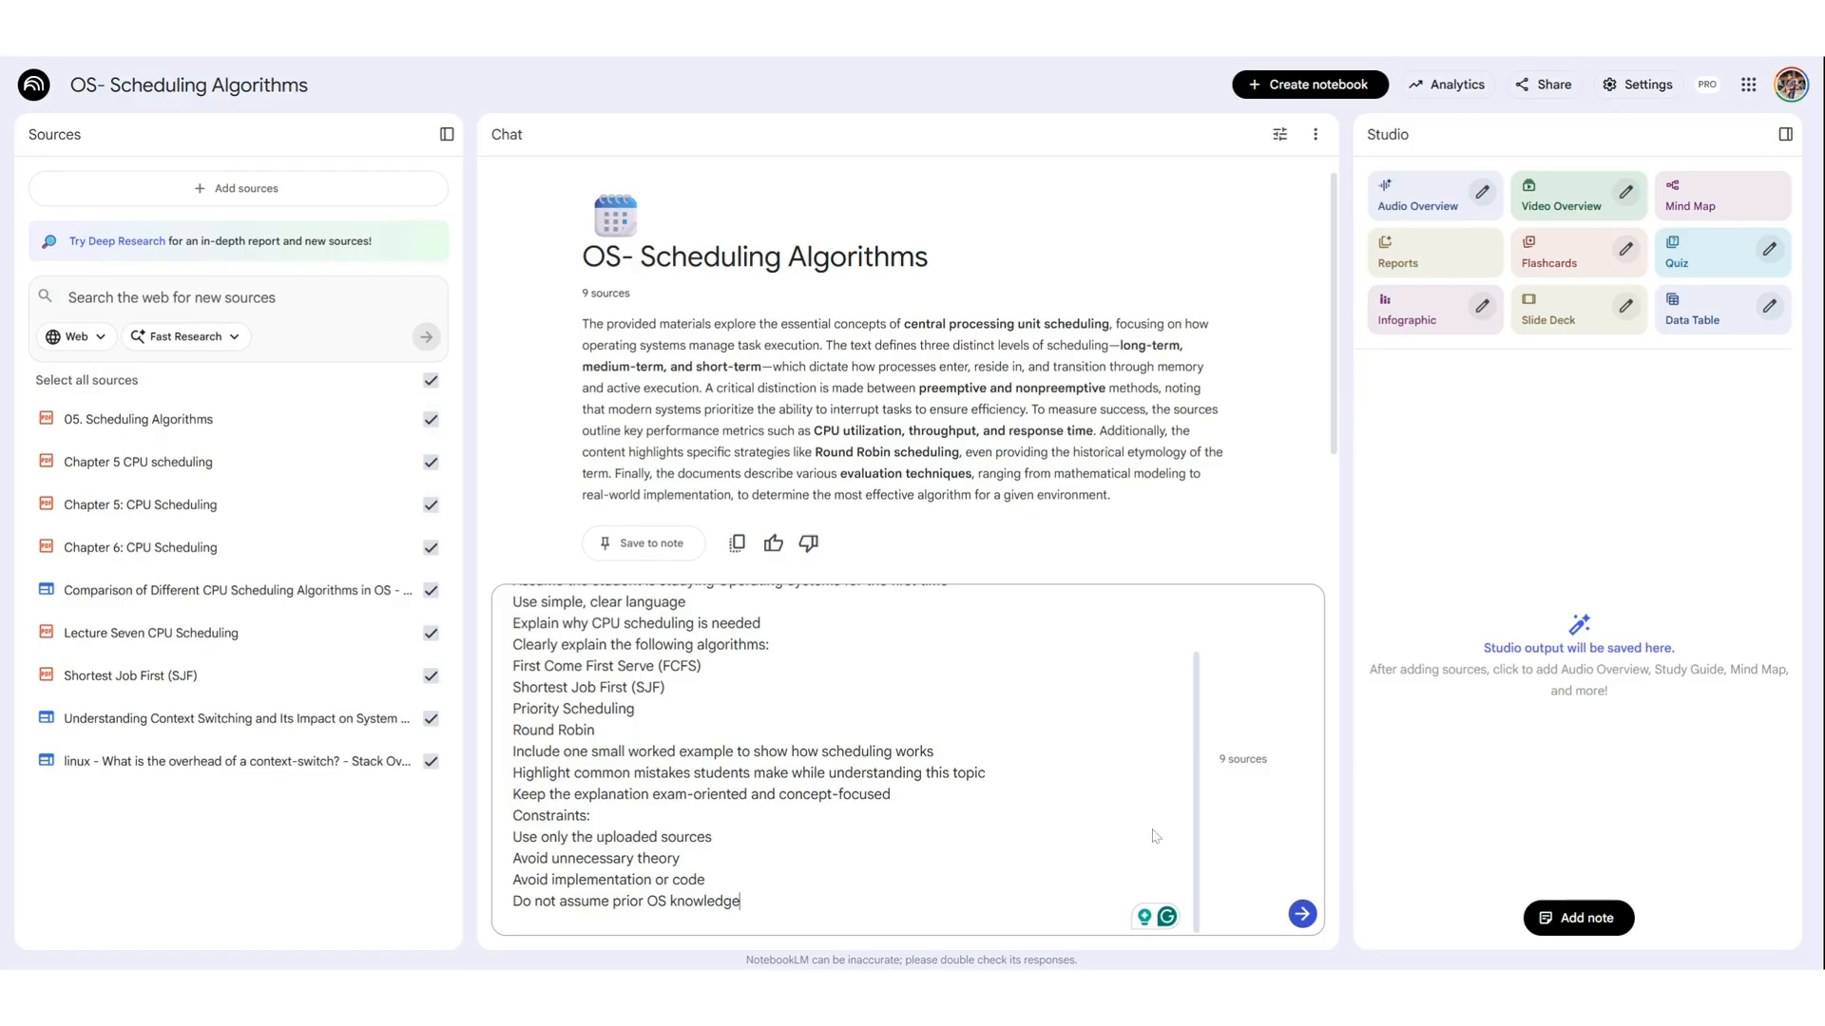
click(1302, 914)
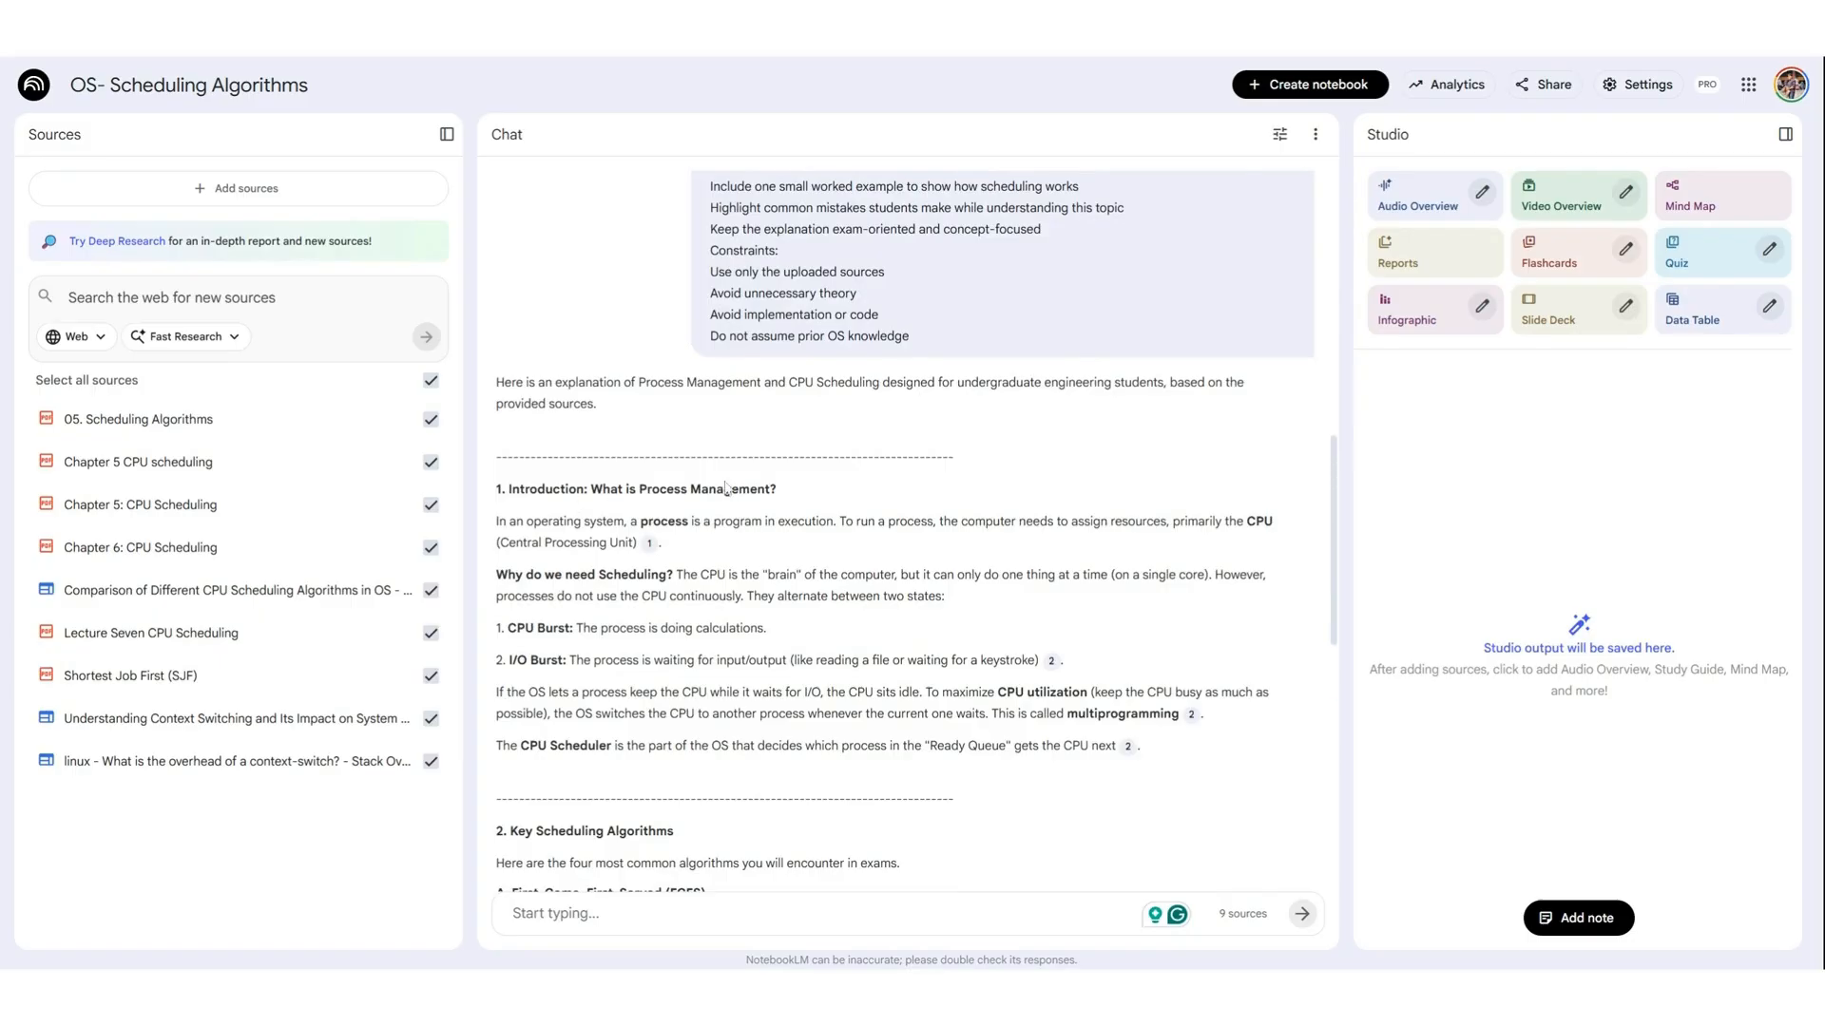
- Read through the generated explanation: the introduction, the scheduling algorithms, the worked example, the exam tips and the summary table
scroll(907, 532, down, 1)
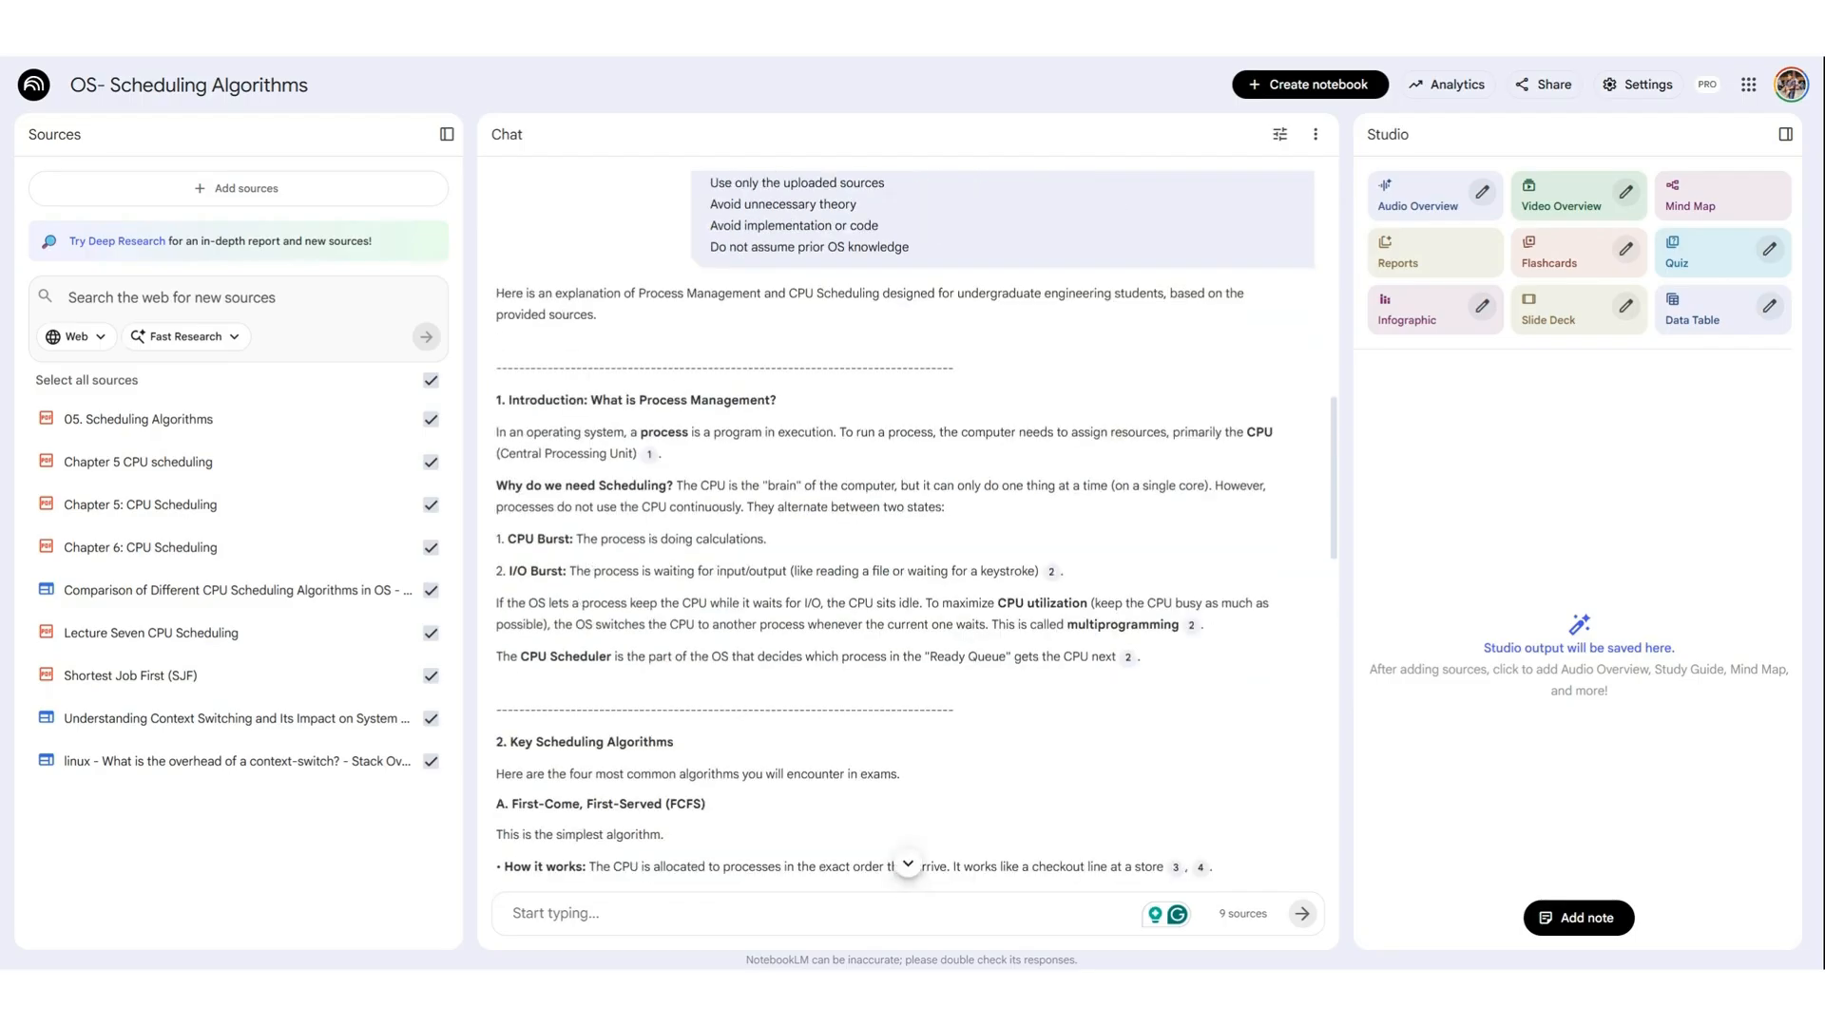
scroll(907, 523, down, 3)
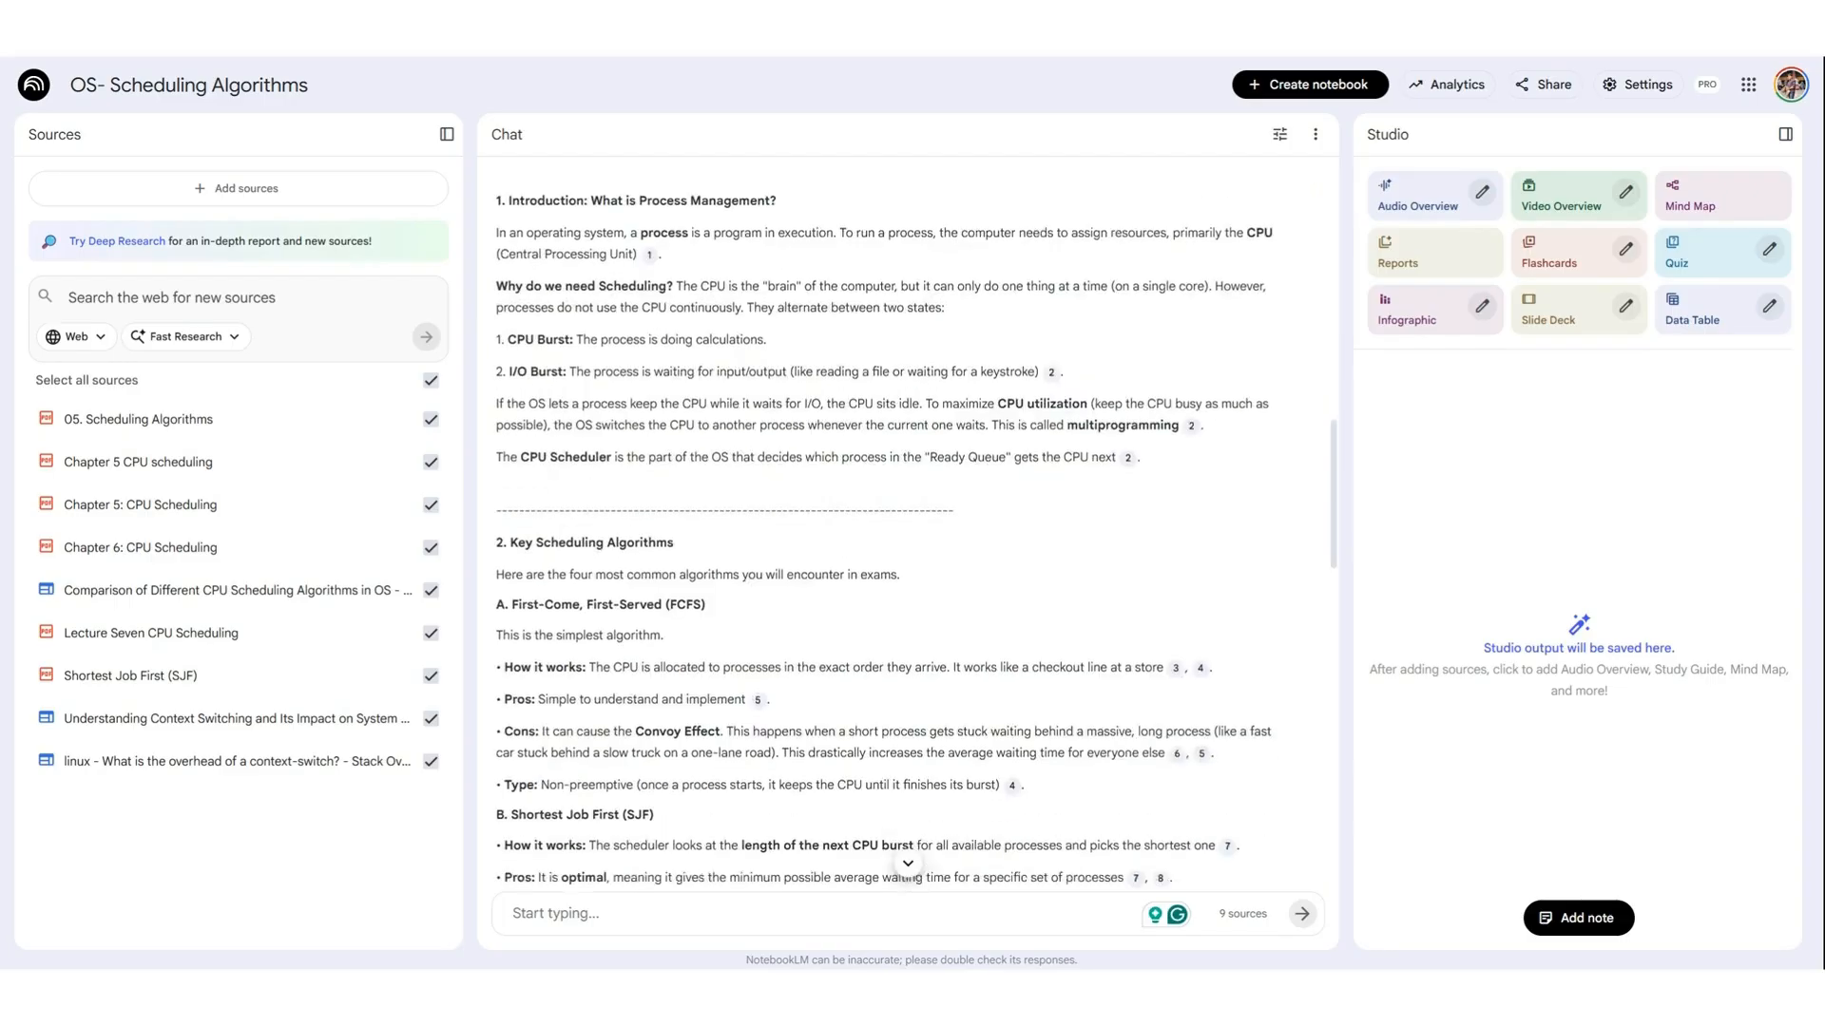
drag(552, 475, 705, 483)
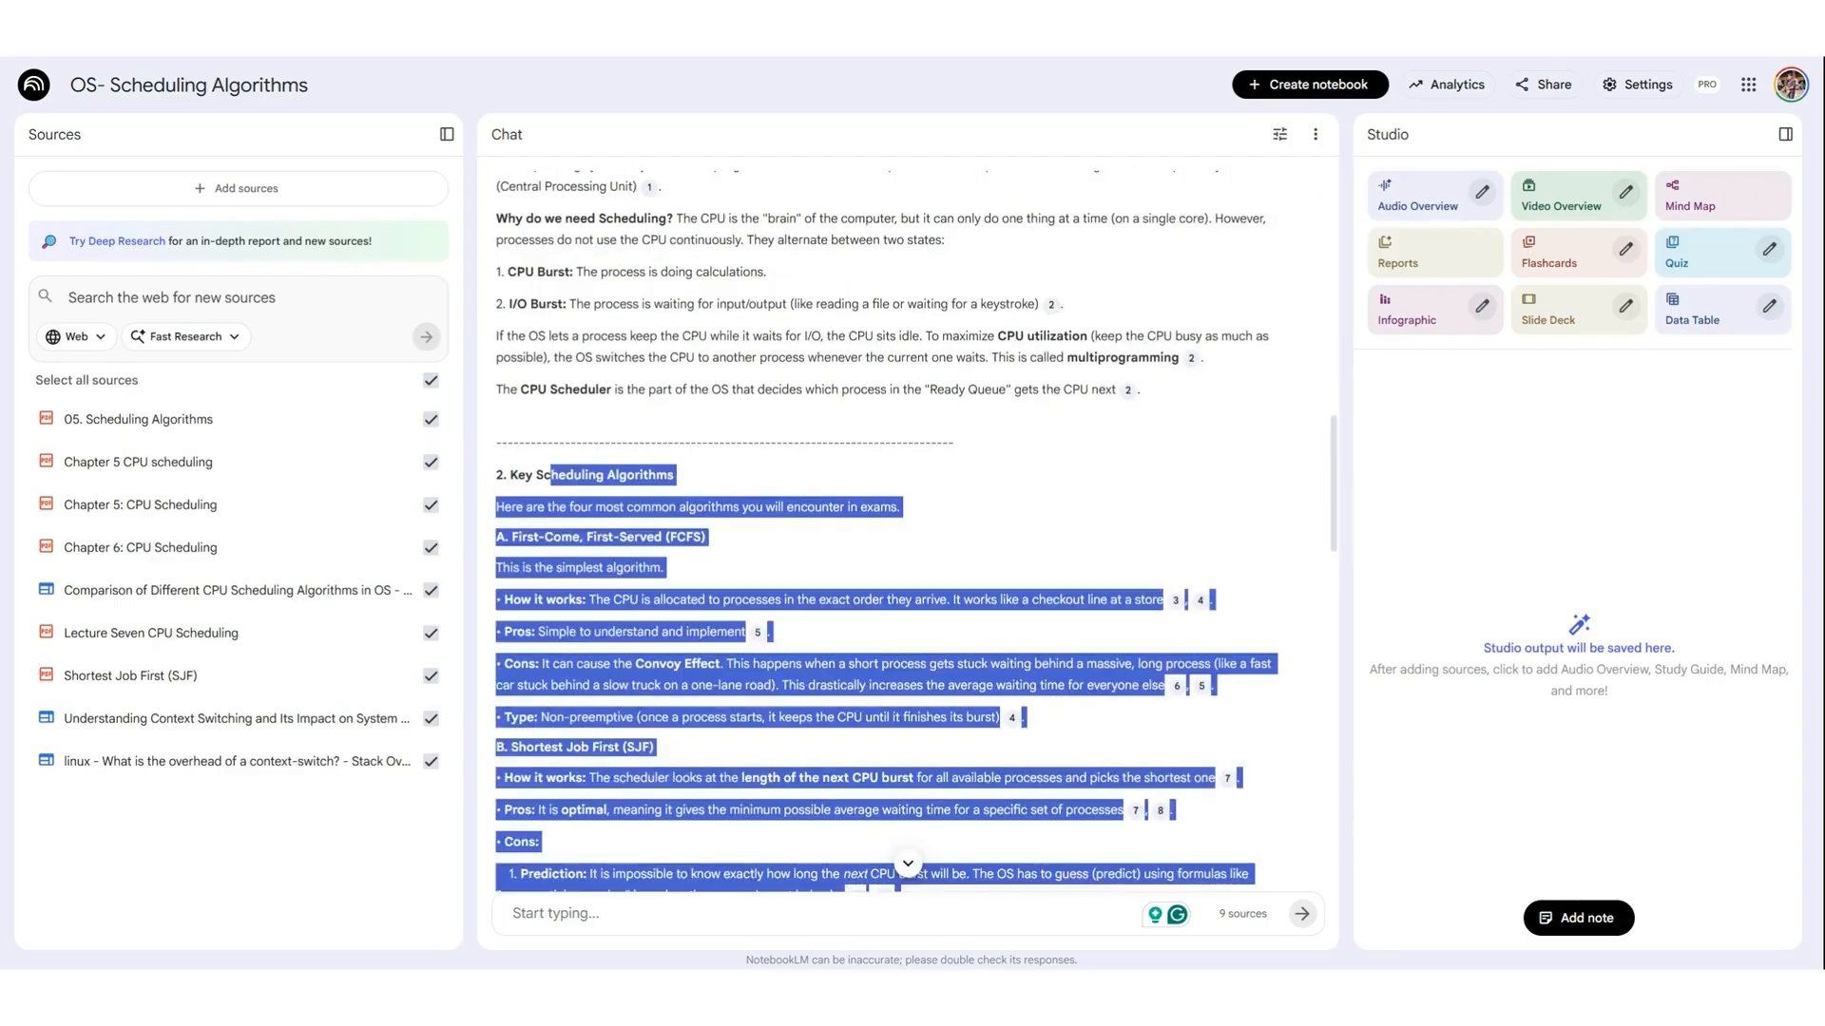
click(707, 483)
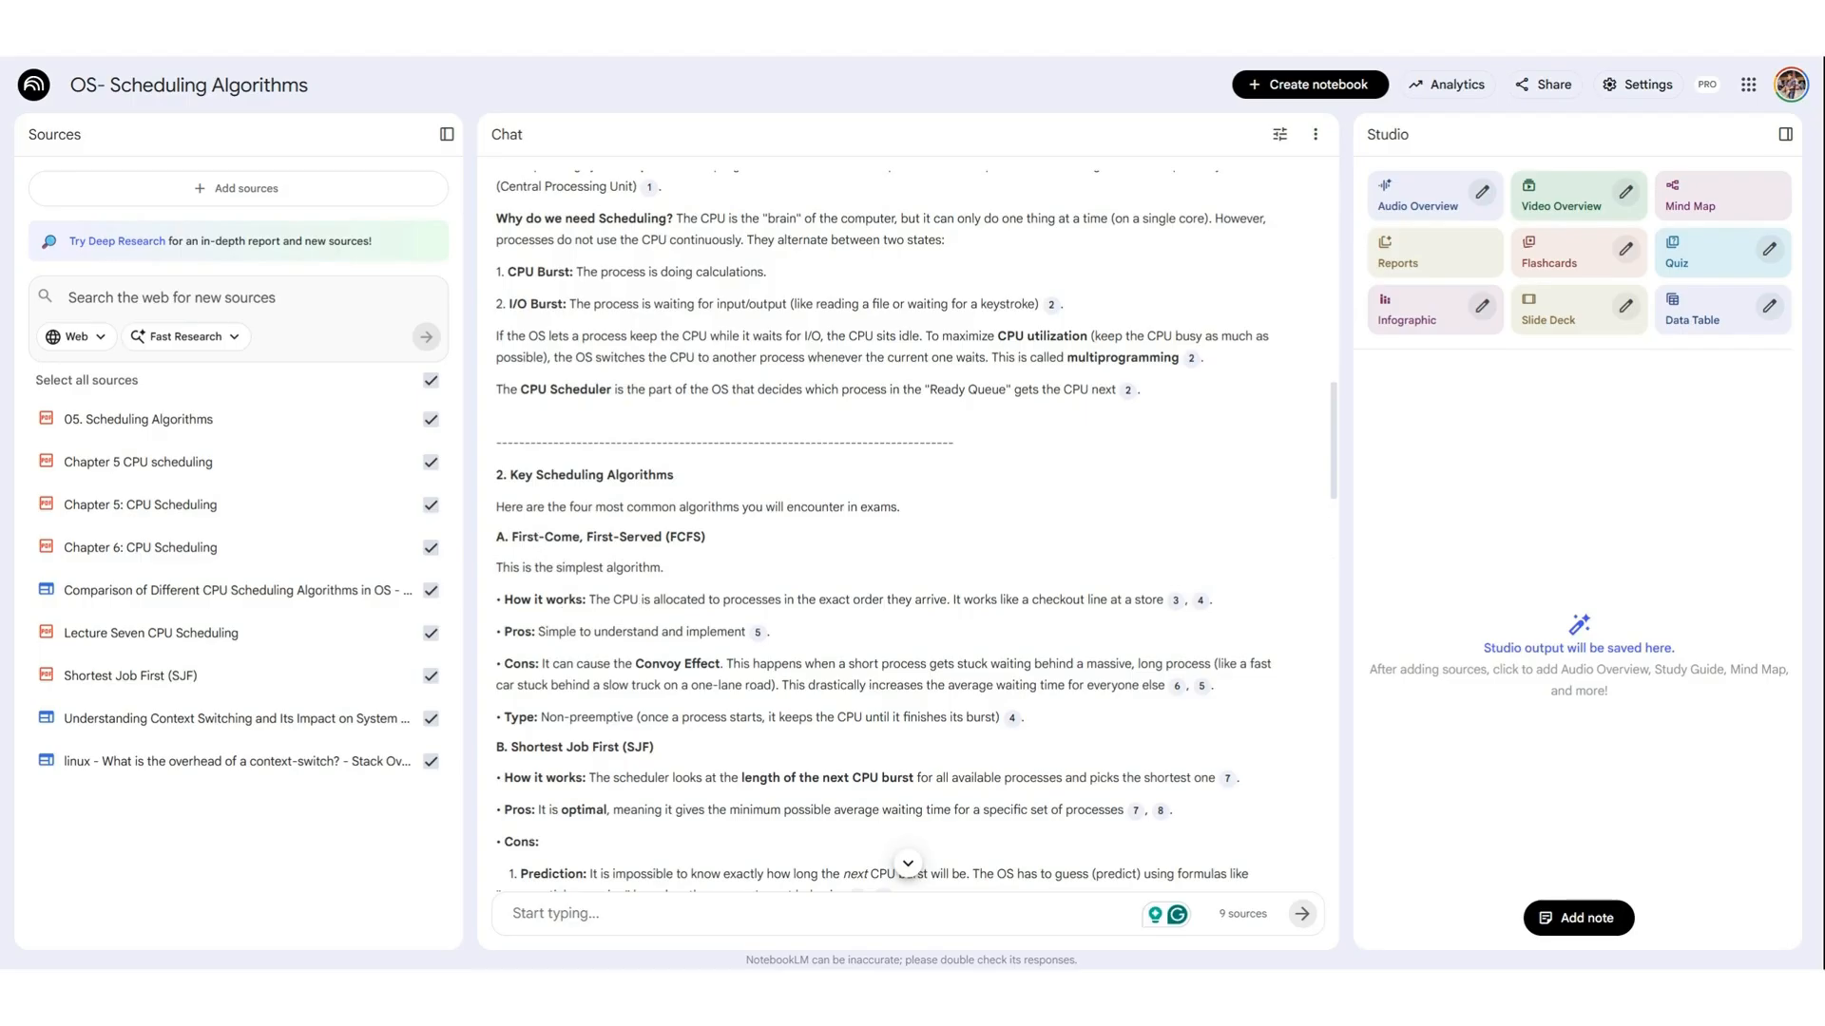
scroll(585, 591, down, 5)
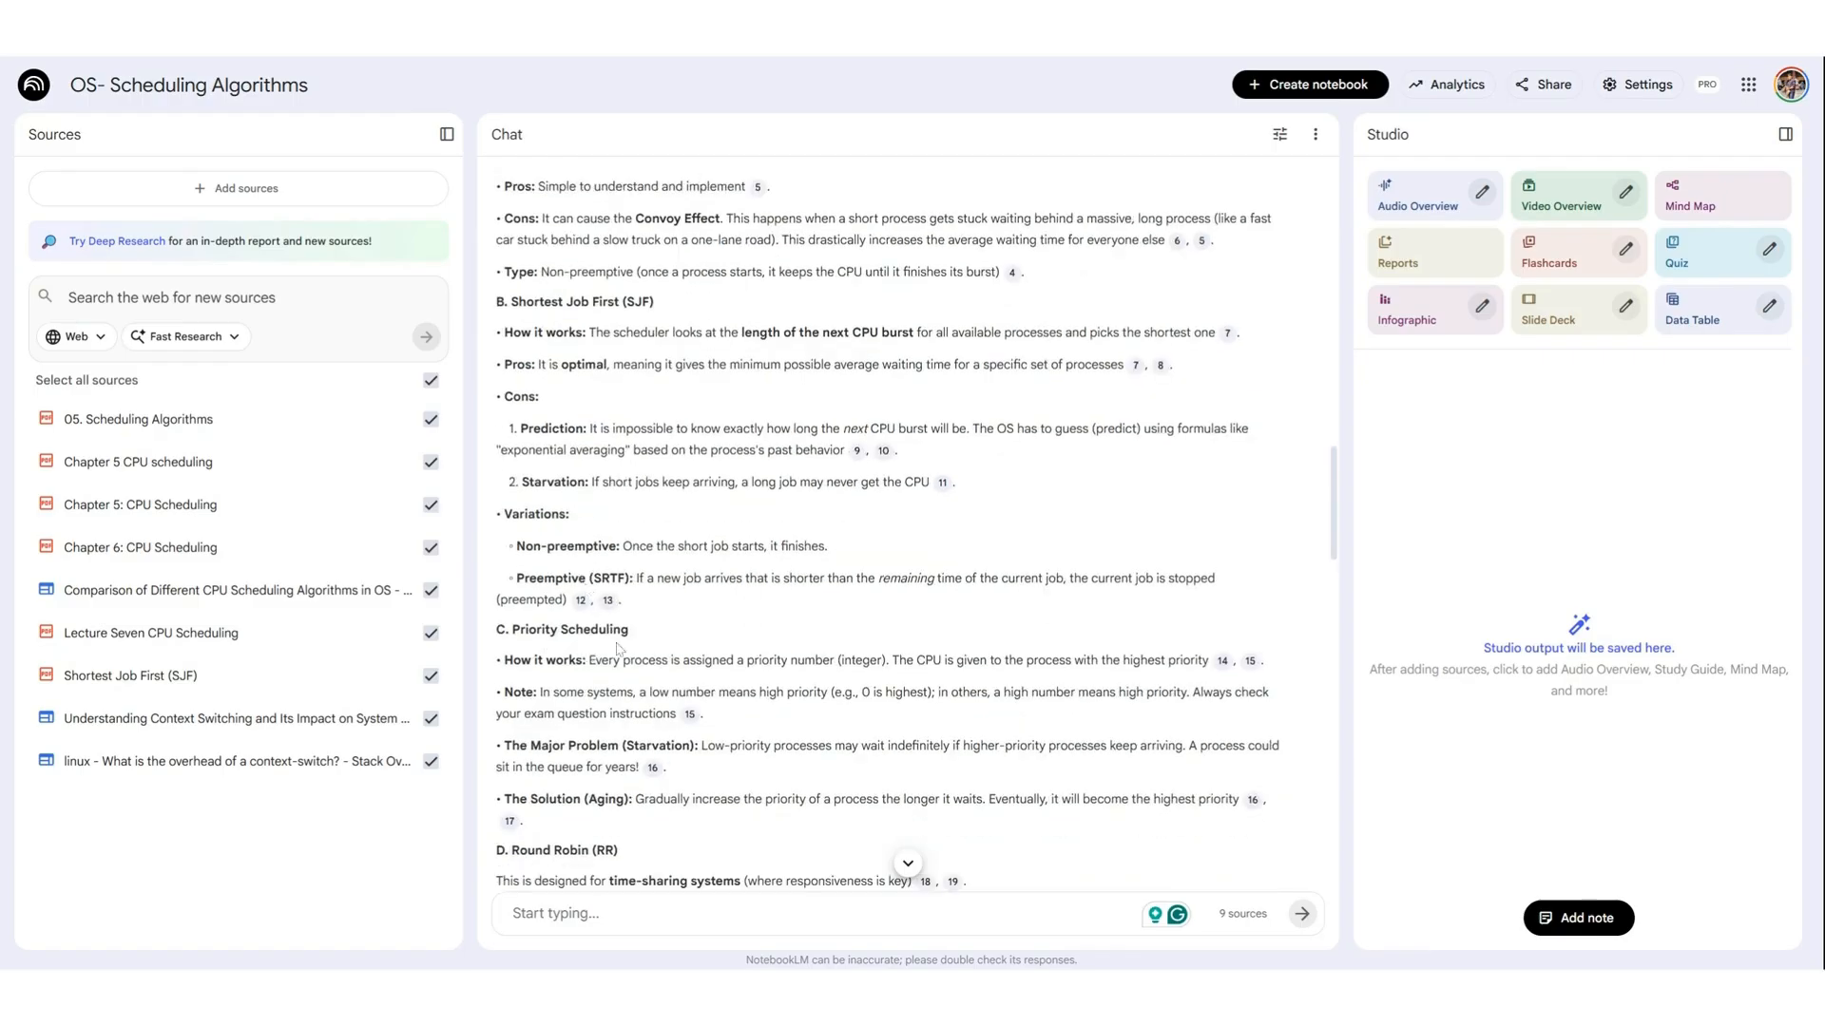
scroll(617, 649, down, 3)
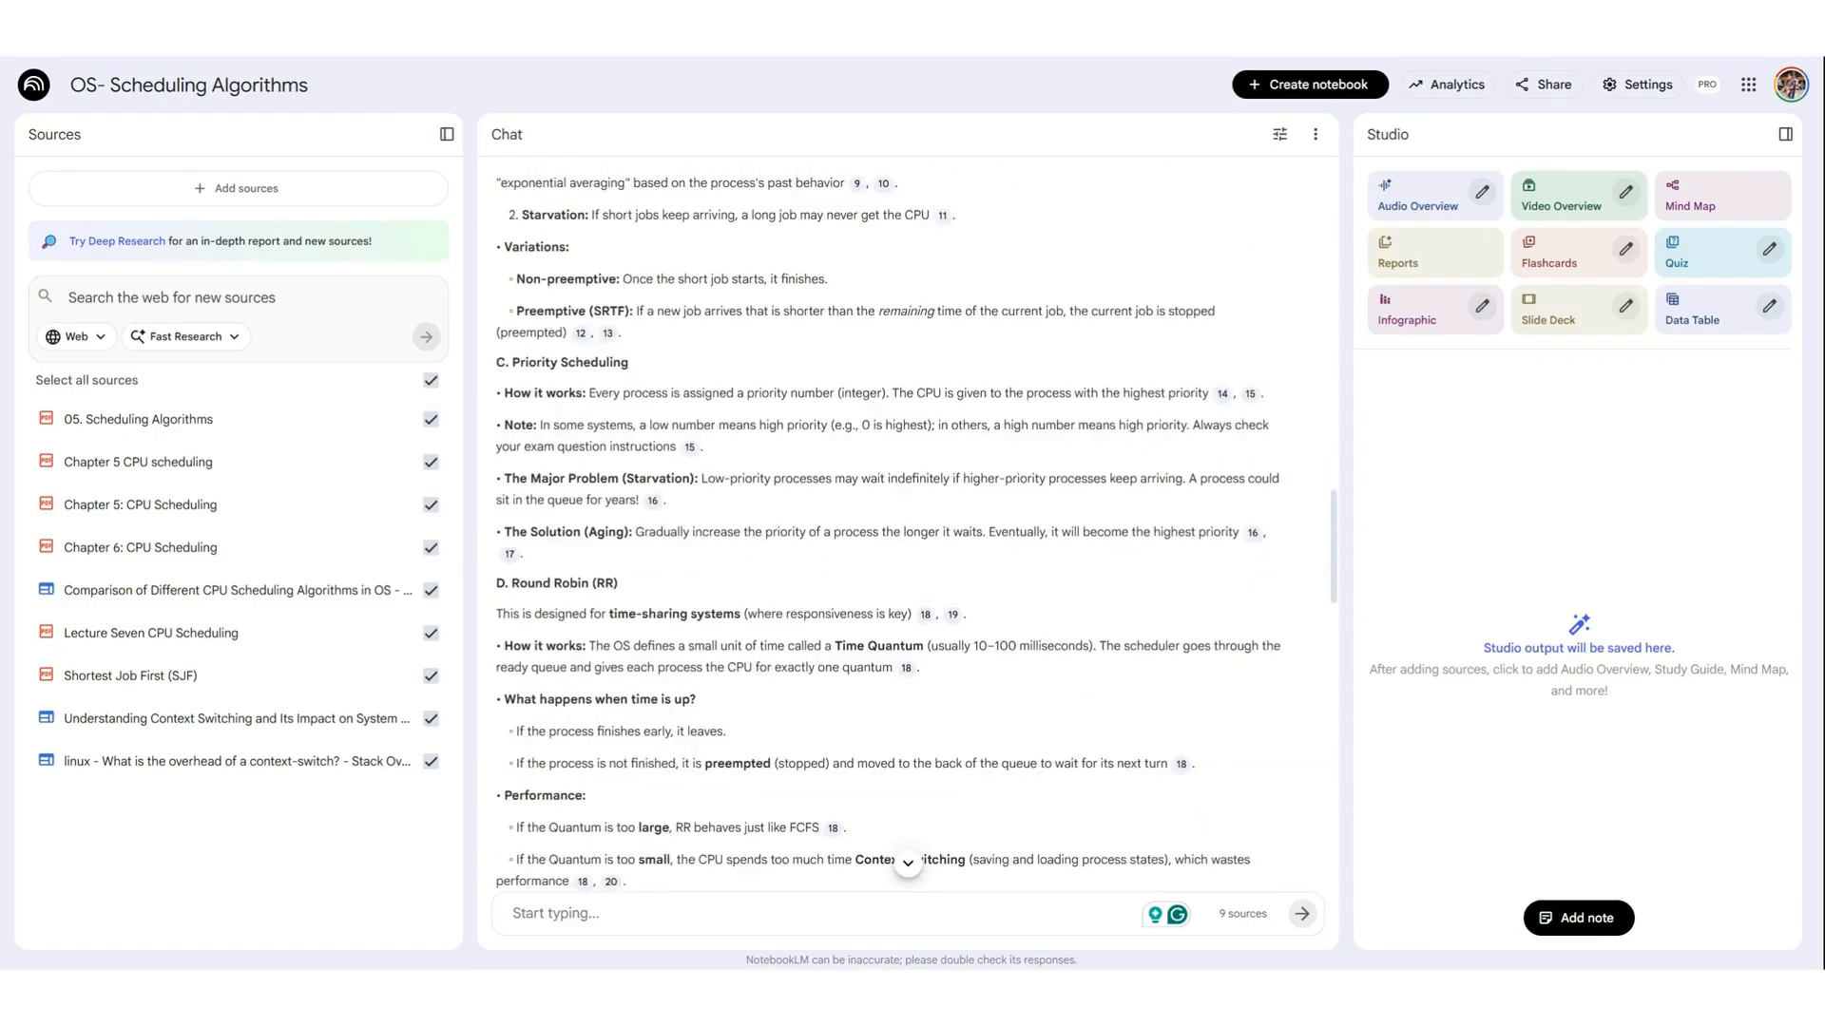
scroll(908, 526, down, 2)
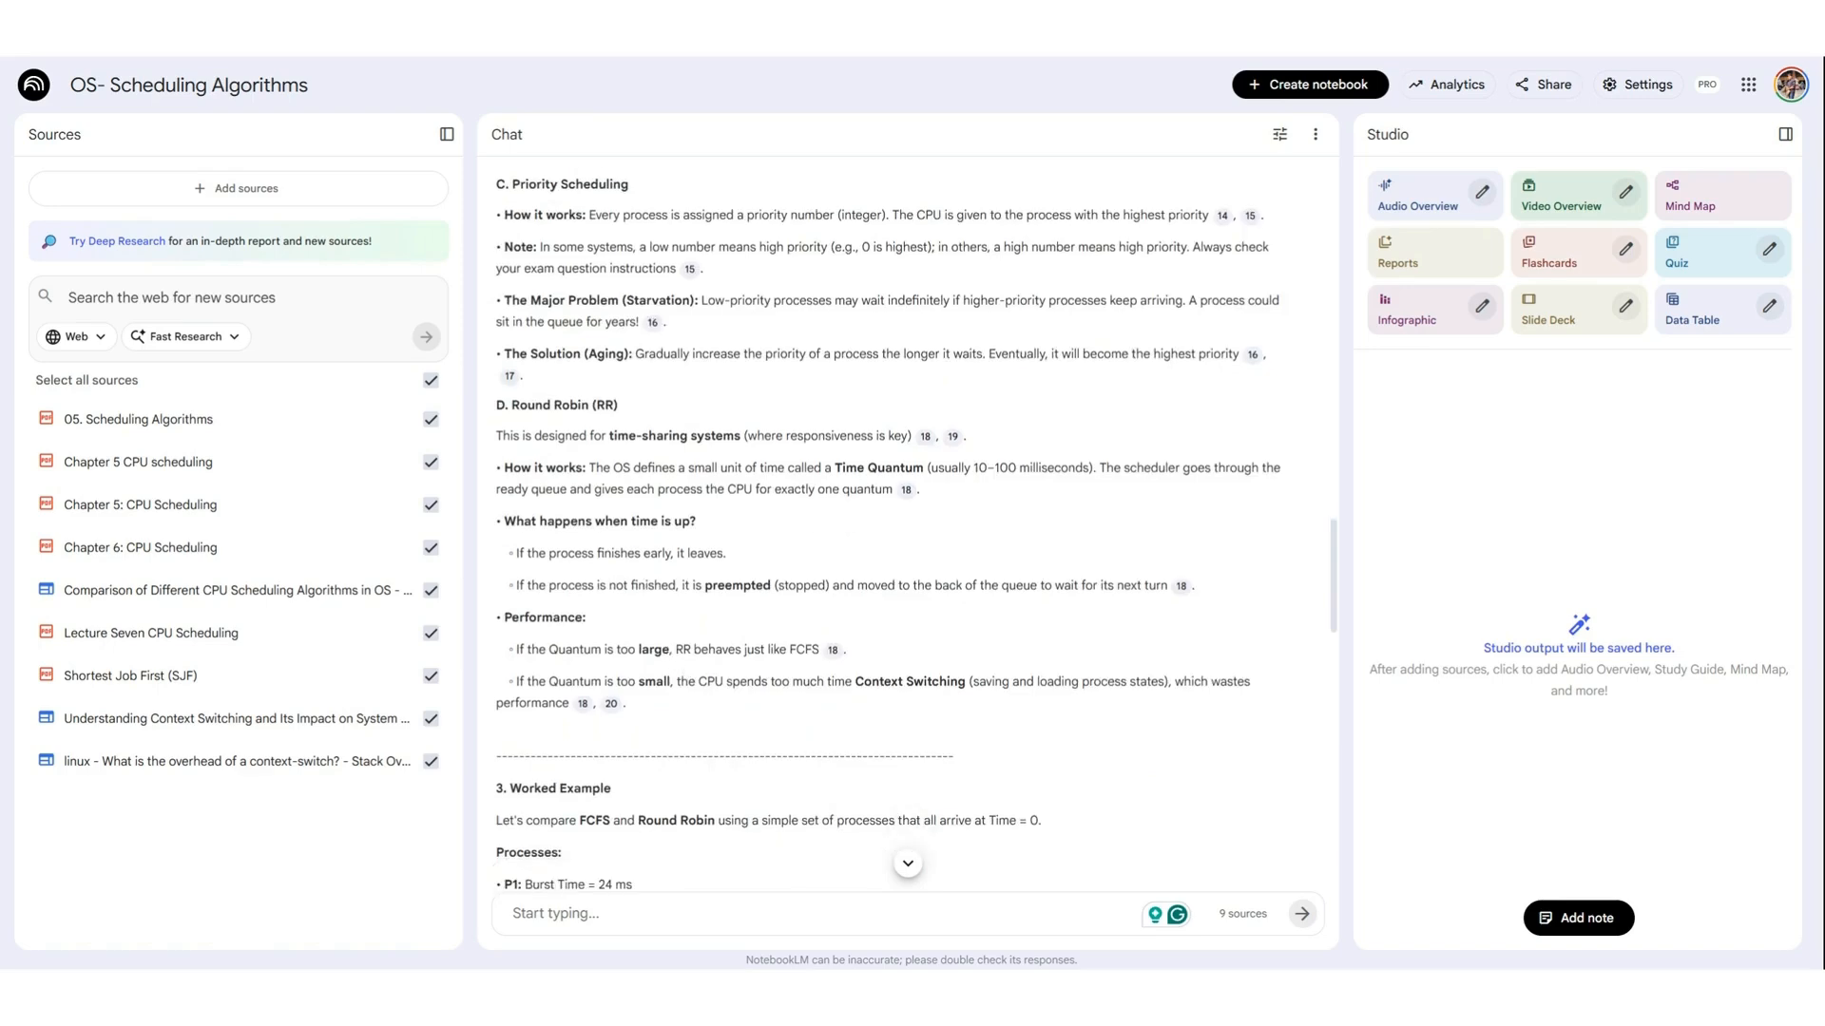
scroll(690, 602, down, 4)
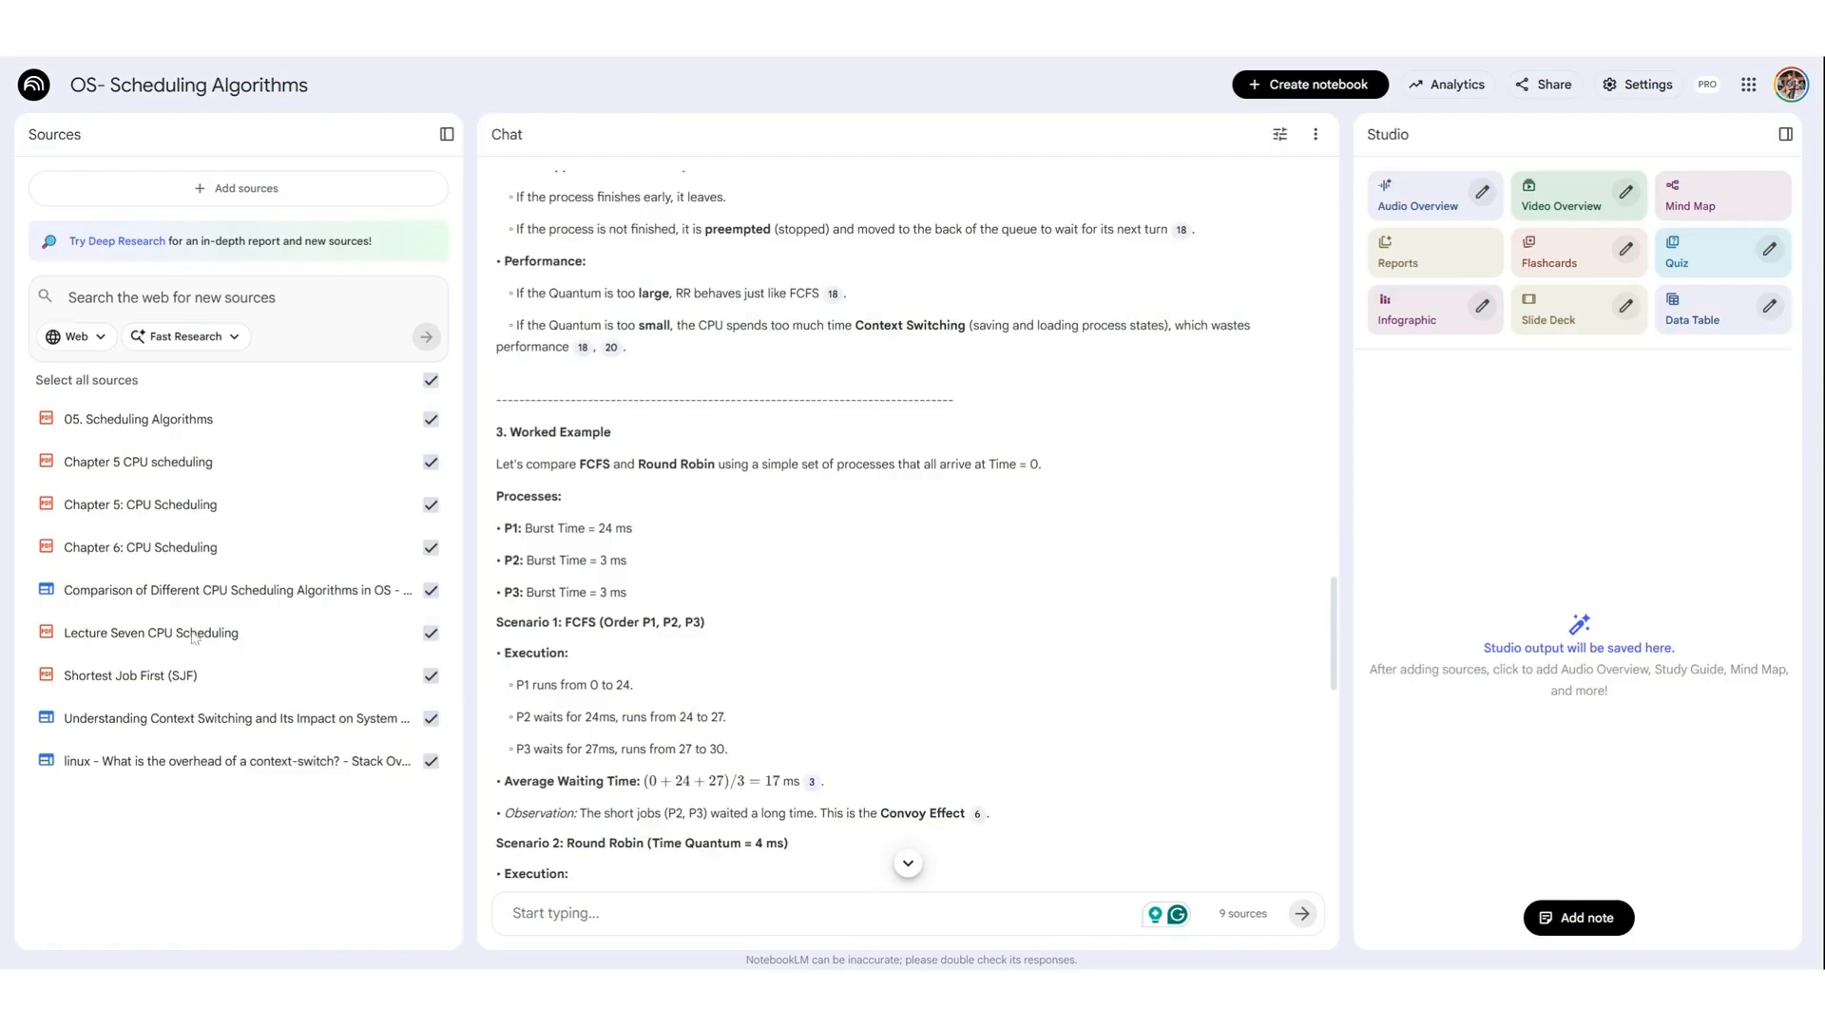
scroll(884, 691, down, 2)
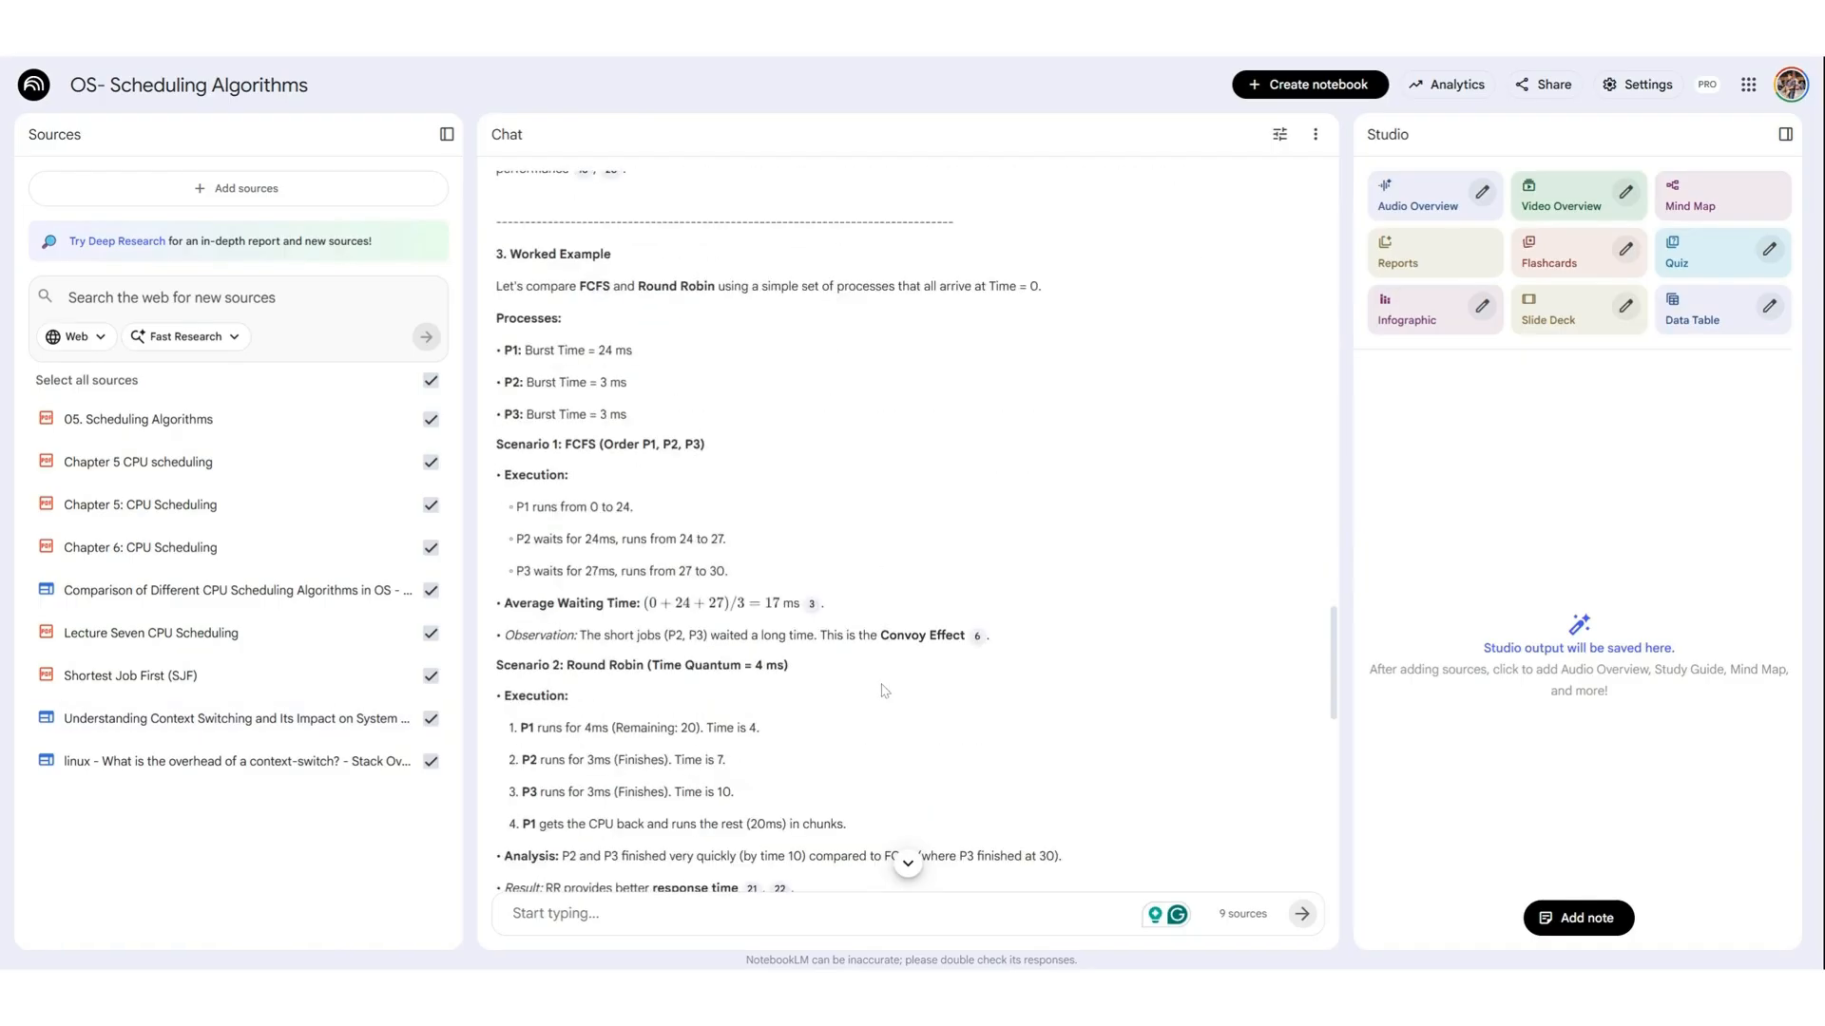
scroll(884, 691, down, 8)
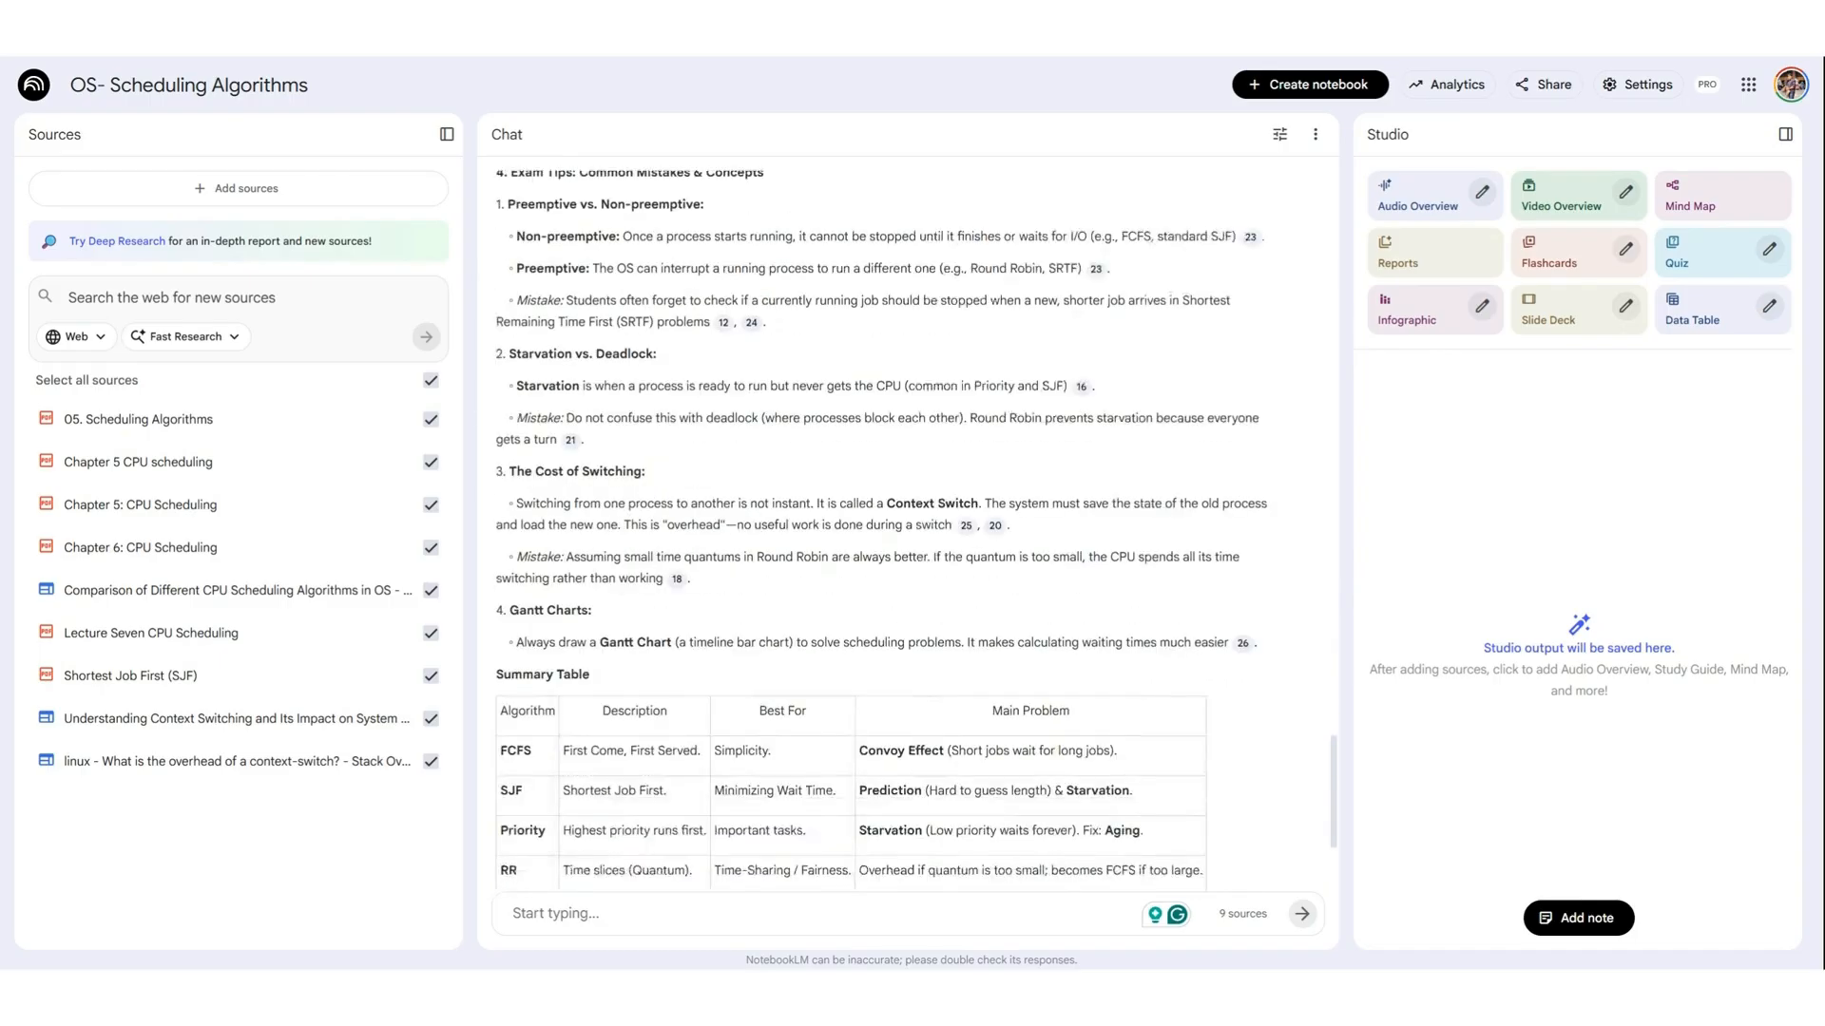
scroll(882, 690, down, 2)
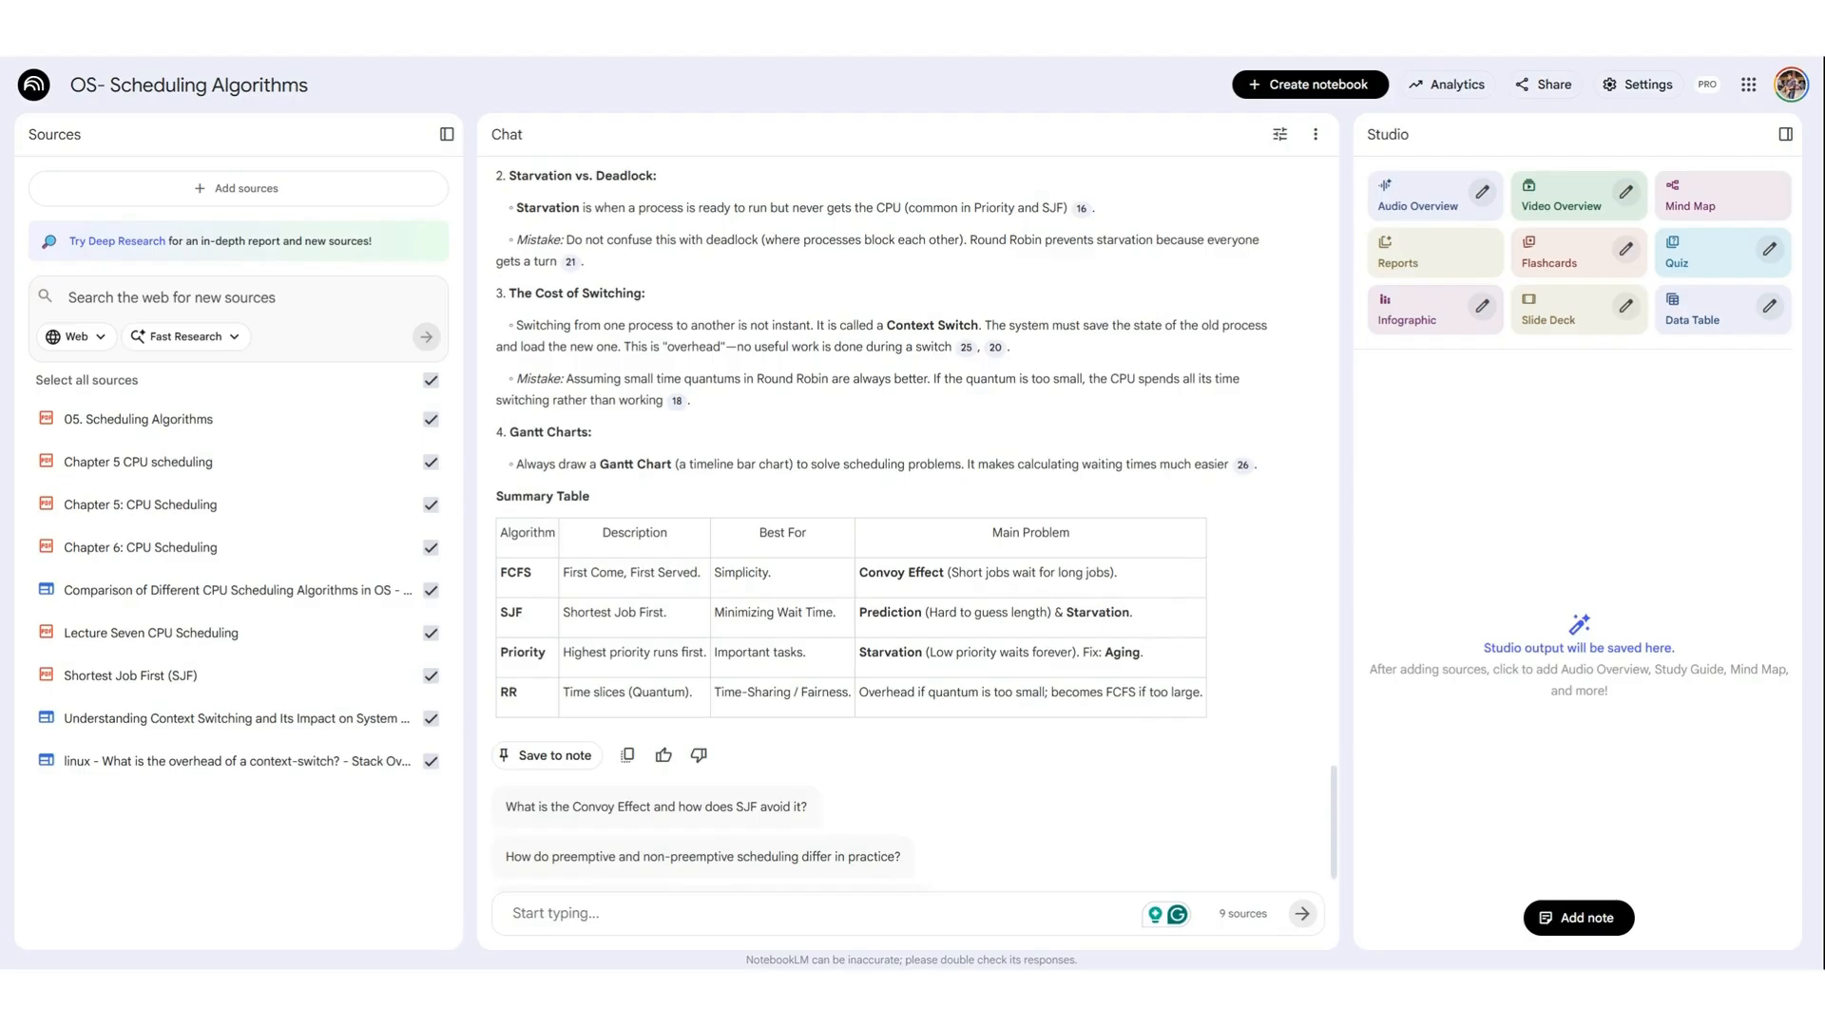
drag(495, 496, 605, 502)
click(539, 553)
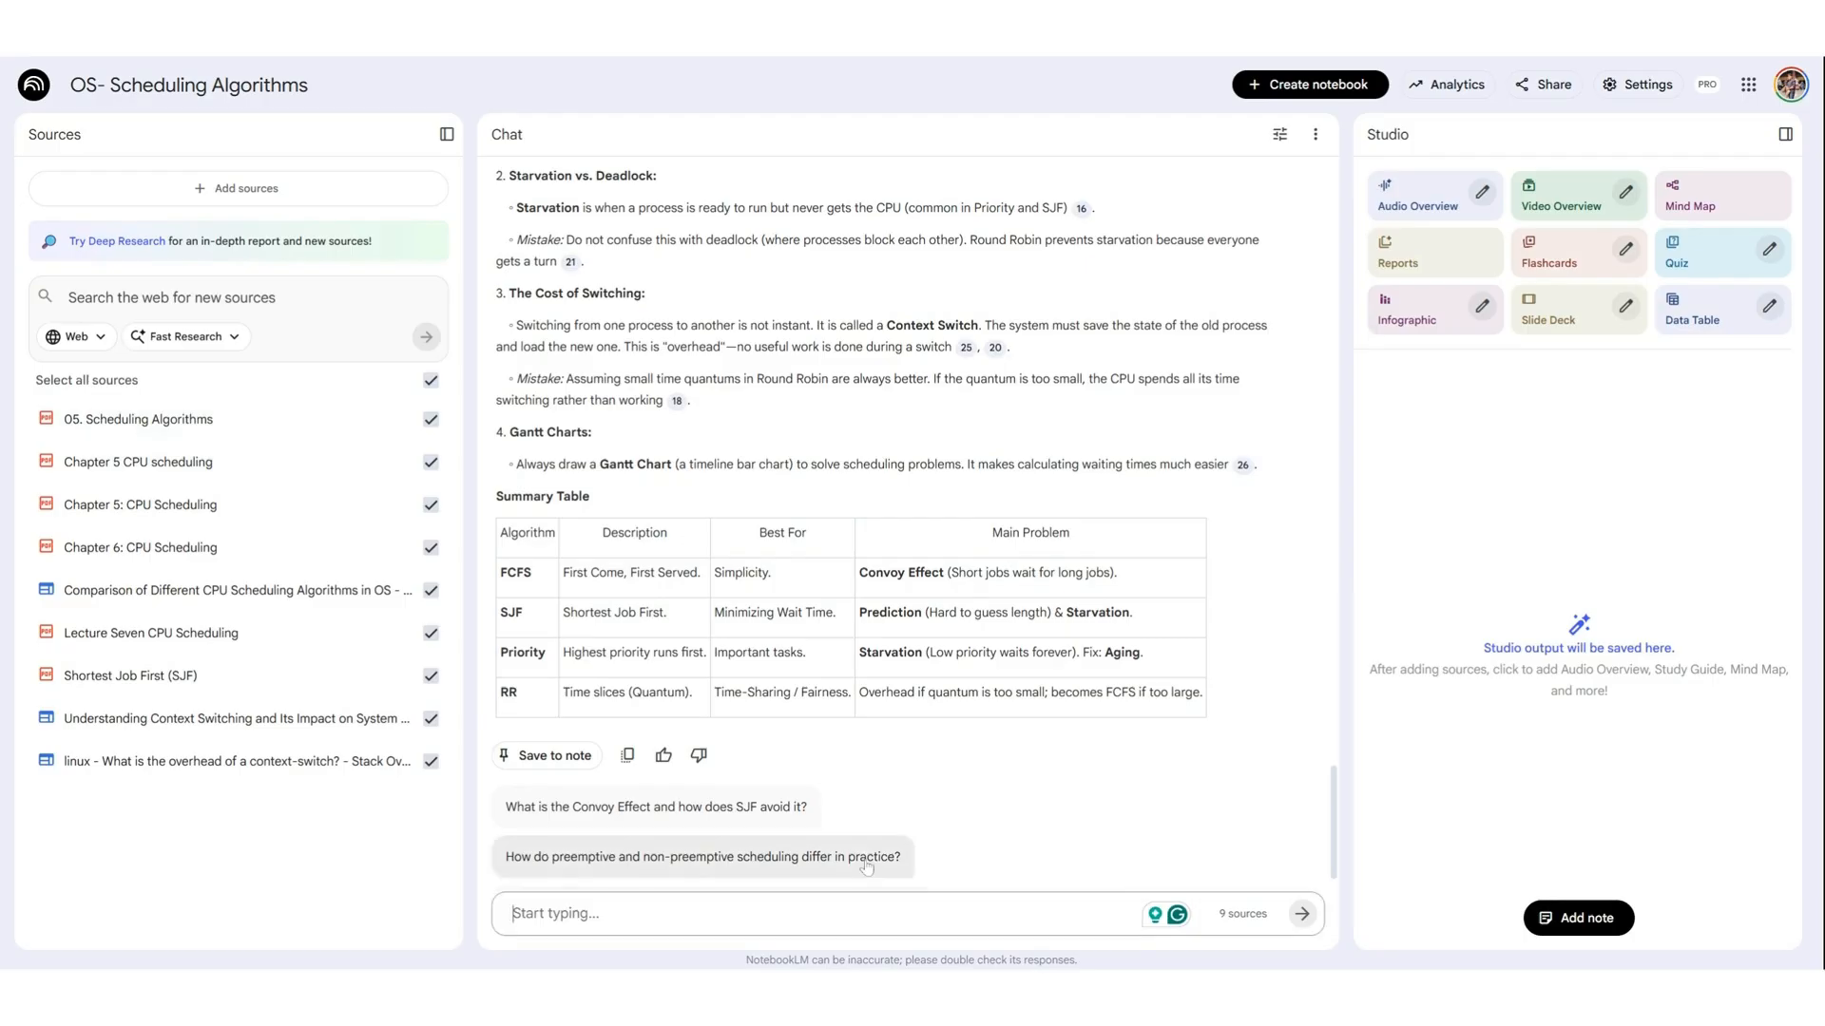
- Submit a chat prompt to convert the explanation into concise exam-oriented notes with bullet points, key definitions, a comparison table and exam traps, using only the uploaded sources
key(ctrl+v)
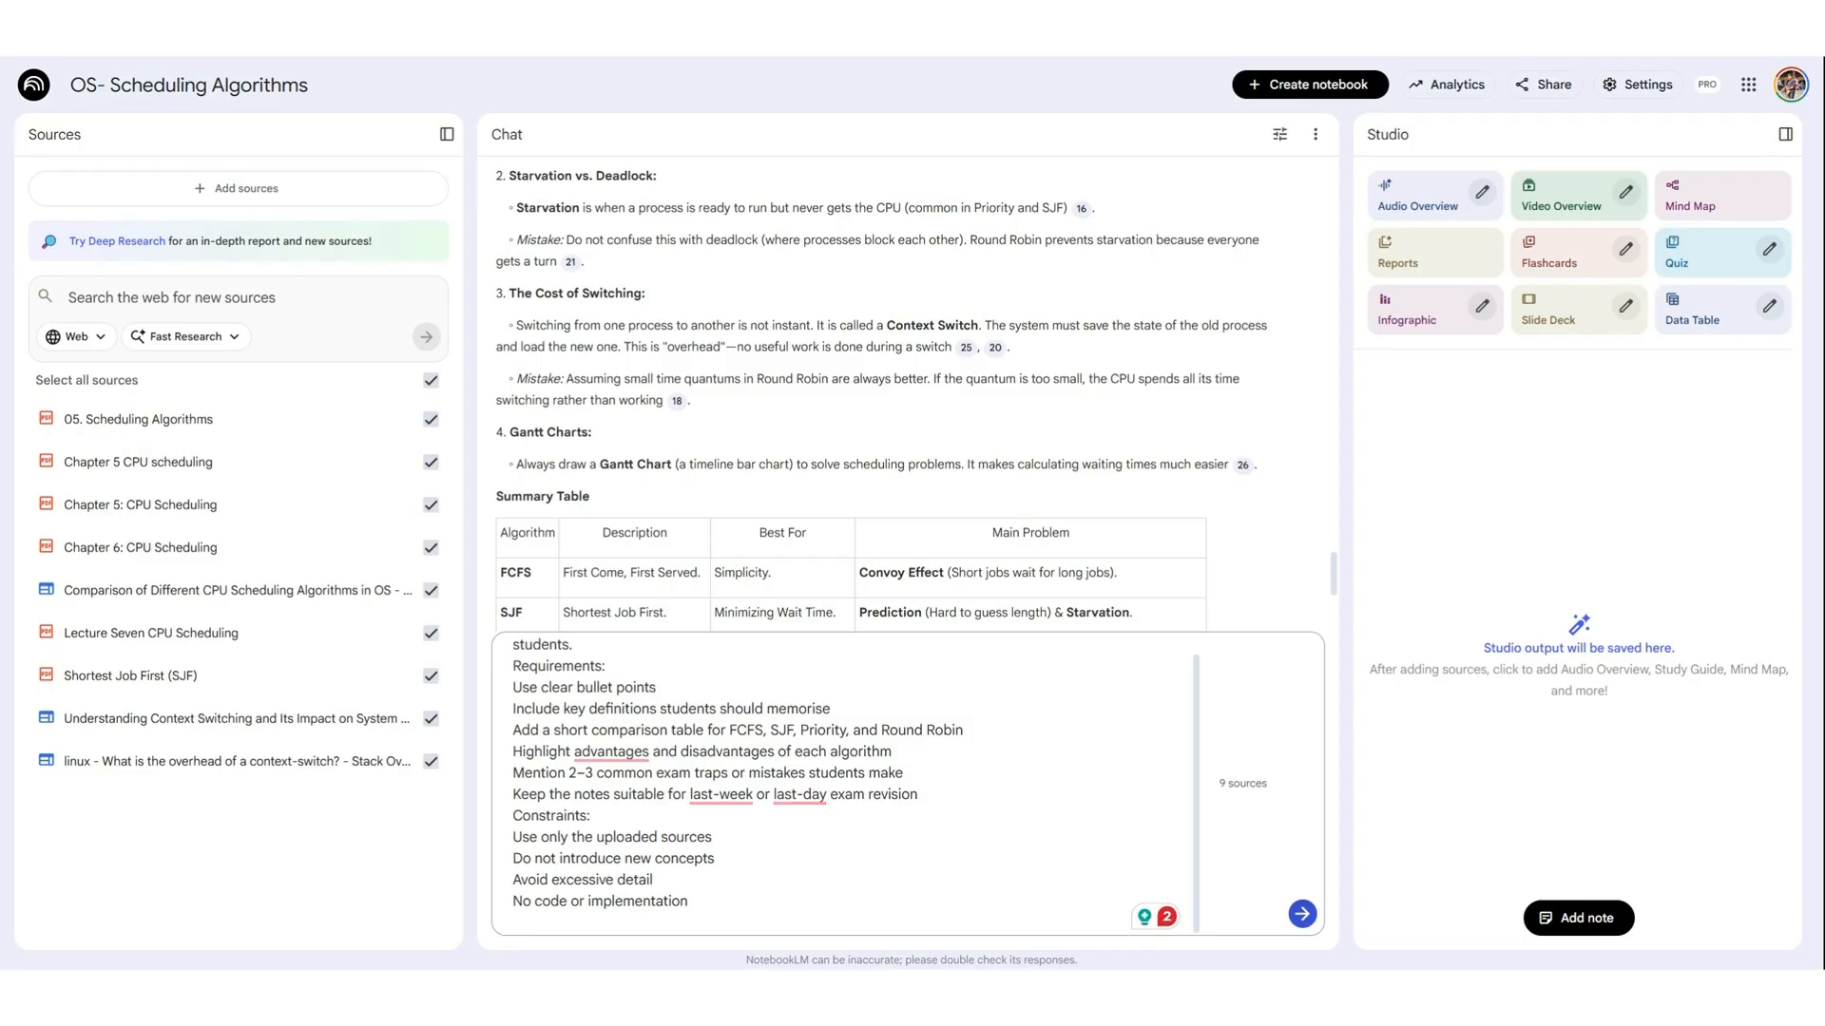
scroll(844, 784, up, 1)
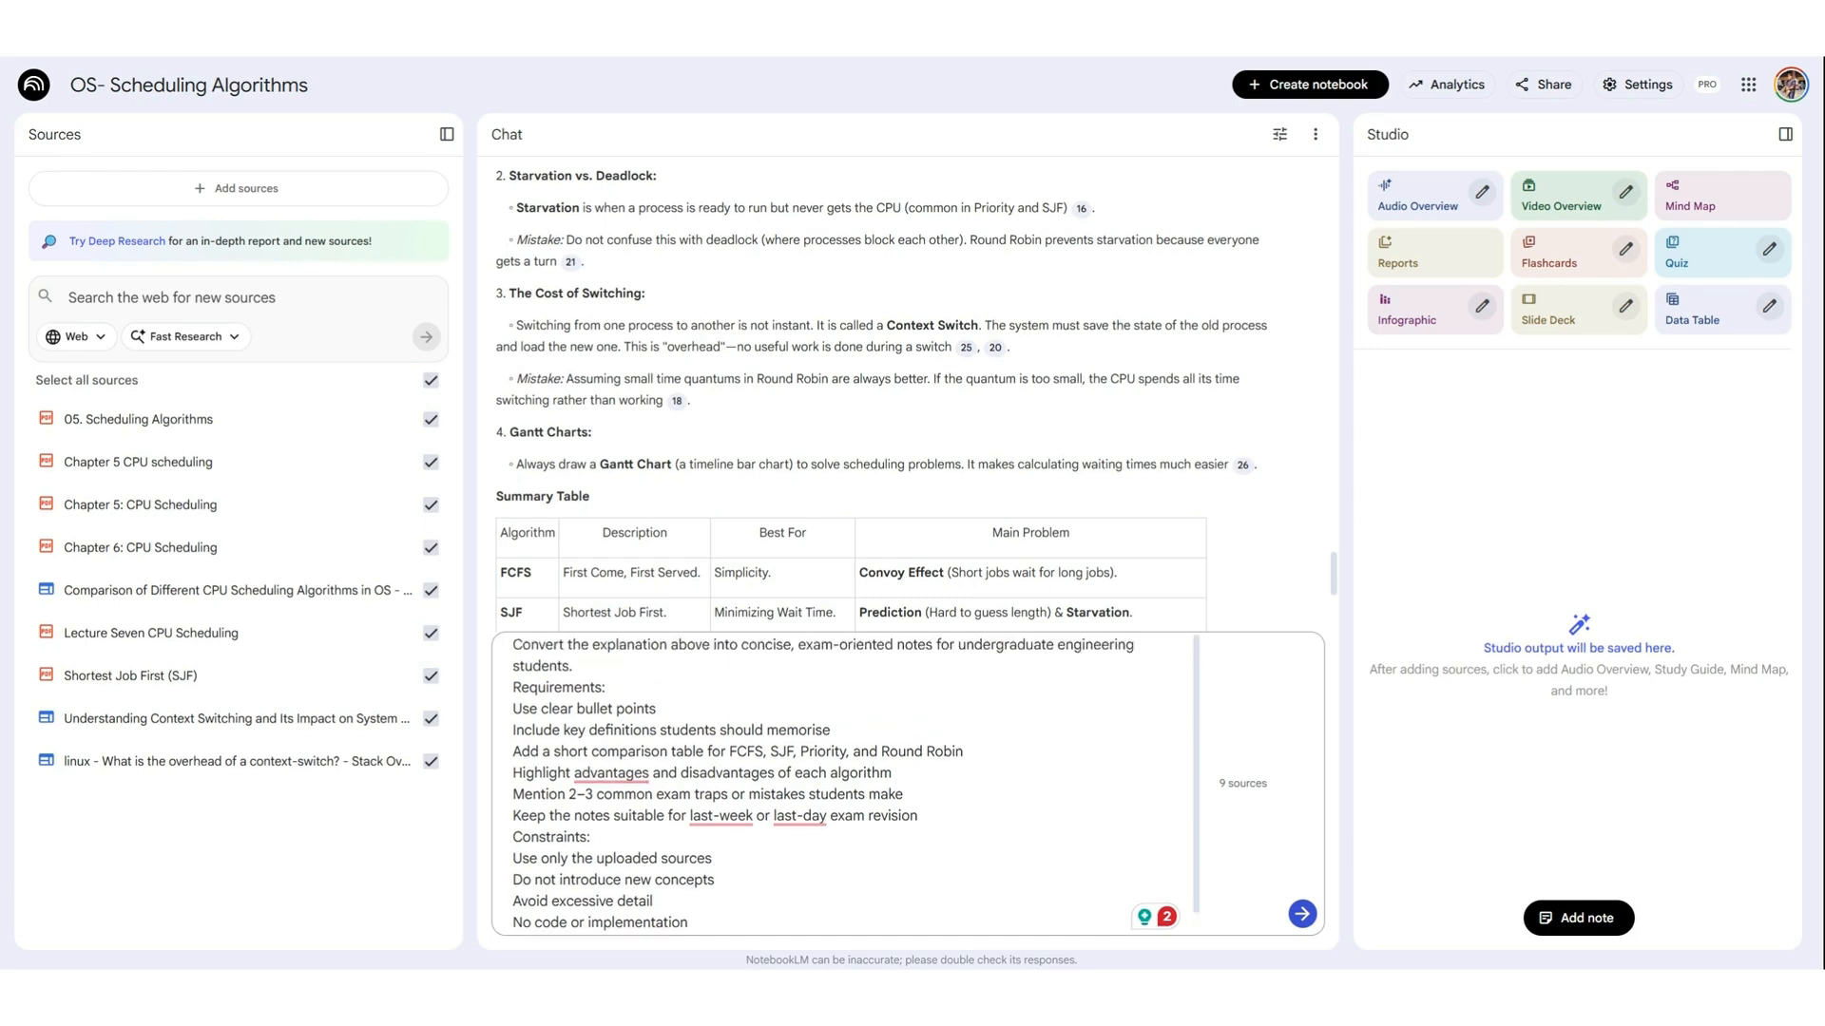
drag(606, 644, 572, 666)
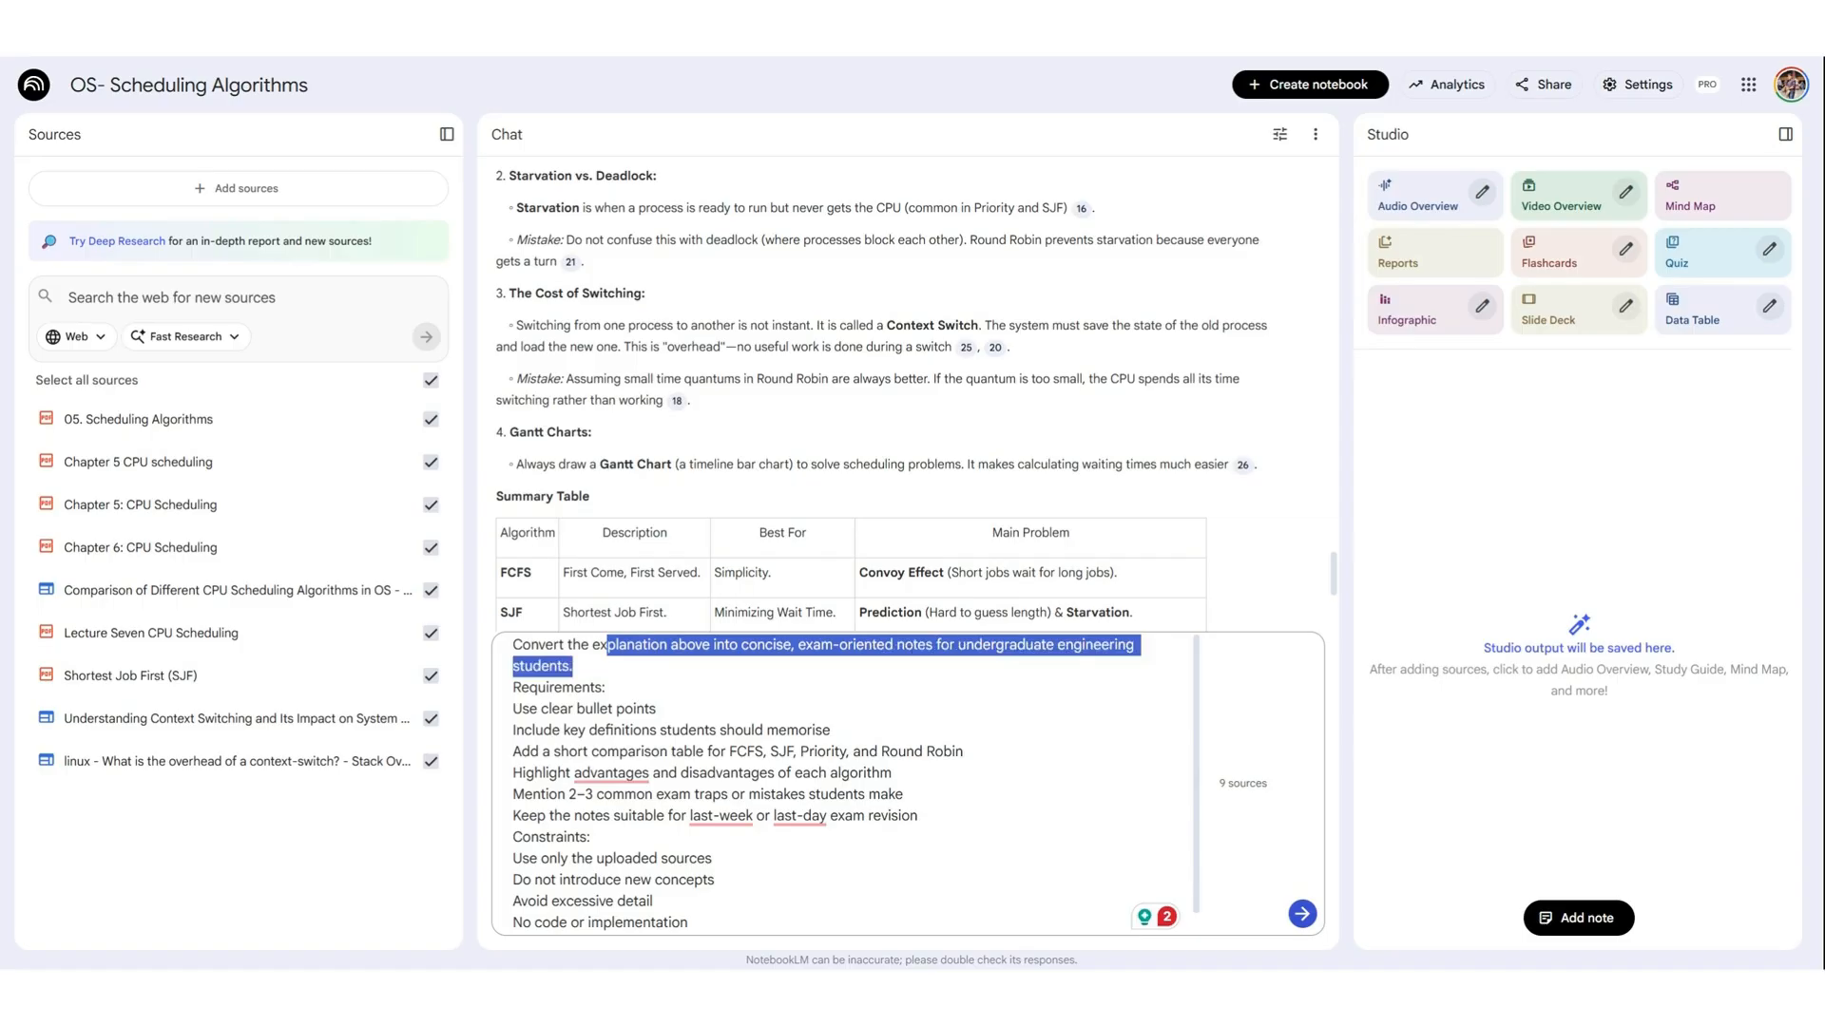
drag(585, 709, 613, 709)
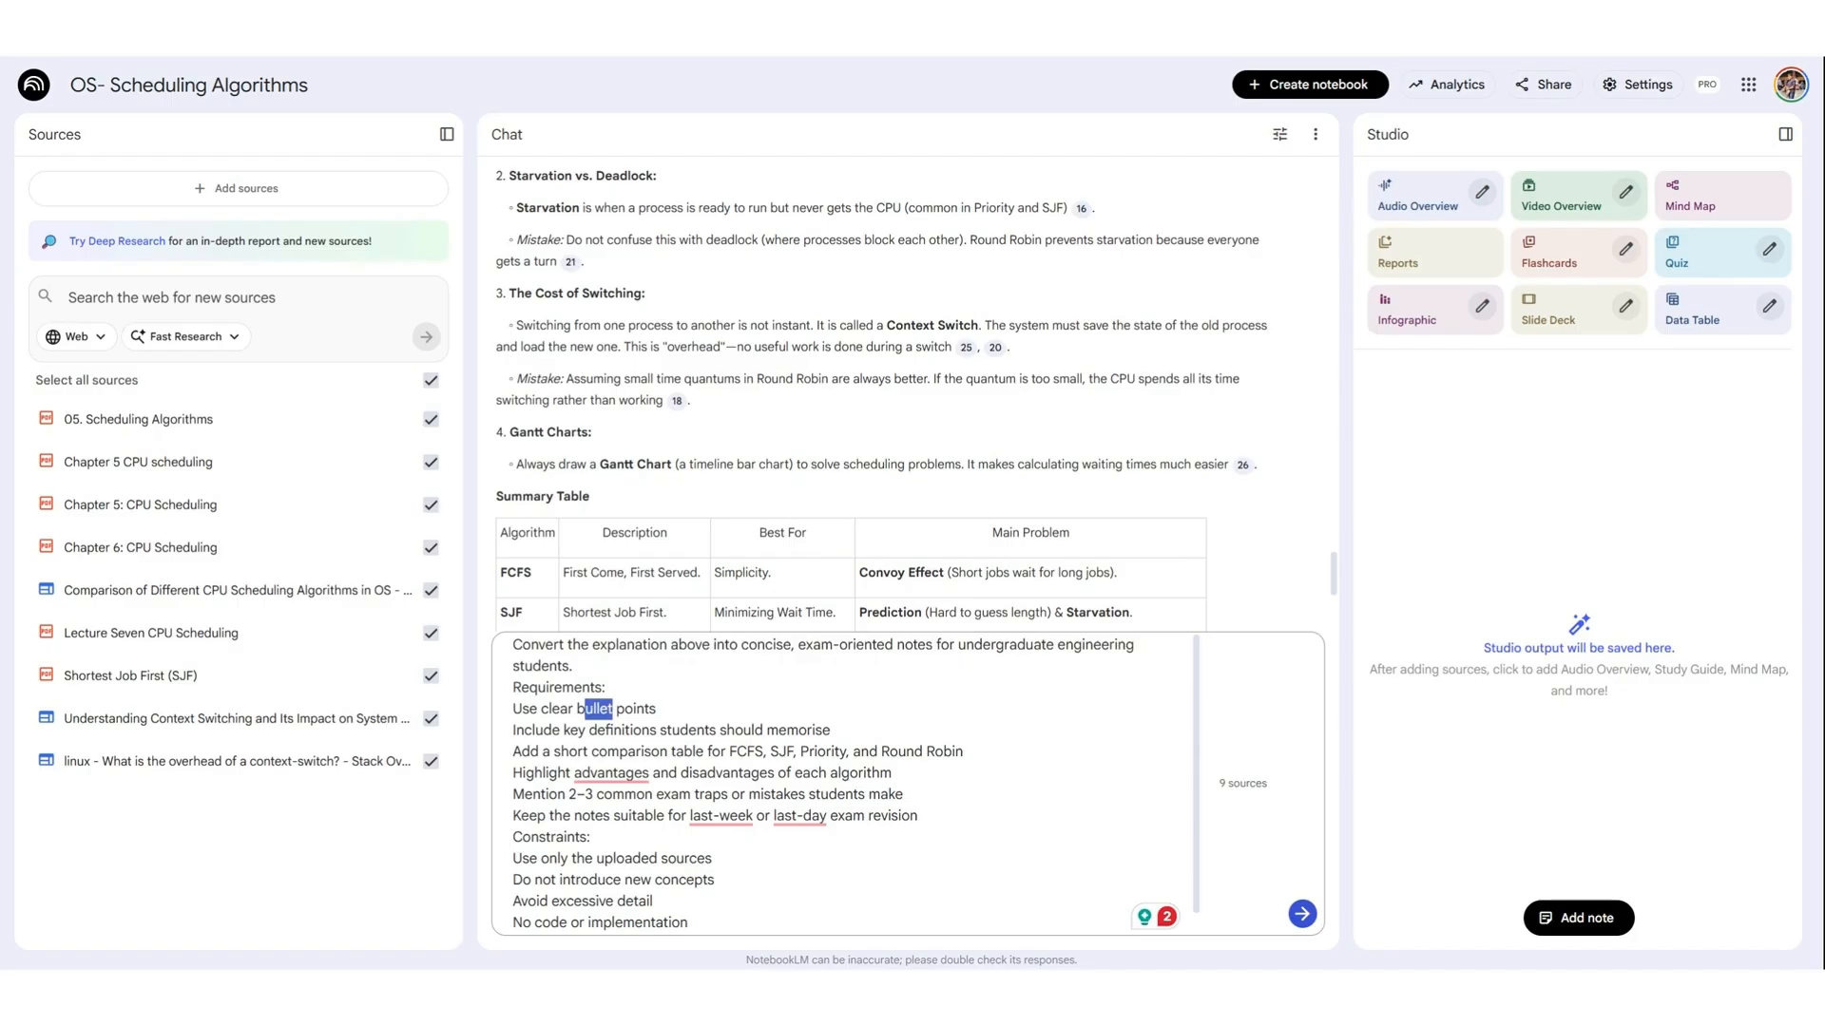
scroll(846, 784, down, 1)
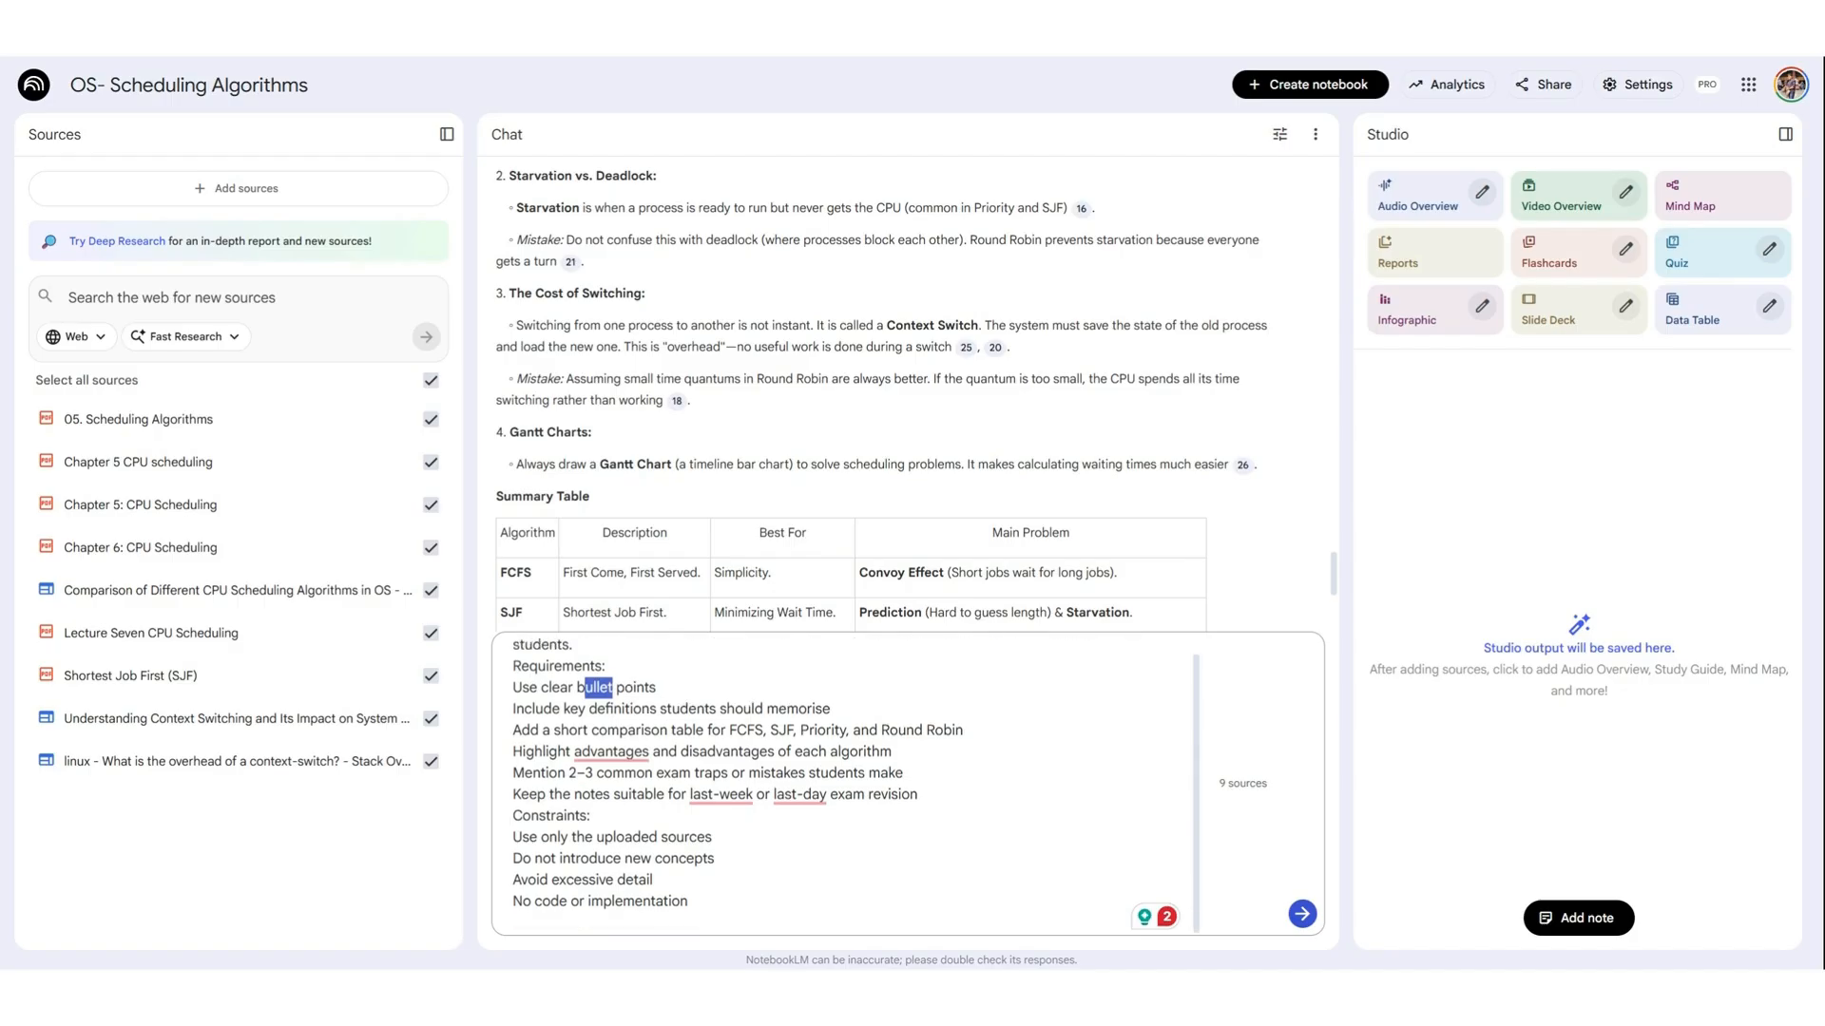
click(552, 816)
drag(513, 837, 691, 901)
click(656, 880)
click(1302, 915)
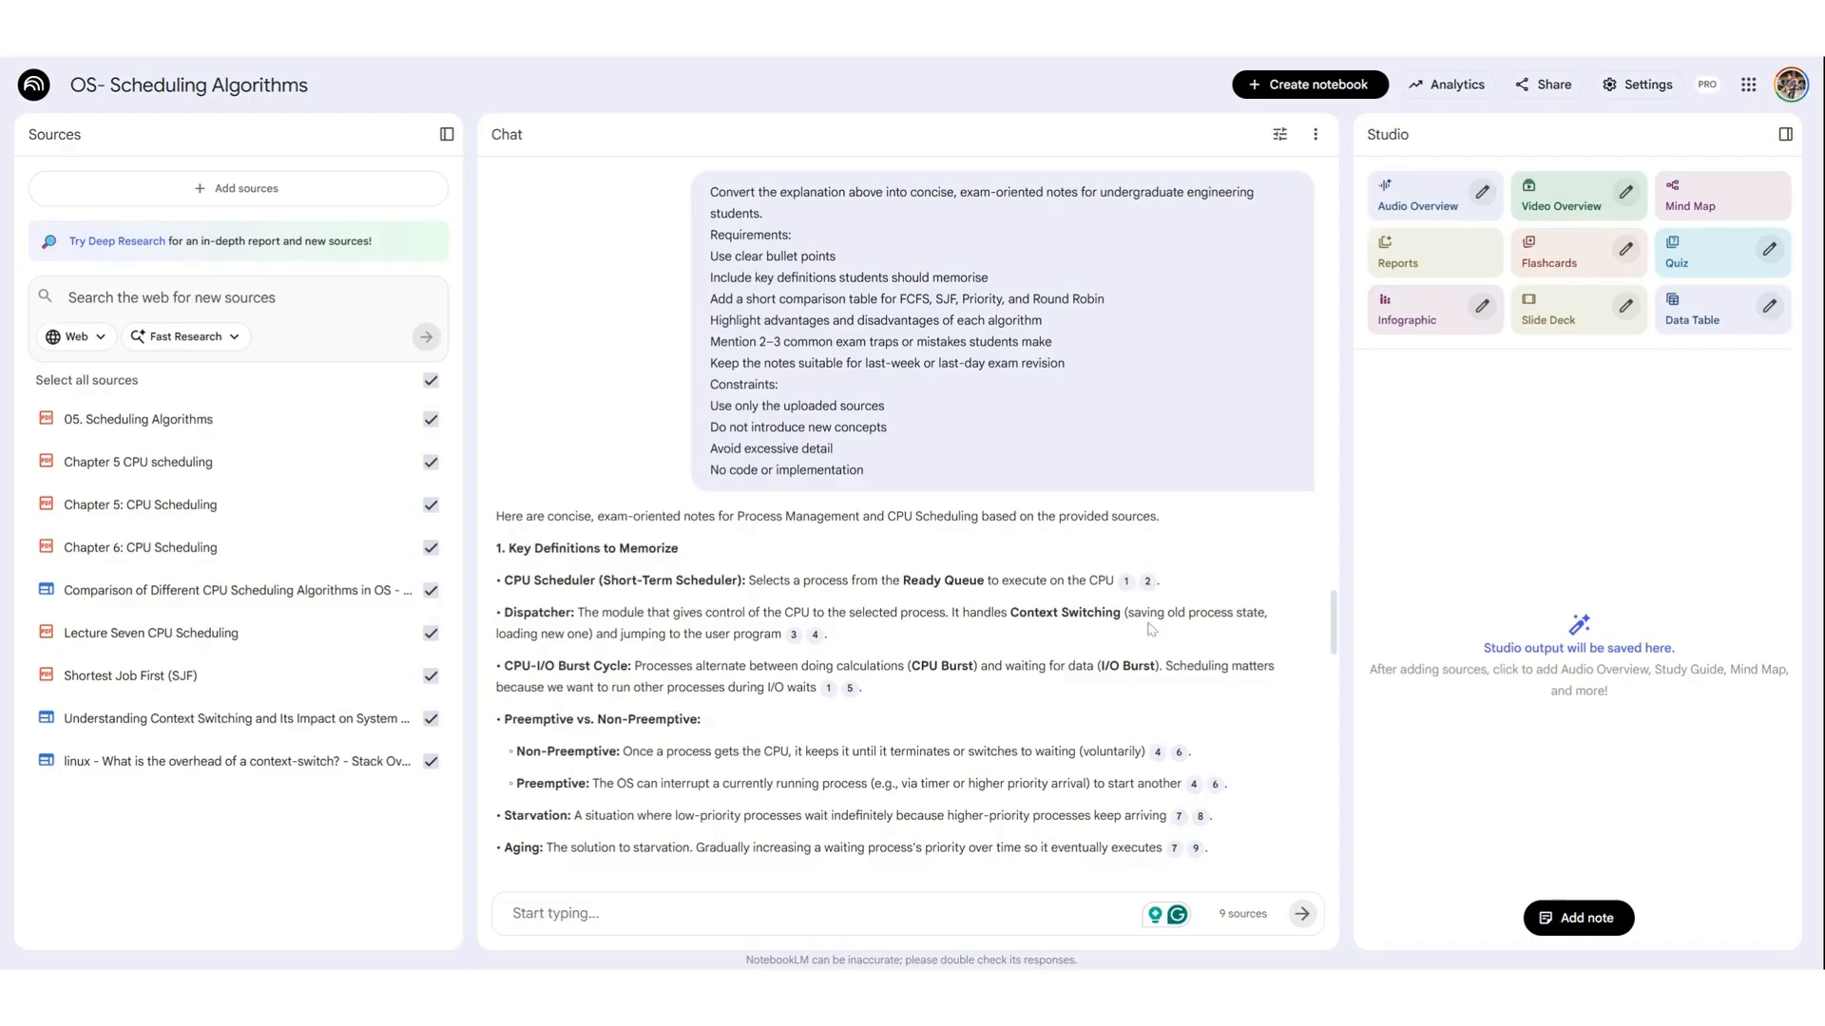
- Read through the generated exam notes: key definitions, scheduling formulas, algorithm summaries, comparison table and common exam traps
scroll(905, 525, down, 1)
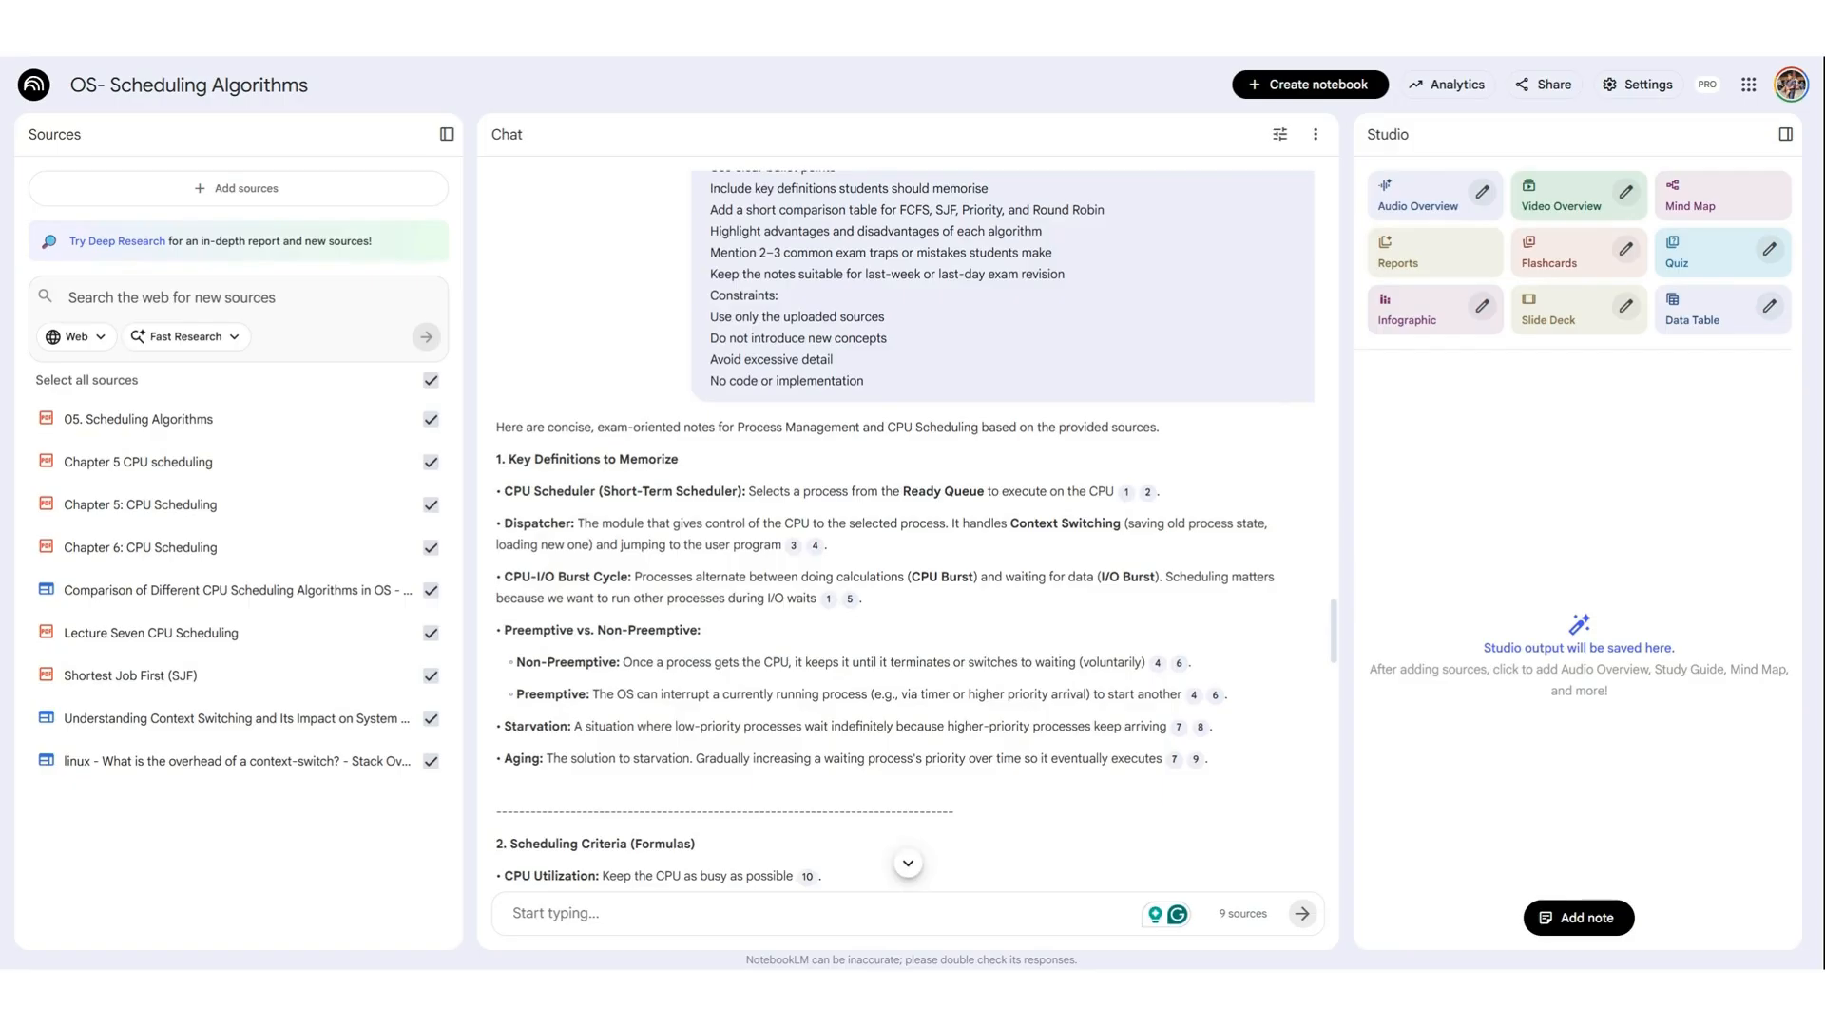
scroll(905, 536, down, 1)
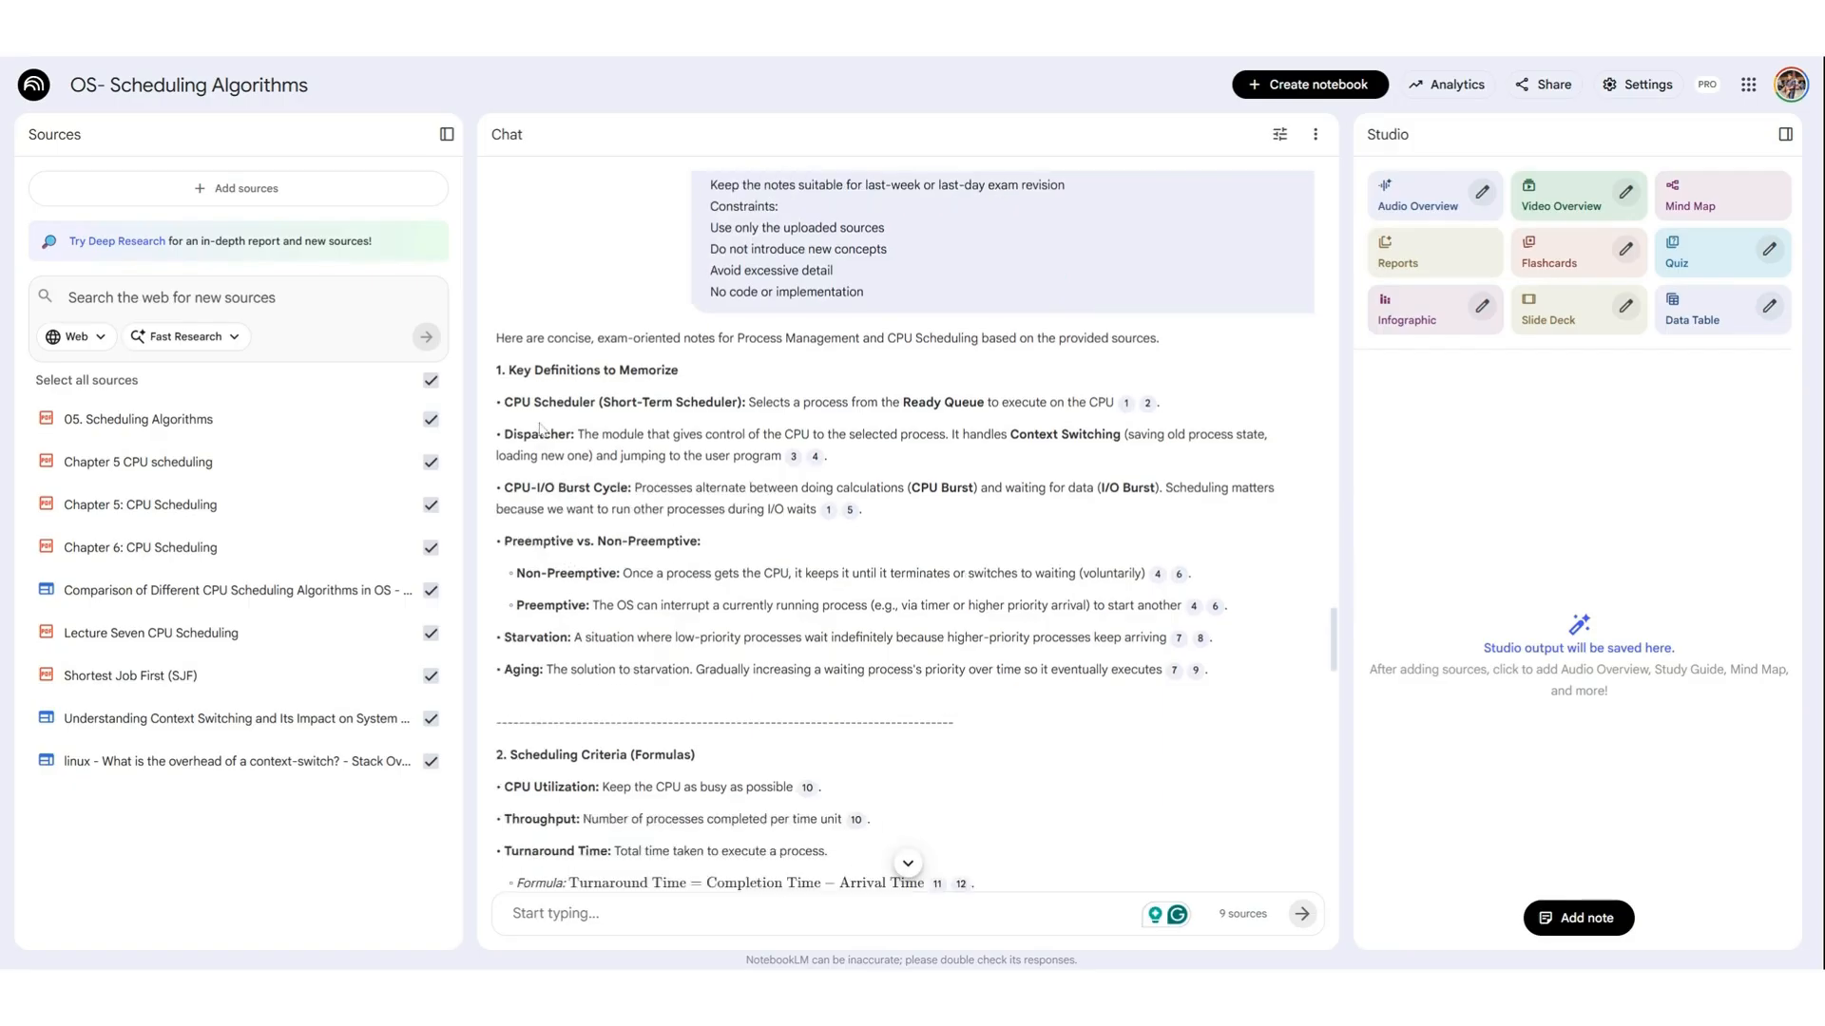
scroll(904, 532, down, 2)
scroll(905, 532, down, 1)
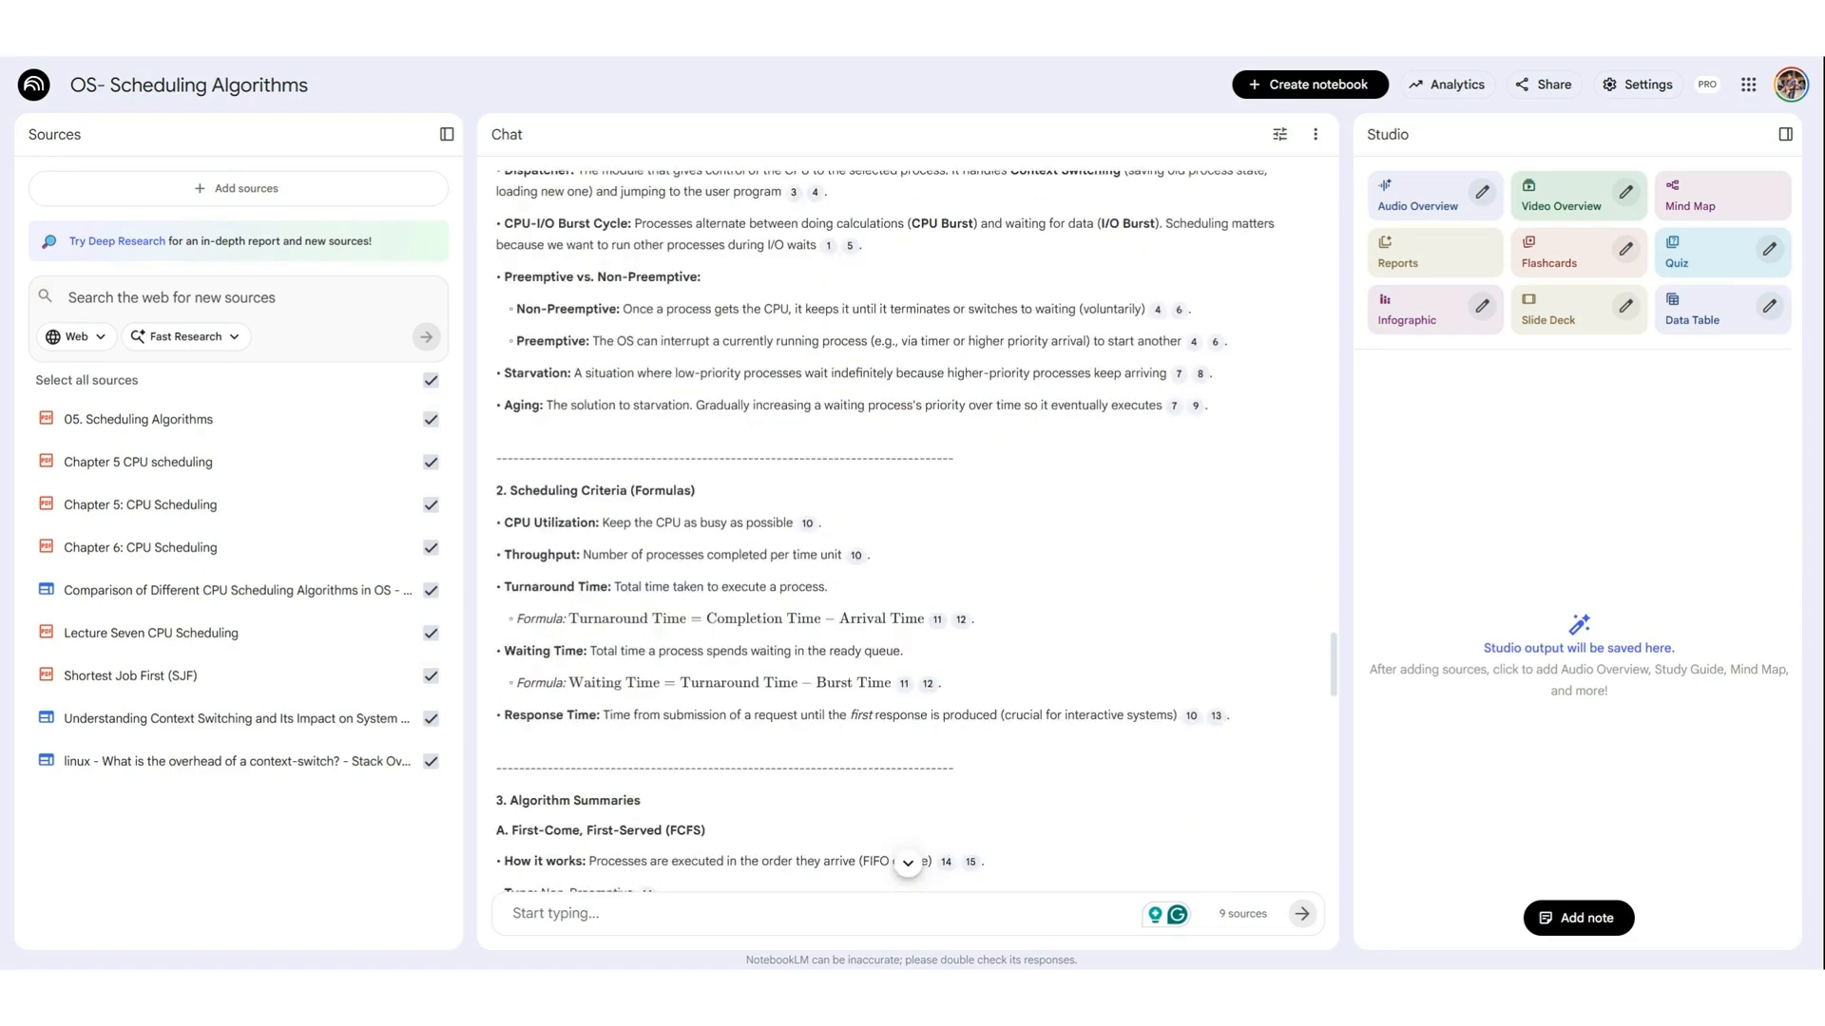
drag(555, 615, 686, 615)
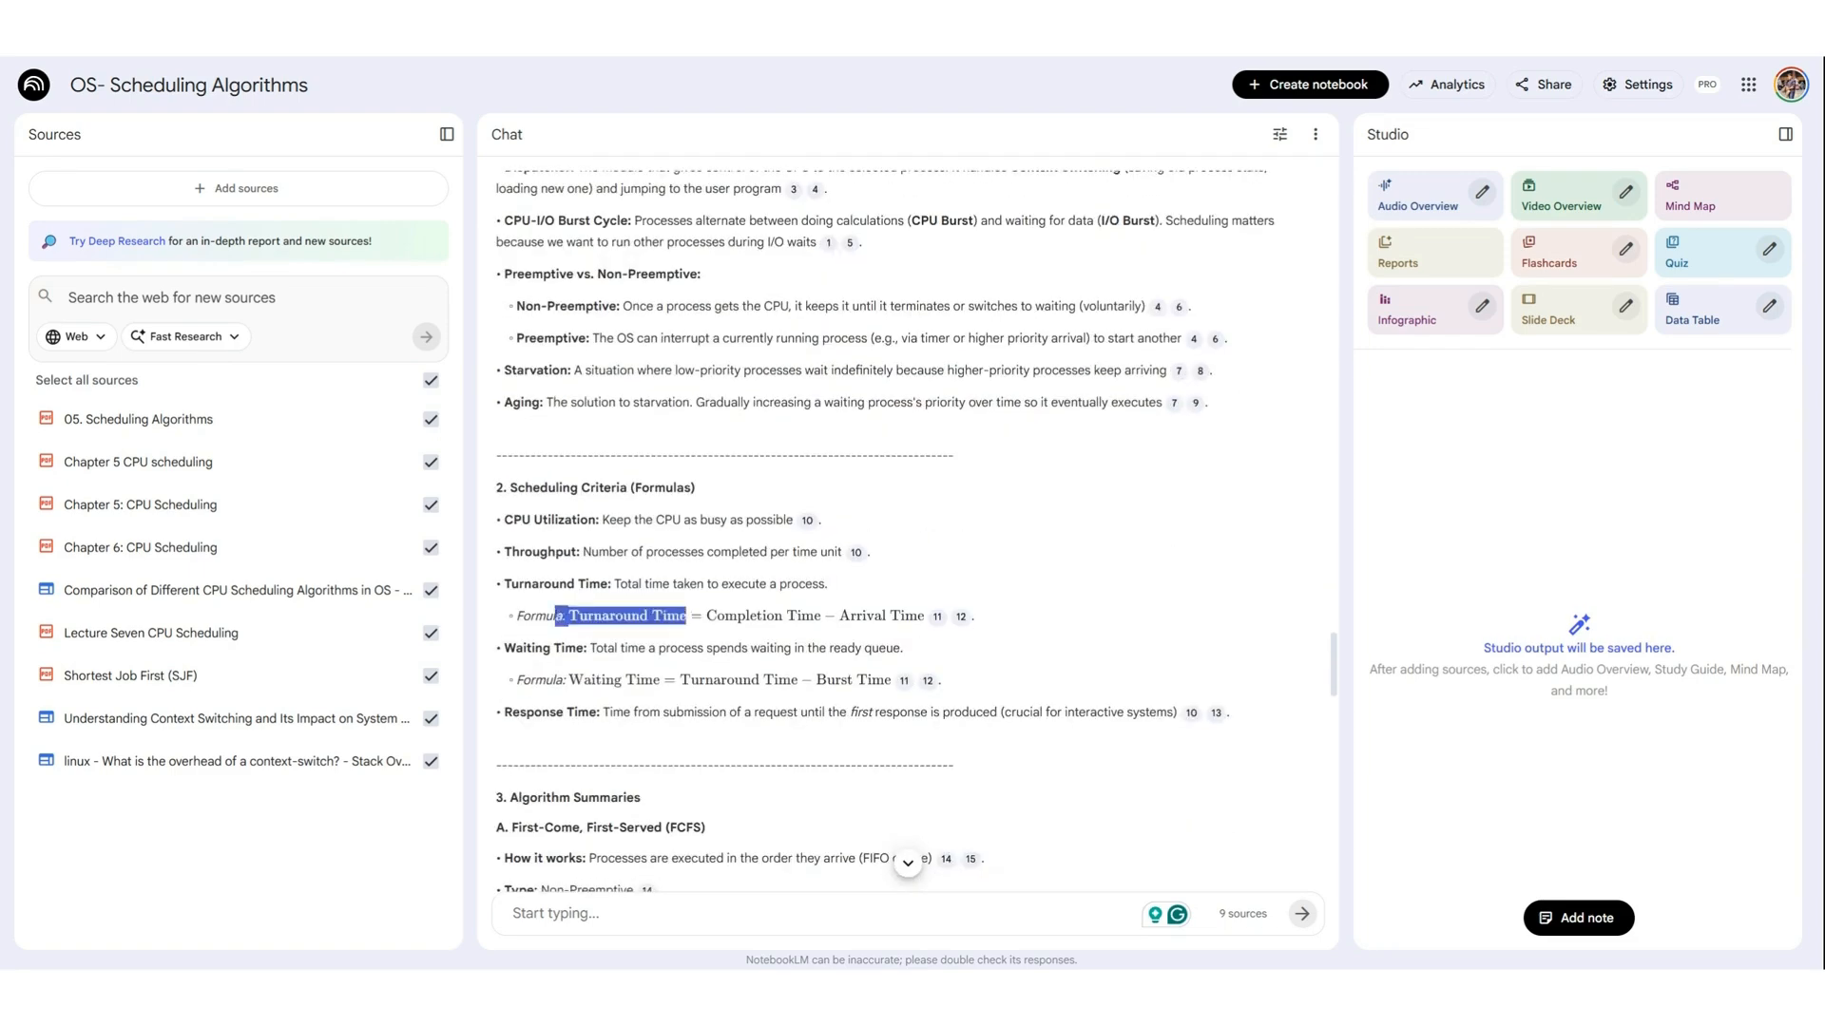
scroll(905, 532, down, 2)
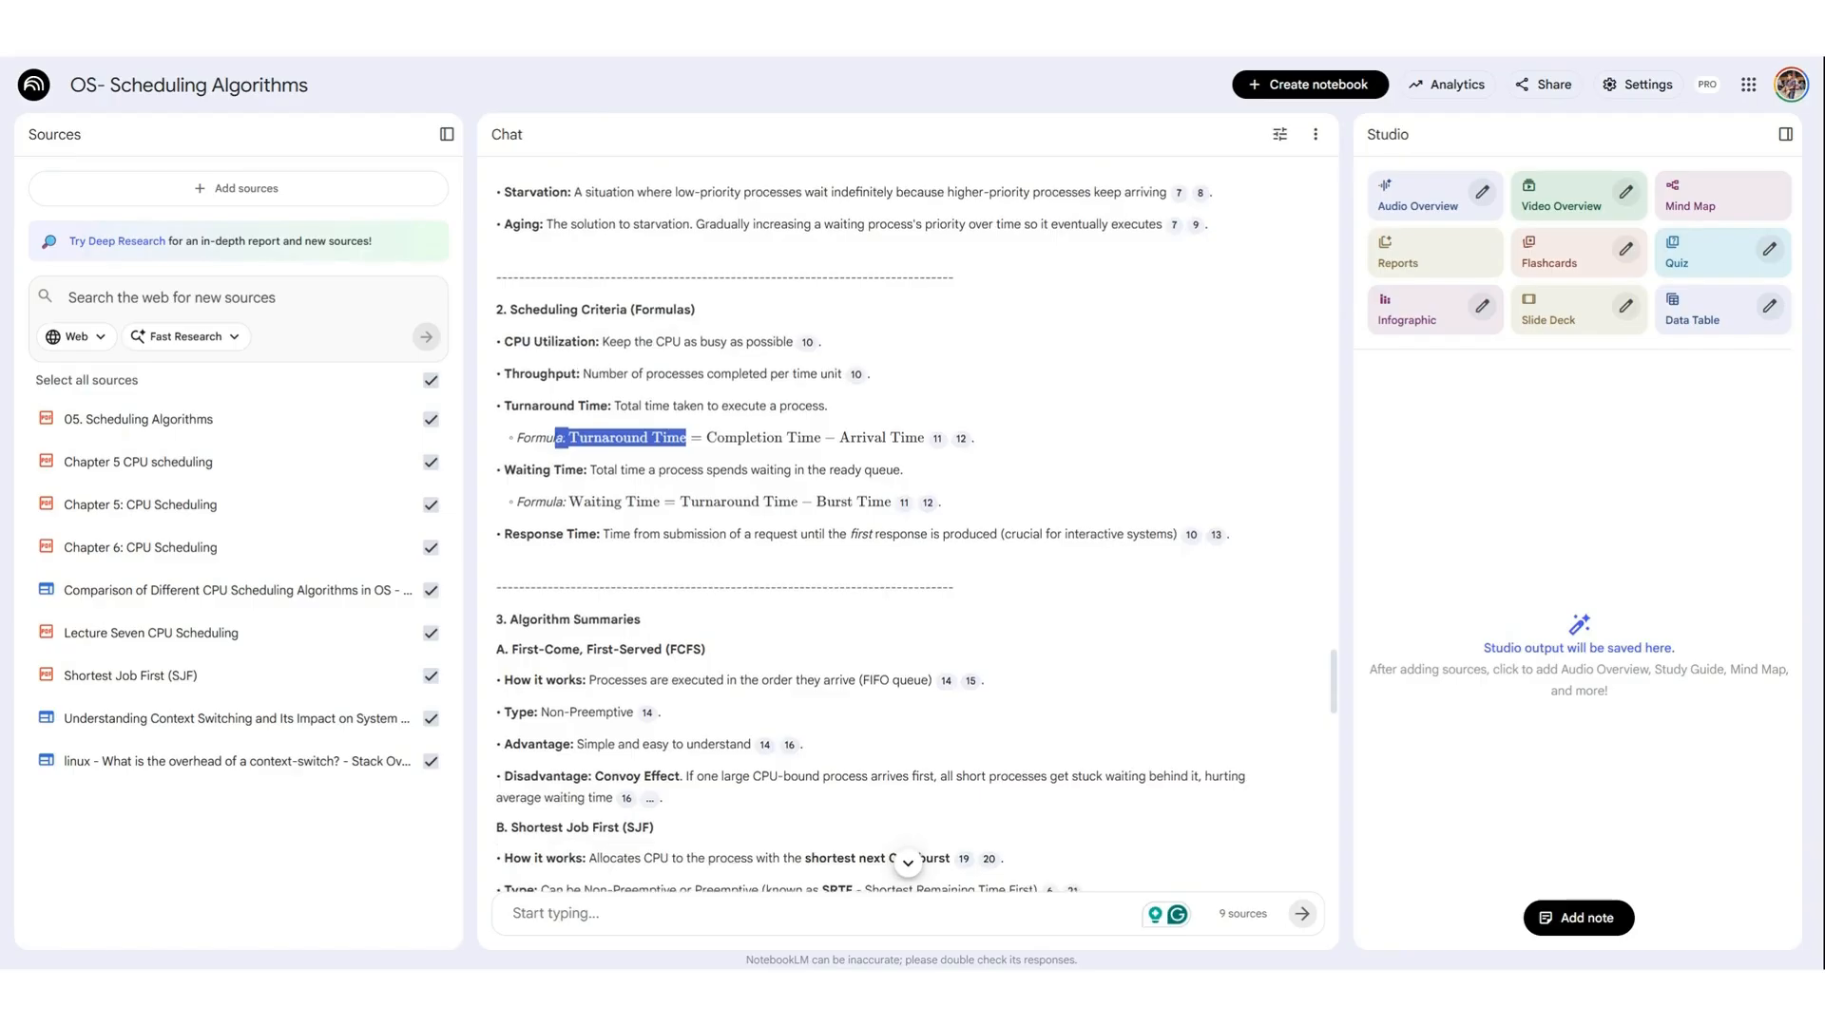
click(686, 438)
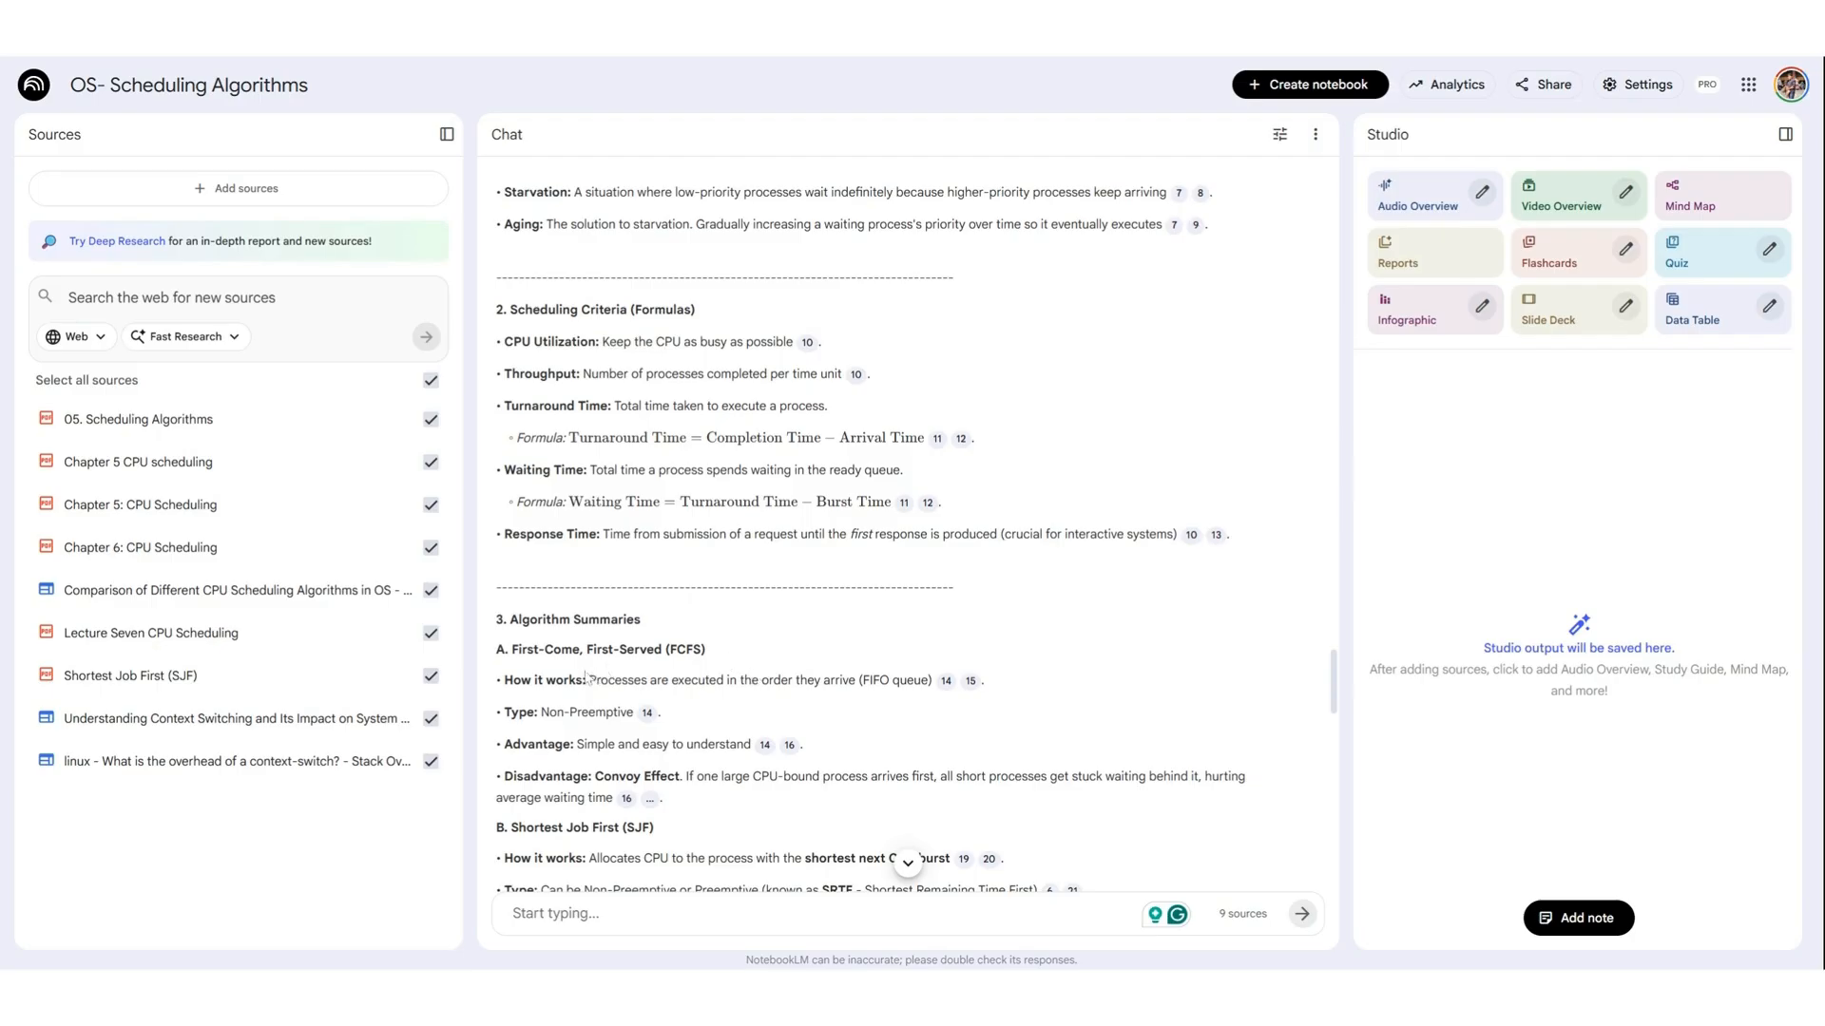
scroll(586, 677, down, 4)
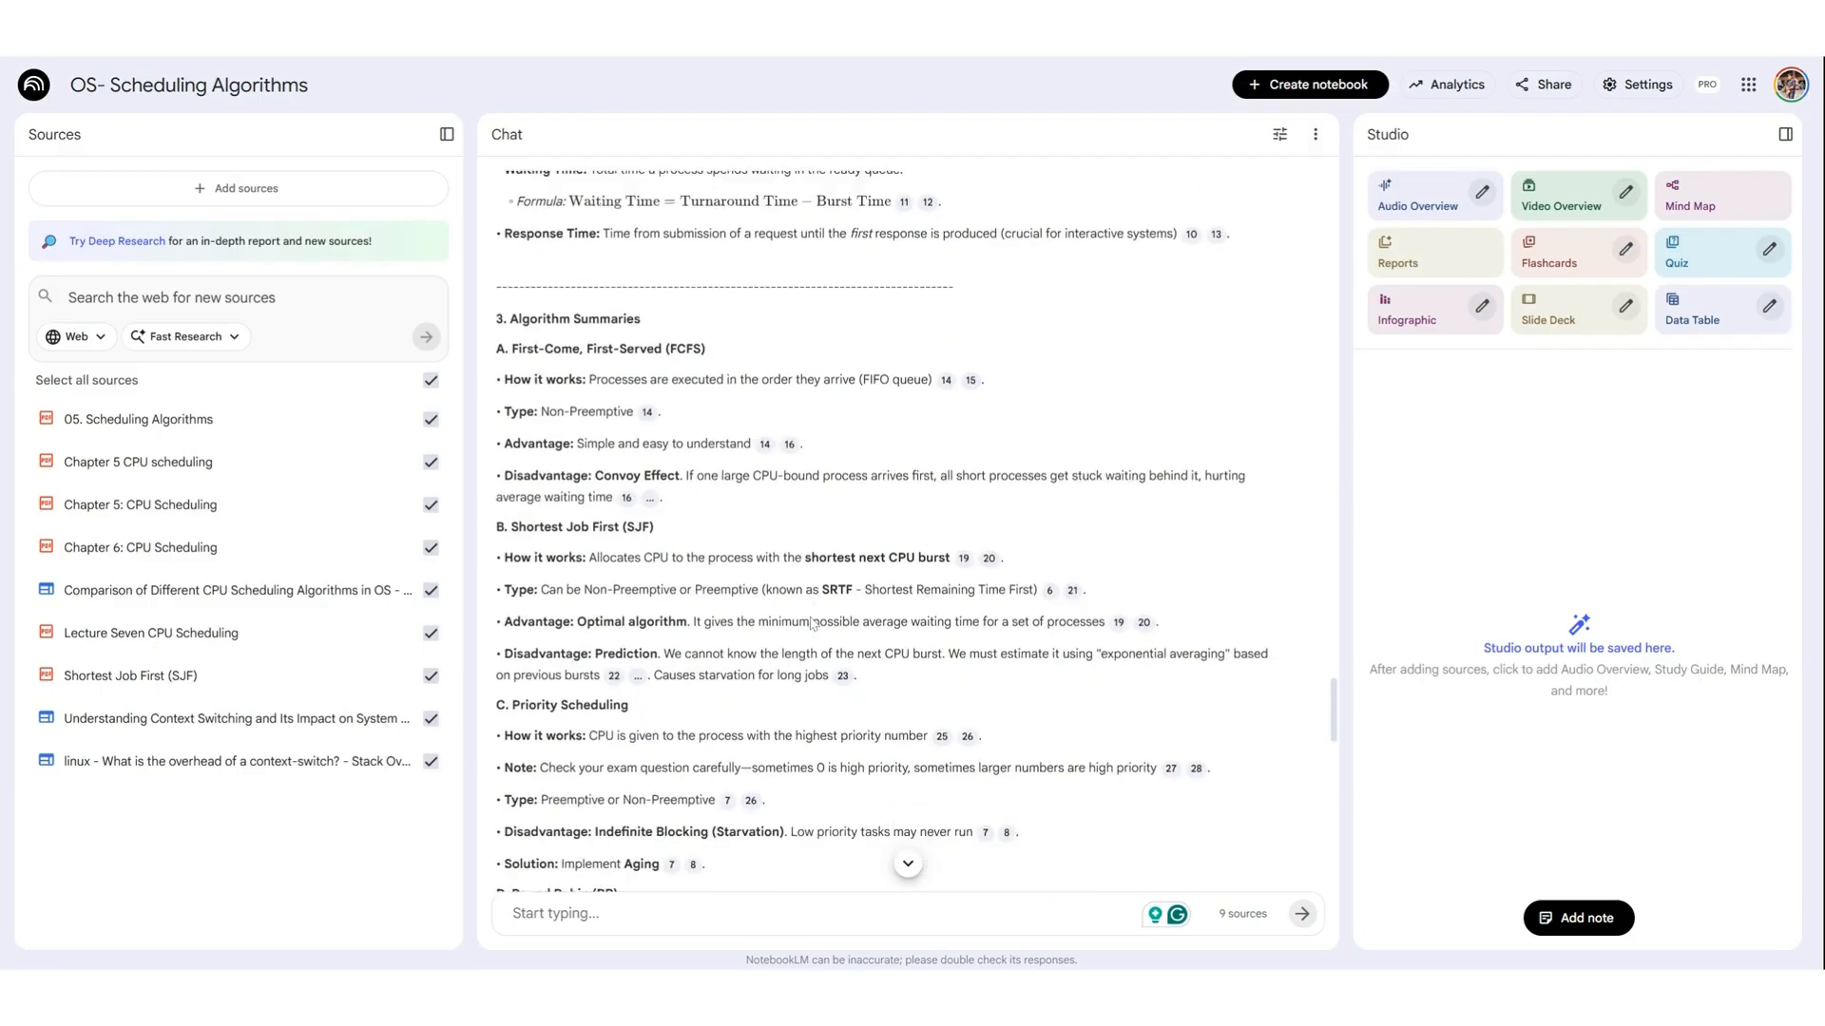
scroll(813, 623, down, 2)
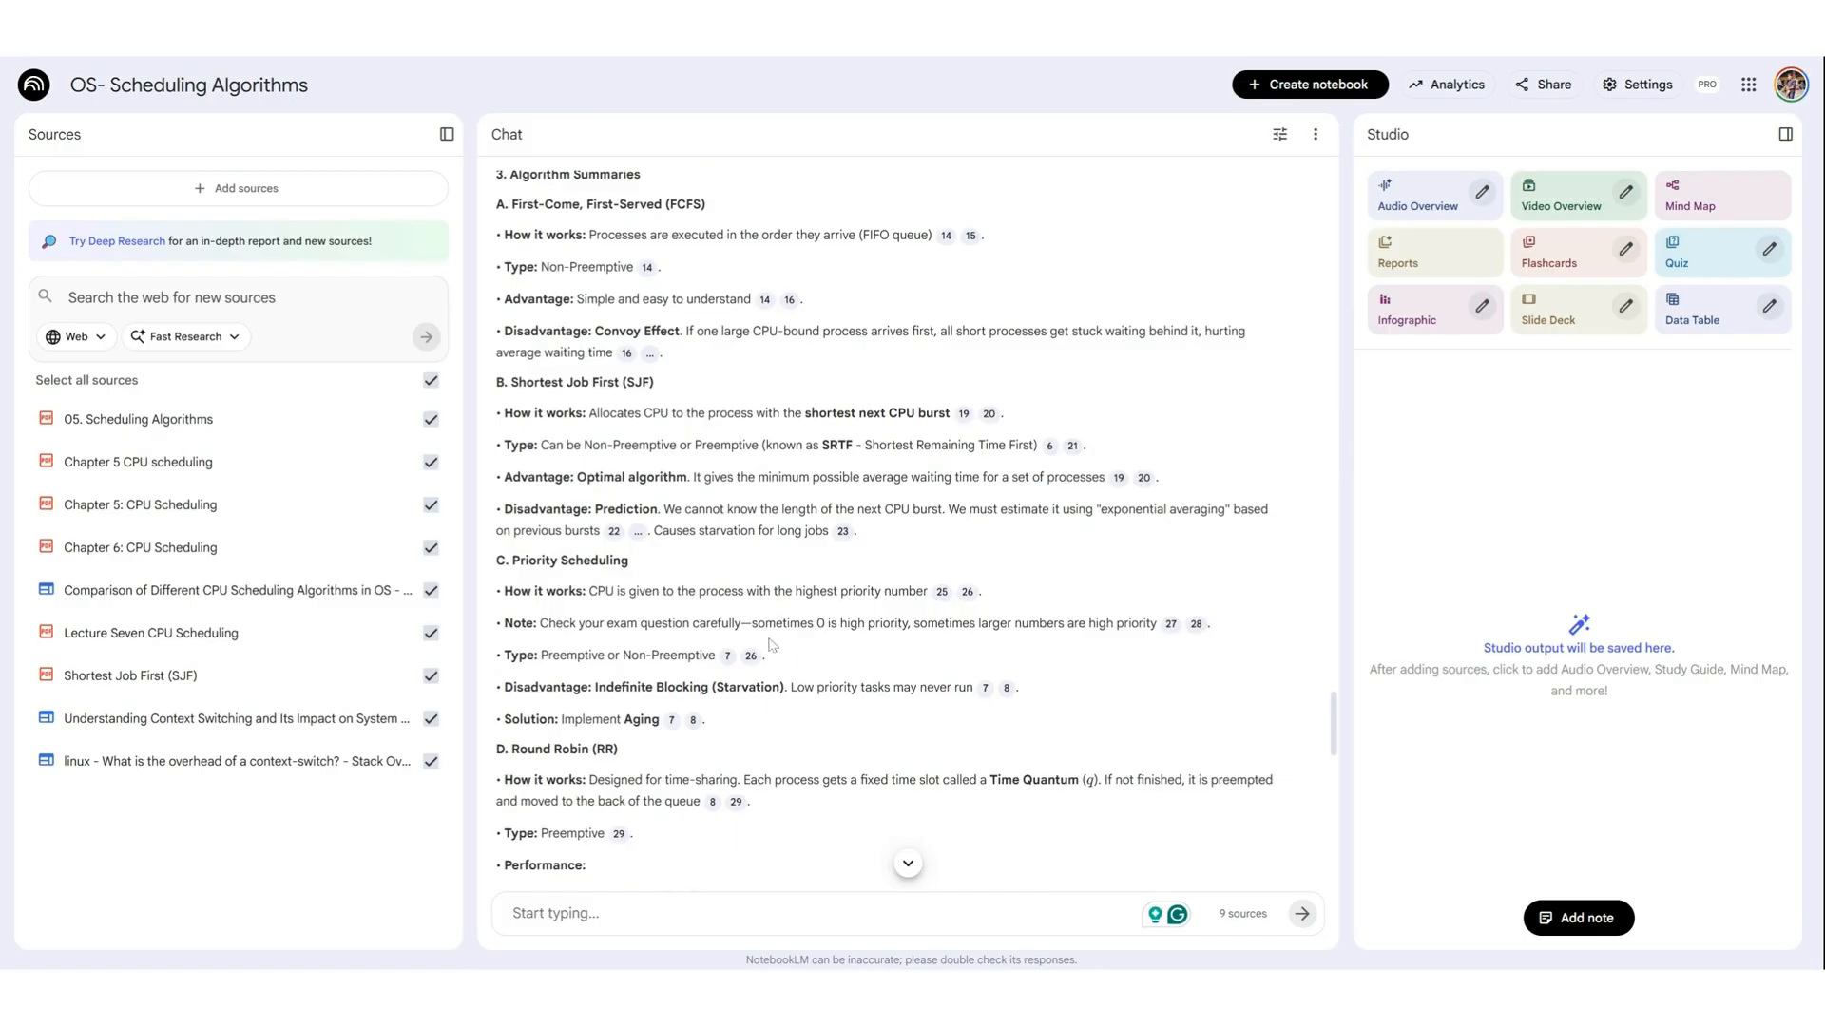
scroll(894, 661, down, 7)
scroll(895, 663, down, 4)
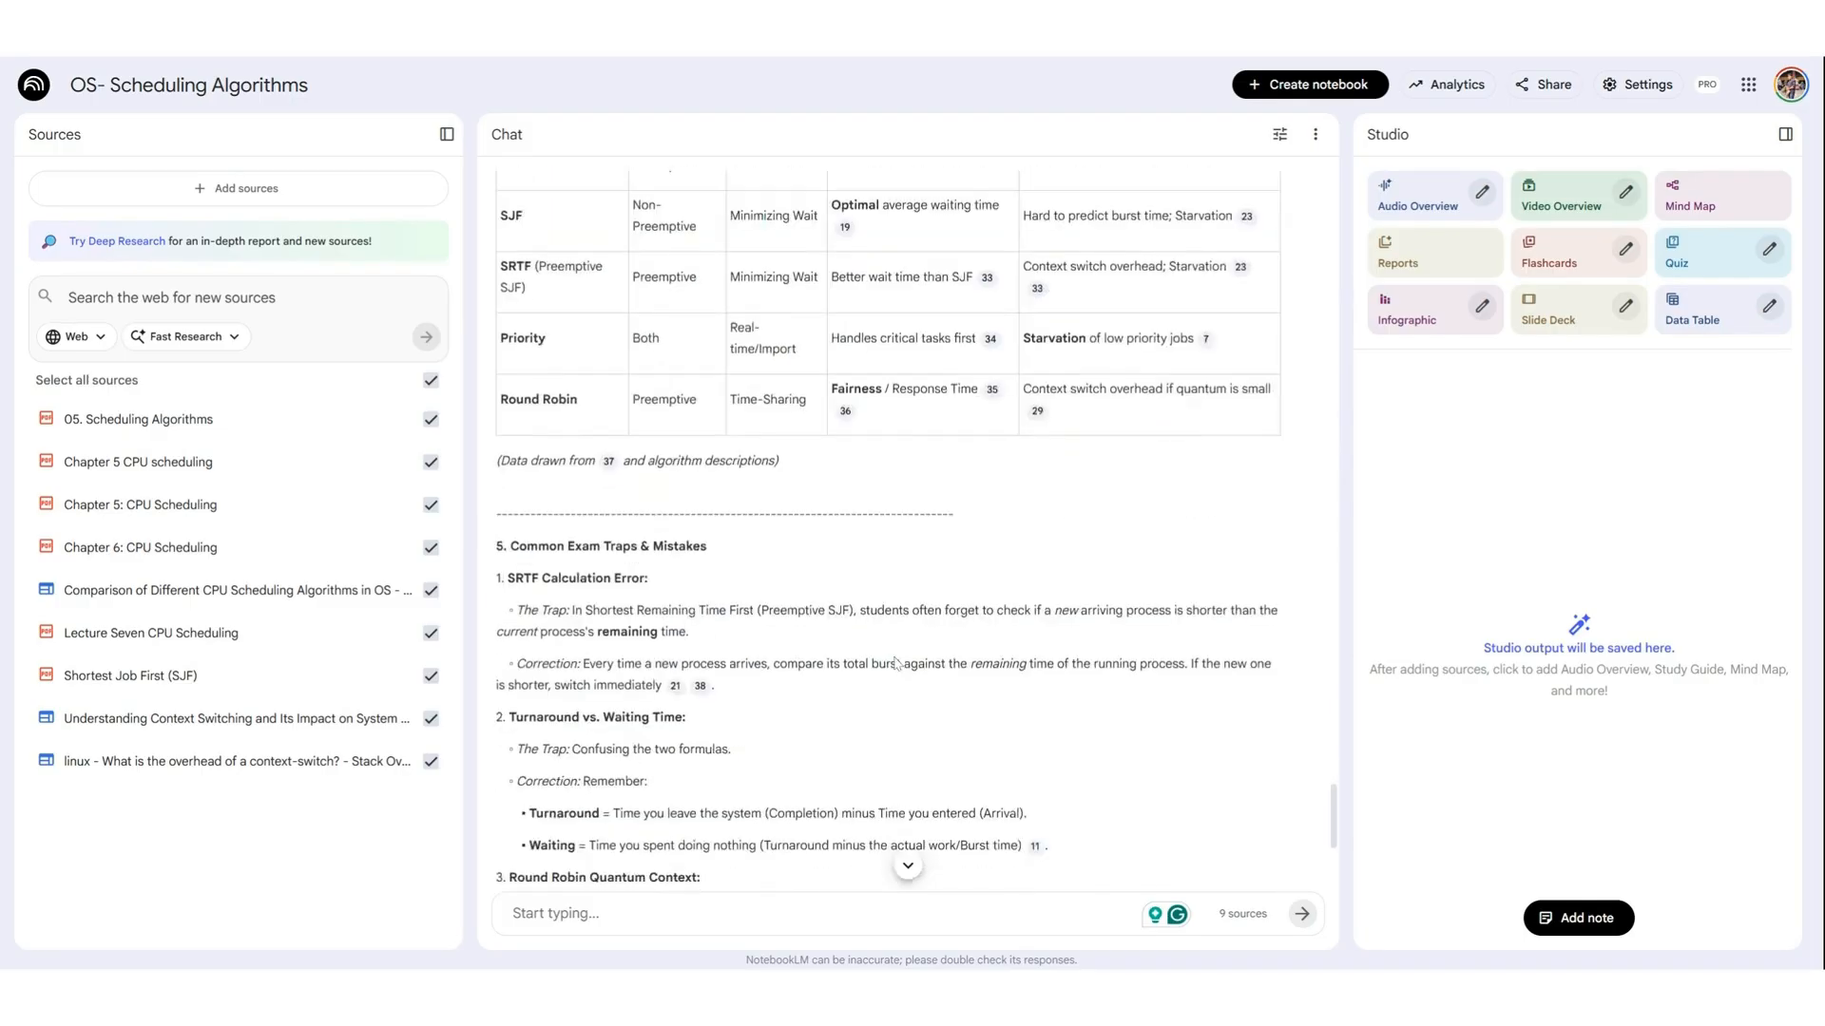
scroll(894, 663, down, 5)
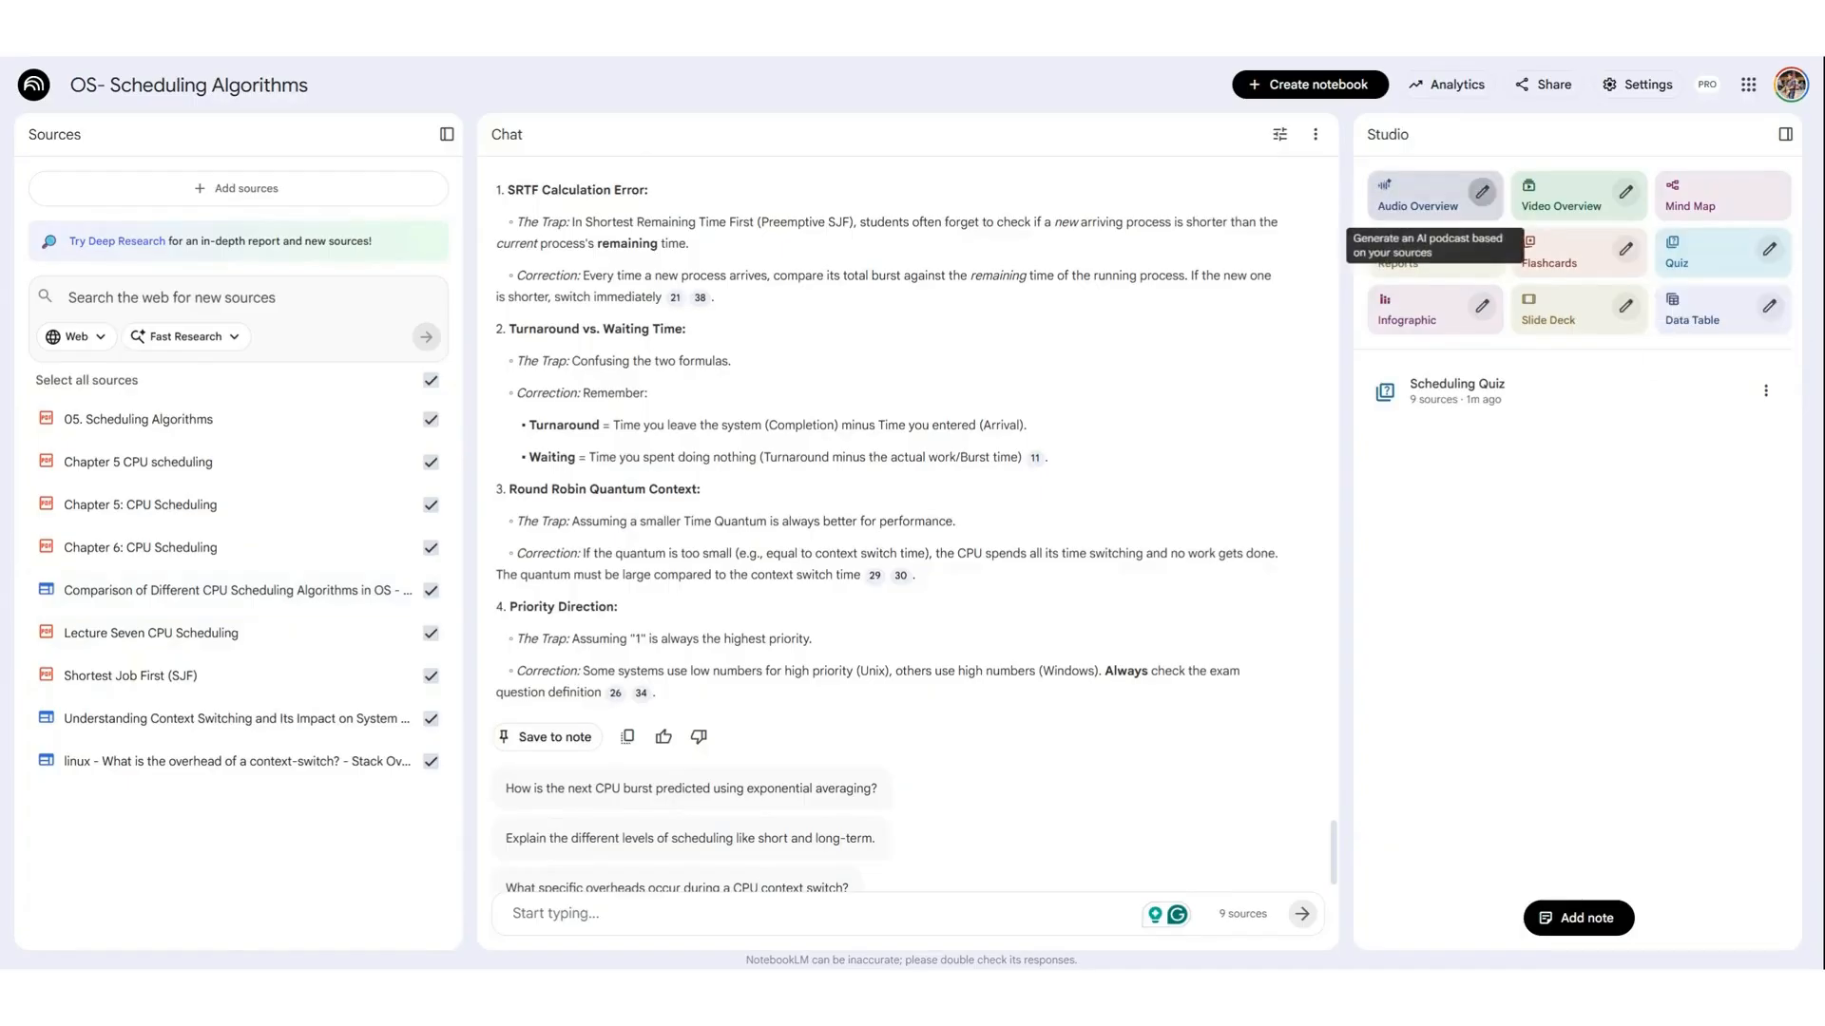
- Customize an Audio Overview with a focus prompt for a short, spoken-style CPU Scheduling revision summary aimed at undergraduate engineering students
click(1482, 192)
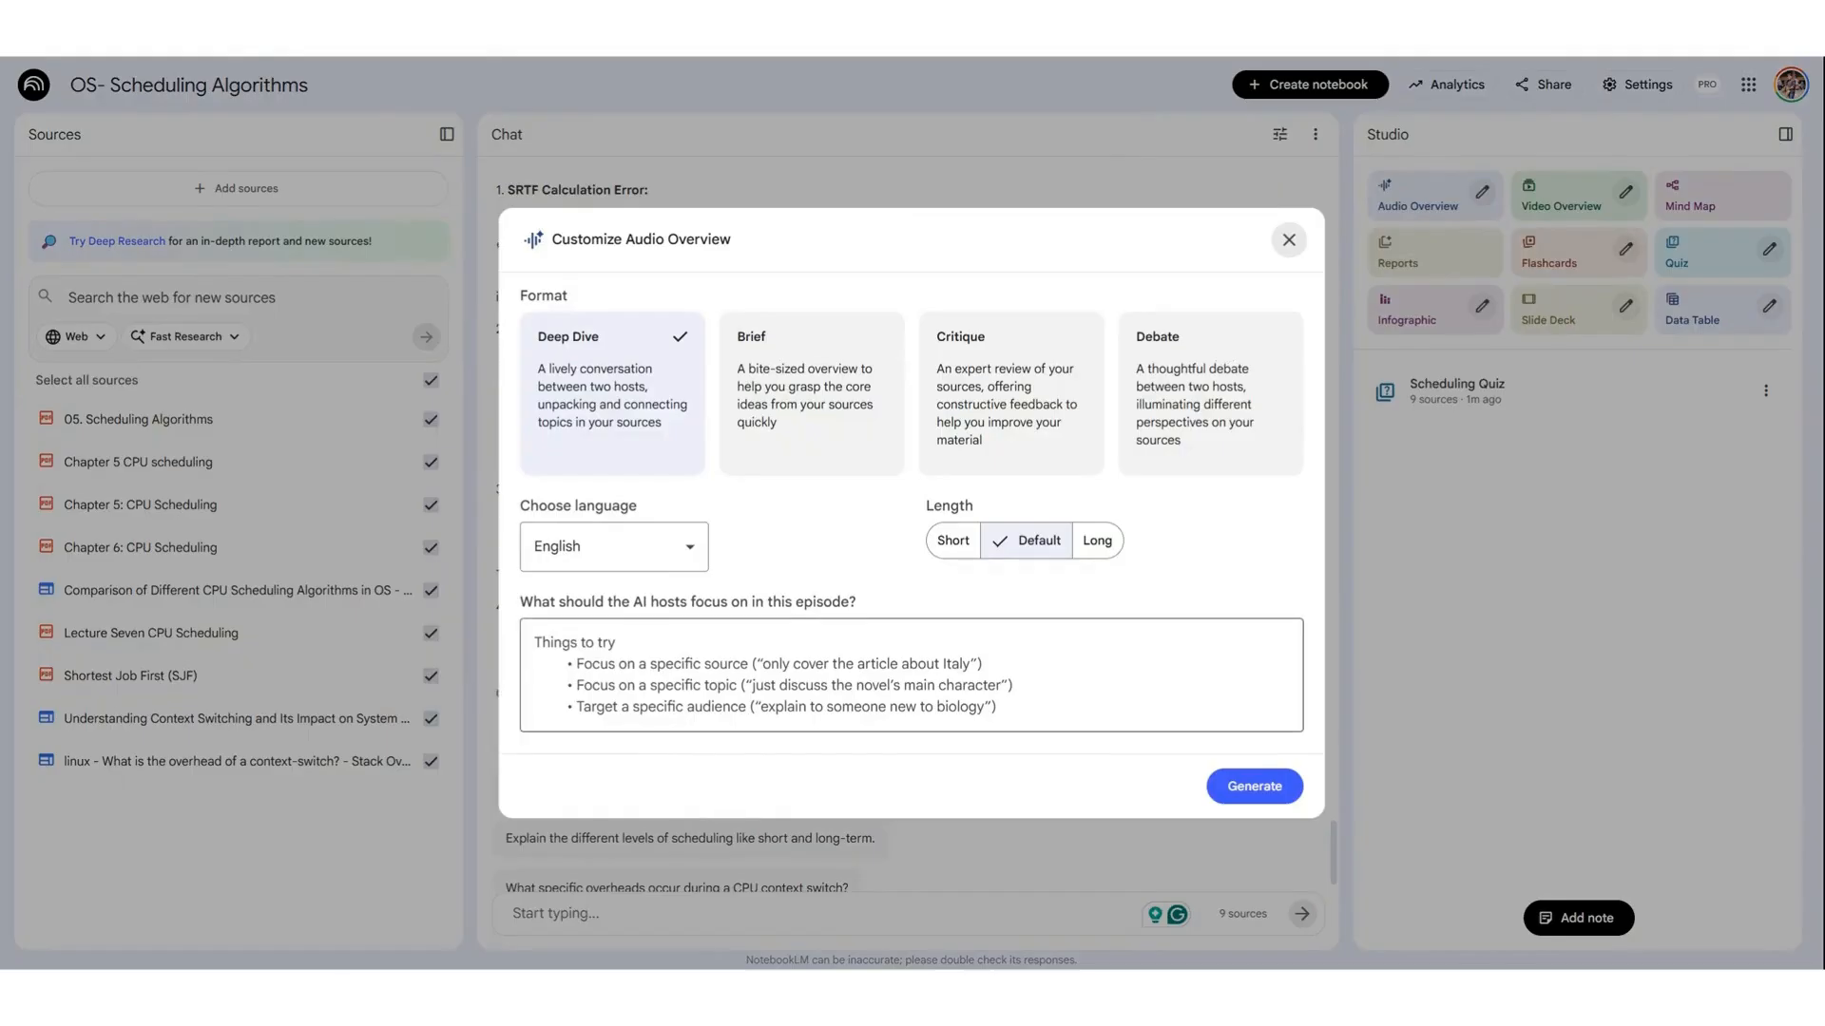
click(780, 671)
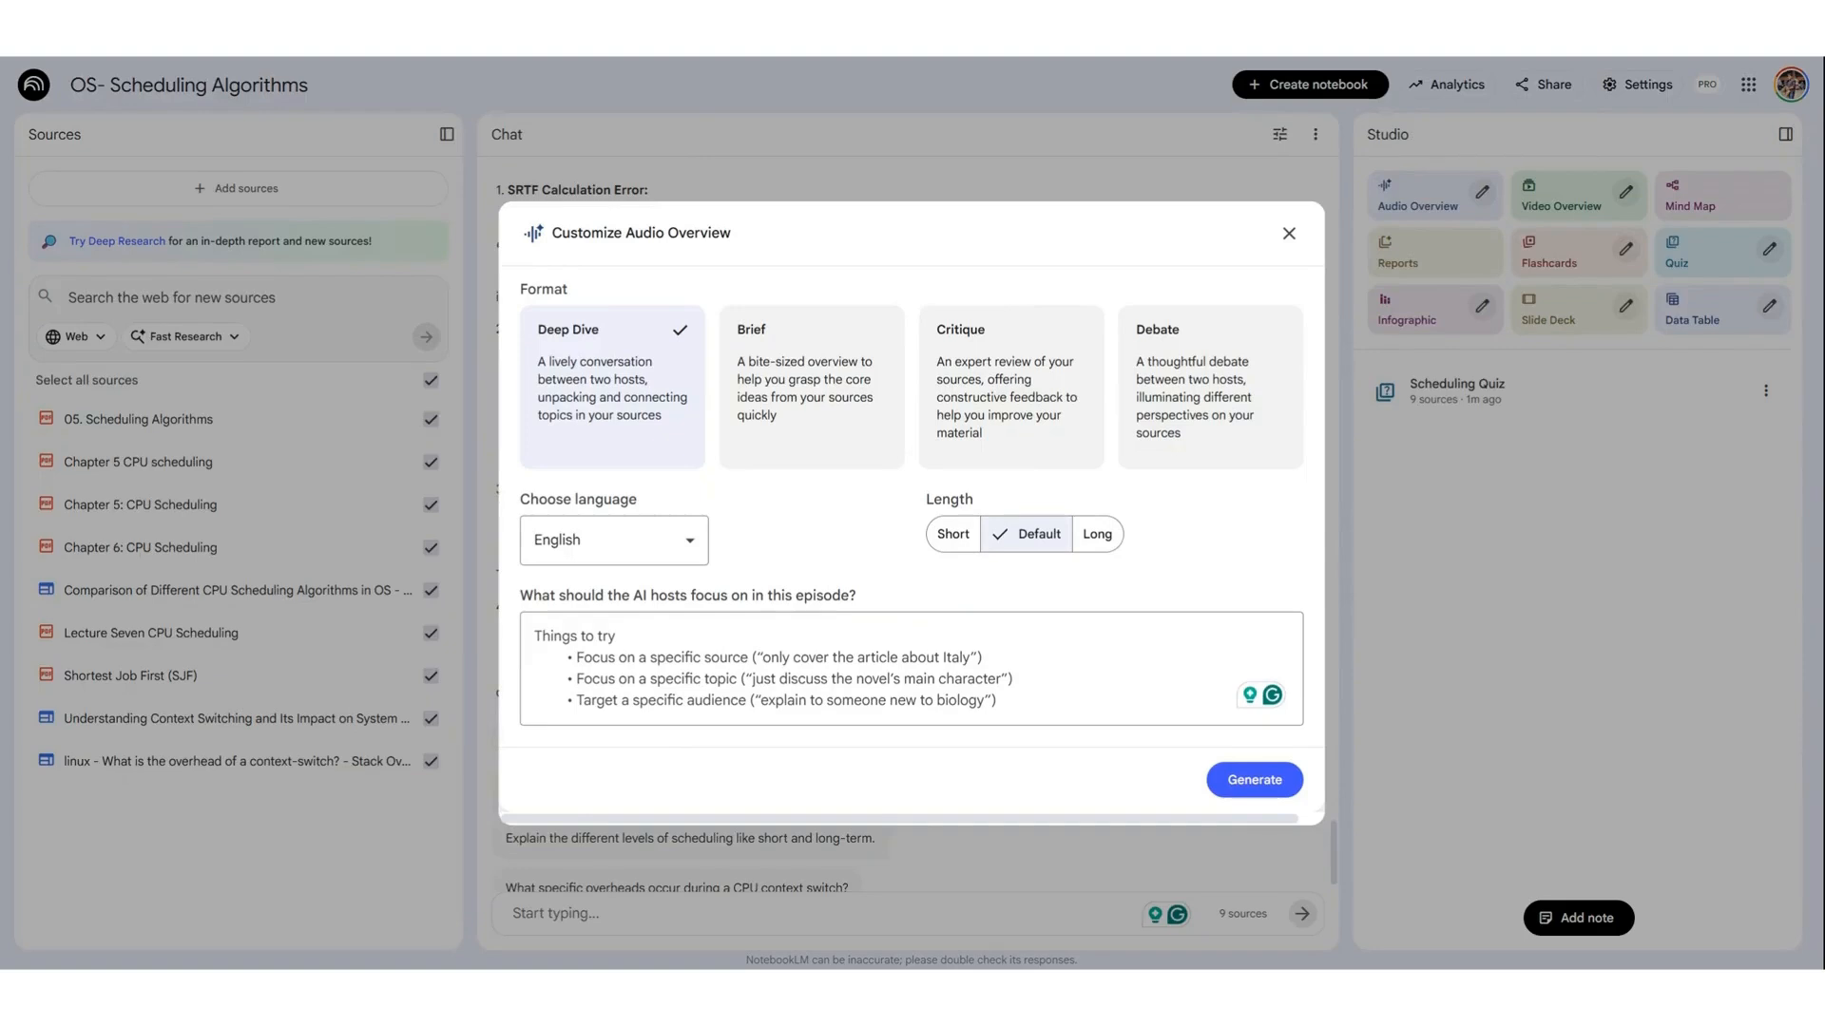
click(536, 637)
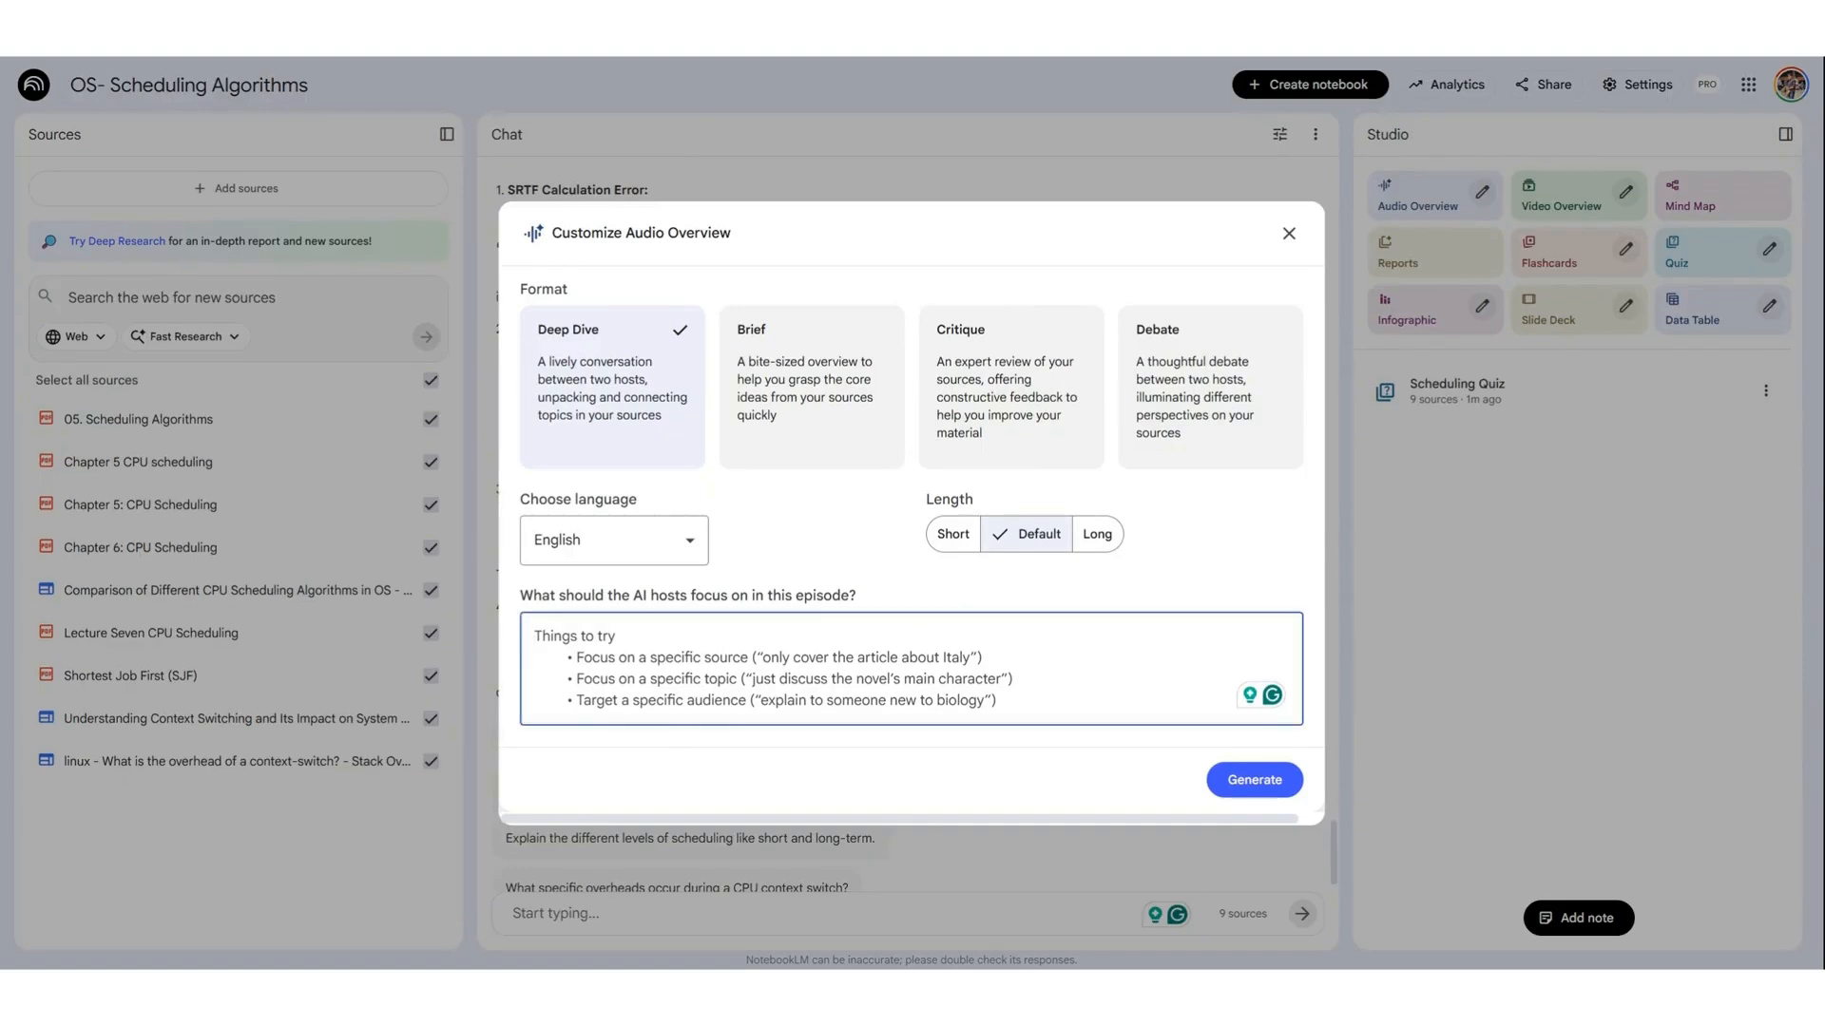
key(ctrl+v)
scroll(911, 665, up, 5)
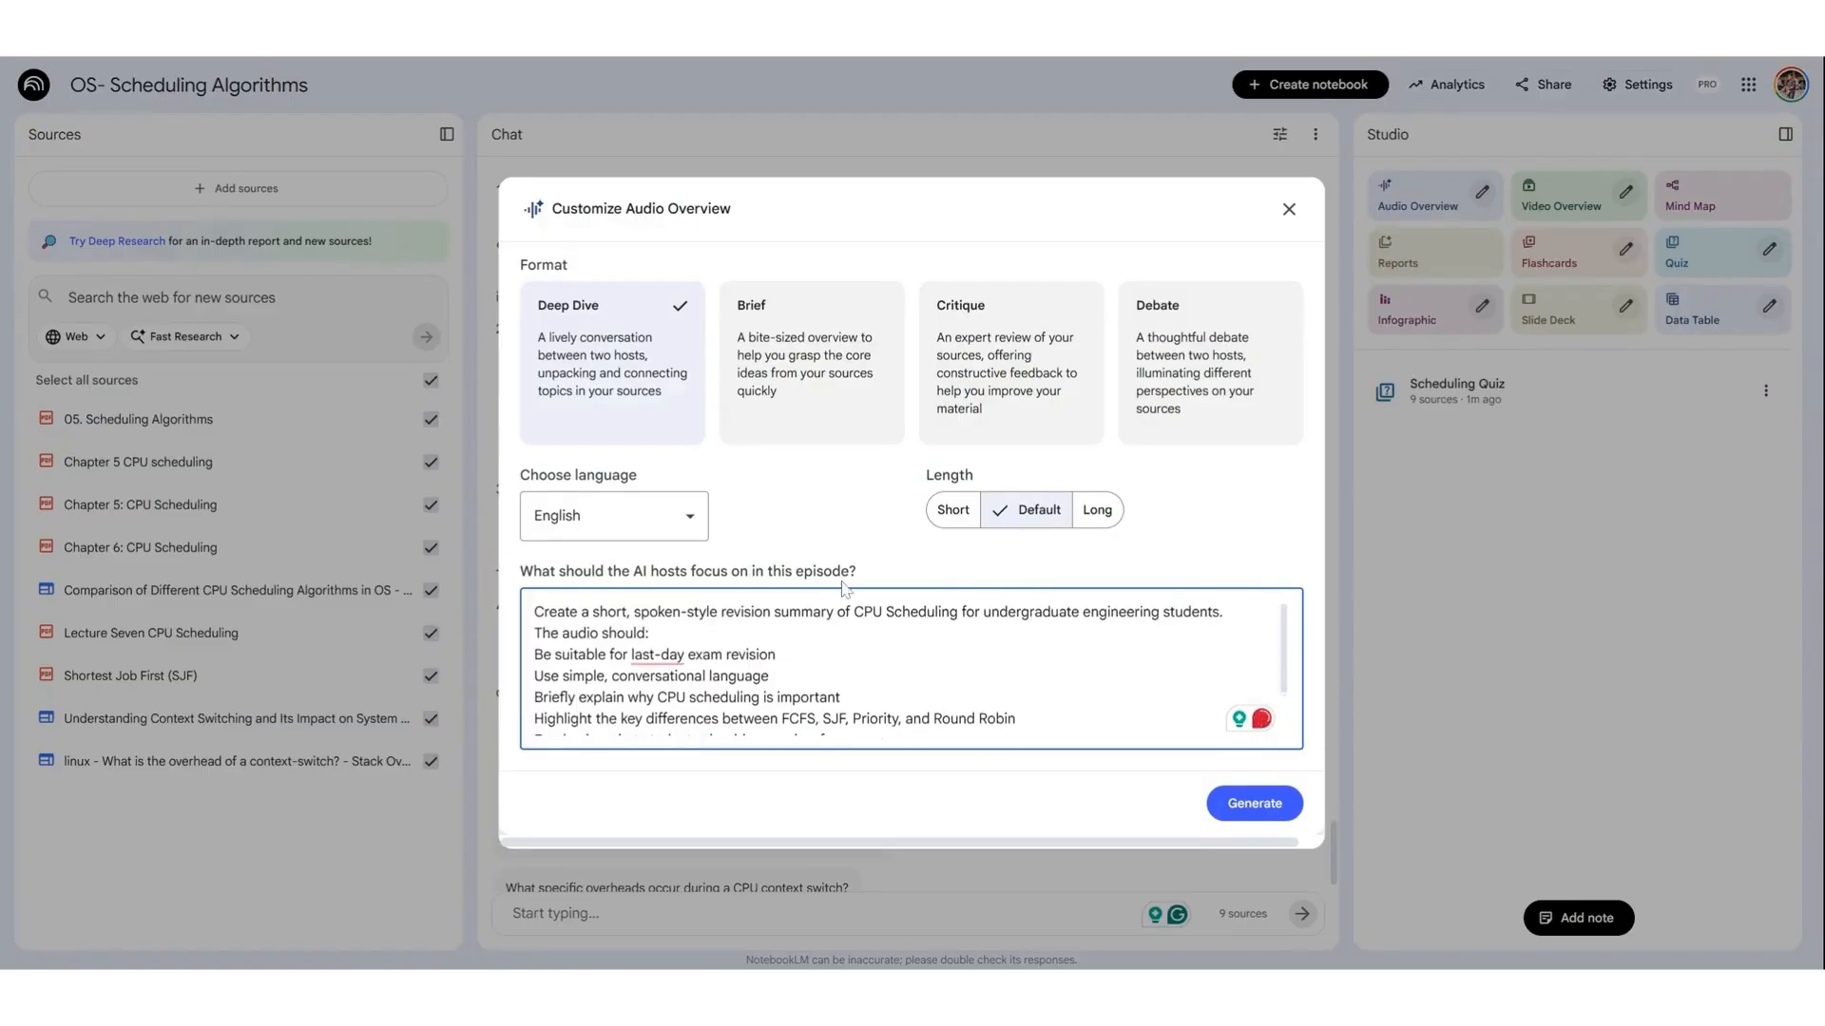
- Check the available audio languages, keep English, and choose the Brief format for the Audio Overview
click(639, 534)
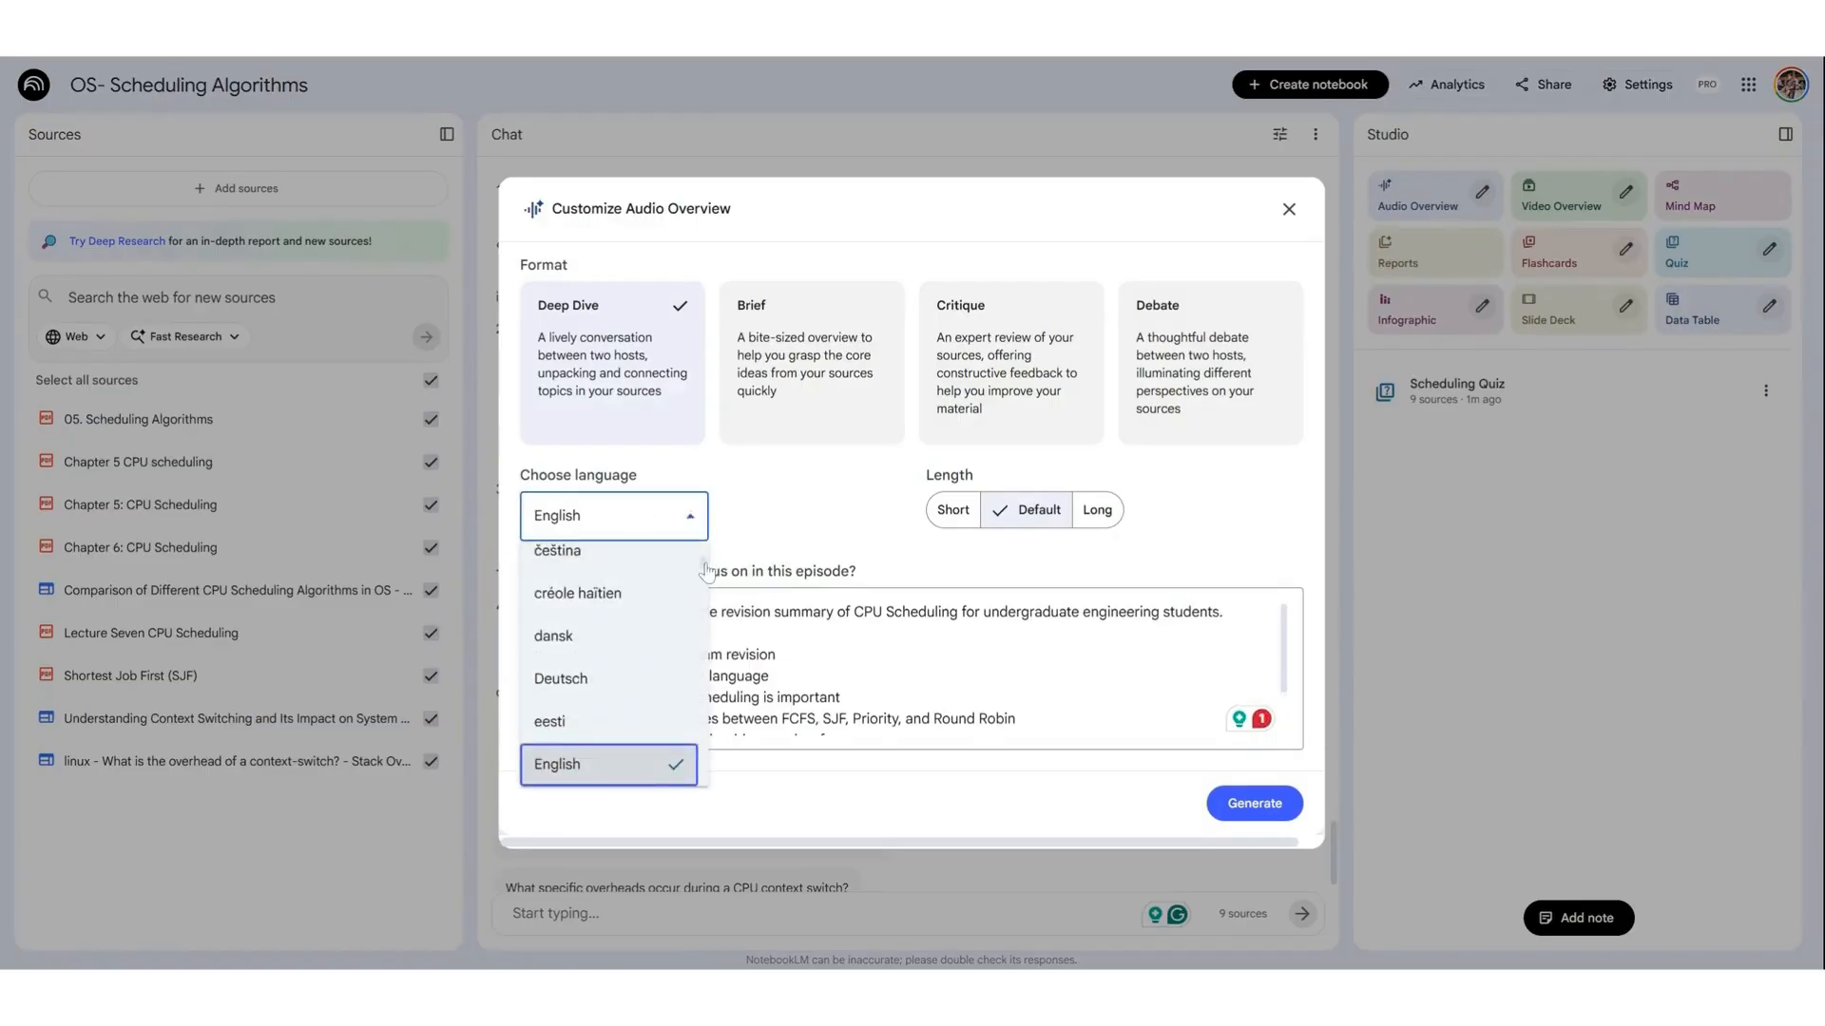
drag(705, 567, 805, 526)
click(805, 528)
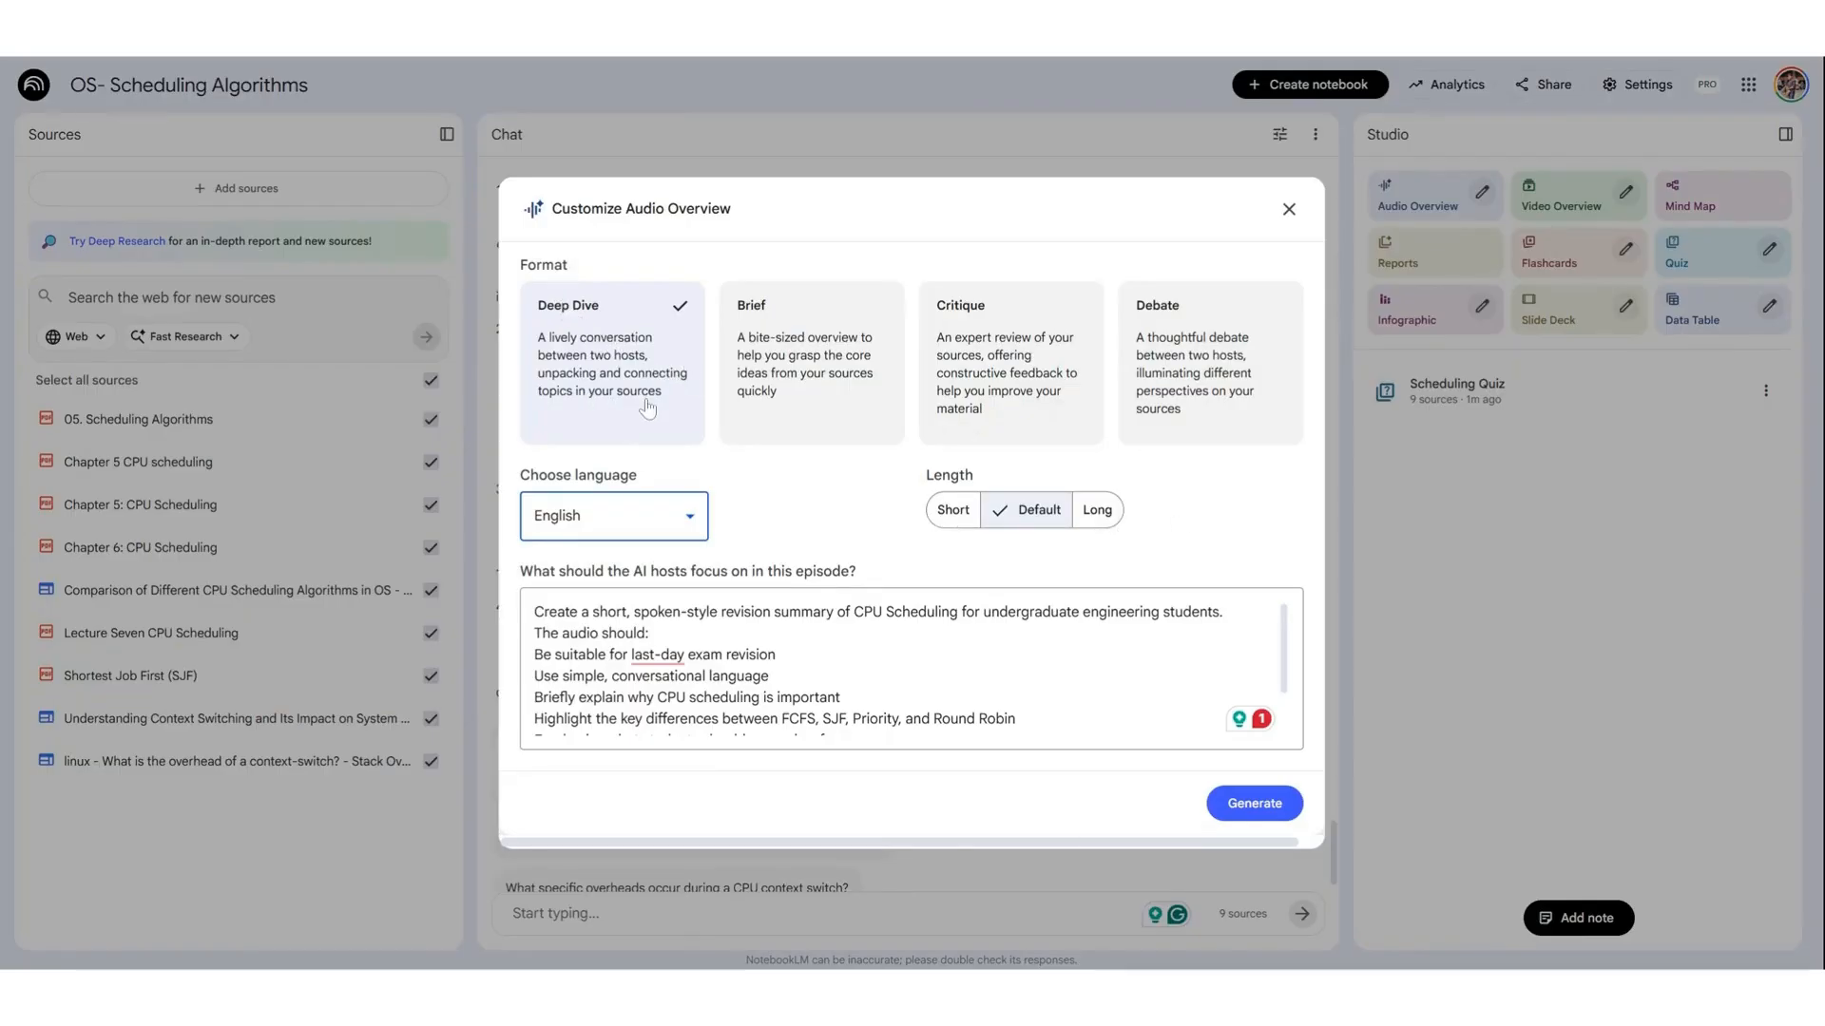
click(803, 395)
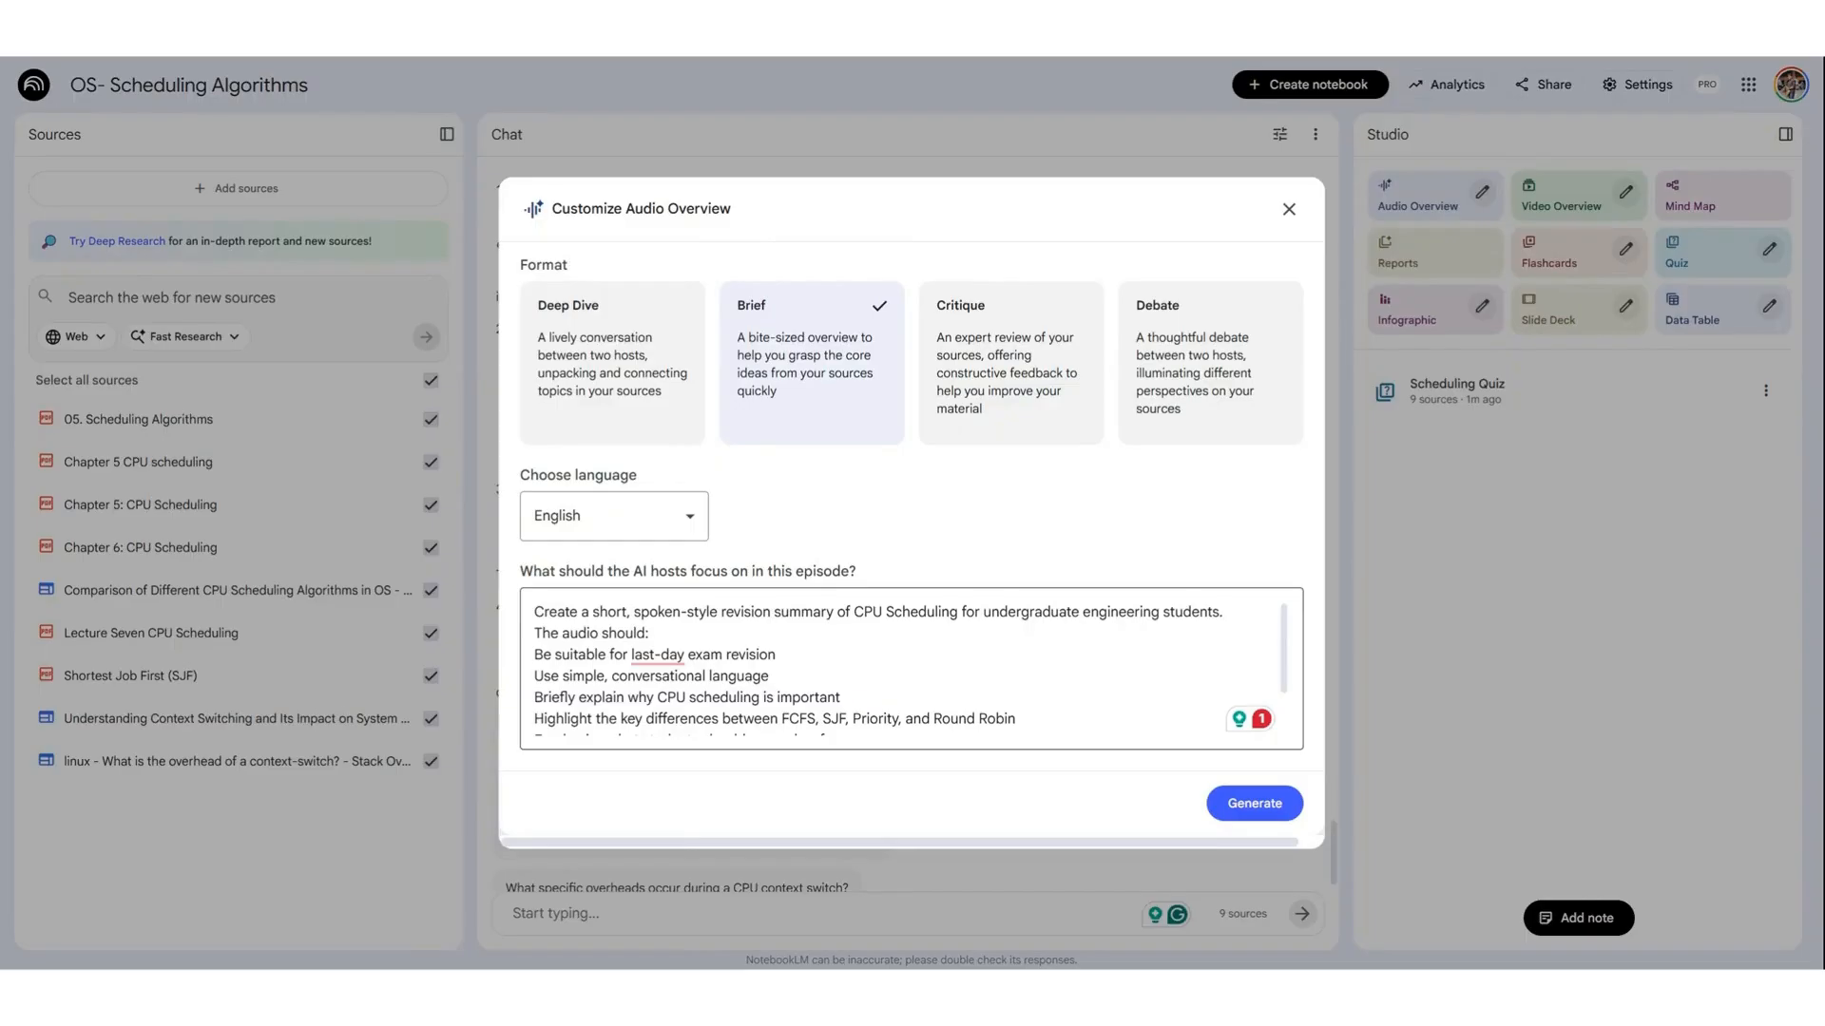
- Review the audio focus prompt through to its length and source limits, and generate the Audio Overview
drag(854, 612, 952, 612)
click(651, 633)
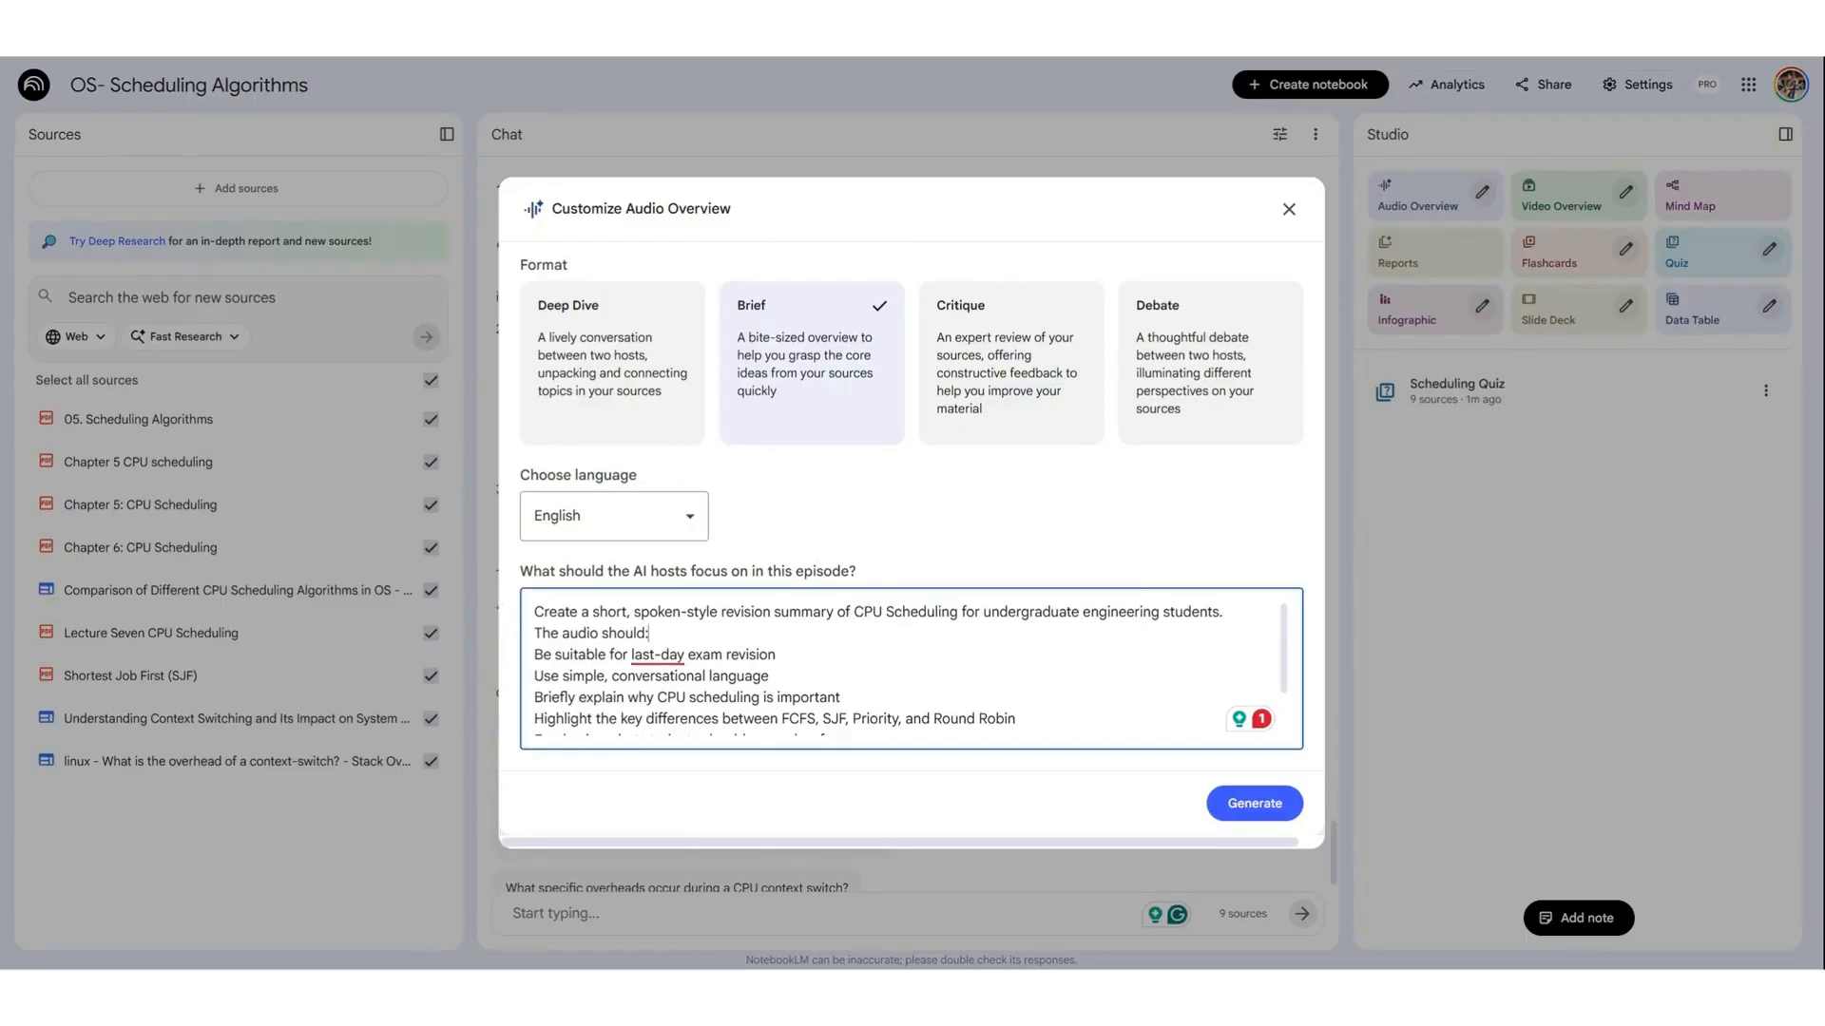
scroll(666, 663, down, 2)
scroll(665, 662, up, 2)
scroll(911, 669, down, 2)
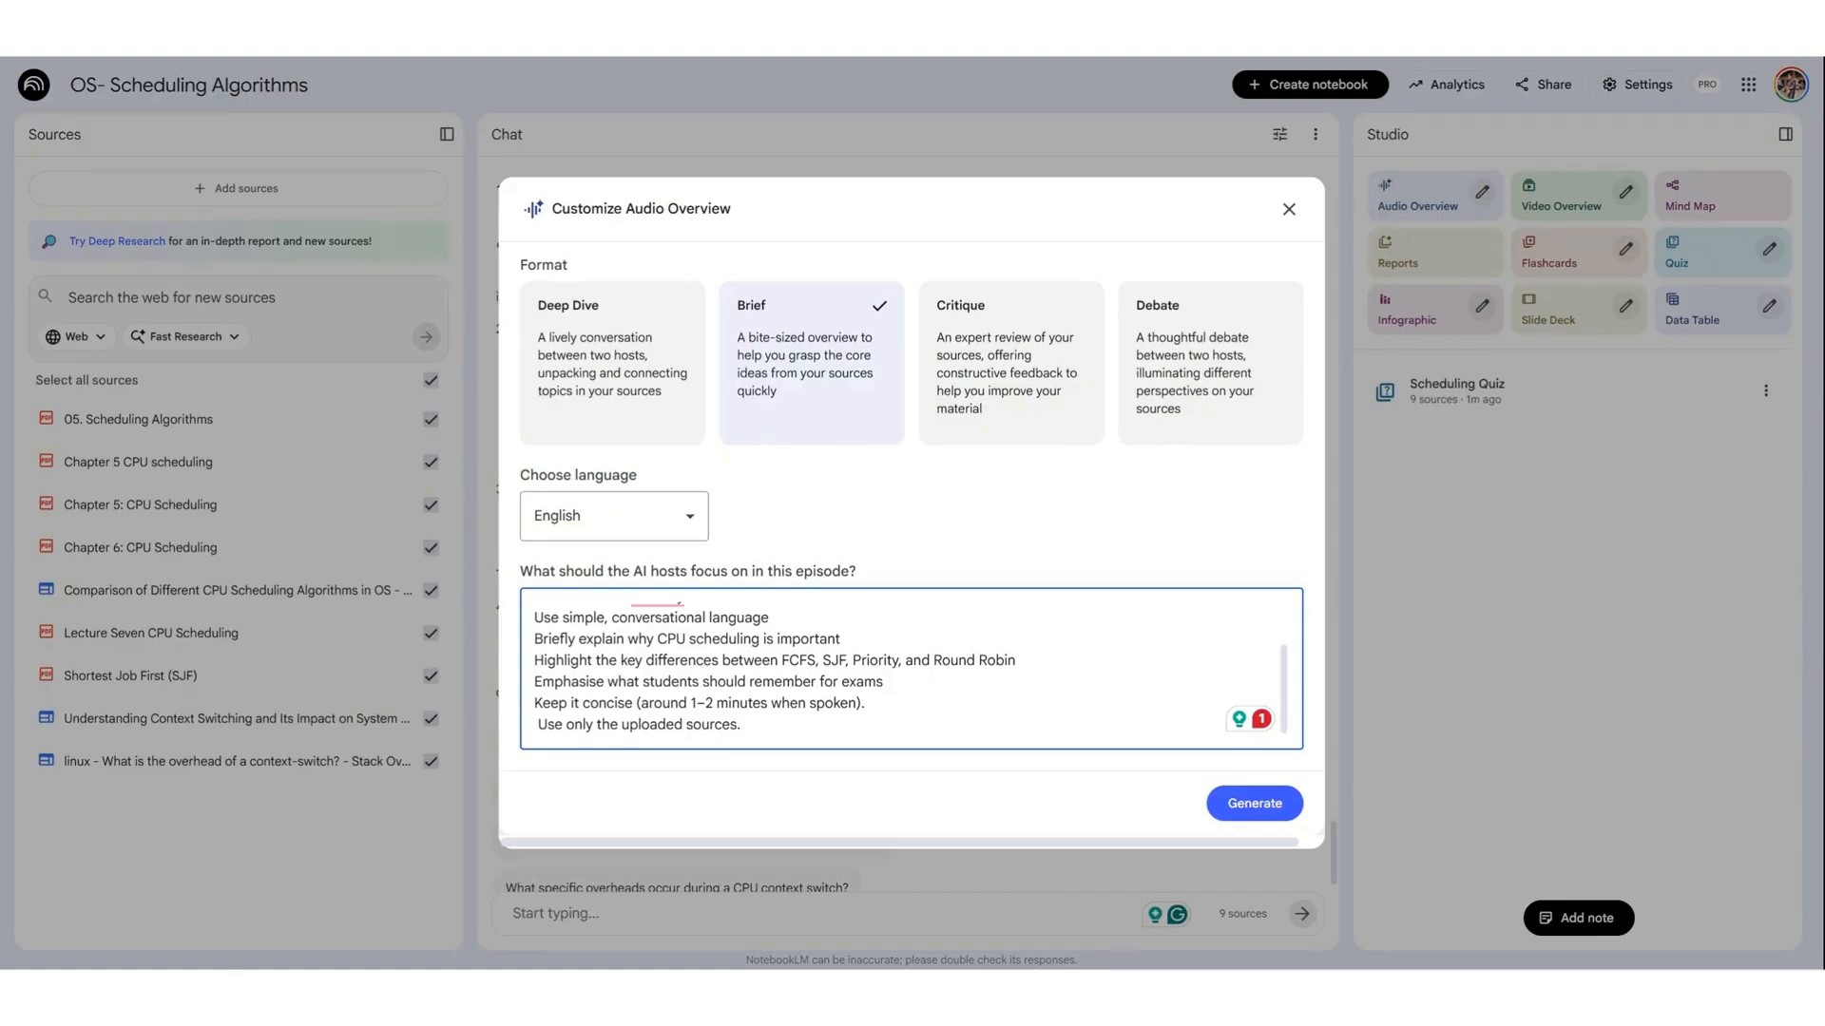
click(1255, 806)
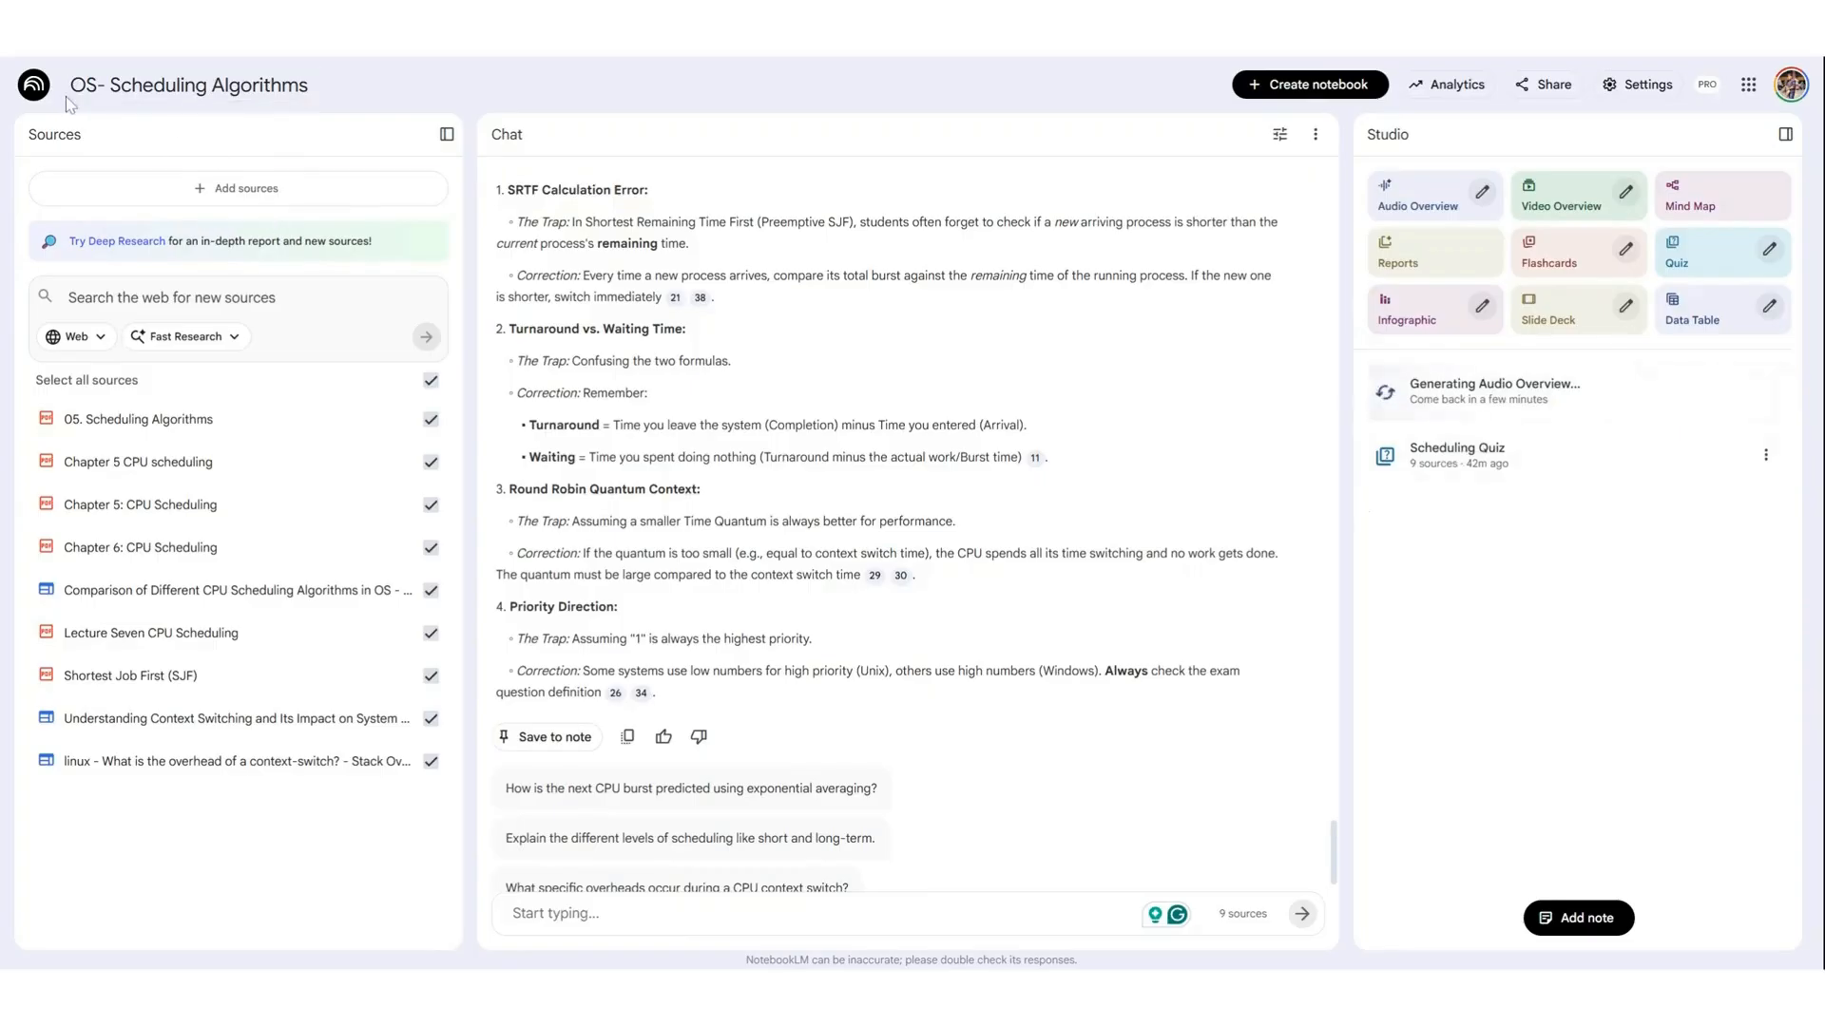
- Open the existing OS Notebook and play its "FCFS, SJF, and Priority Scheduling Tradeoffs" audio overview
click(35, 89)
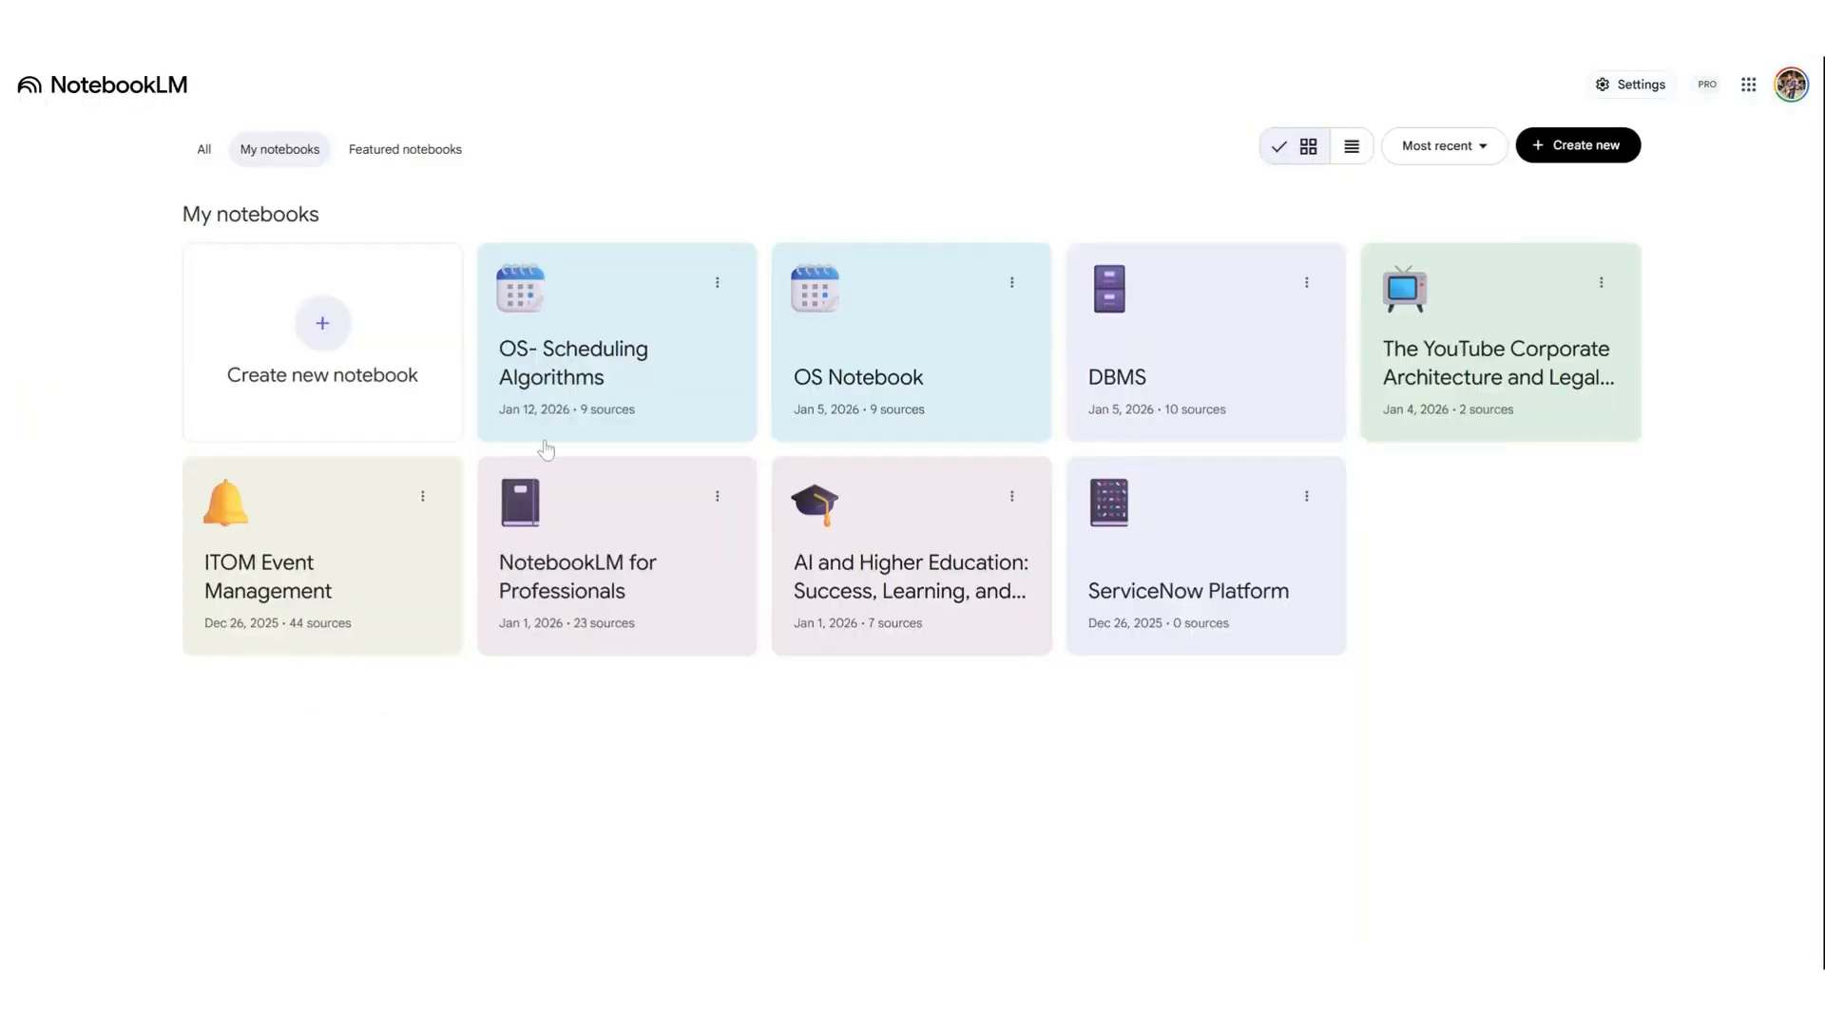
click(928, 389)
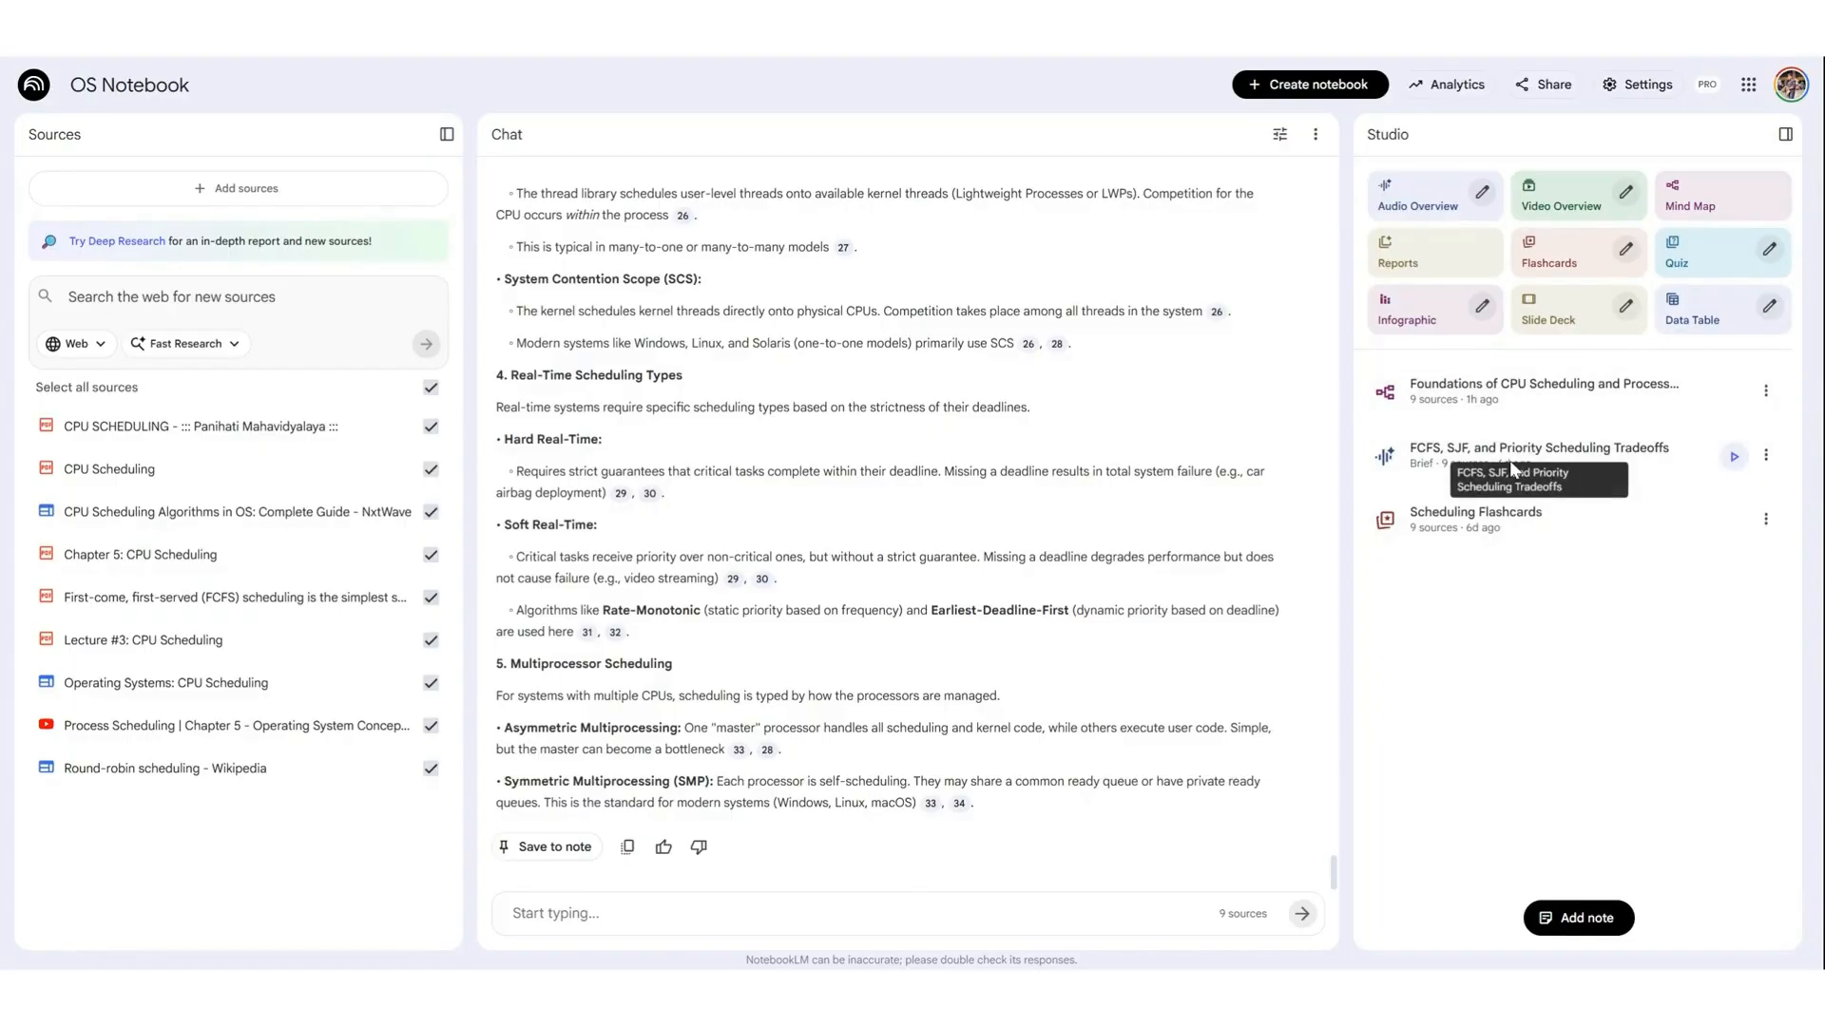
click(1734, 458)
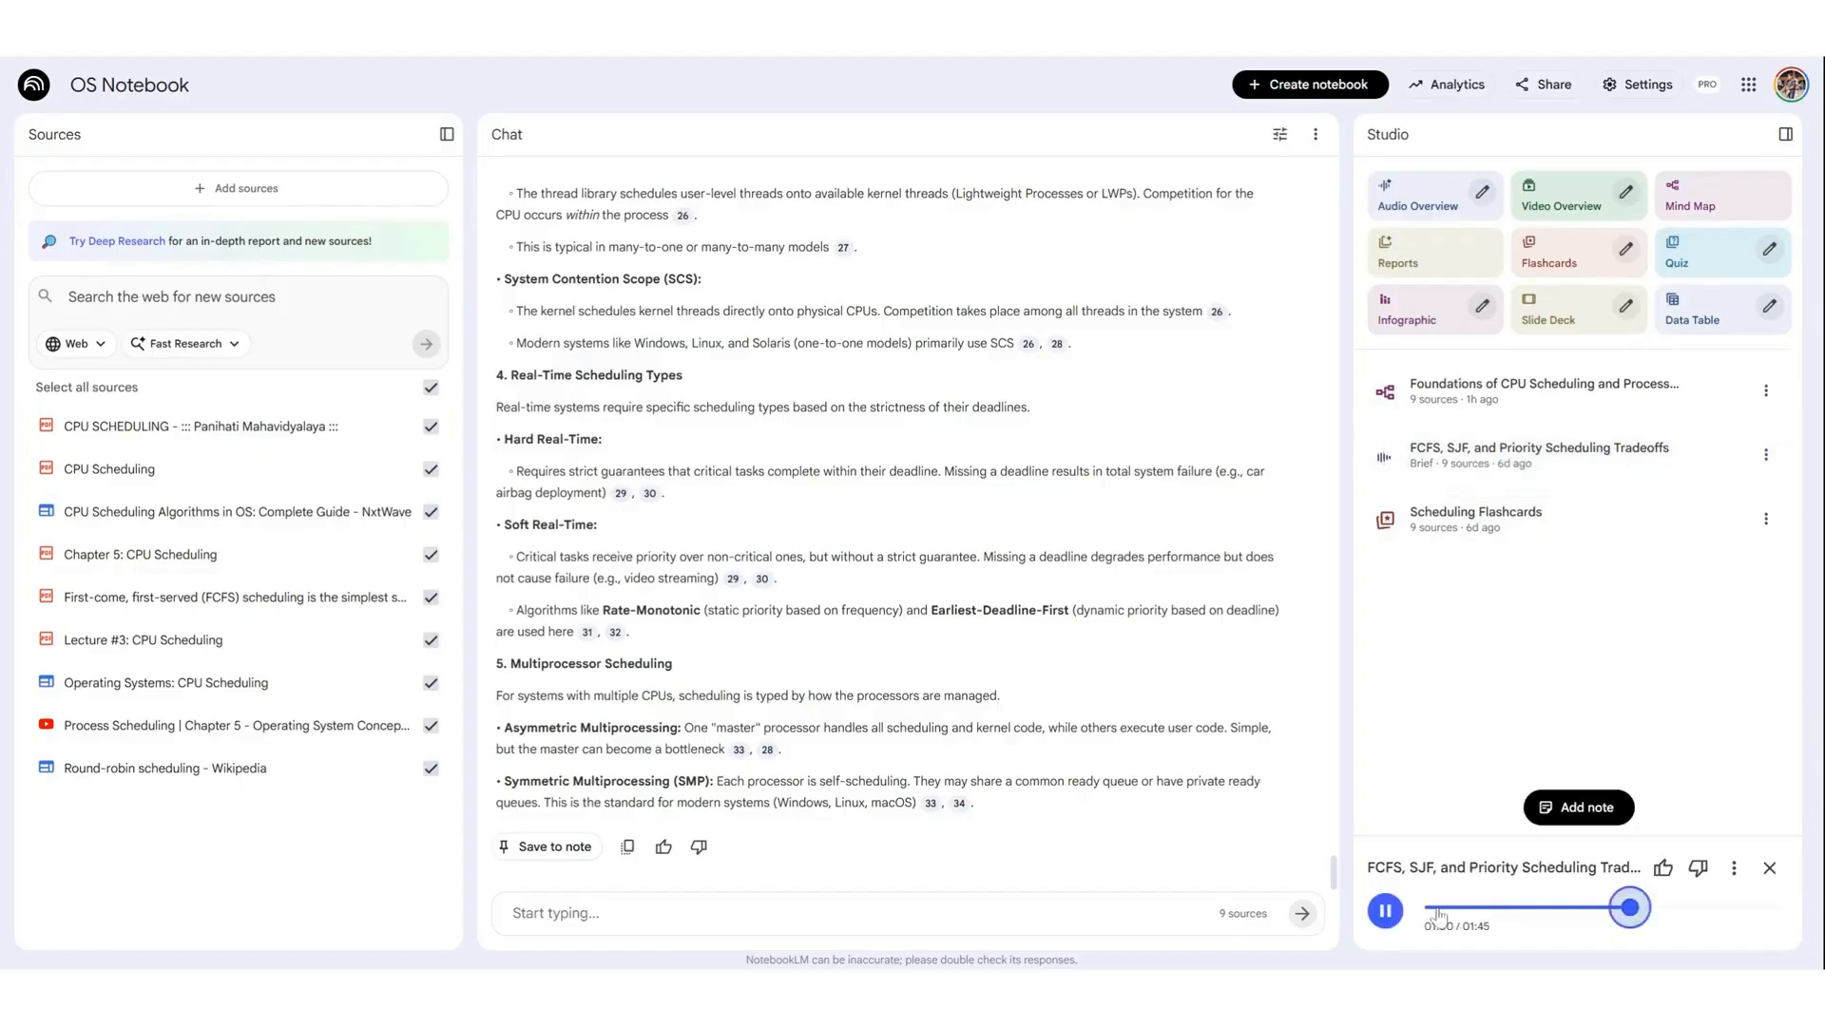
- Restart the audio overview from the beginning, sample several points further along, and pause it near the end
drag(1627, 907, 1428, 908)
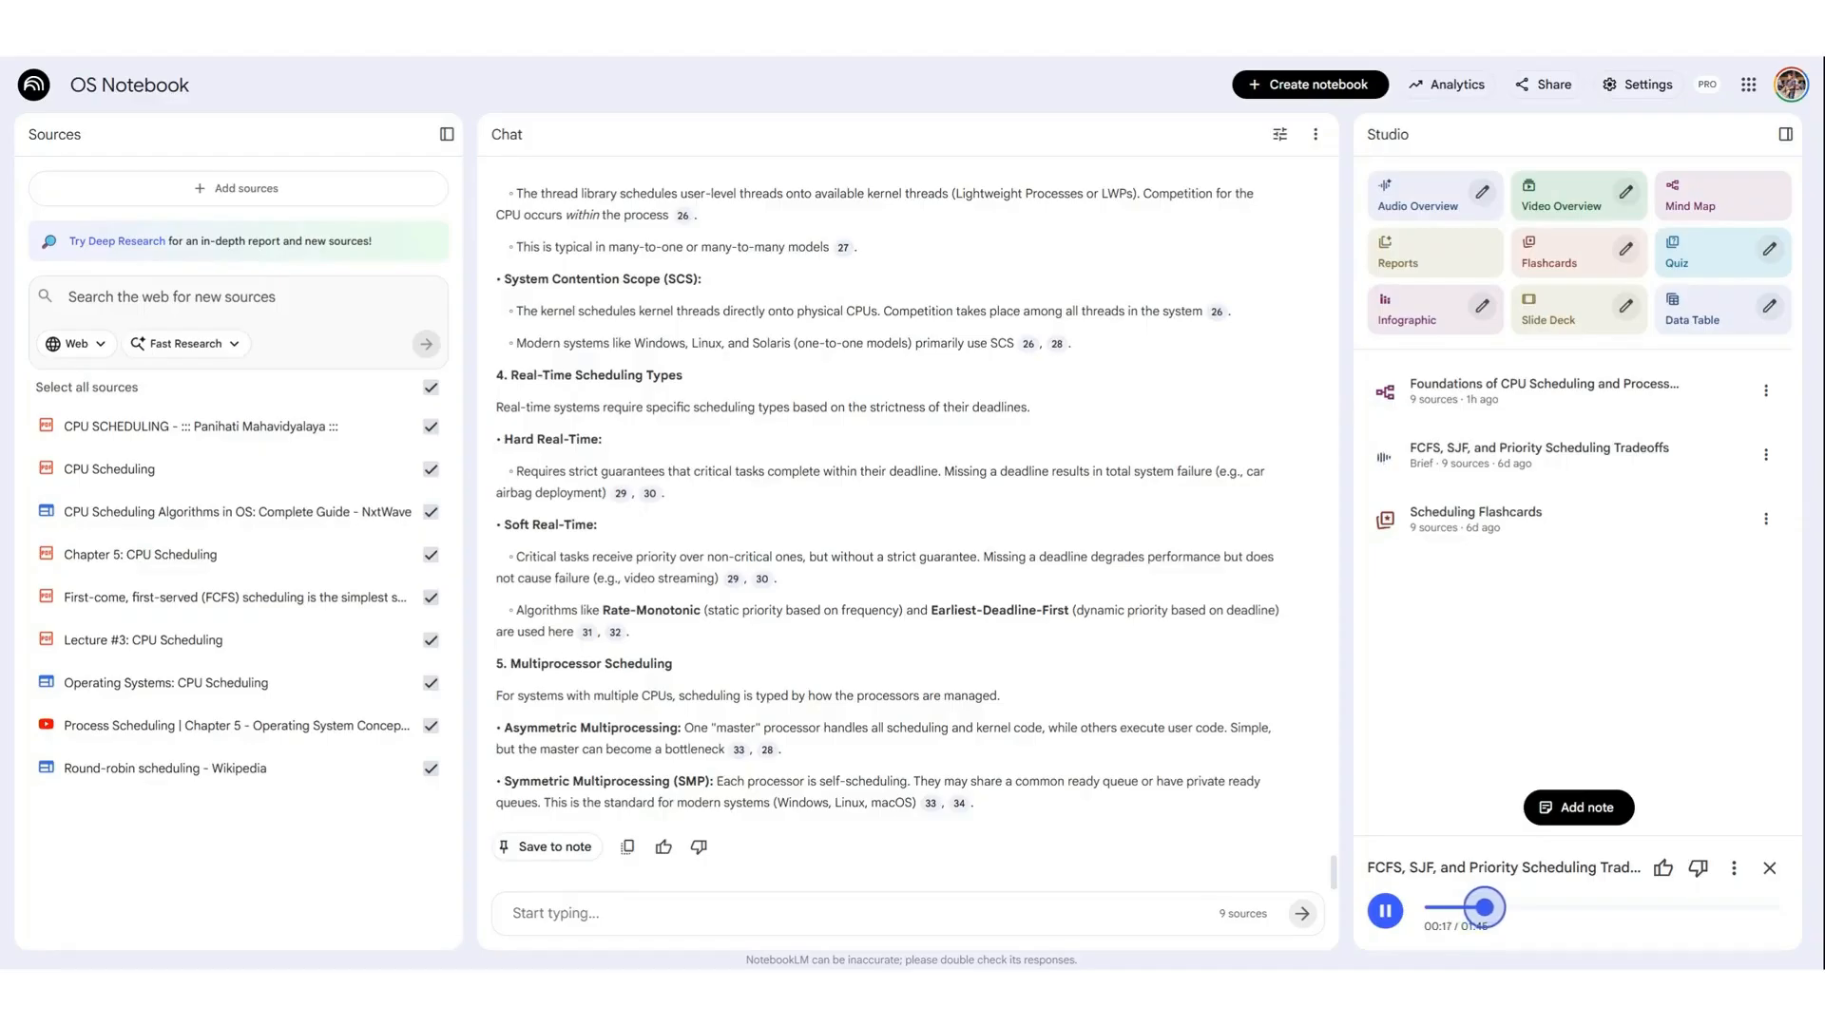
click(1547, 908)
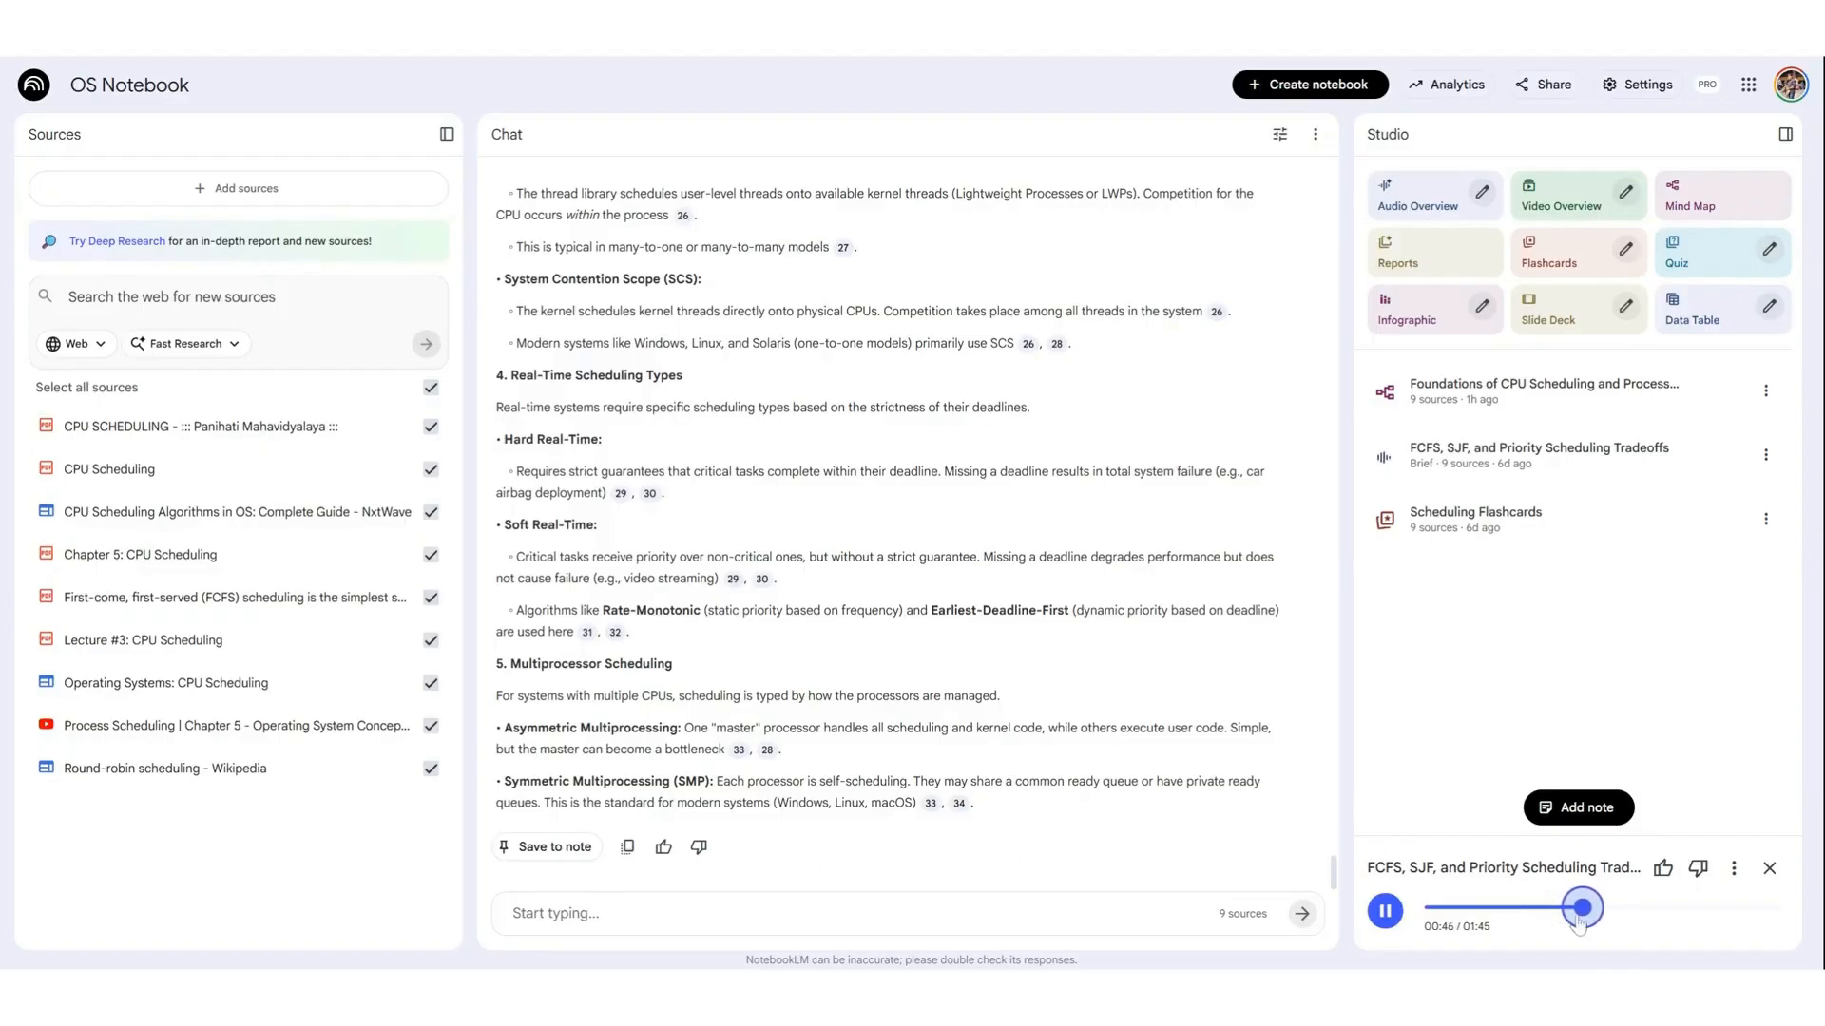
click(1636, 909)
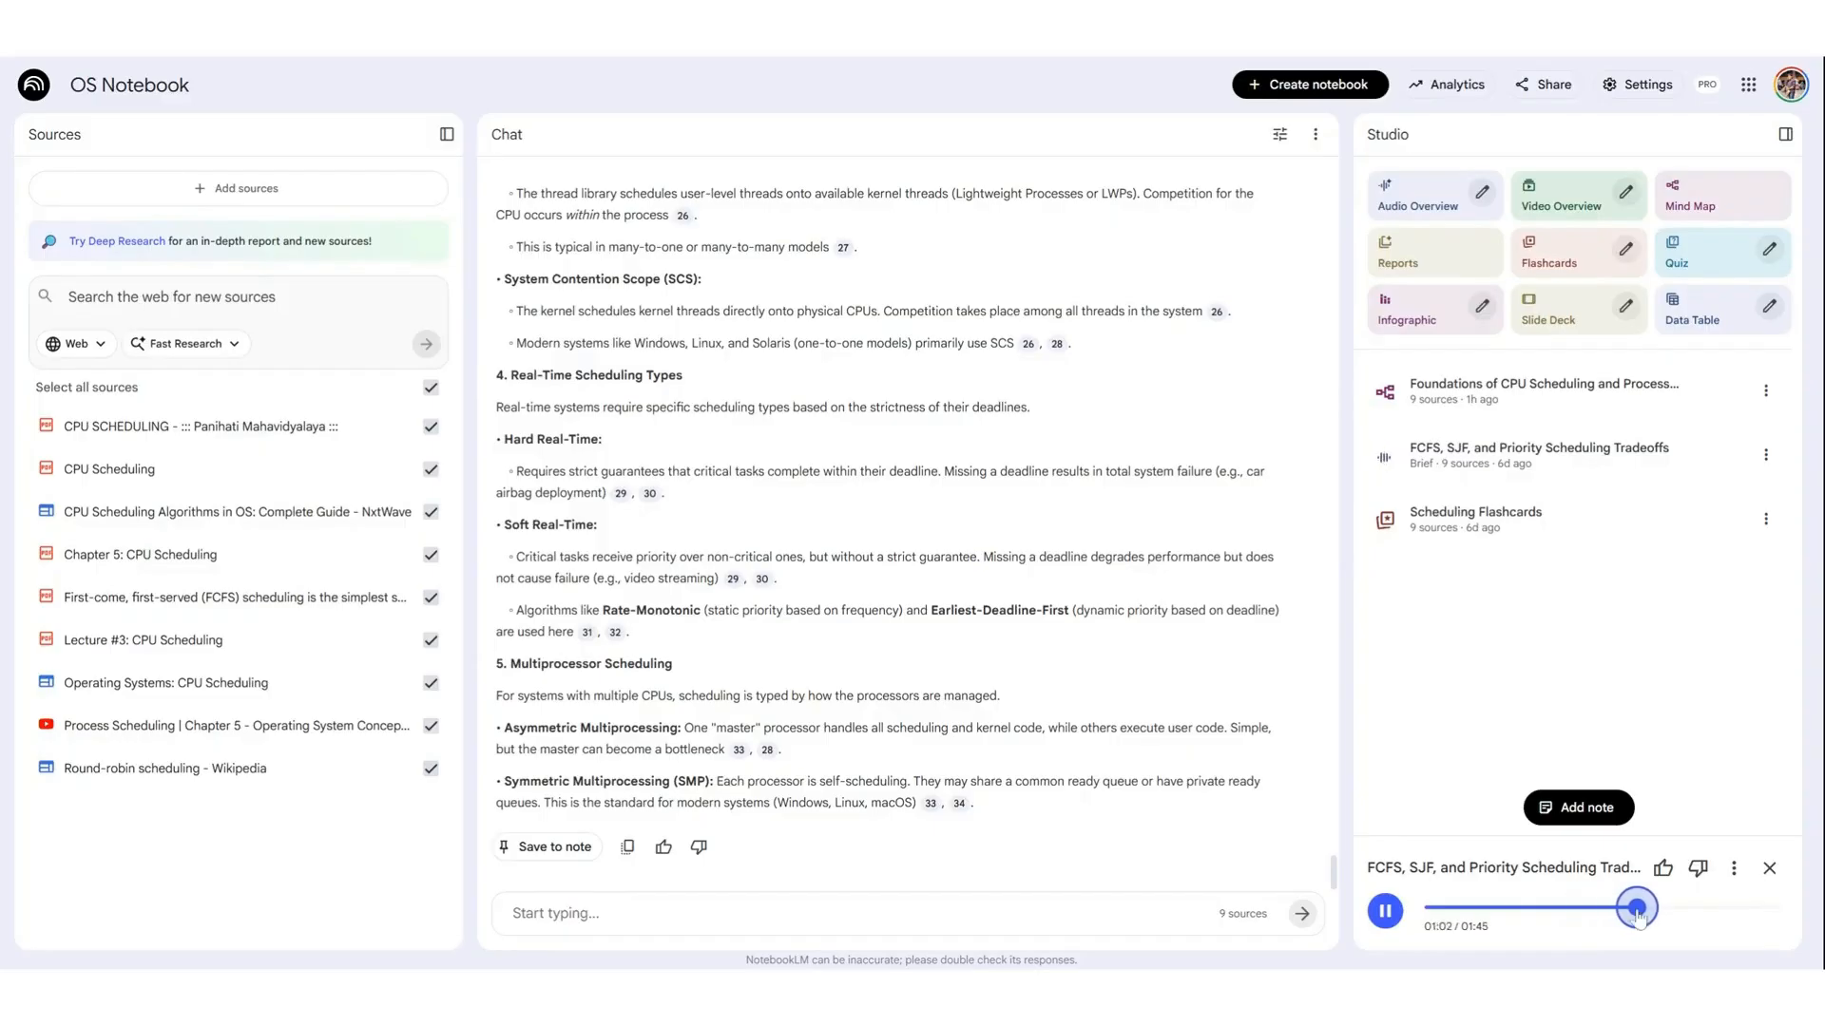
click(1717, 917)
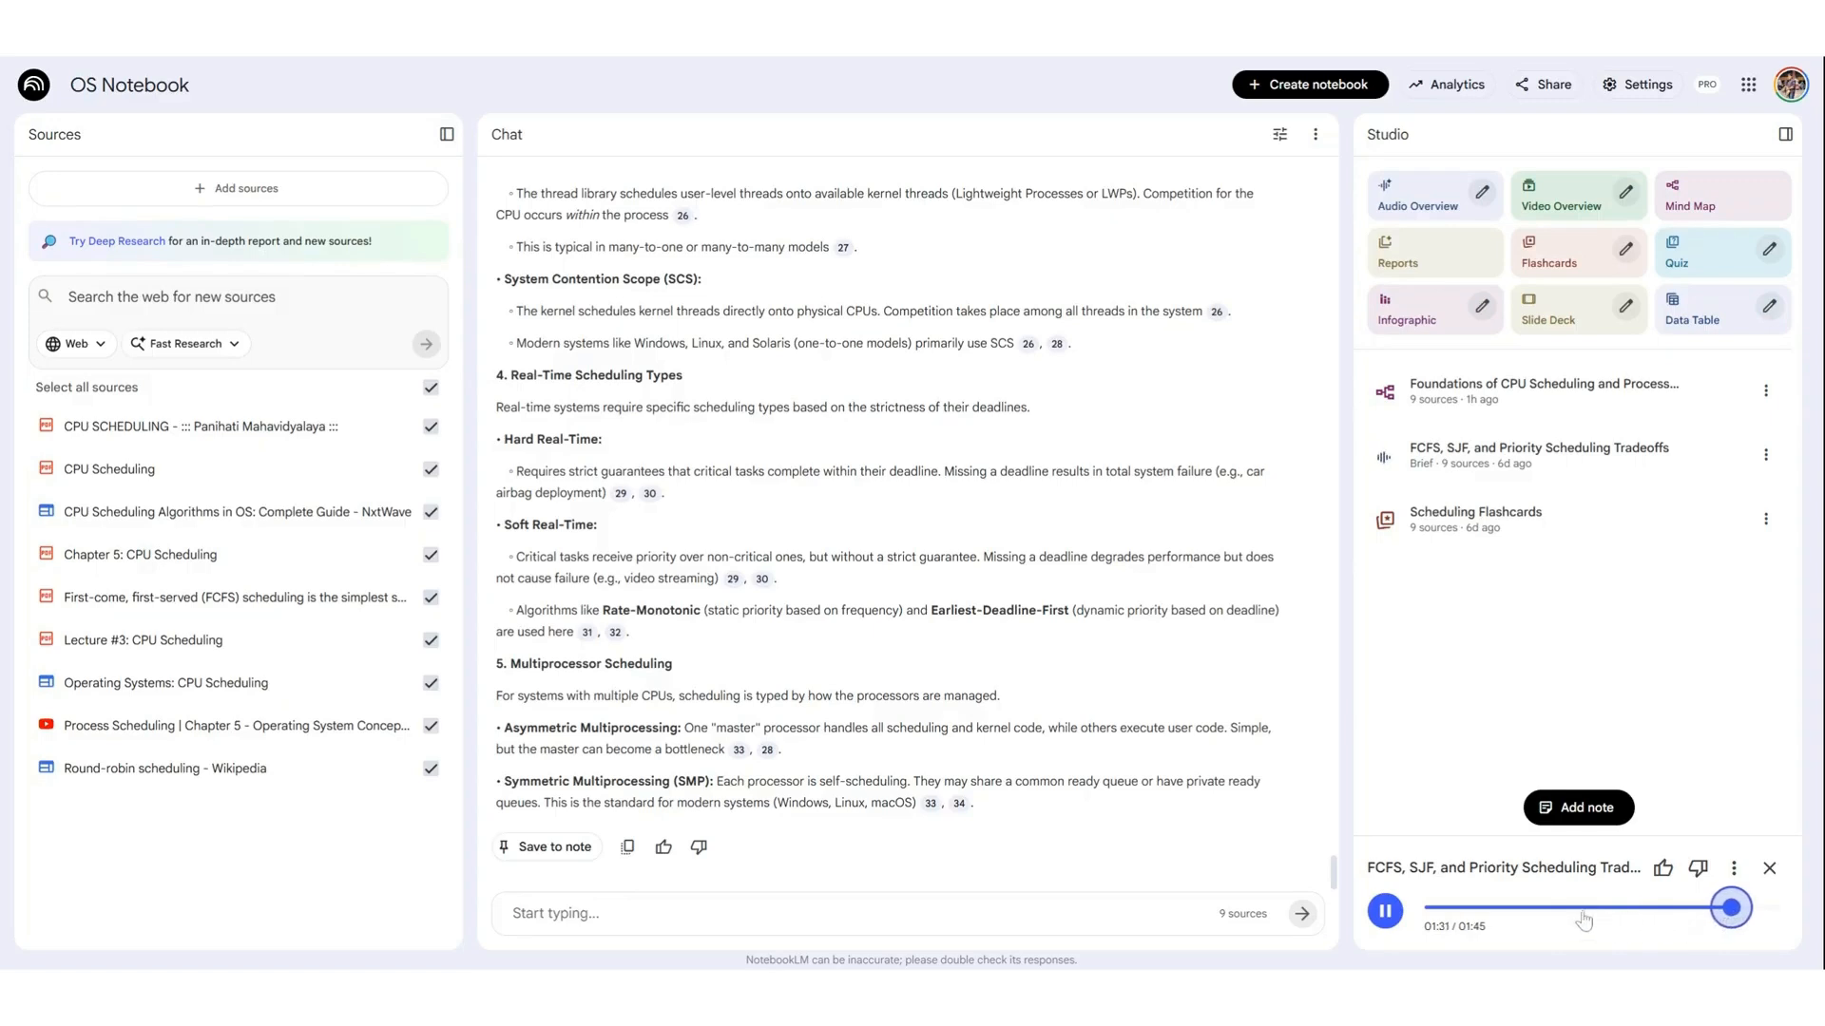
click(1391, 911)
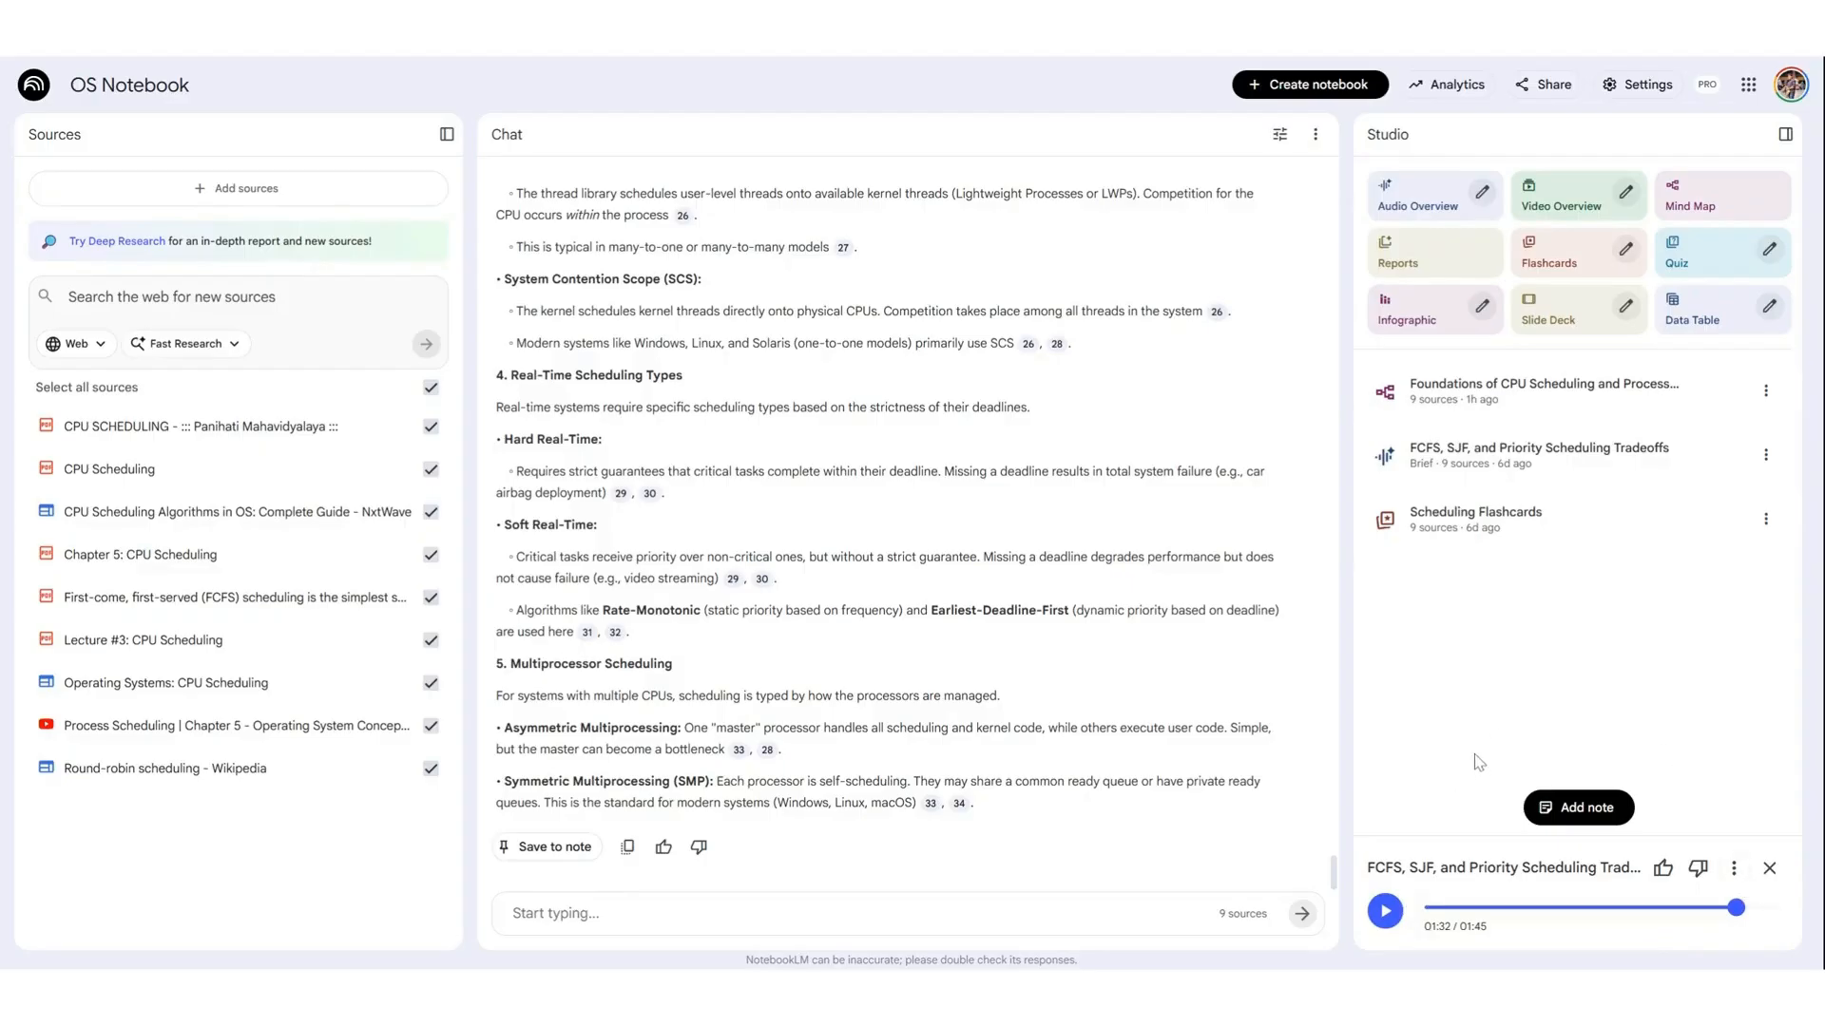
click(1733, 869)
click(1696, 633)
click(1767, 392)
click(1561, 608)
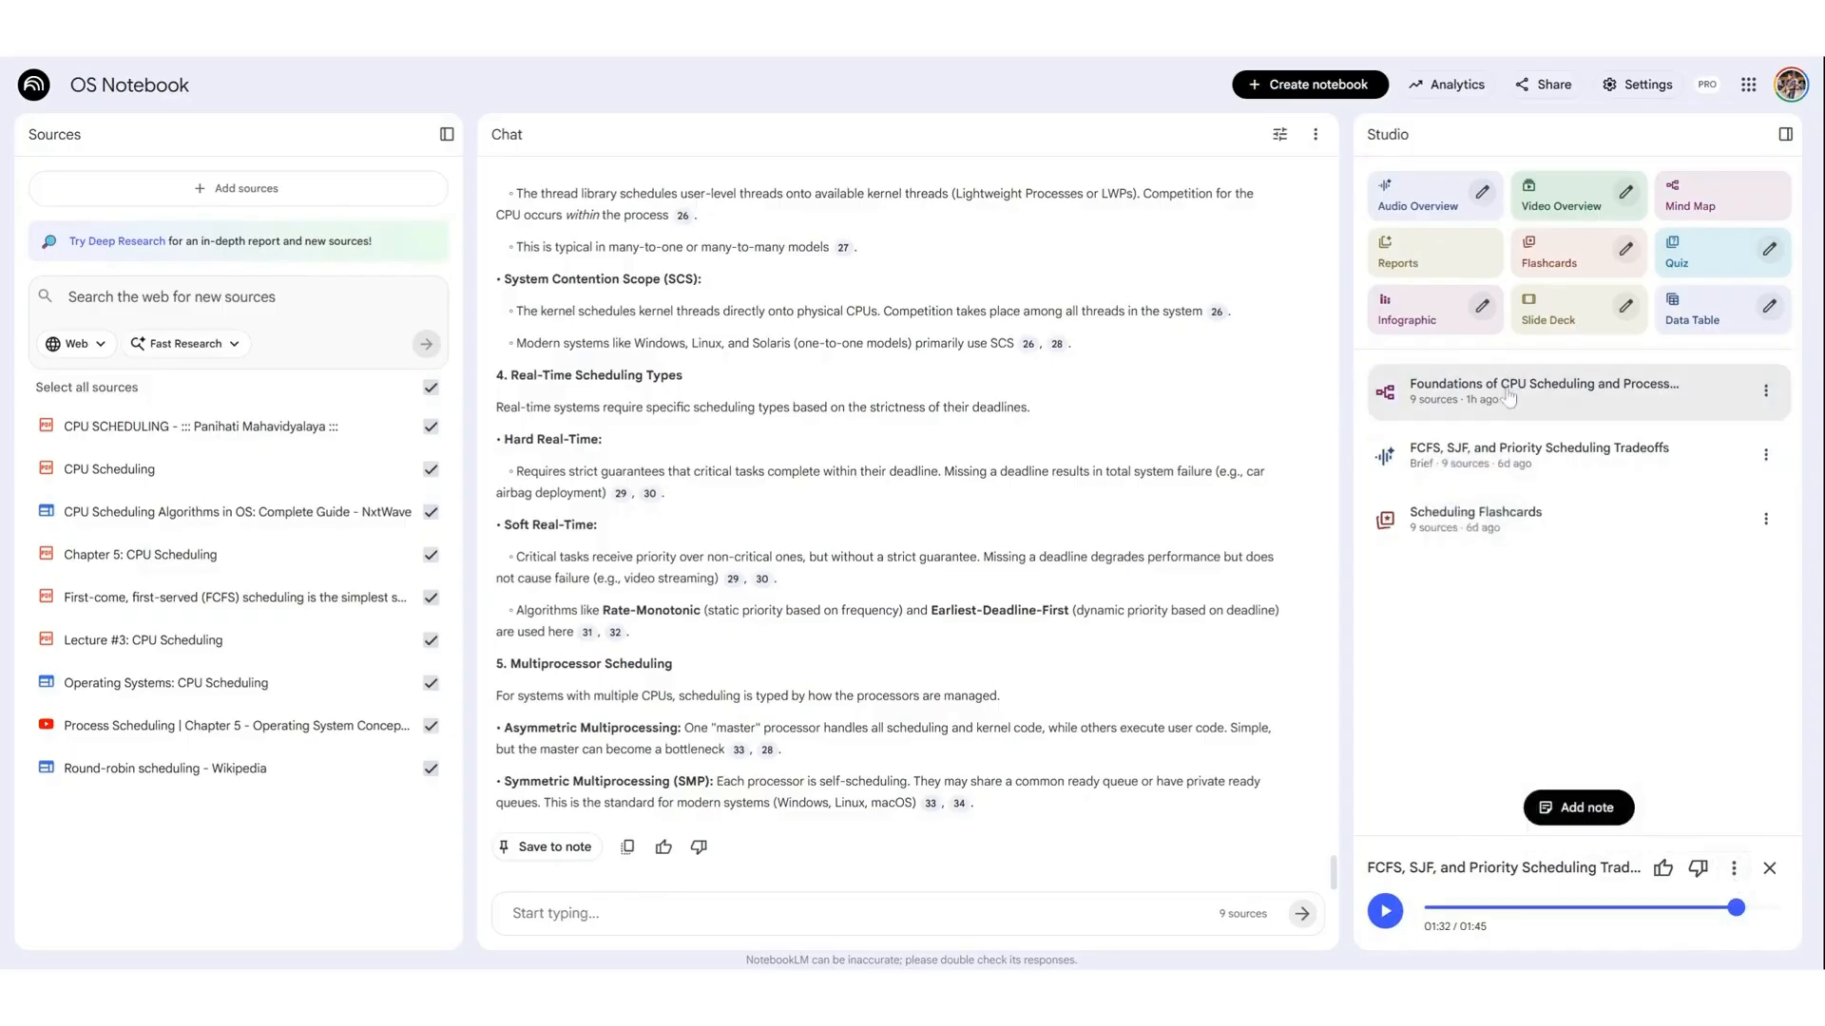
- Review the custom prompt behind the "FCFS, SJF, and Priority Scheduling Tradeoffs" audio overview, including its focus and constraints, and close it
click(1766, 457)
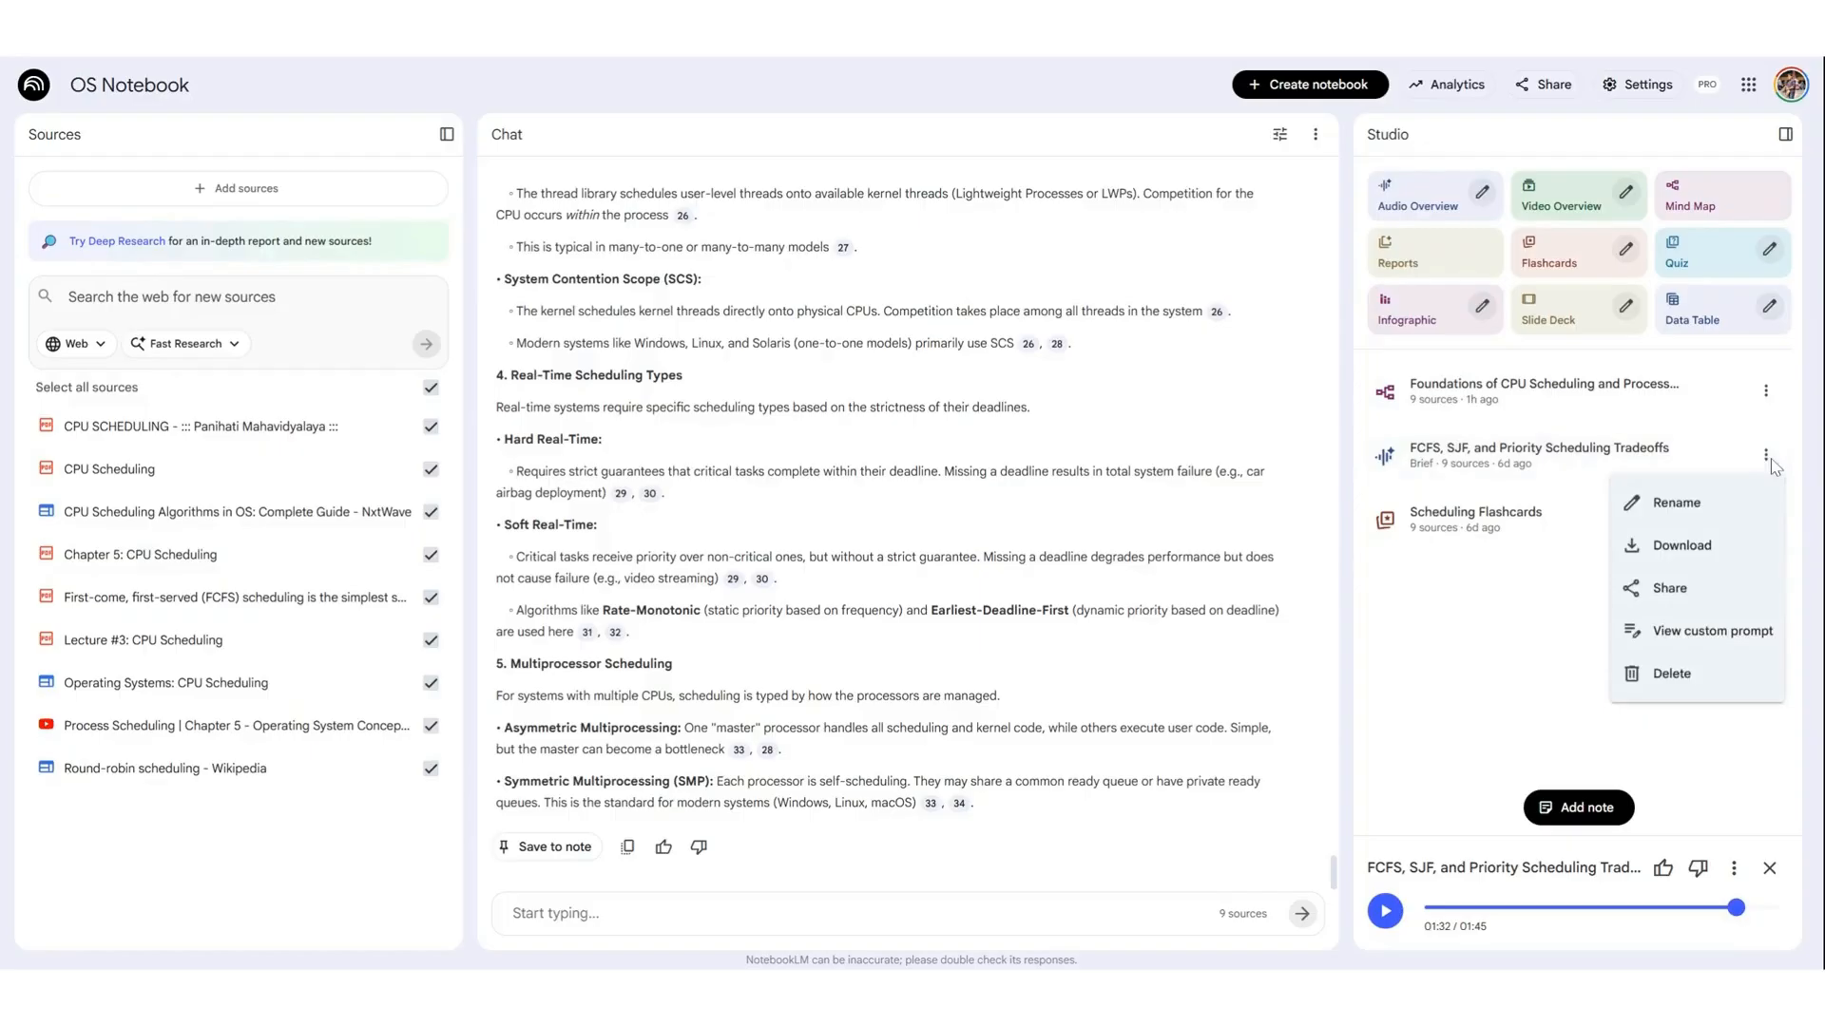
click(1716, 633)
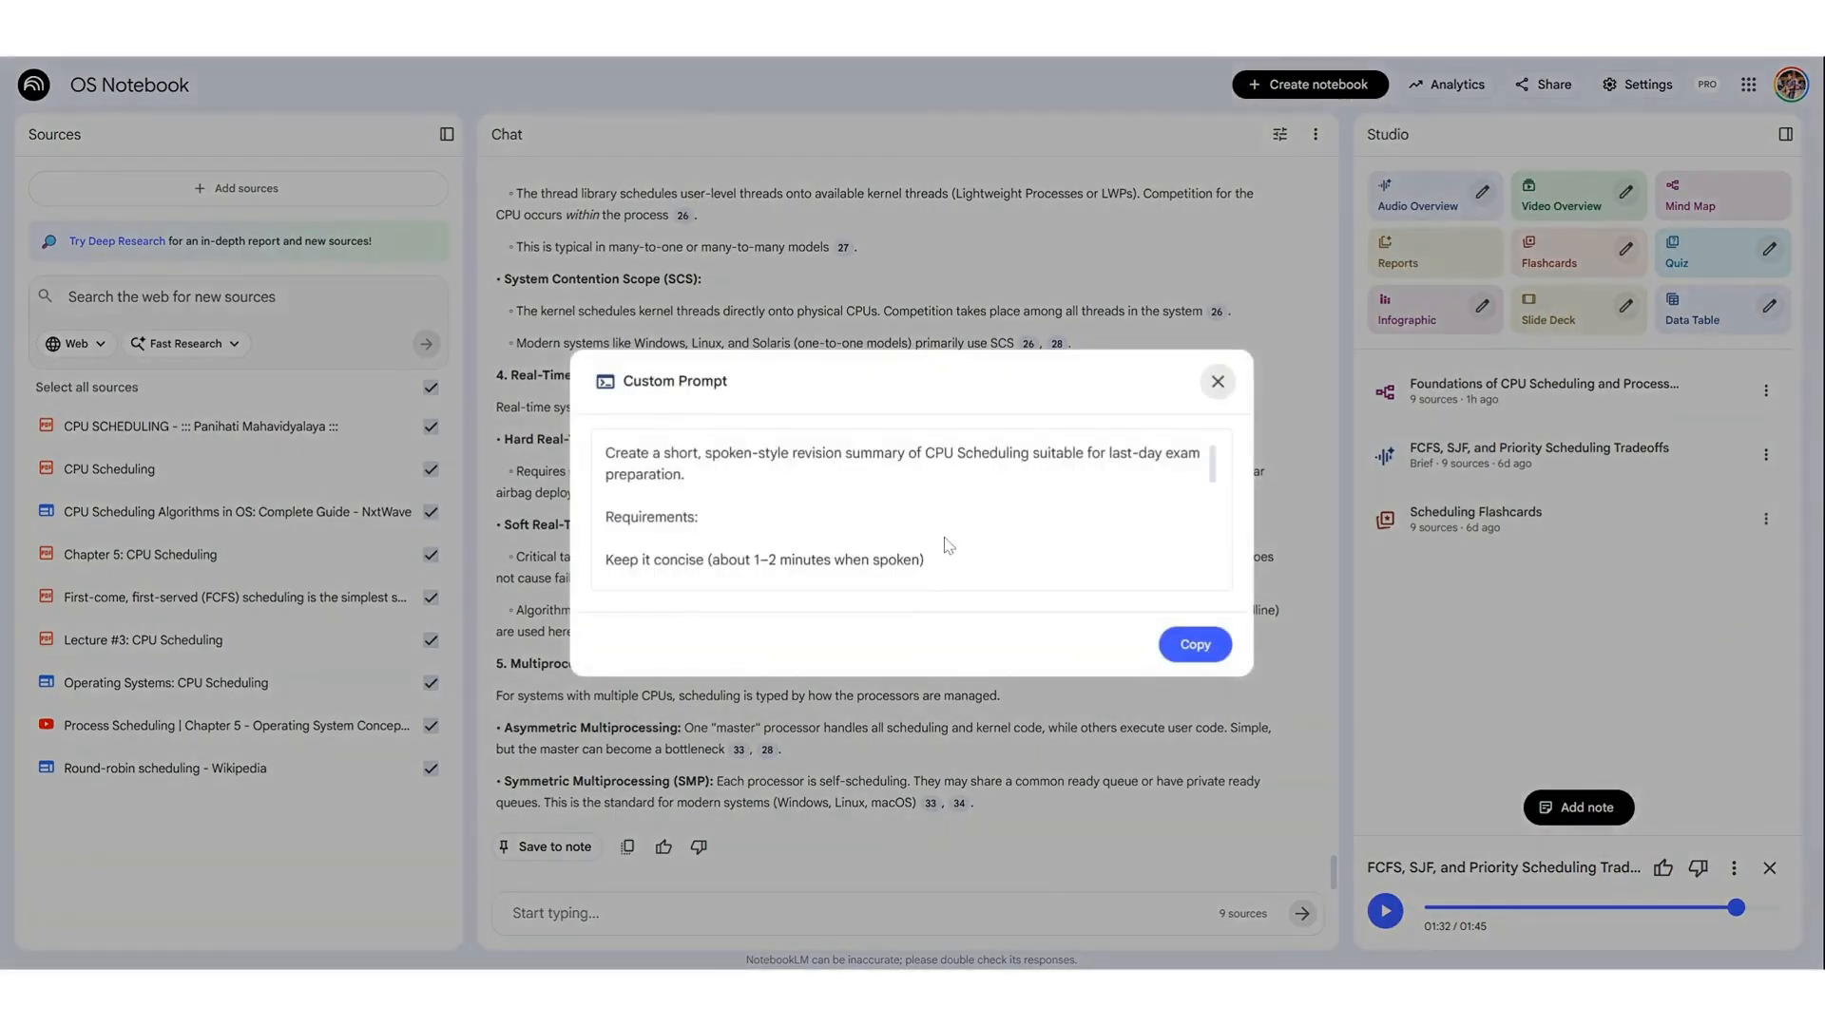
scroll(950, 549, down, 3)
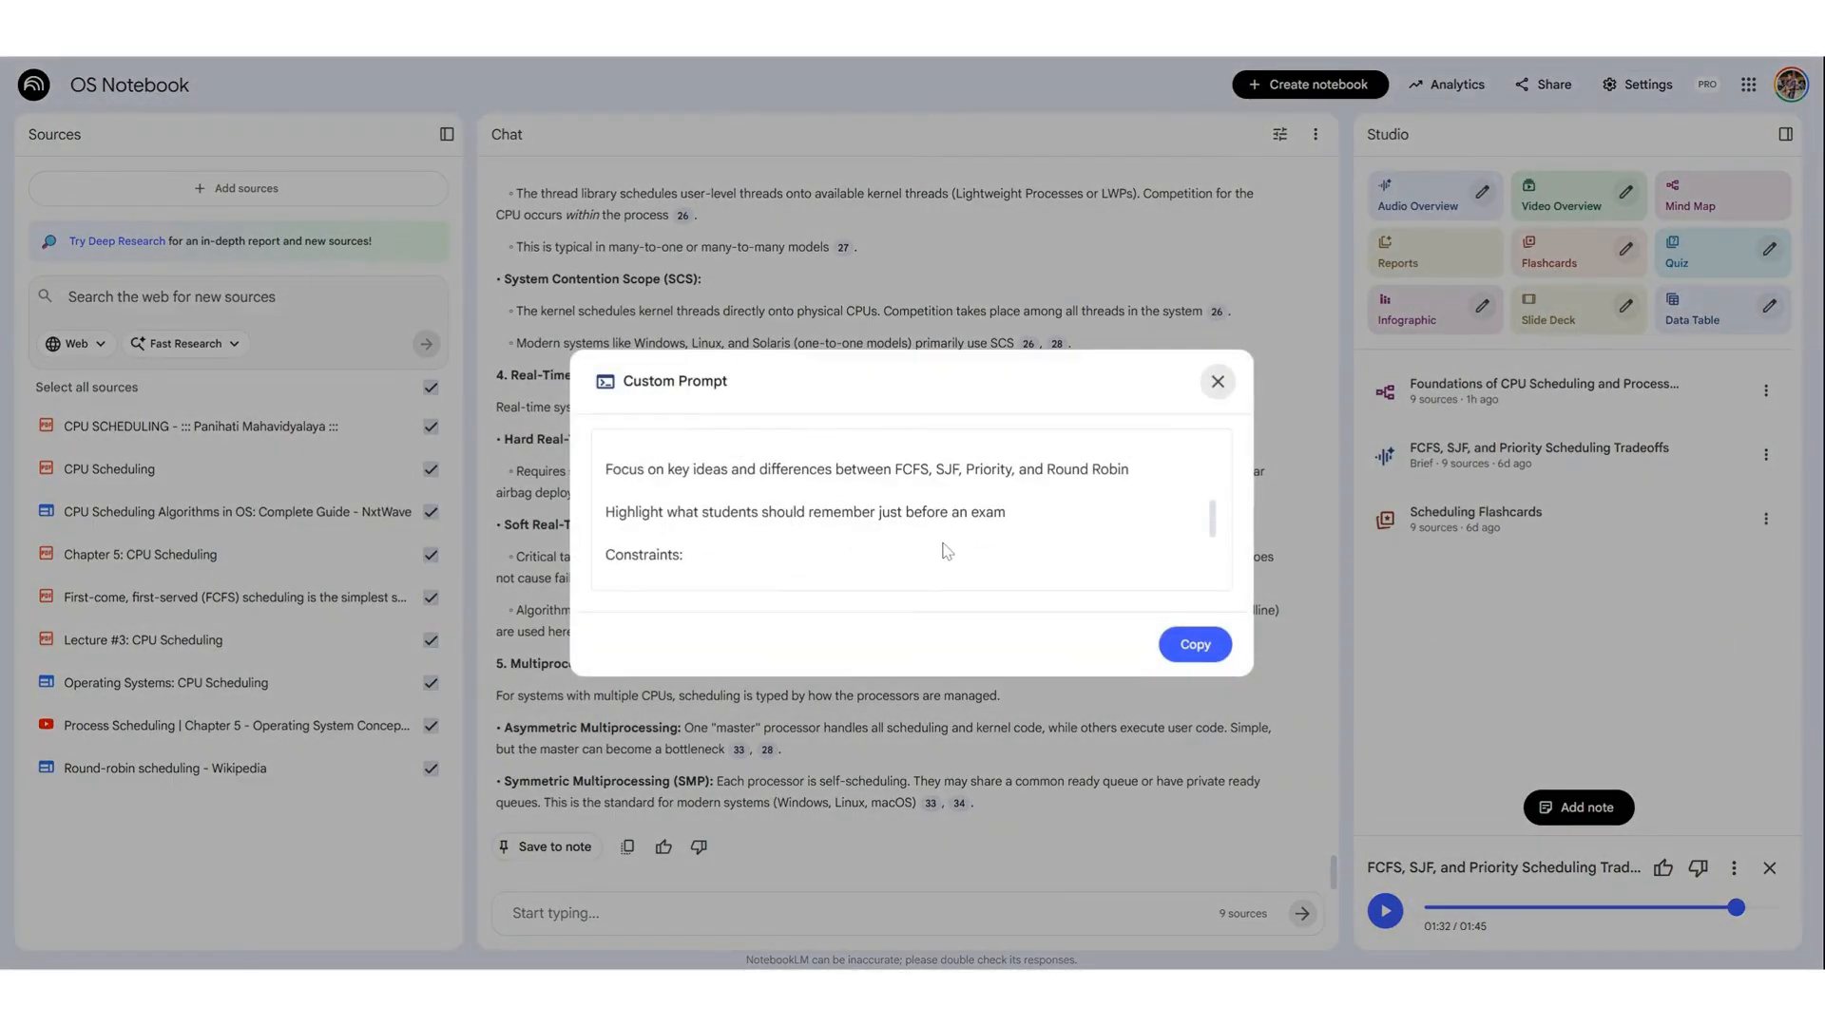
scroll(946, 551, down, 3)
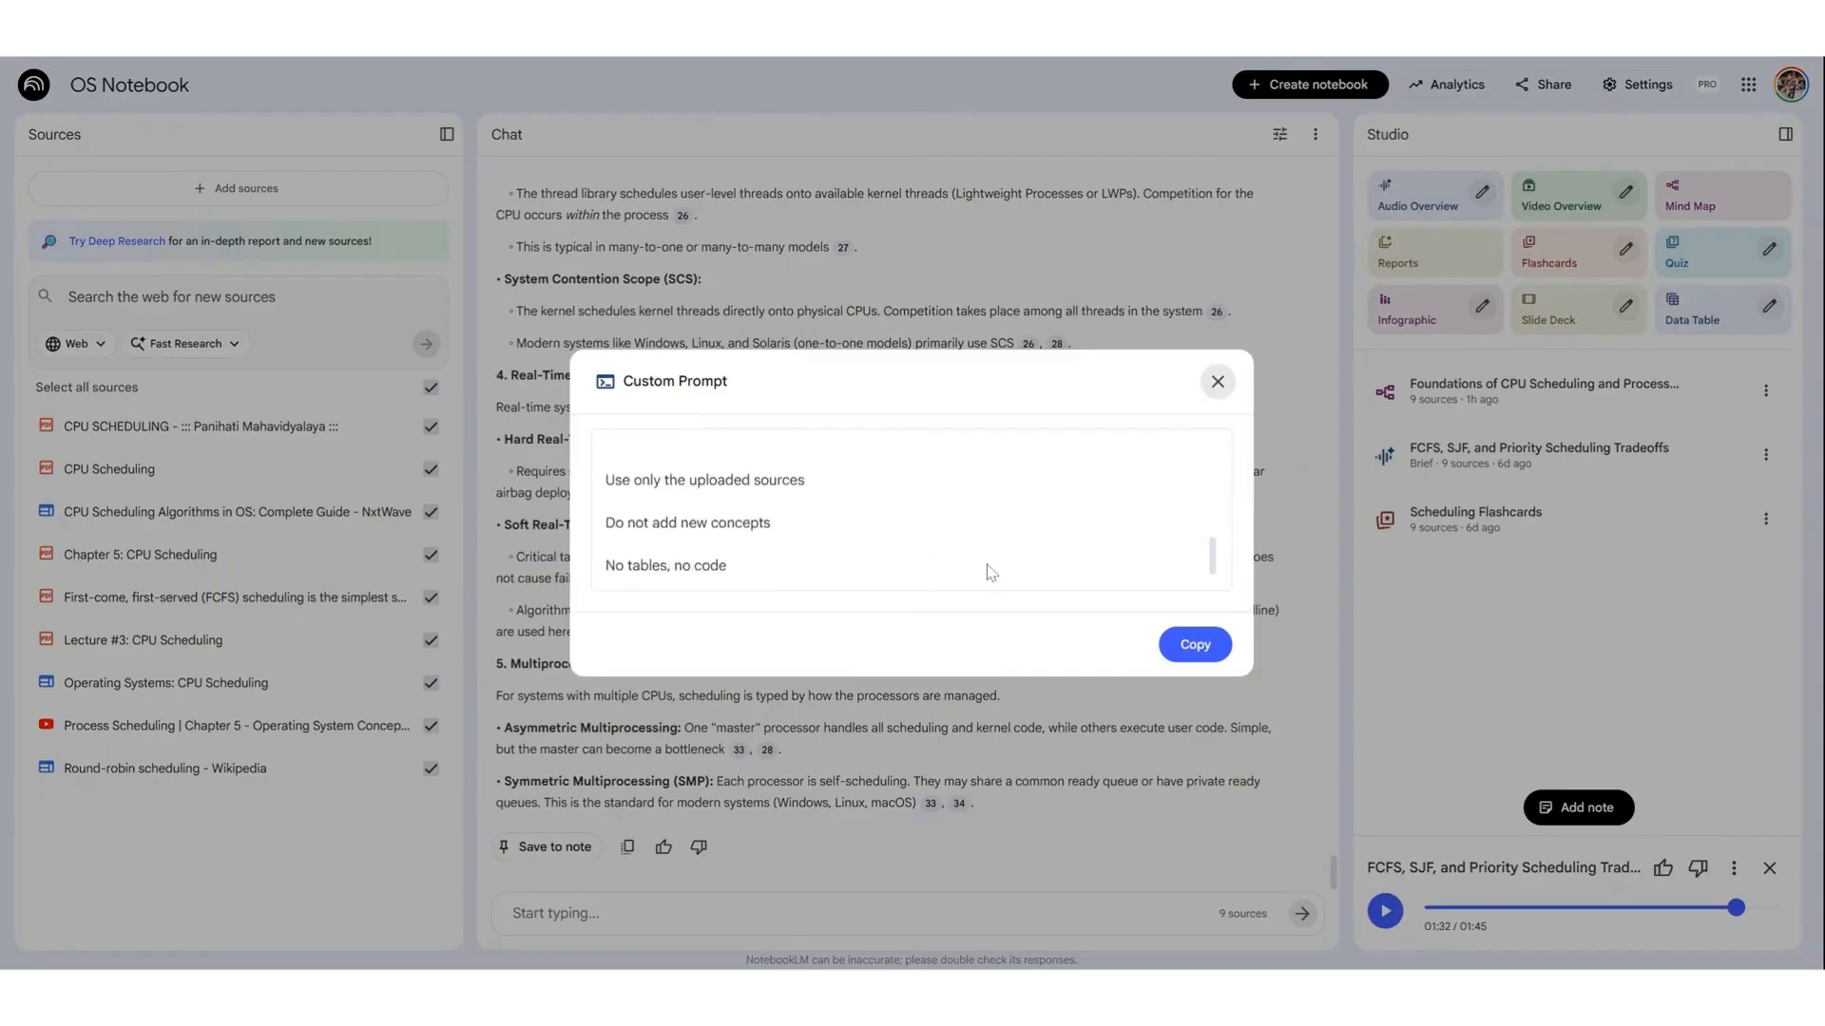
scroll(989, 571, up, 5)
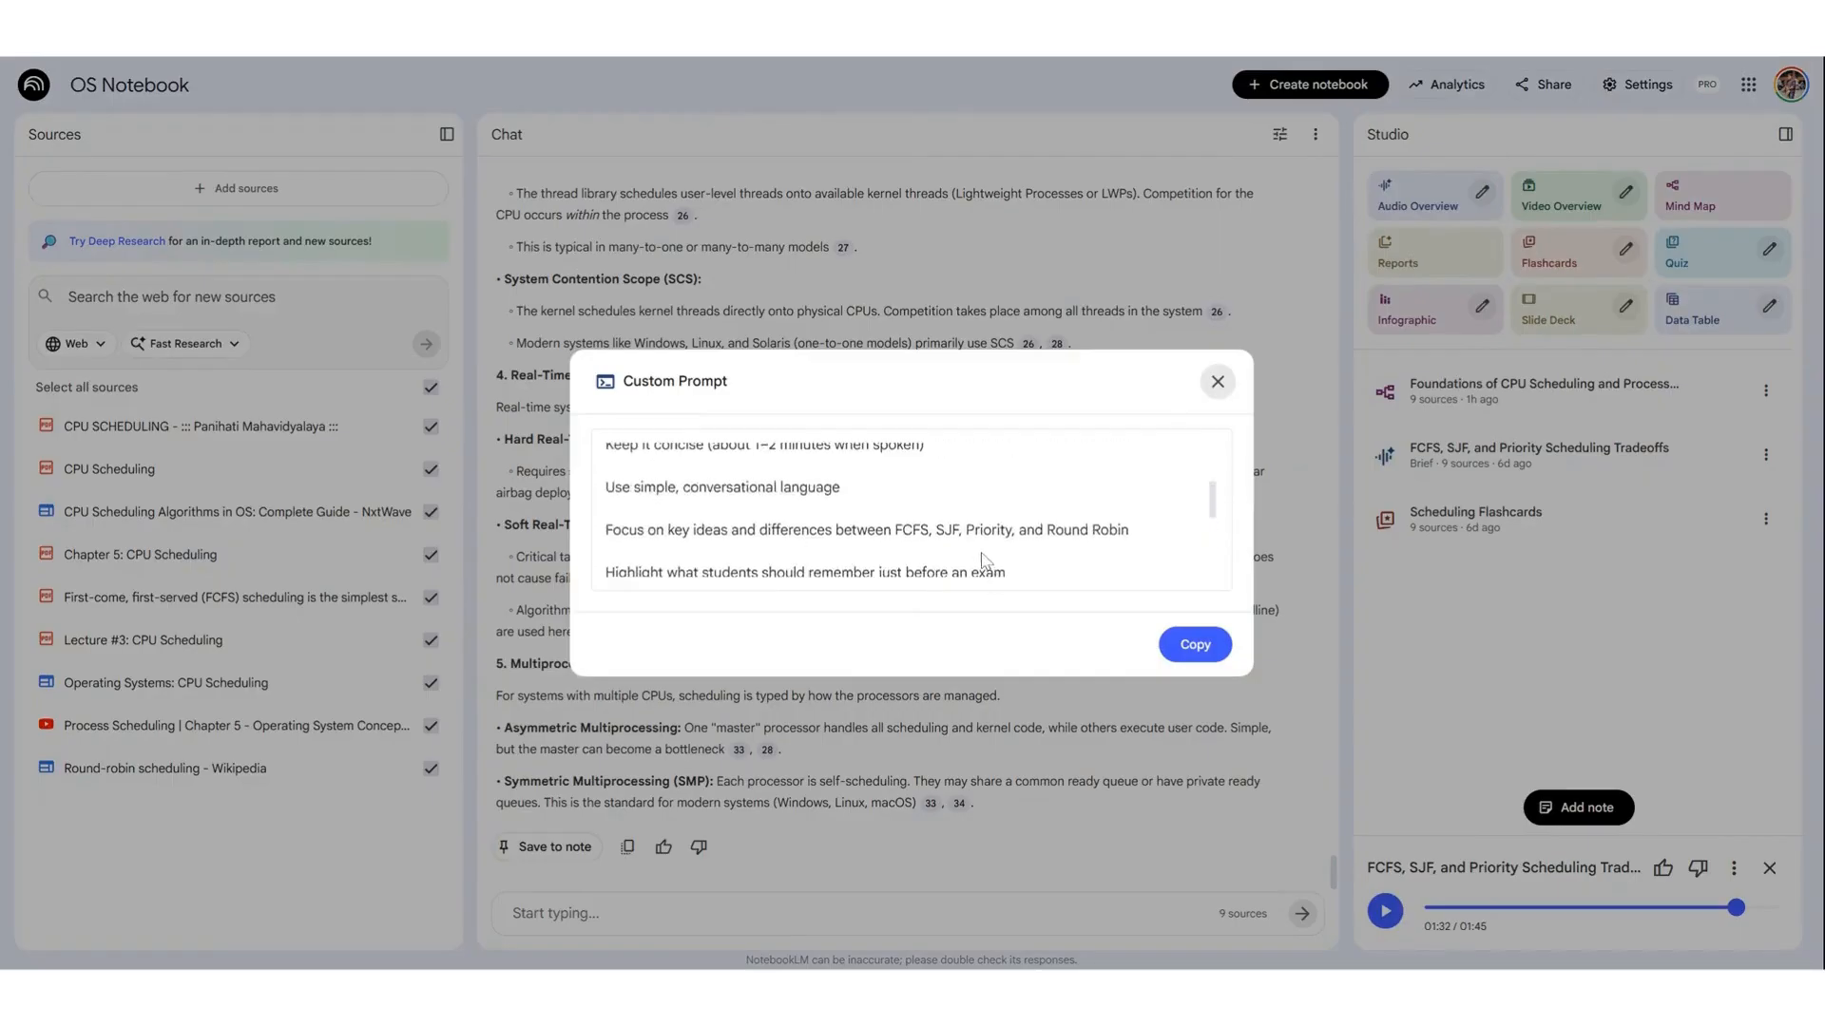
drag(904, 535, 933, 535)
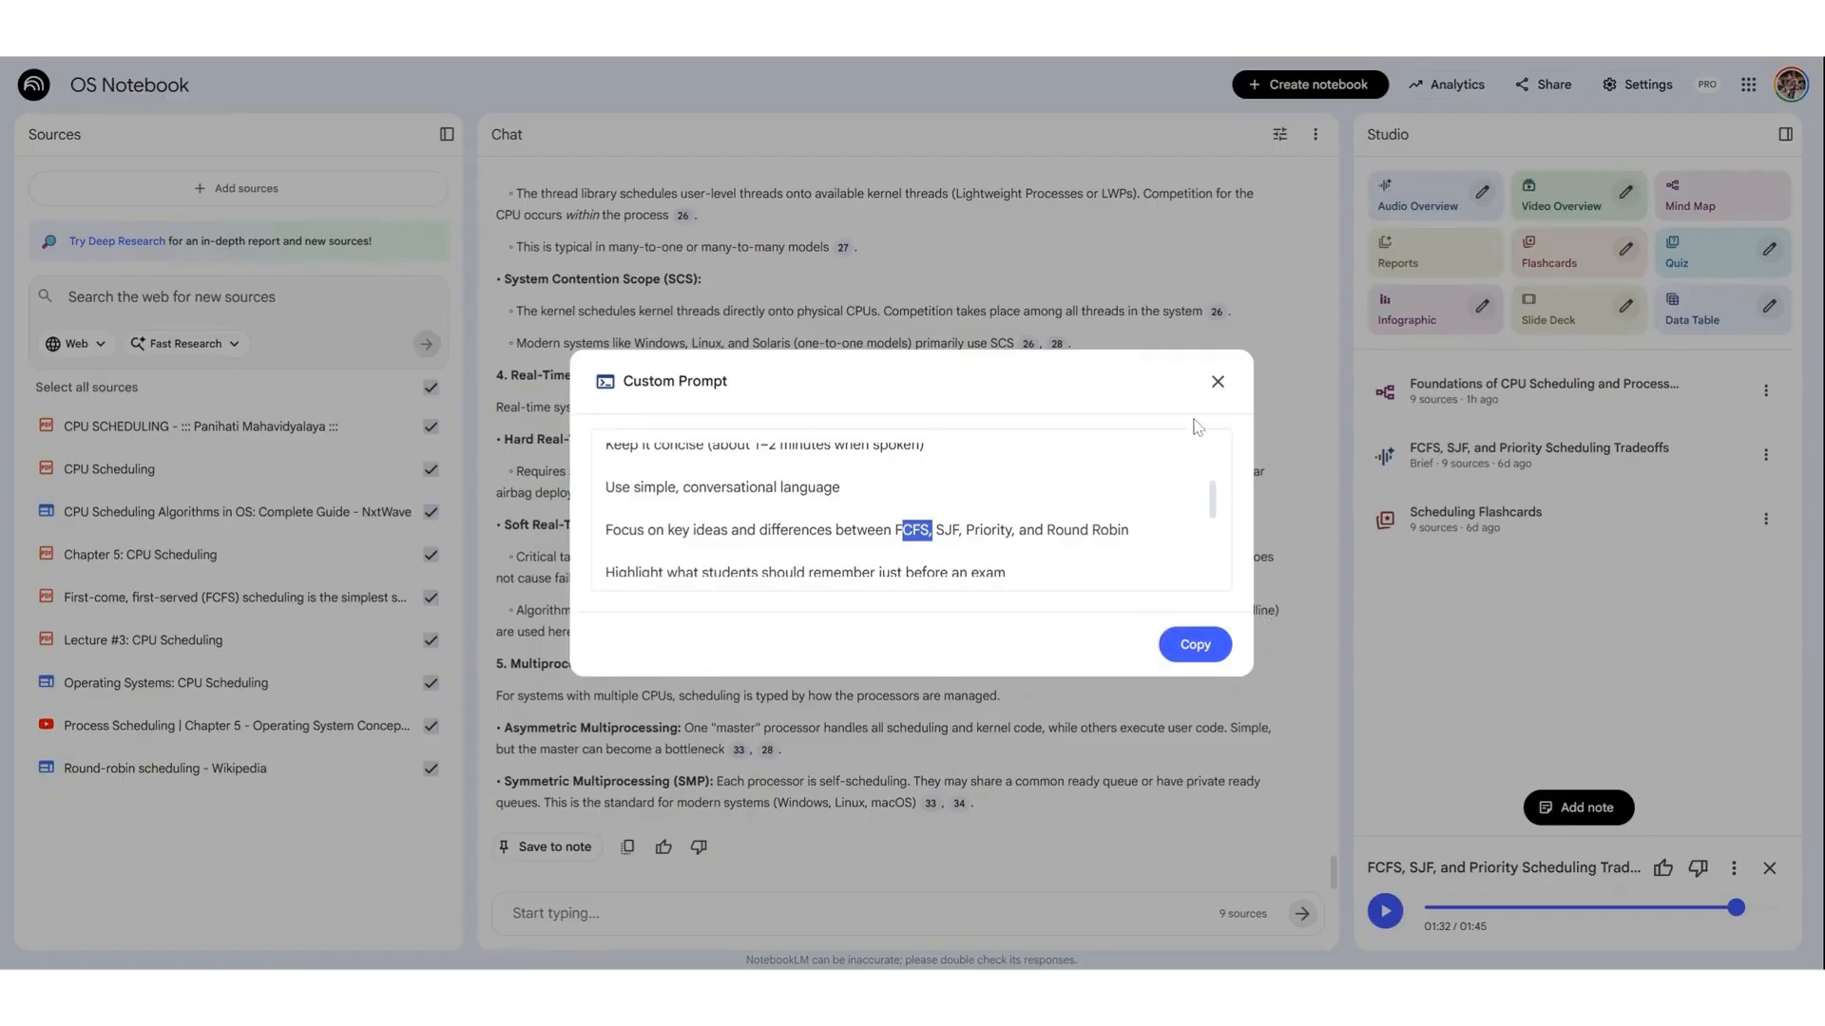
click(1218, 381)
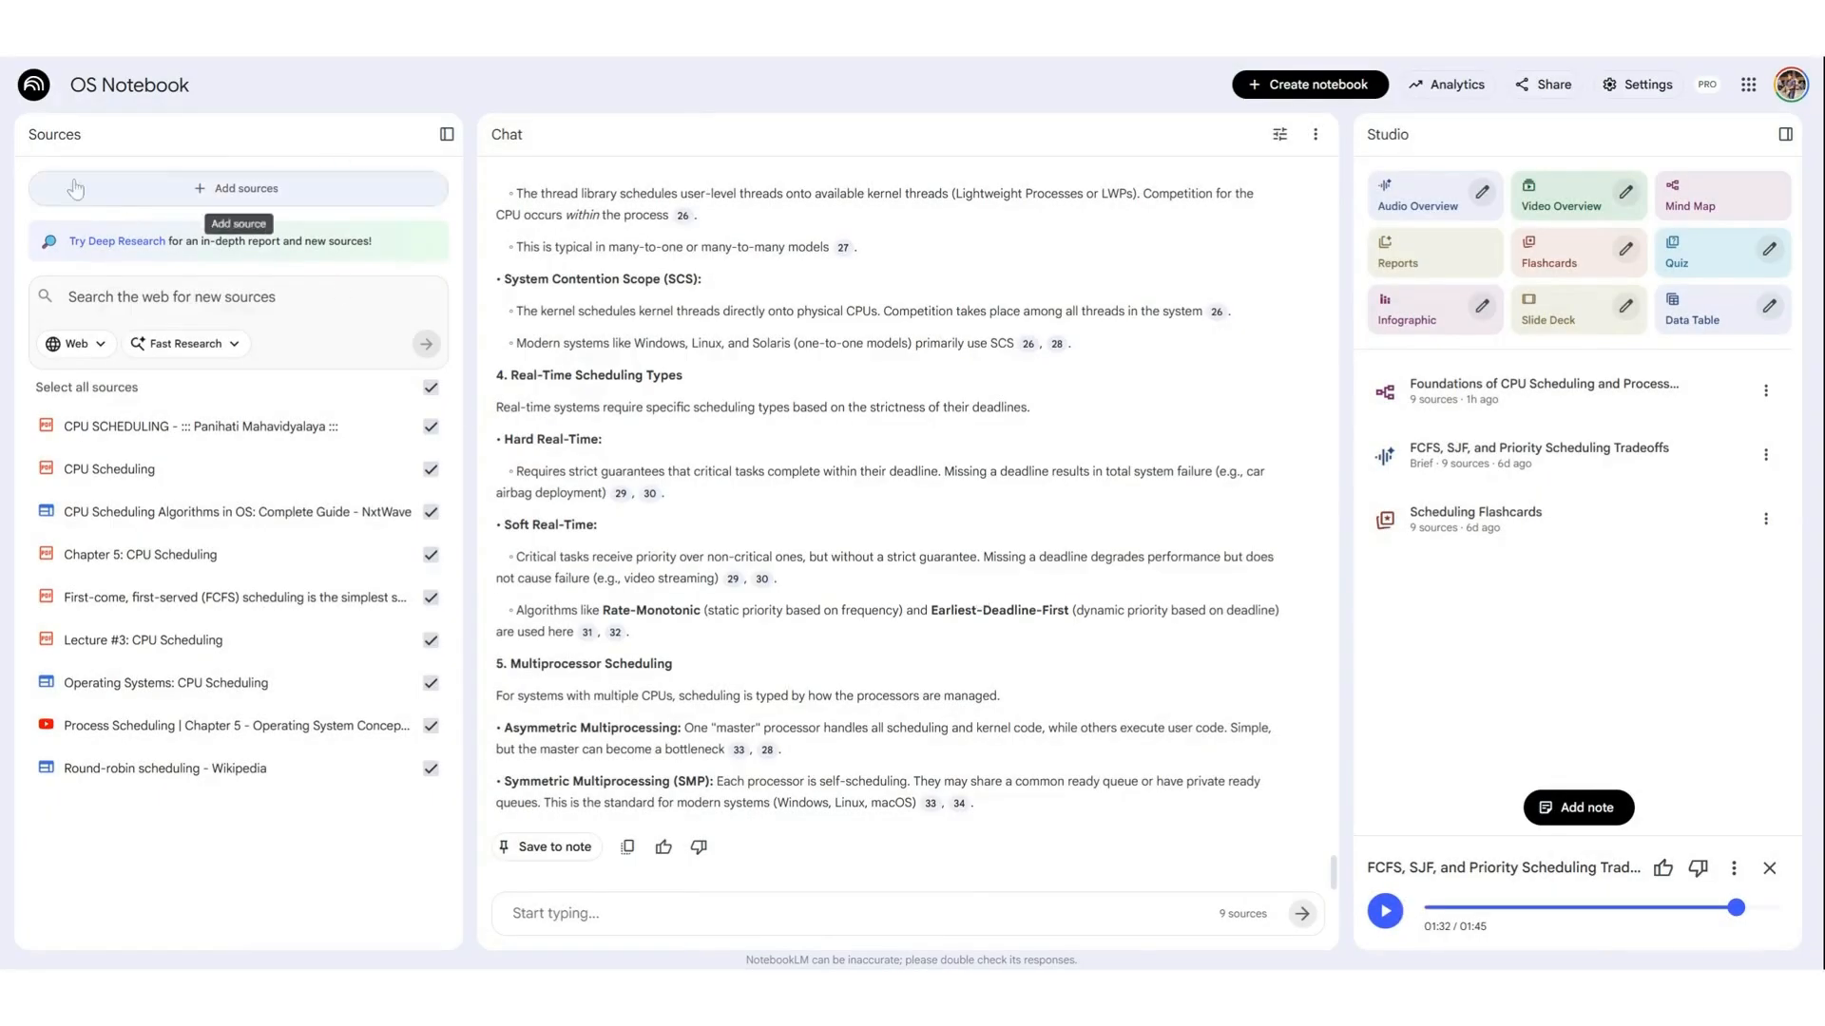
- Switch to the "OS- Scheduling Algorithms" notebook, play its "FCFS SJF Round Robin Priority Scheduling" audio overview, and pause it partway
click(43, 93)
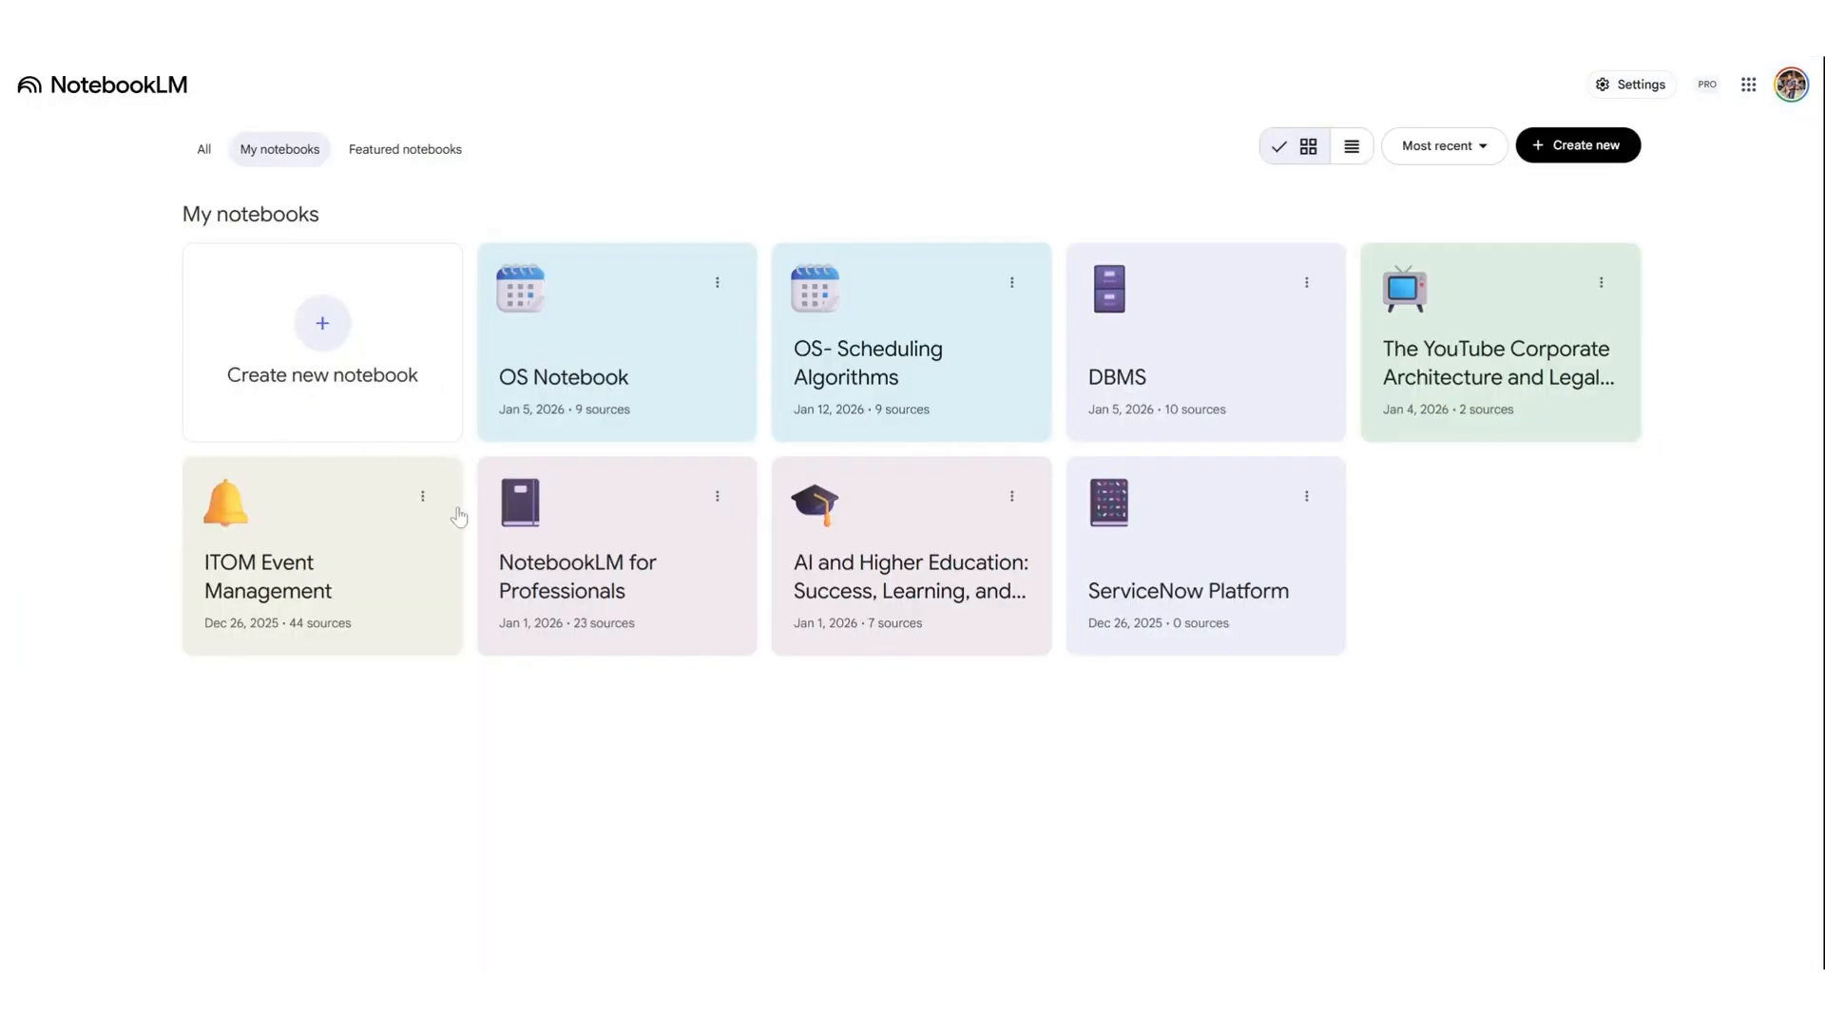
click(860, 385)
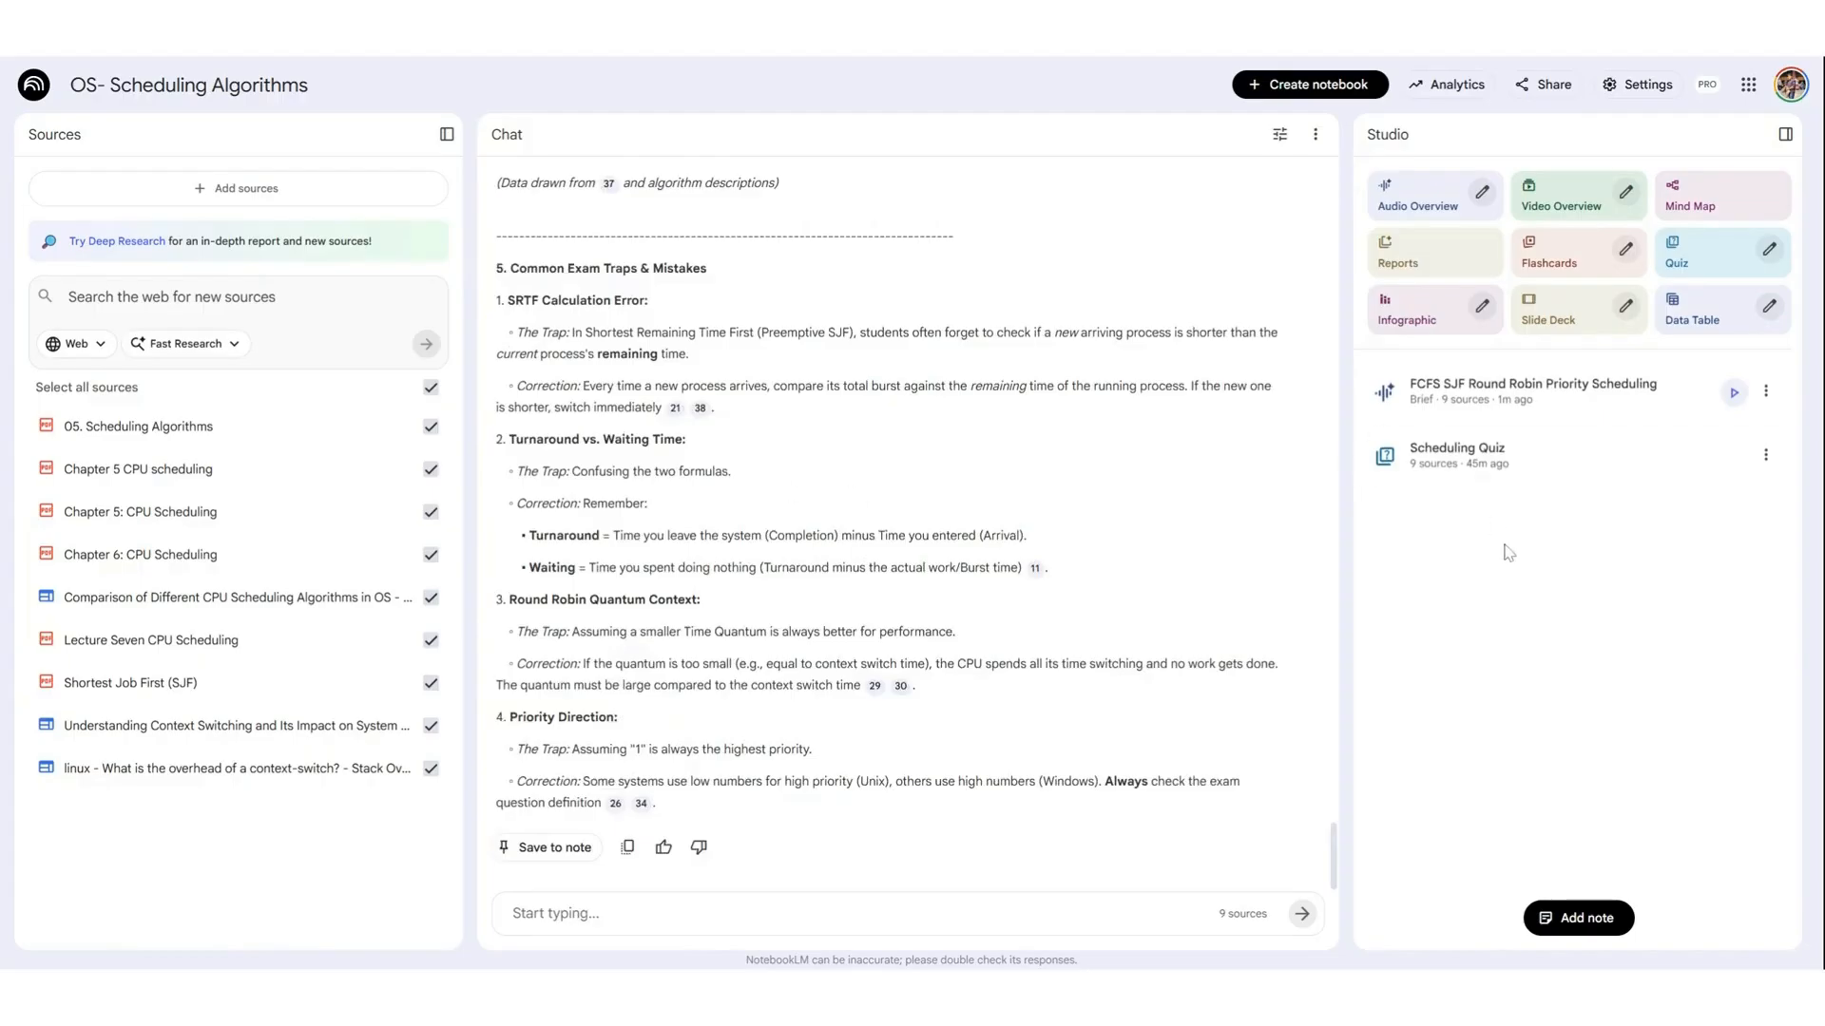
click(1585, 407)
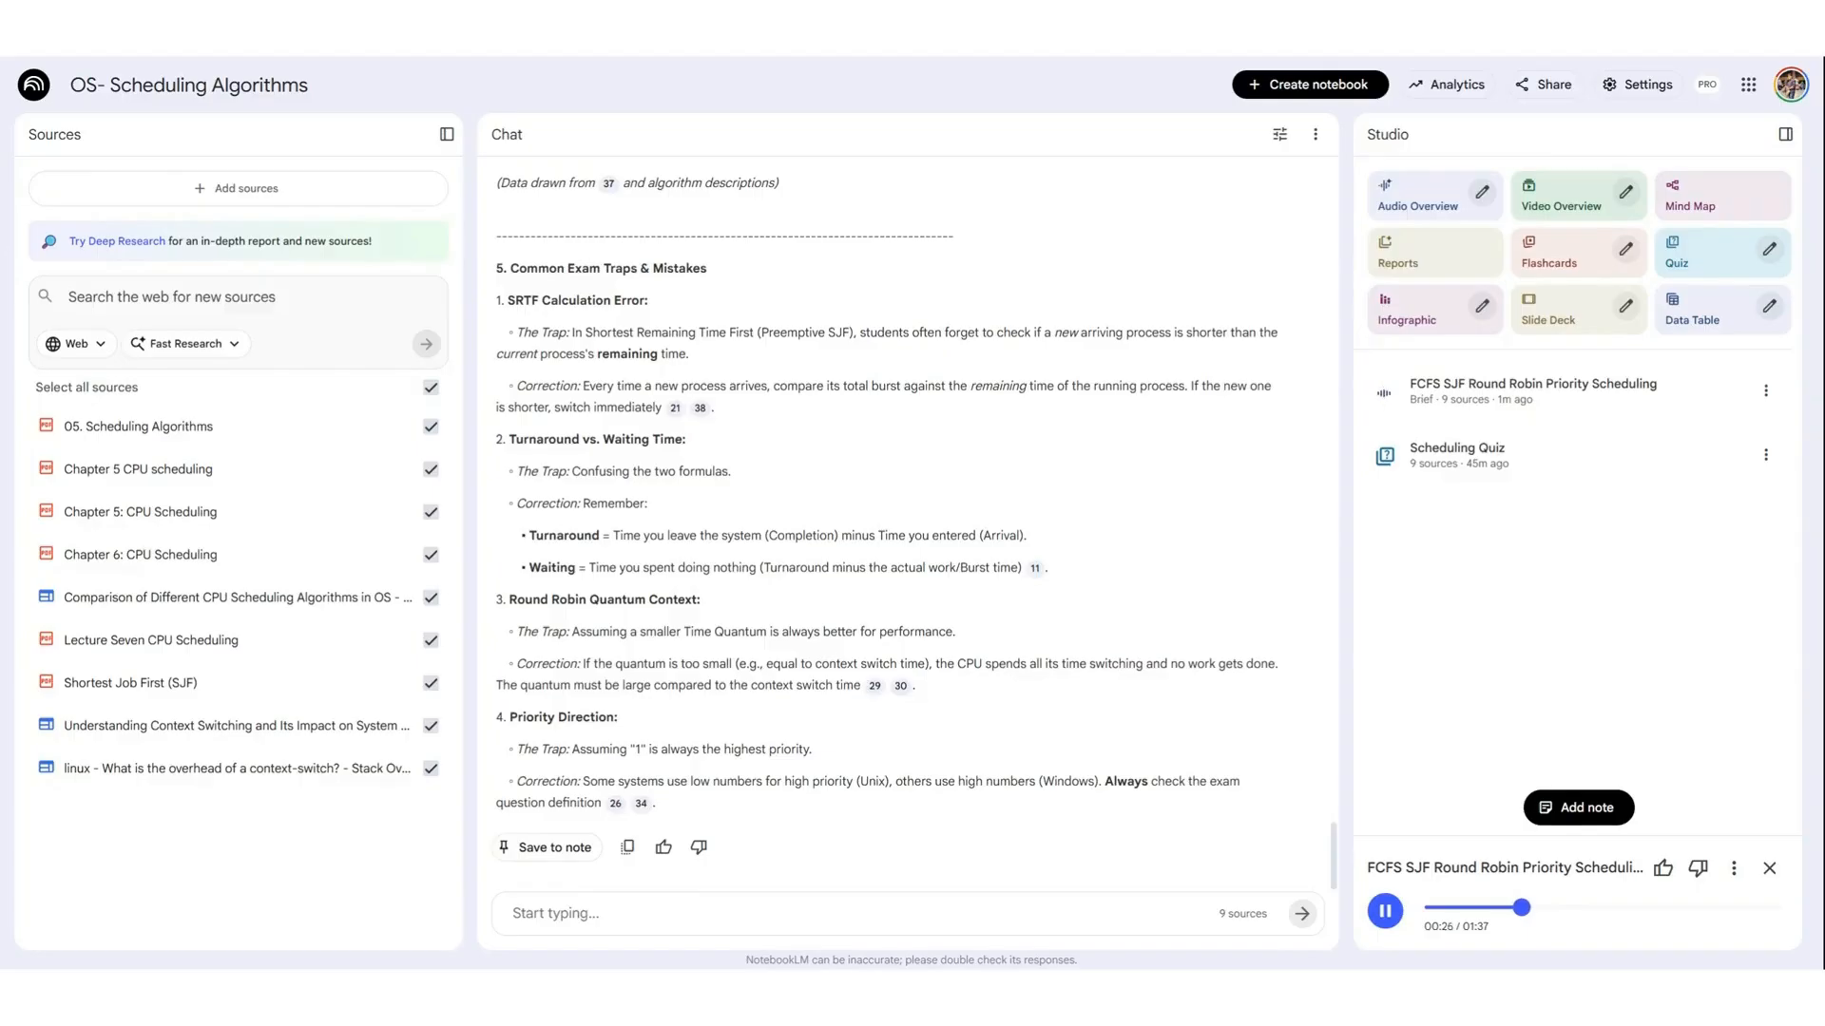
click(1386, 912)
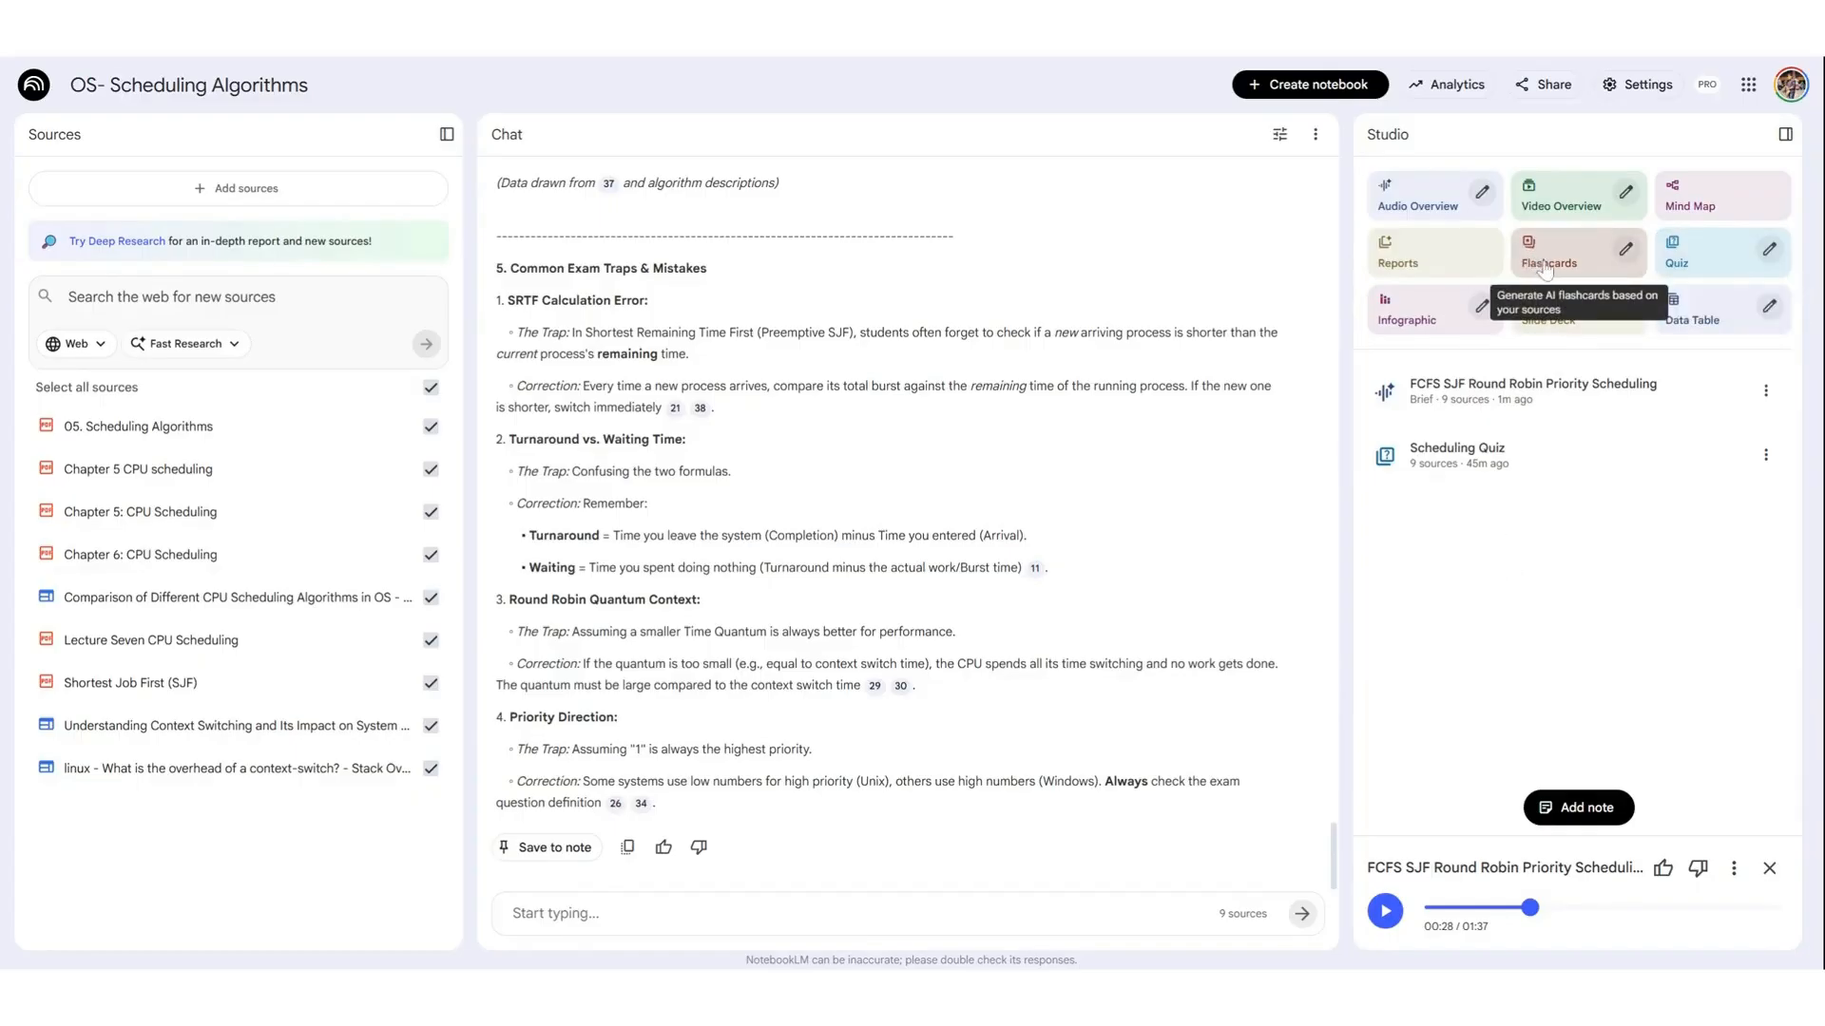
- Check the flashcard customization settings and the available actions for the existing Scheduling Quiz, leaving both as they are
click(1627, 251)
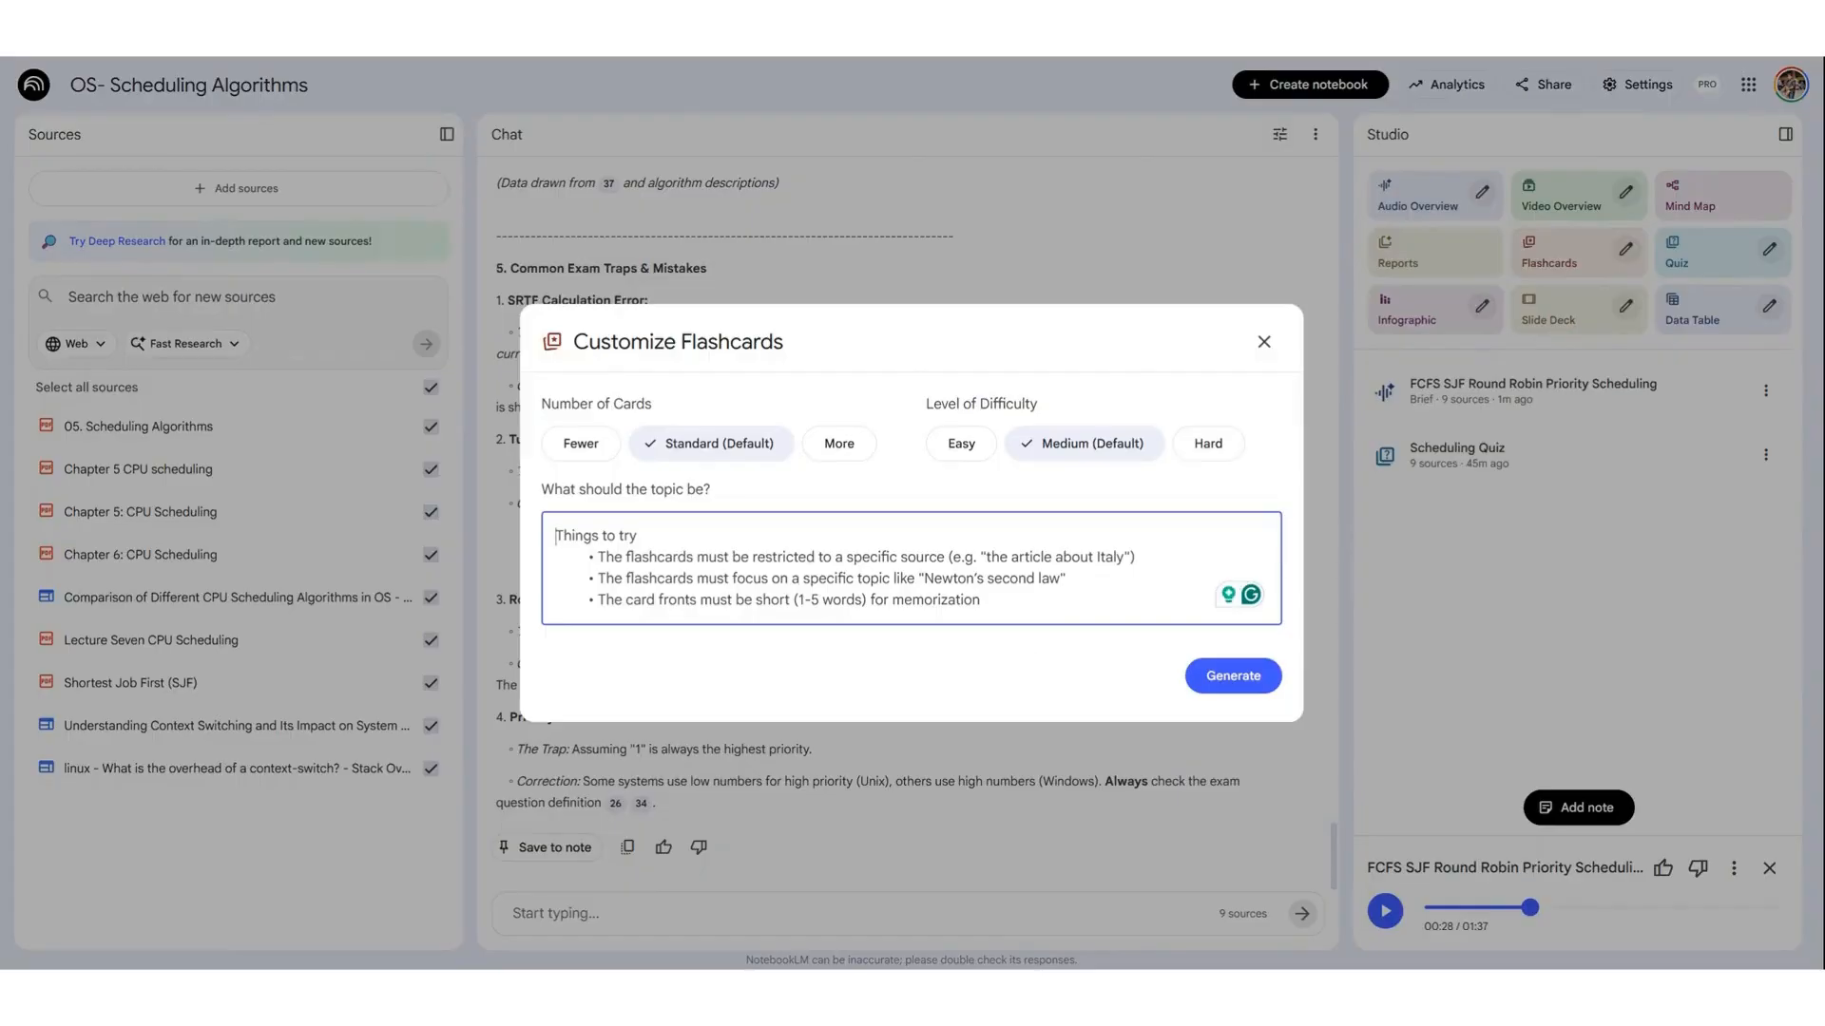
click(1264, 341)
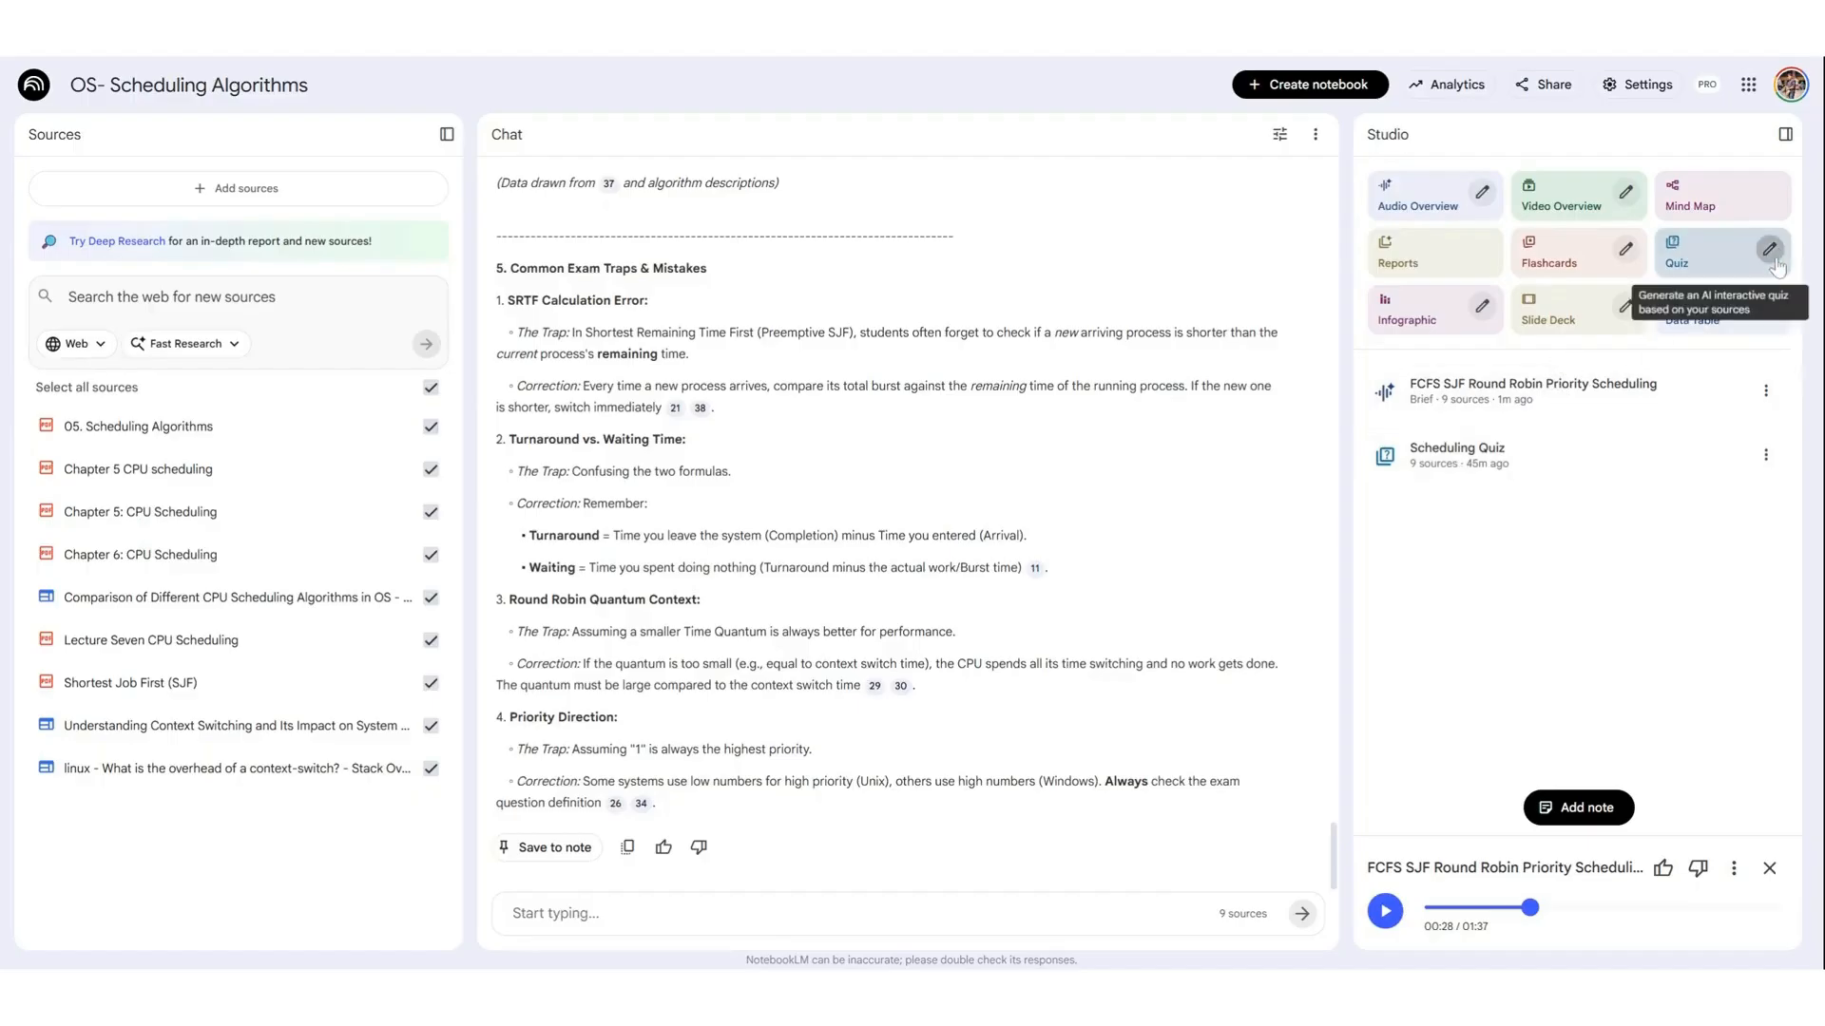
click(1765, 456)
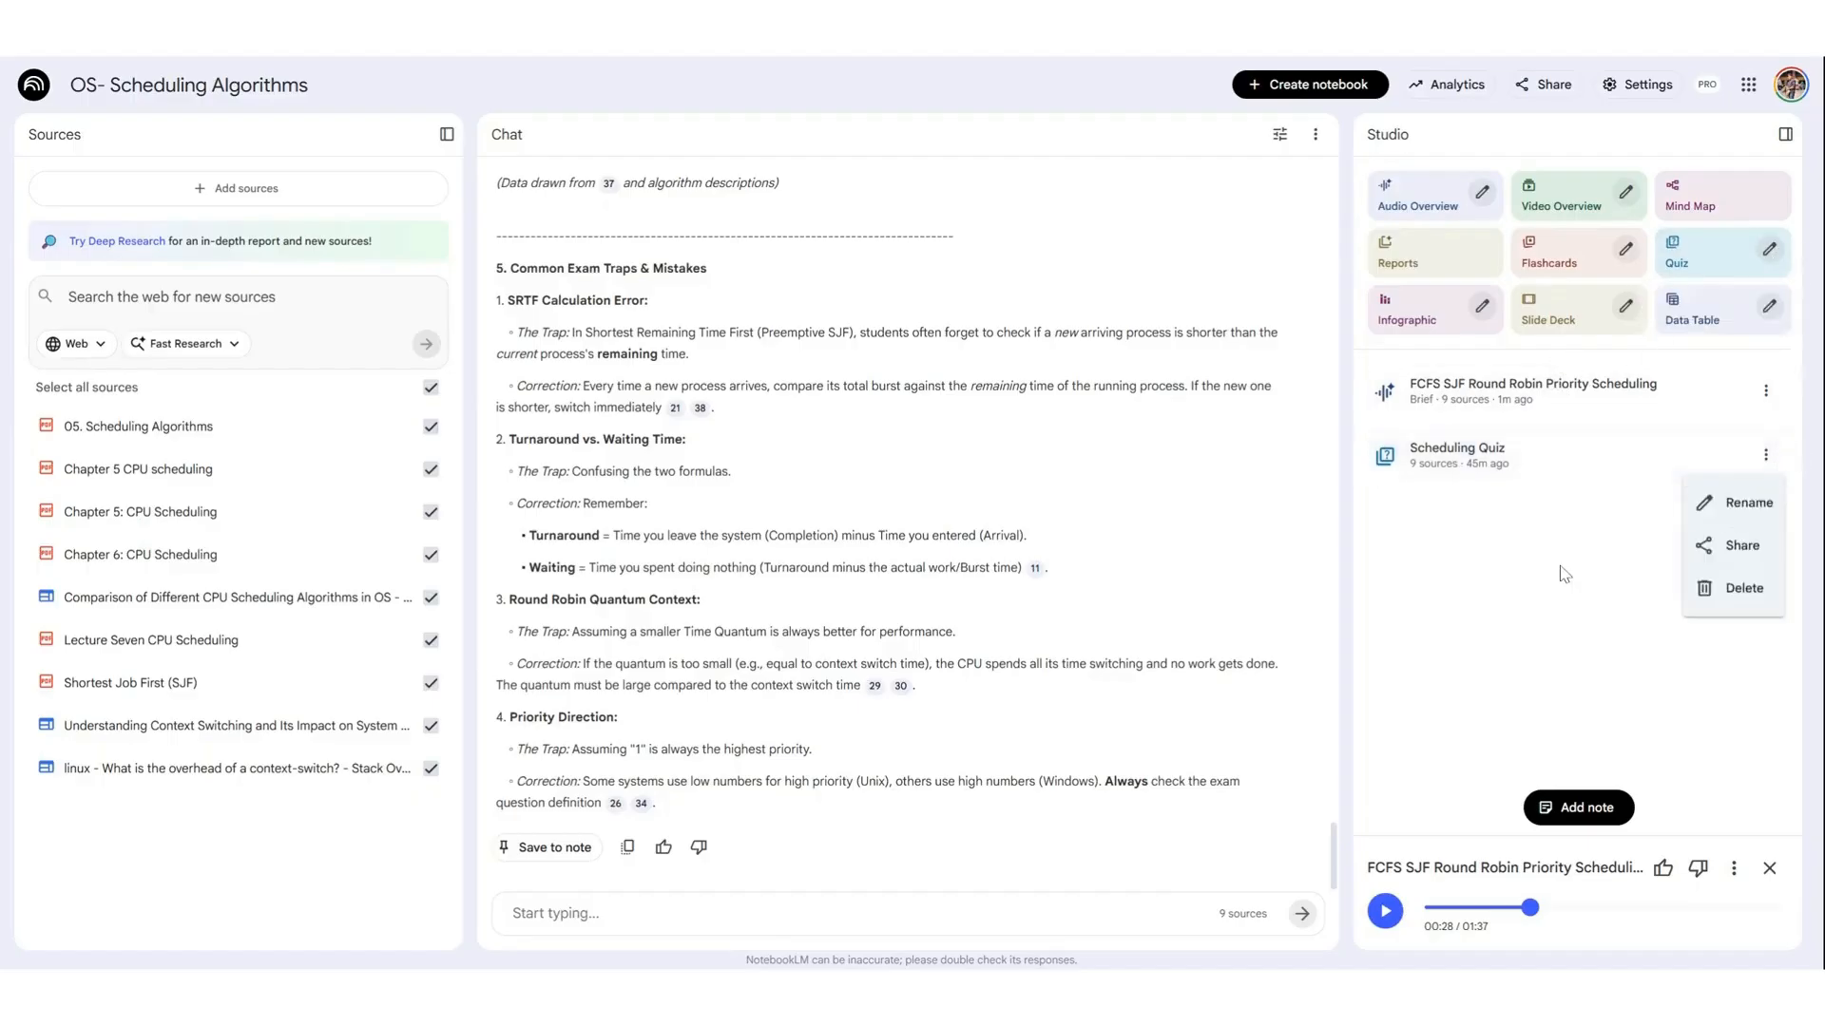
click(1527, 578)
- Open the Scheduling Quiz and answer "Short-term scheduler" to question 1 and the long CPU-bound process option to question 2
click(1488, 475)
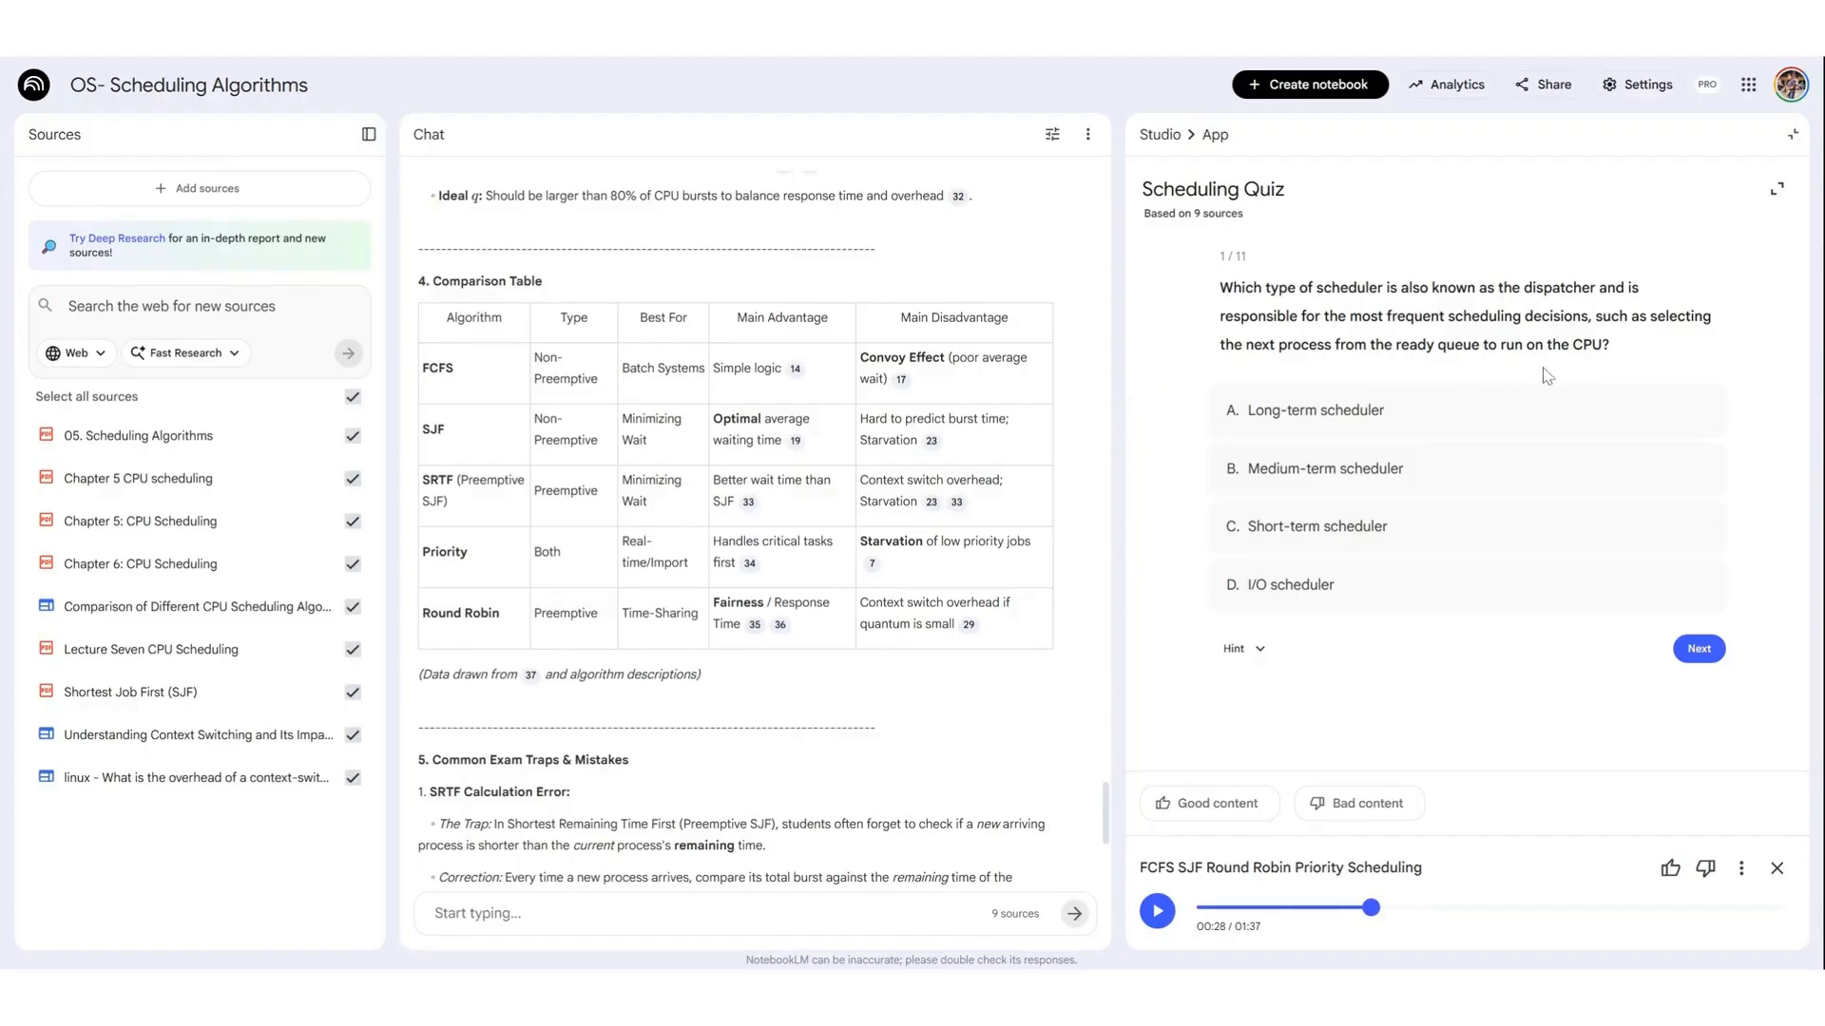
click(1355, 535)
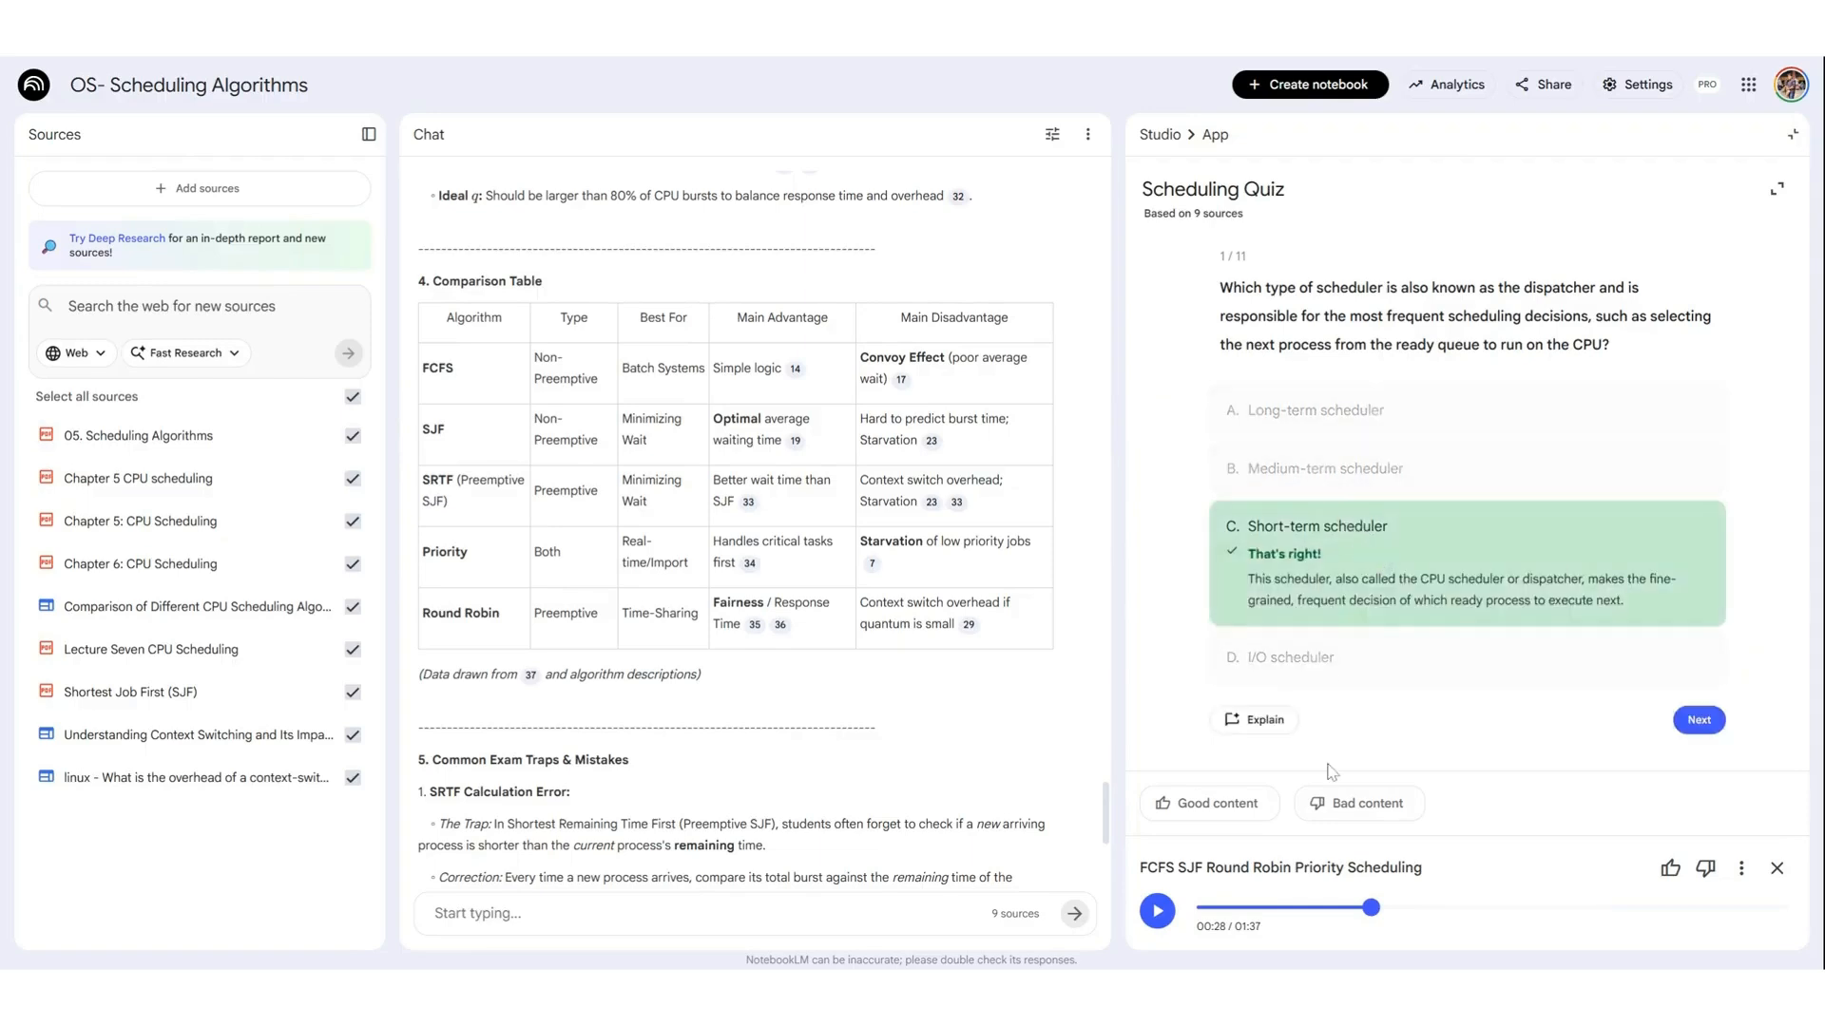
click(1690, 721)
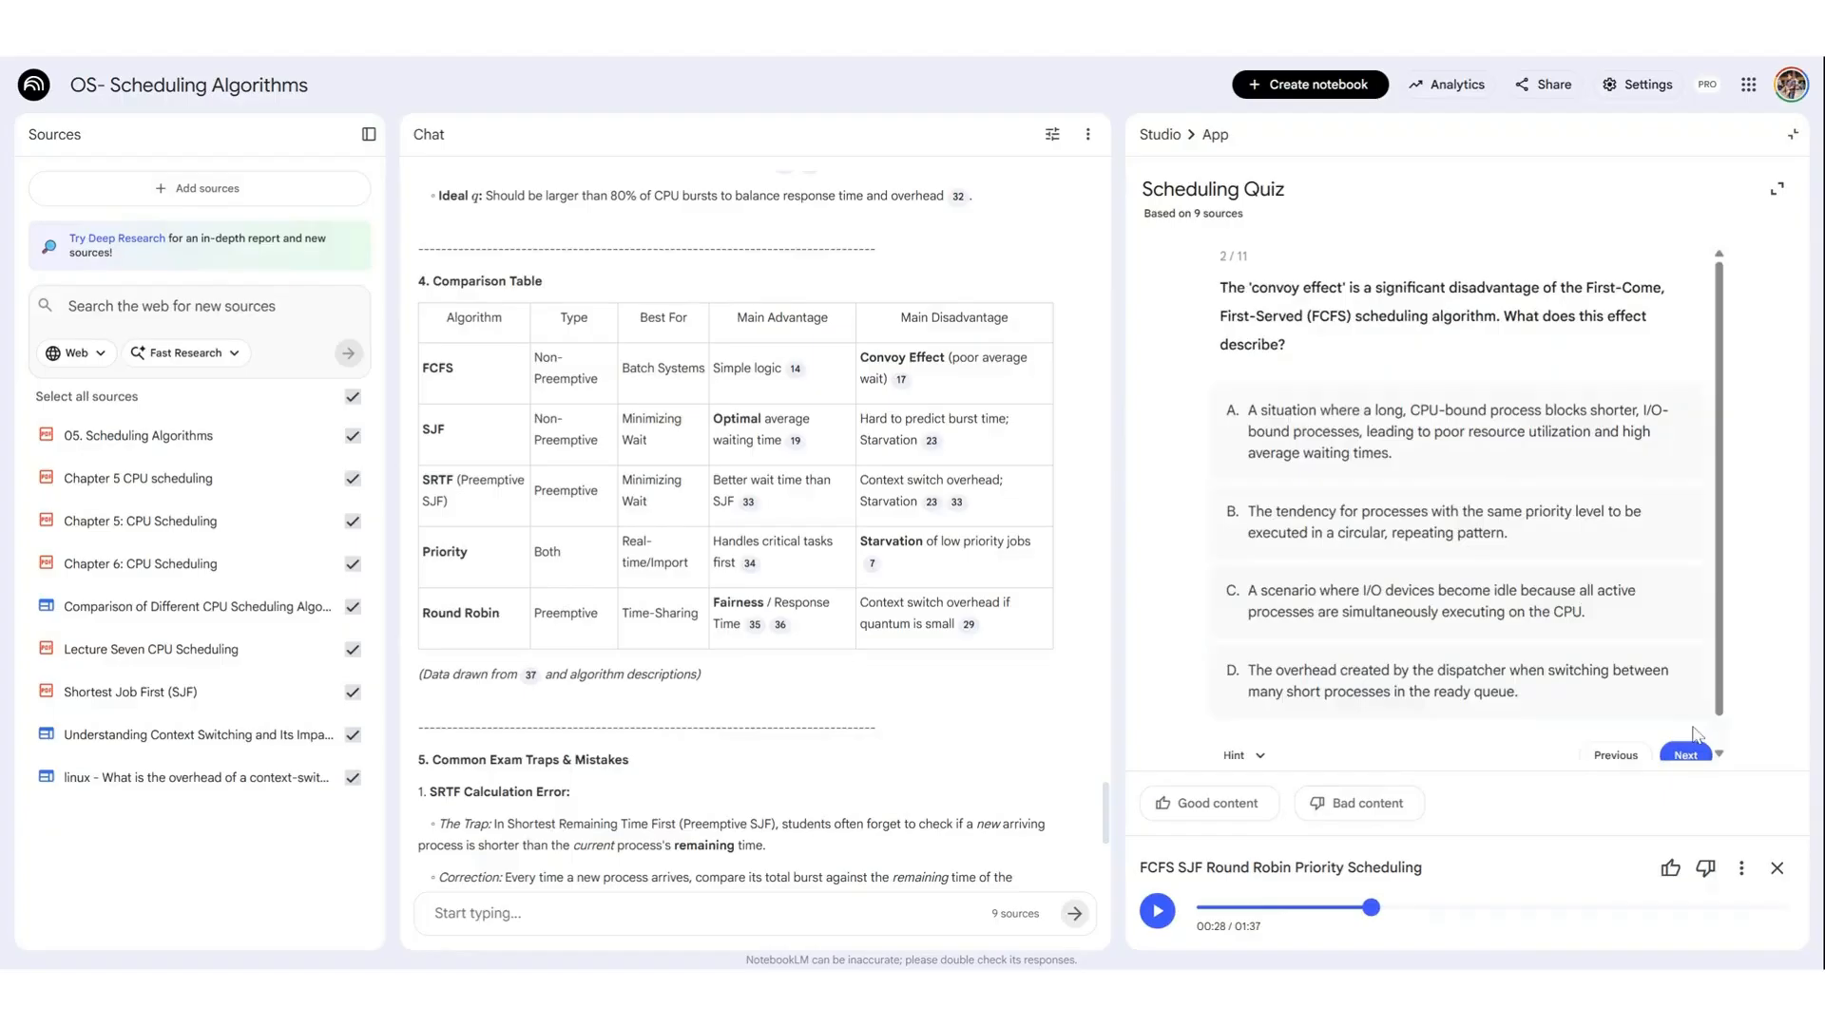
click(1393, 468)
scroll(1393, 469, down, 2)
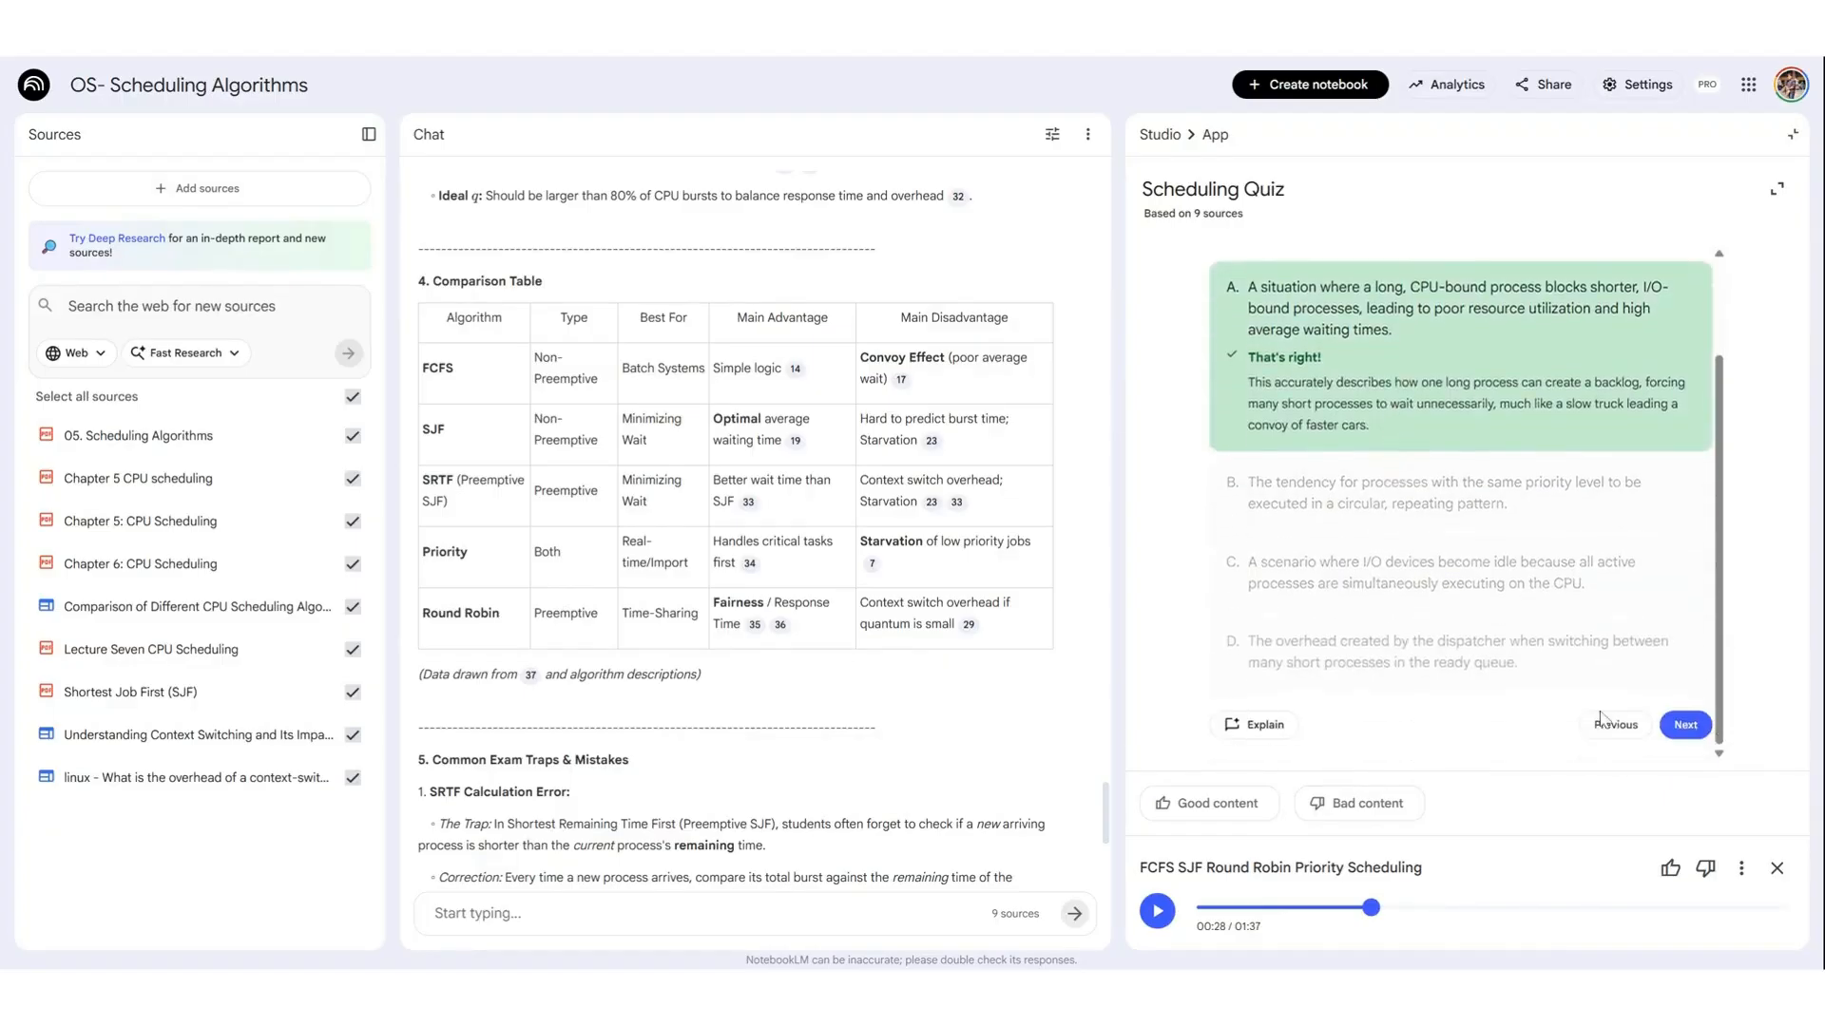
- Answer quiz question 3 with "Average waiting time" and question 4 with option C, and read the feedback on question 4
click(1688, 732)
click(1323, 546)
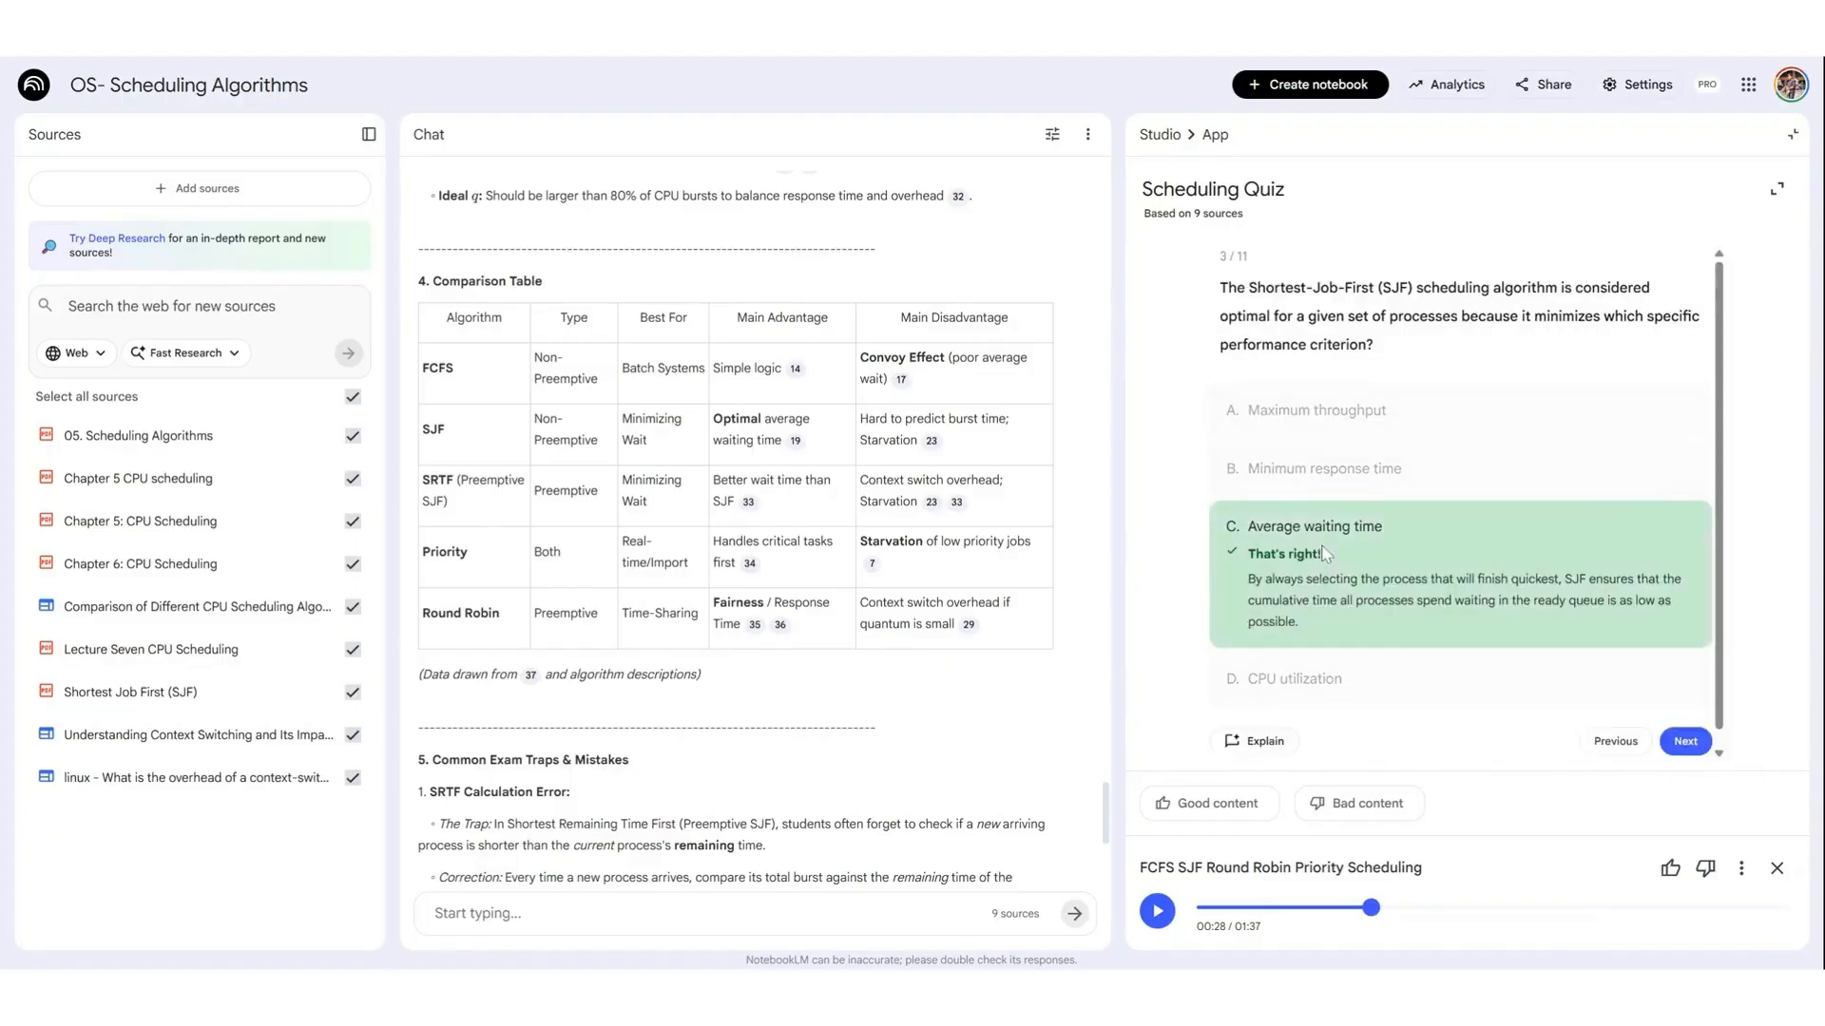
click(1690, 742)
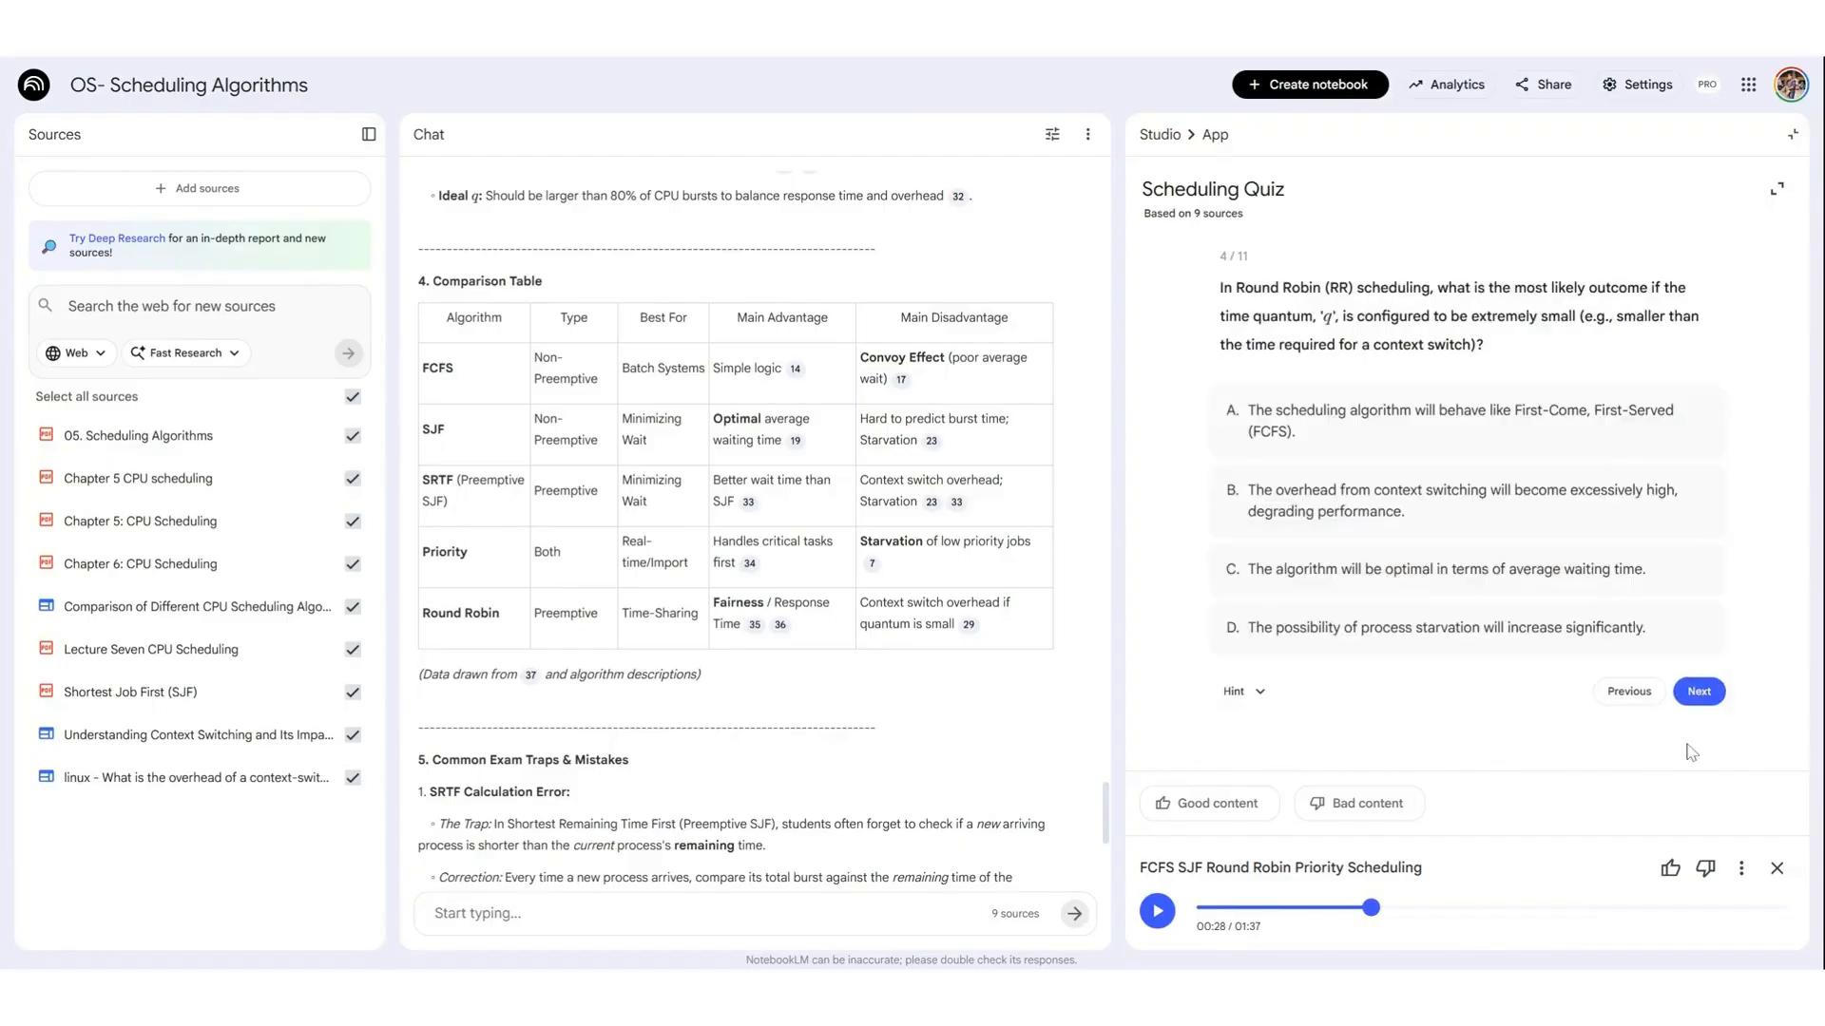
click(1348, 583)
scroll(1362, 568, down, 1)
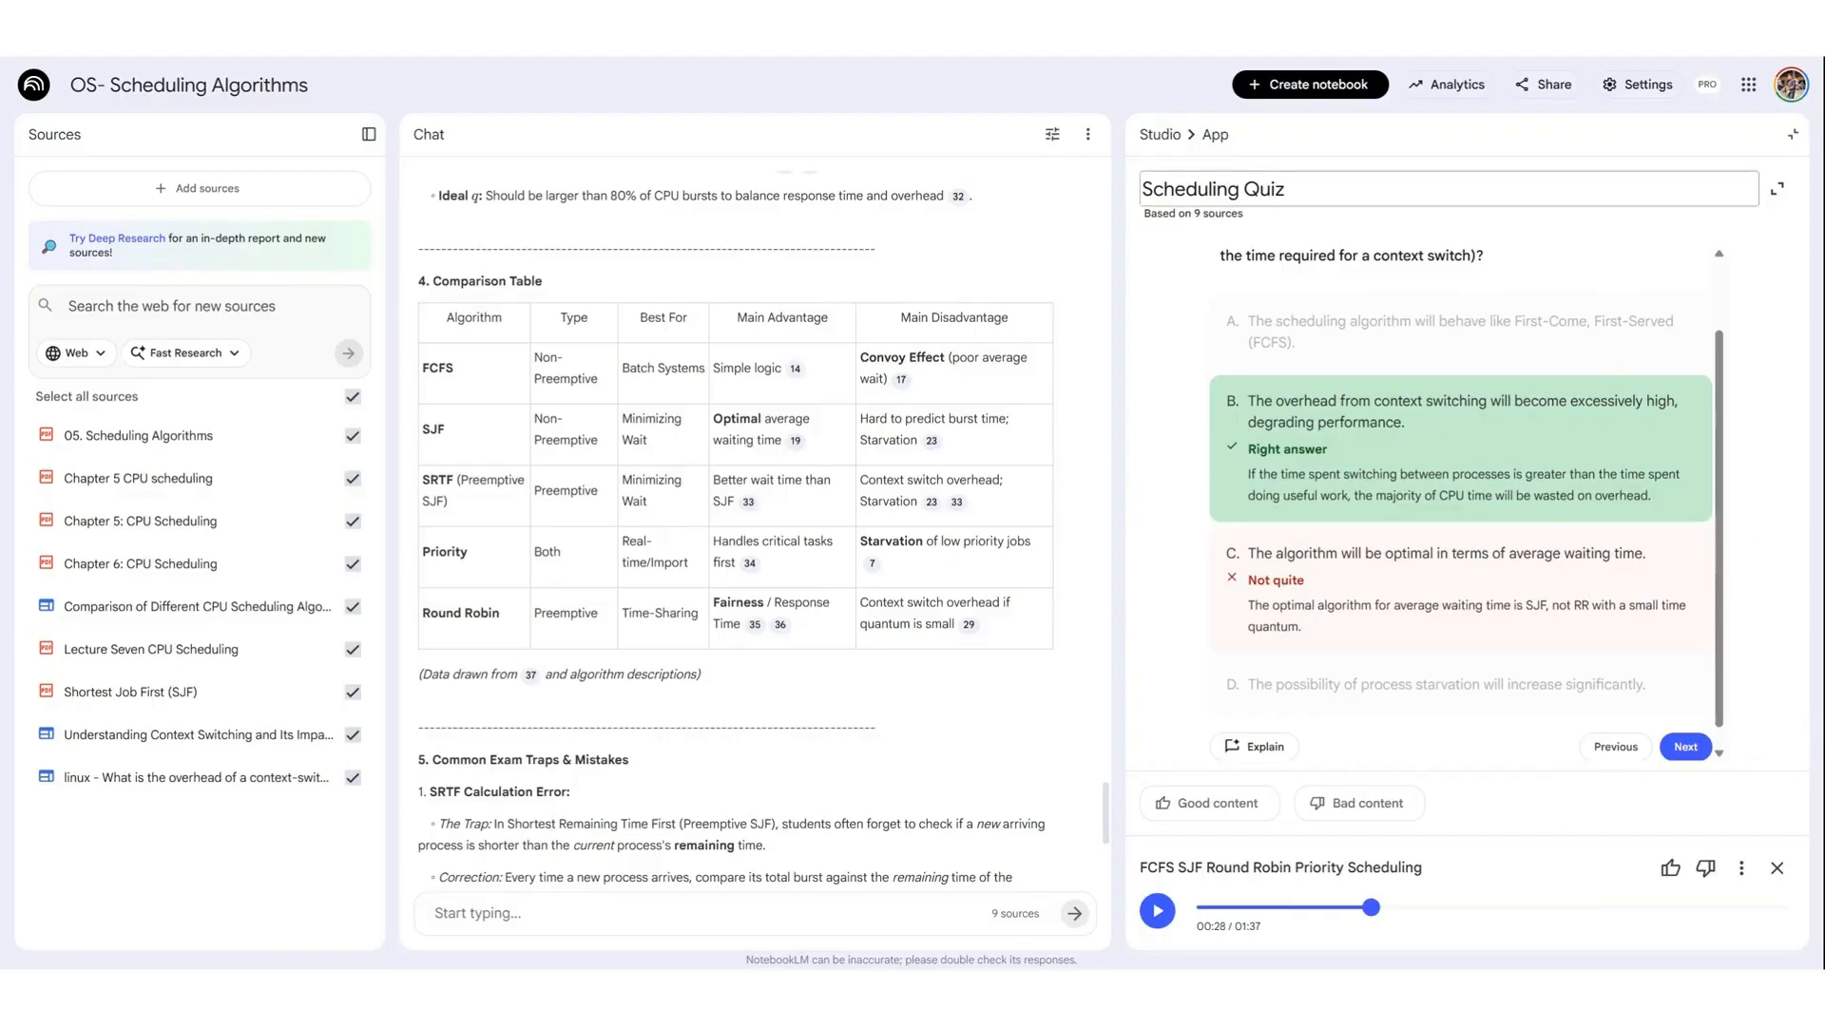
- Leave the quiz and generate flashcards from the notebook's sources with the default settings
click(1159, 134)
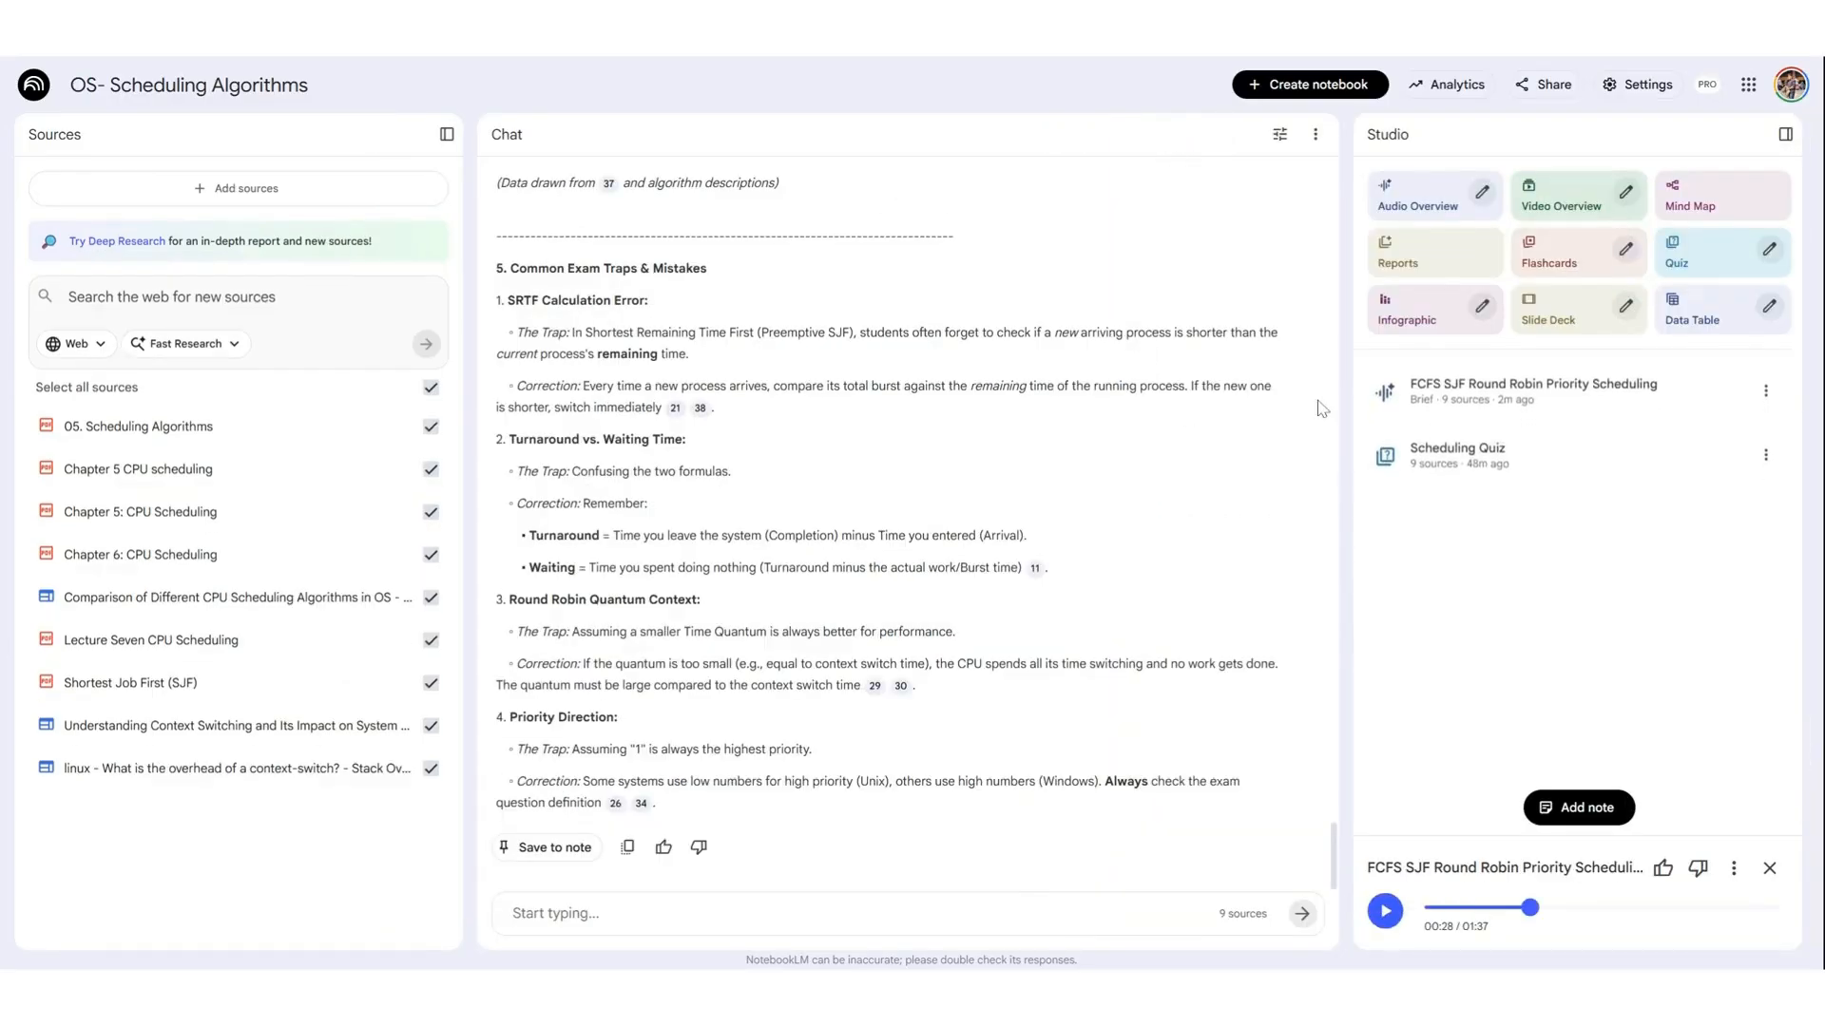
click(1551, 276)
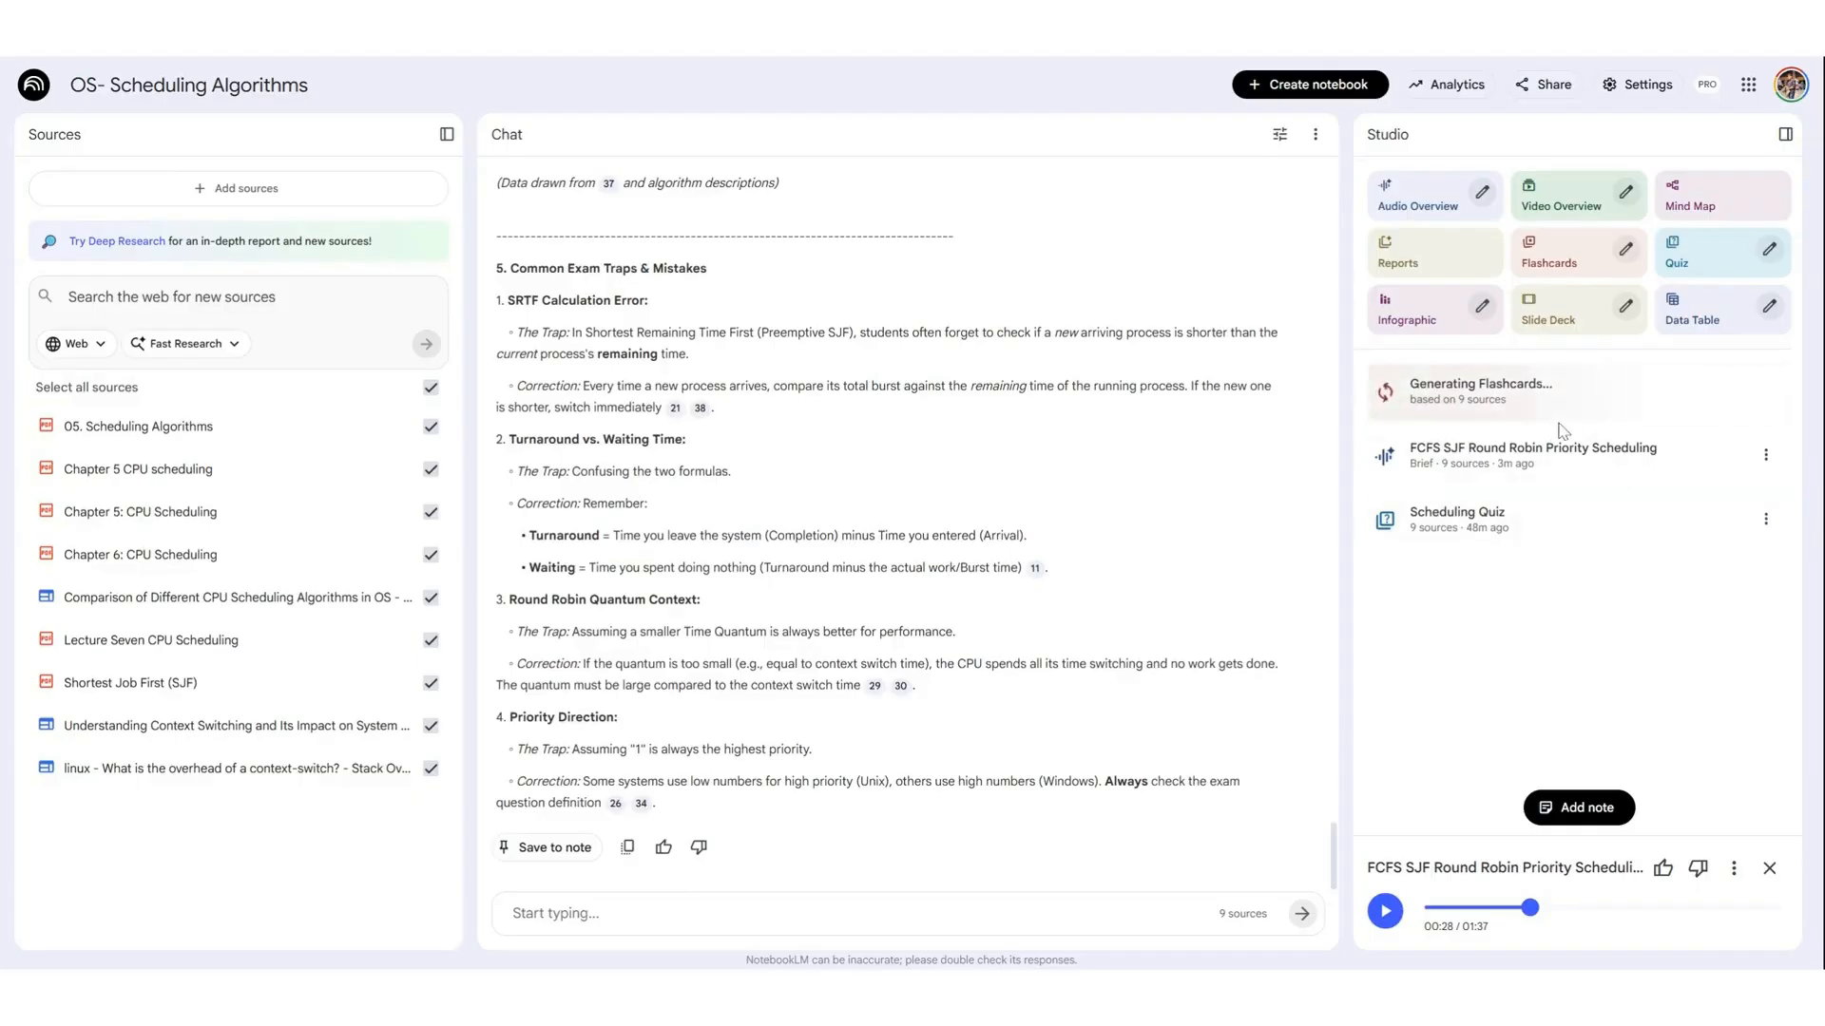
- Switch to the OS Notebook, open its Scheduling Flashcards, advance to the second card, and flip it
click(38, 95)
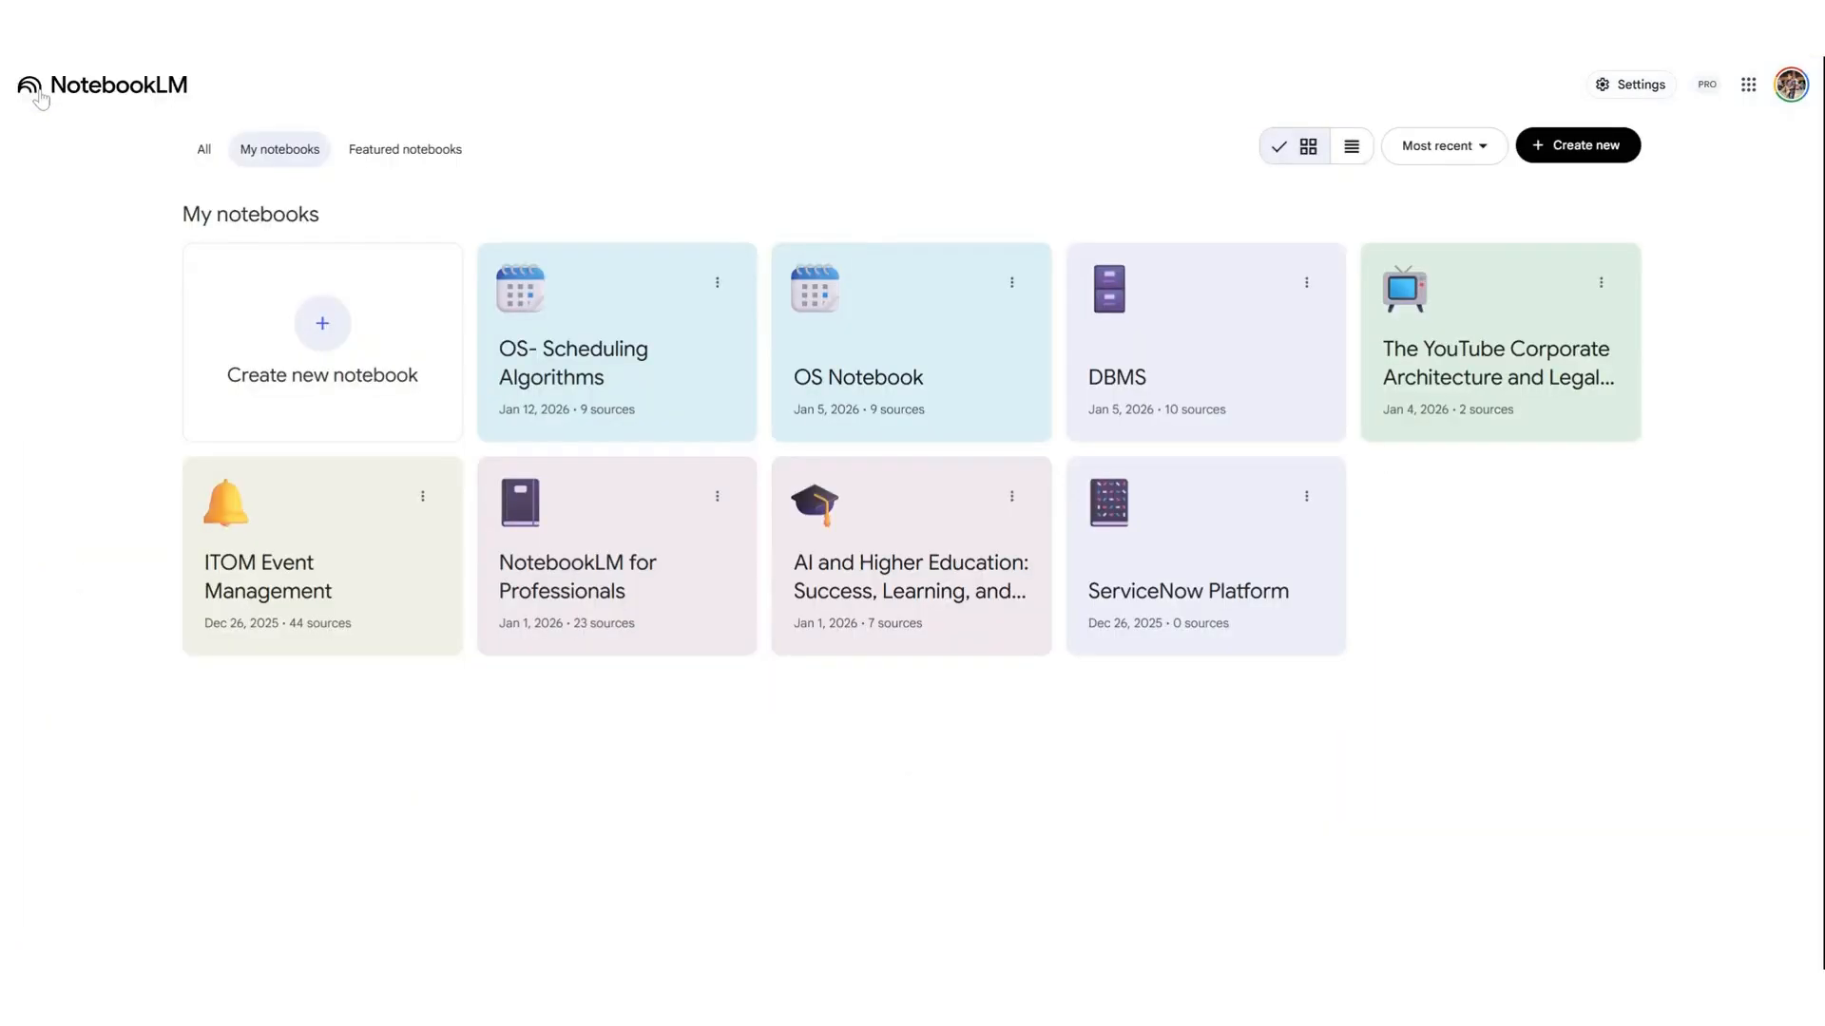
click(937, 386)
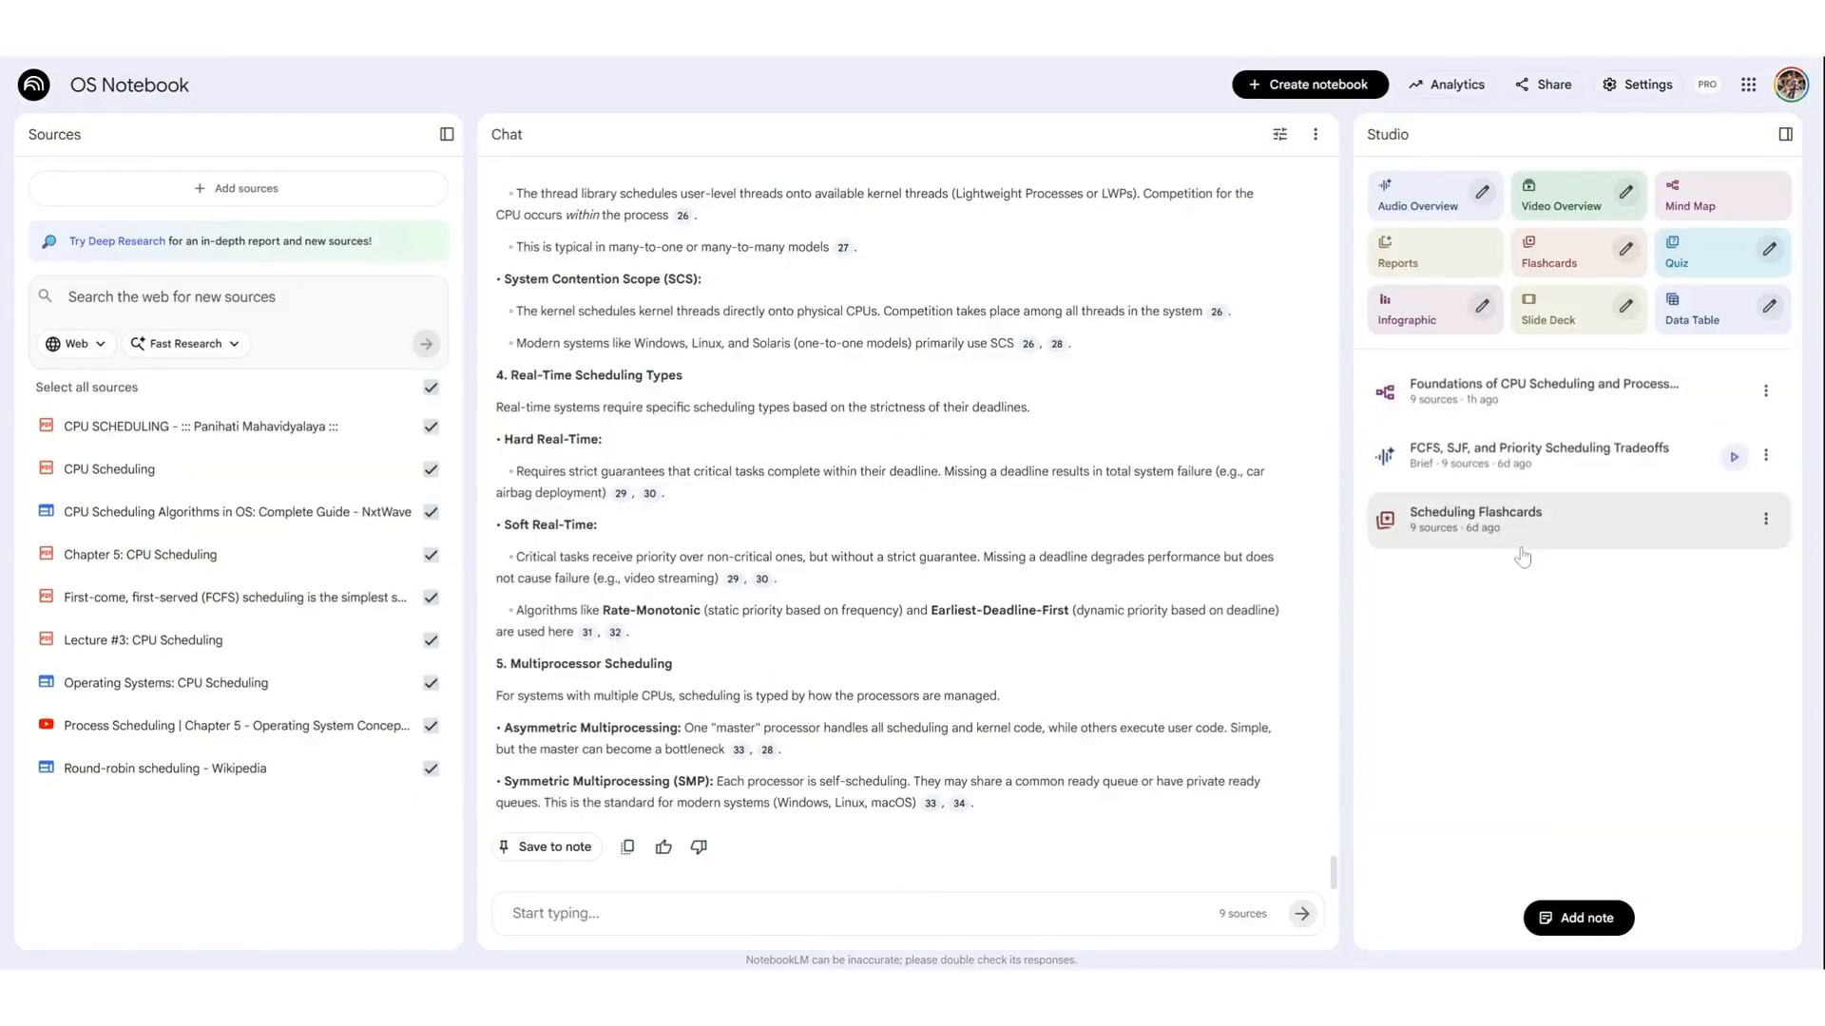
click(1463, 534)
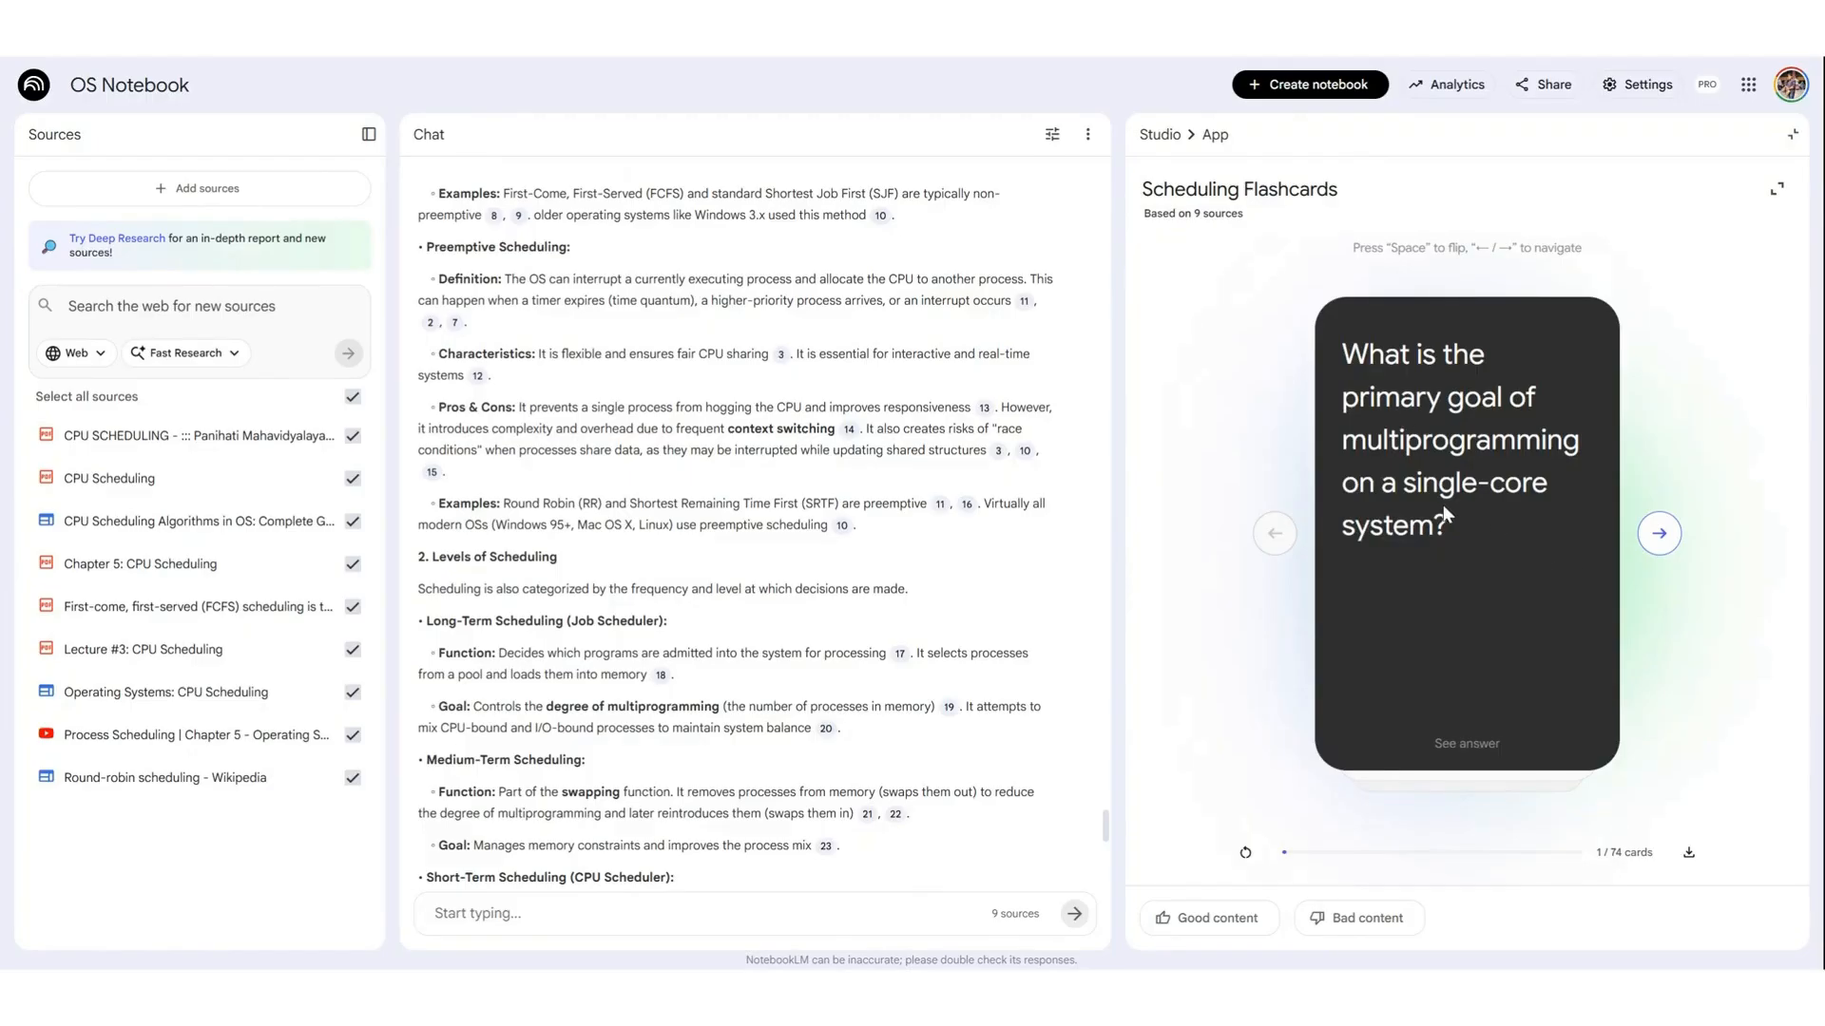
click(1659, 538)
click(1409, 488)
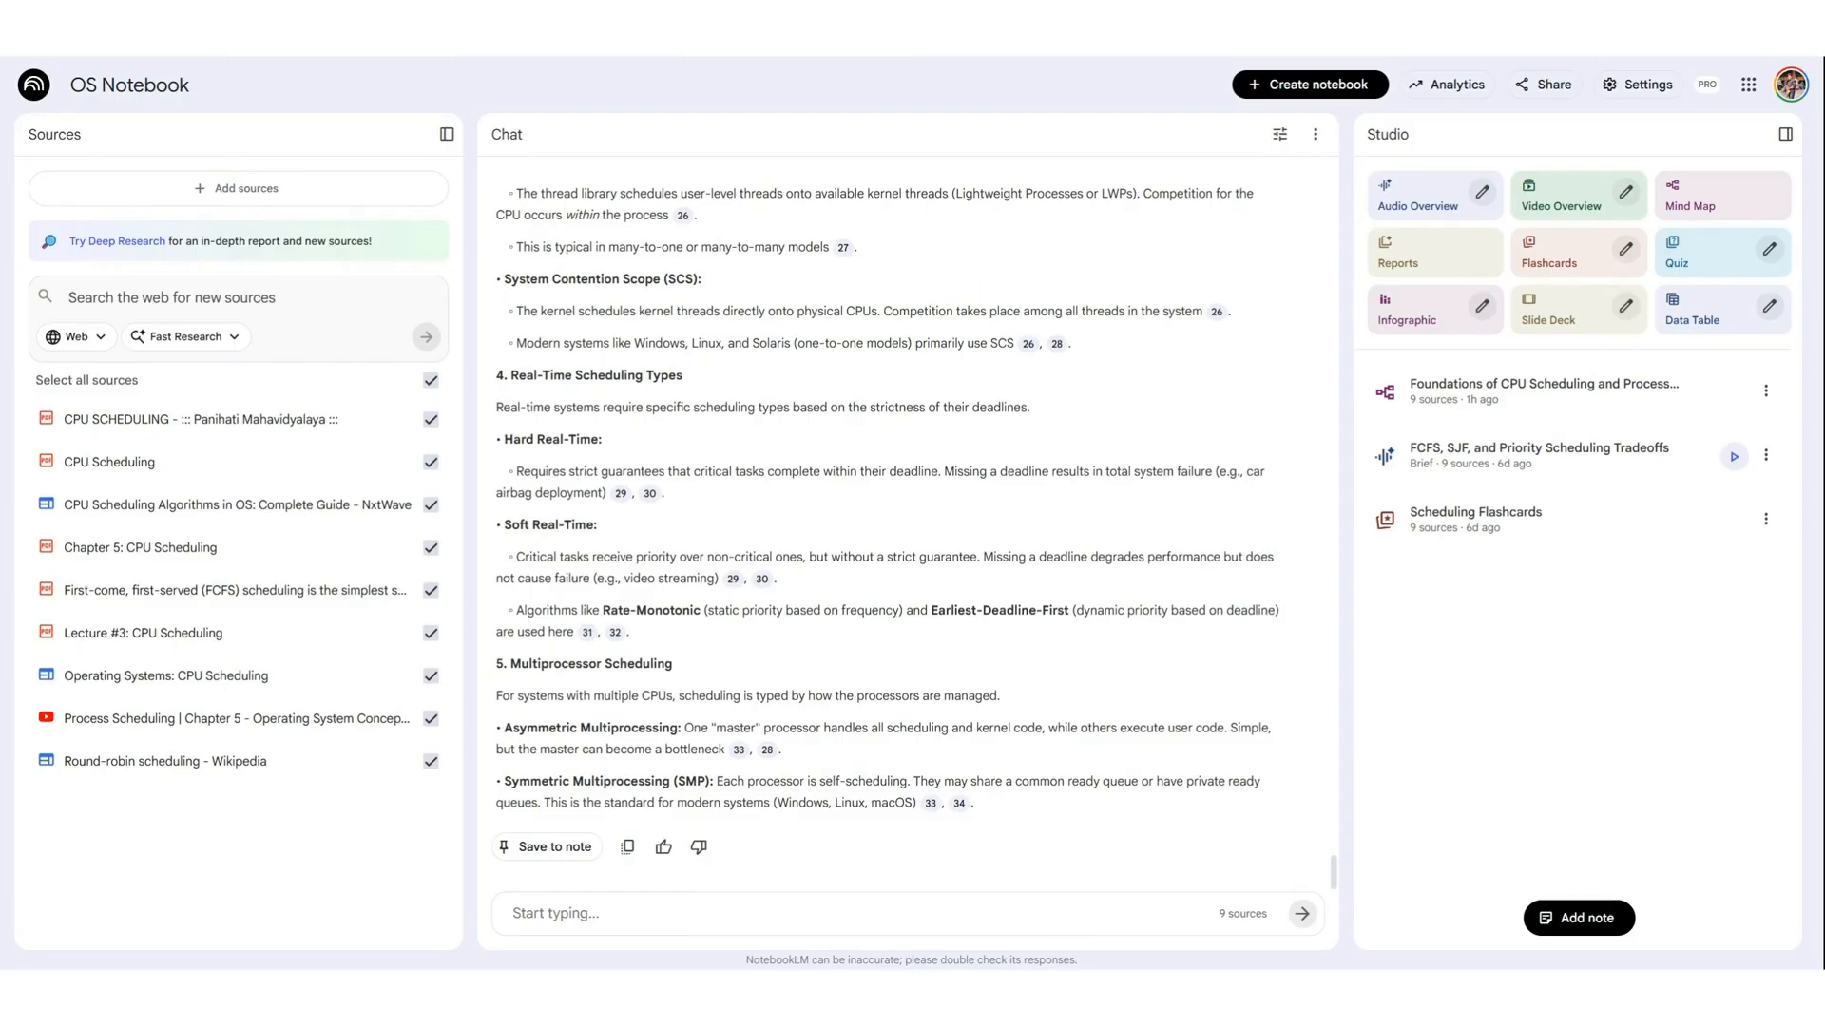
- Create a new notebook and paste the source-search prompt for the DBMS topic "SQL DML Operations — SELECT, INSERT, UPDATE, DELETE"
click(34, 87)
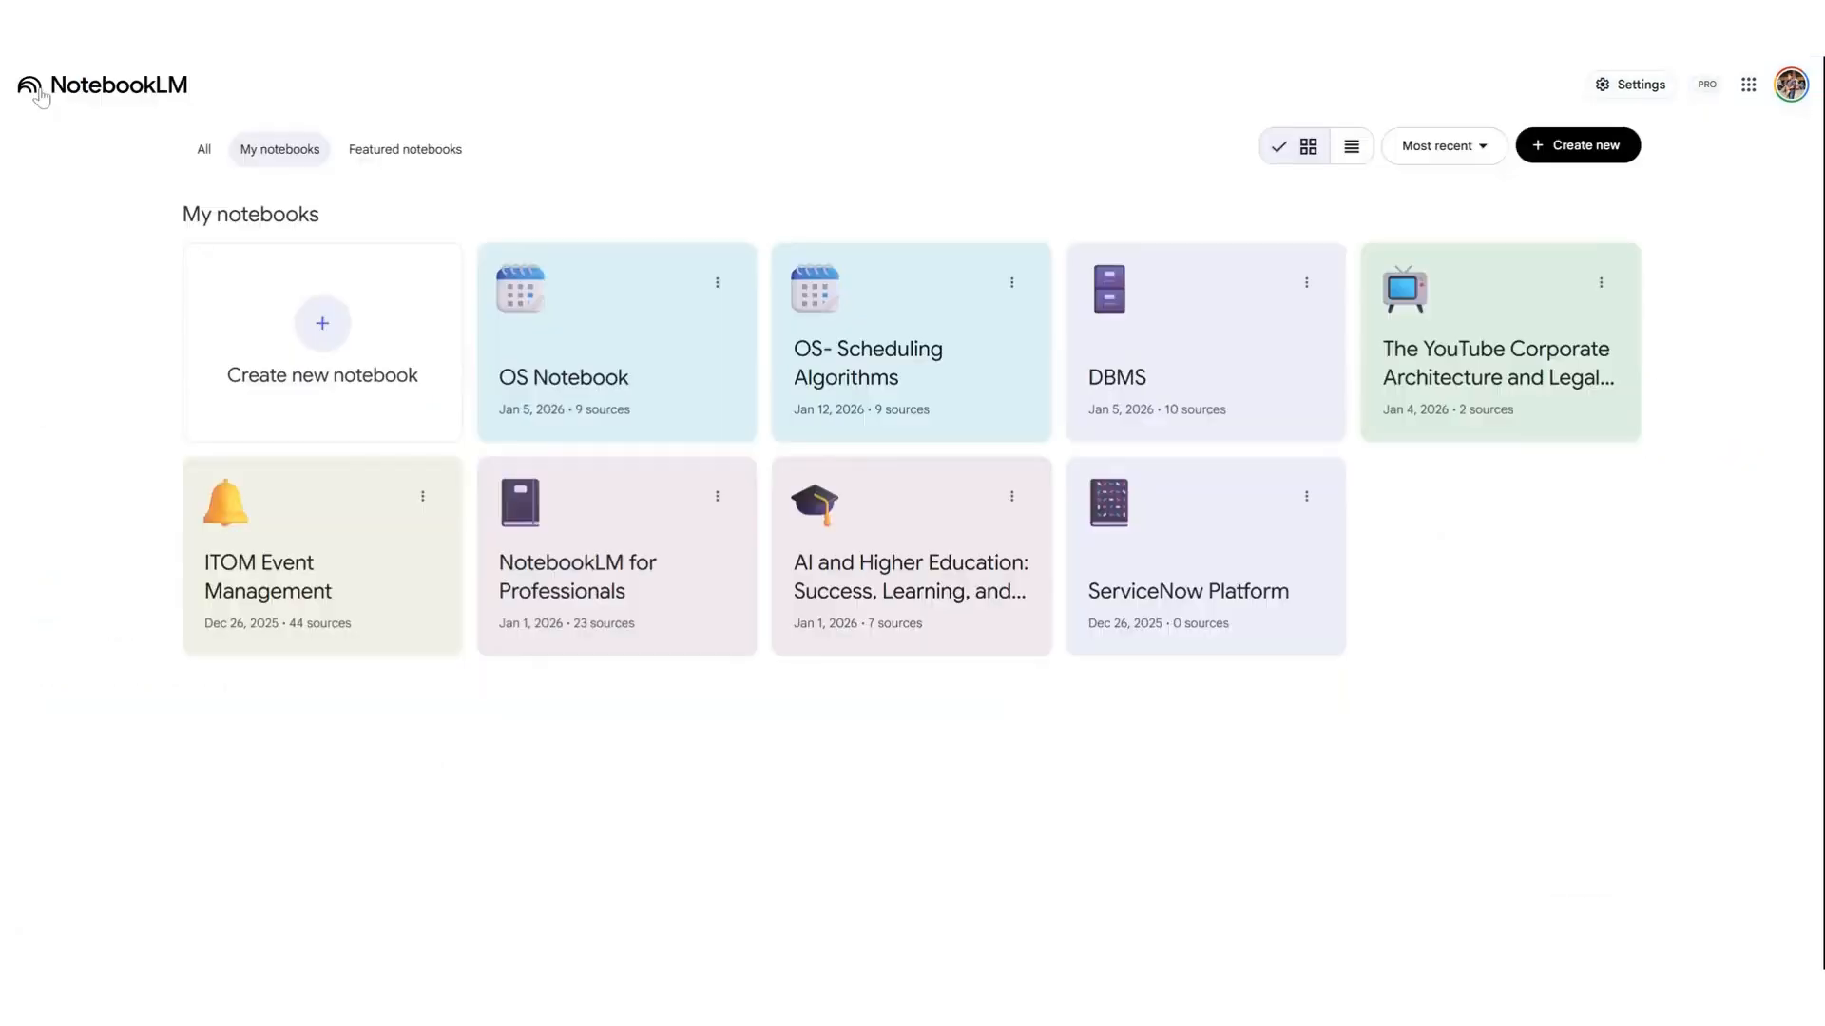
click(326, 339)
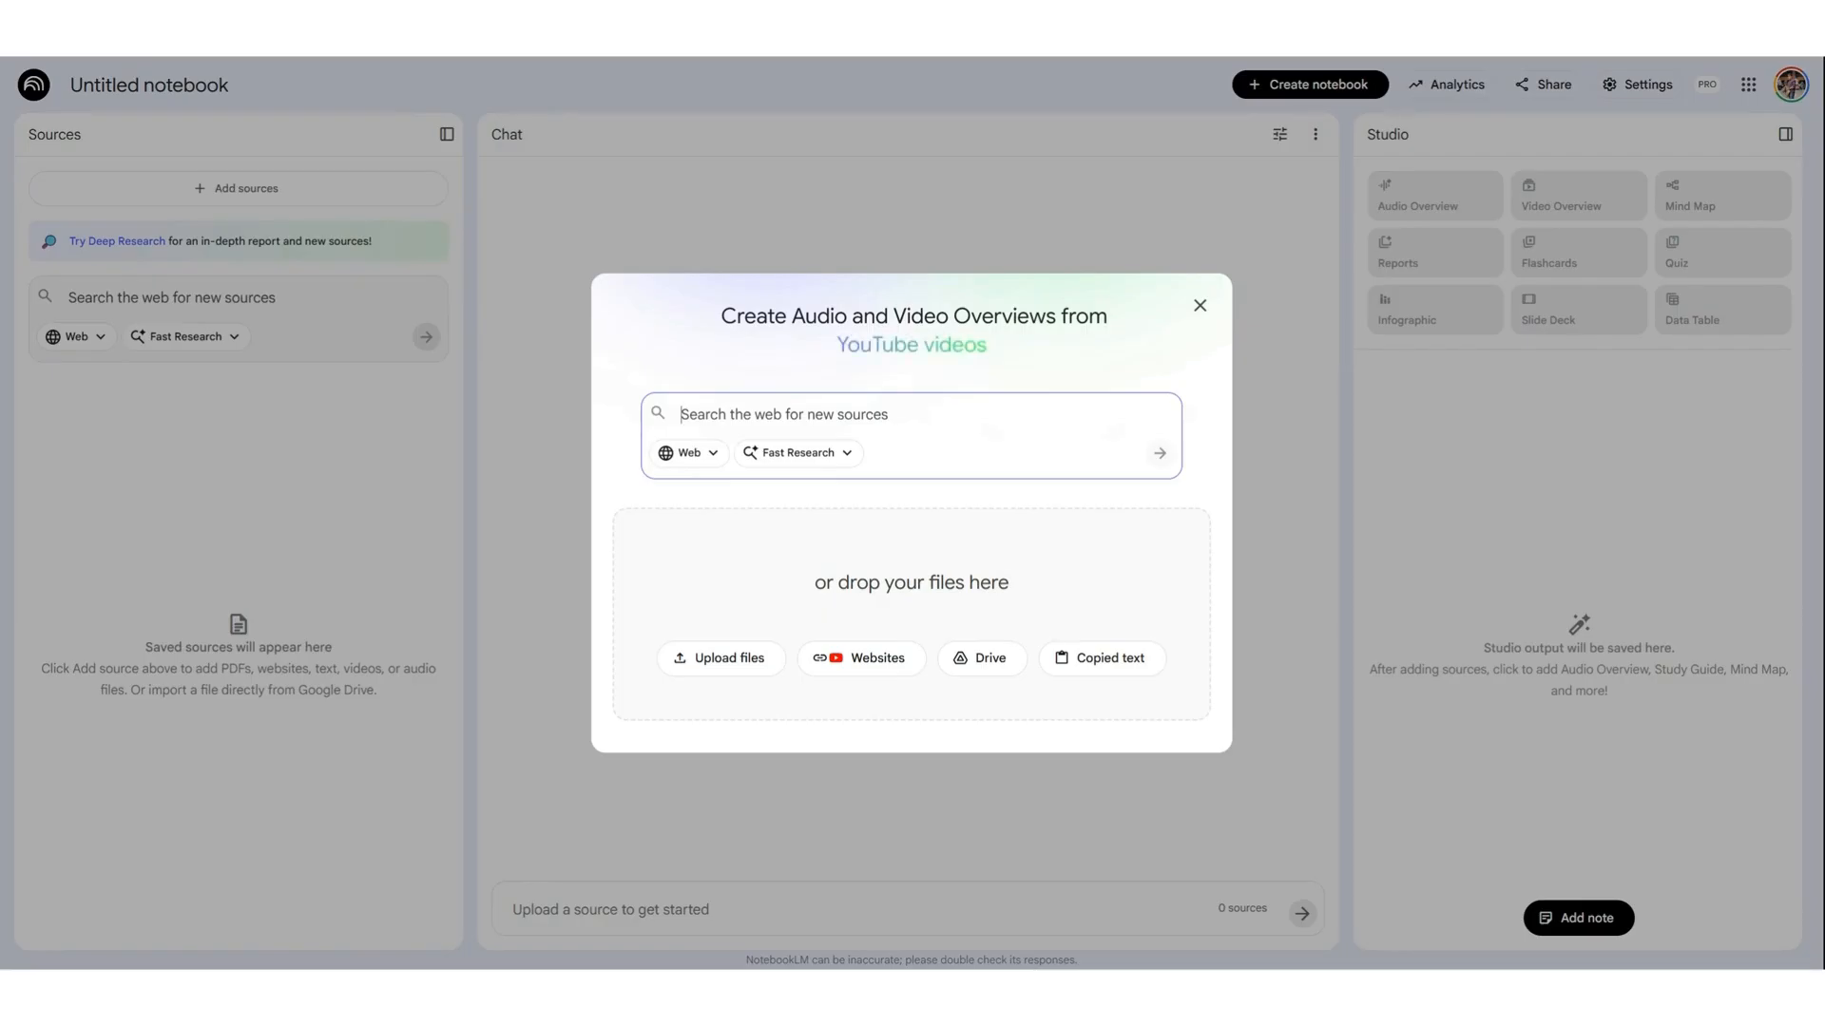
key(ctrl+v)
scroll(907, 432, up, 5)
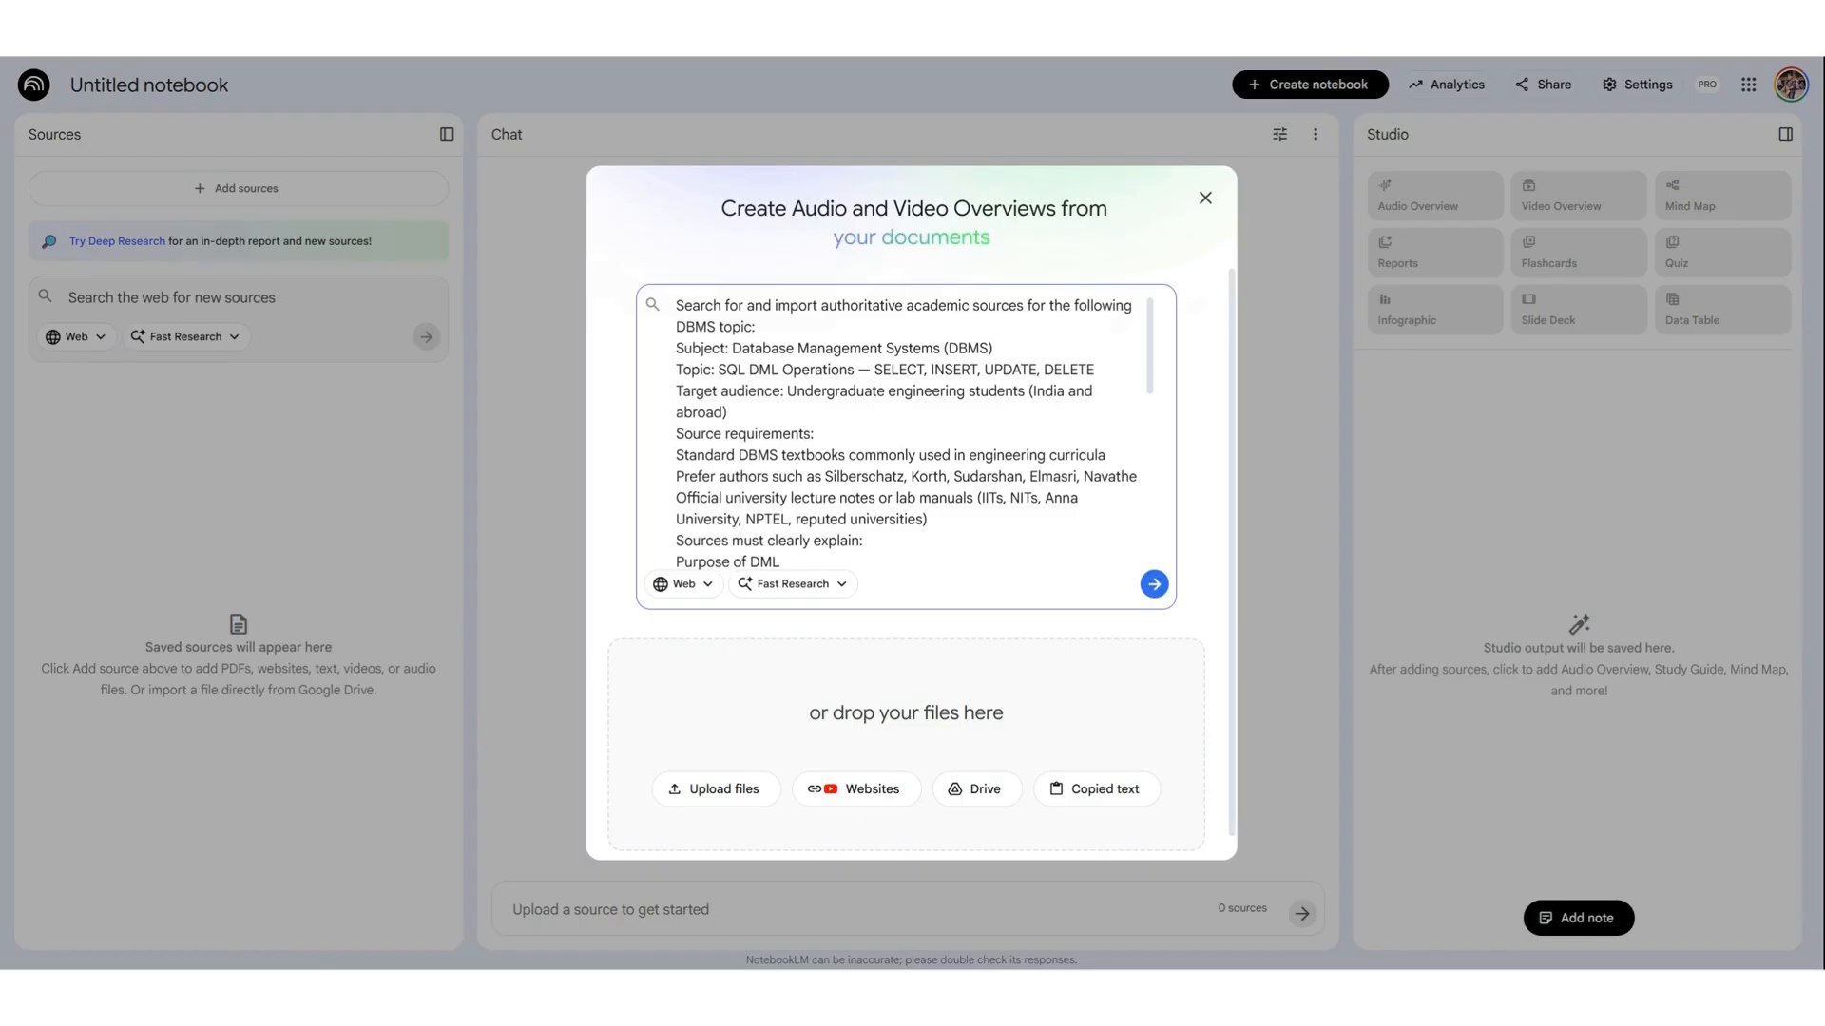
- Review the pasted source-search prompt from its subject and audience through source requirements and exclusions to the closing goal
drag(732, 349, 970, 348)
click(782, 370)
drag(871, 390, 996, 391)
scroll(906, 433, down, 1)
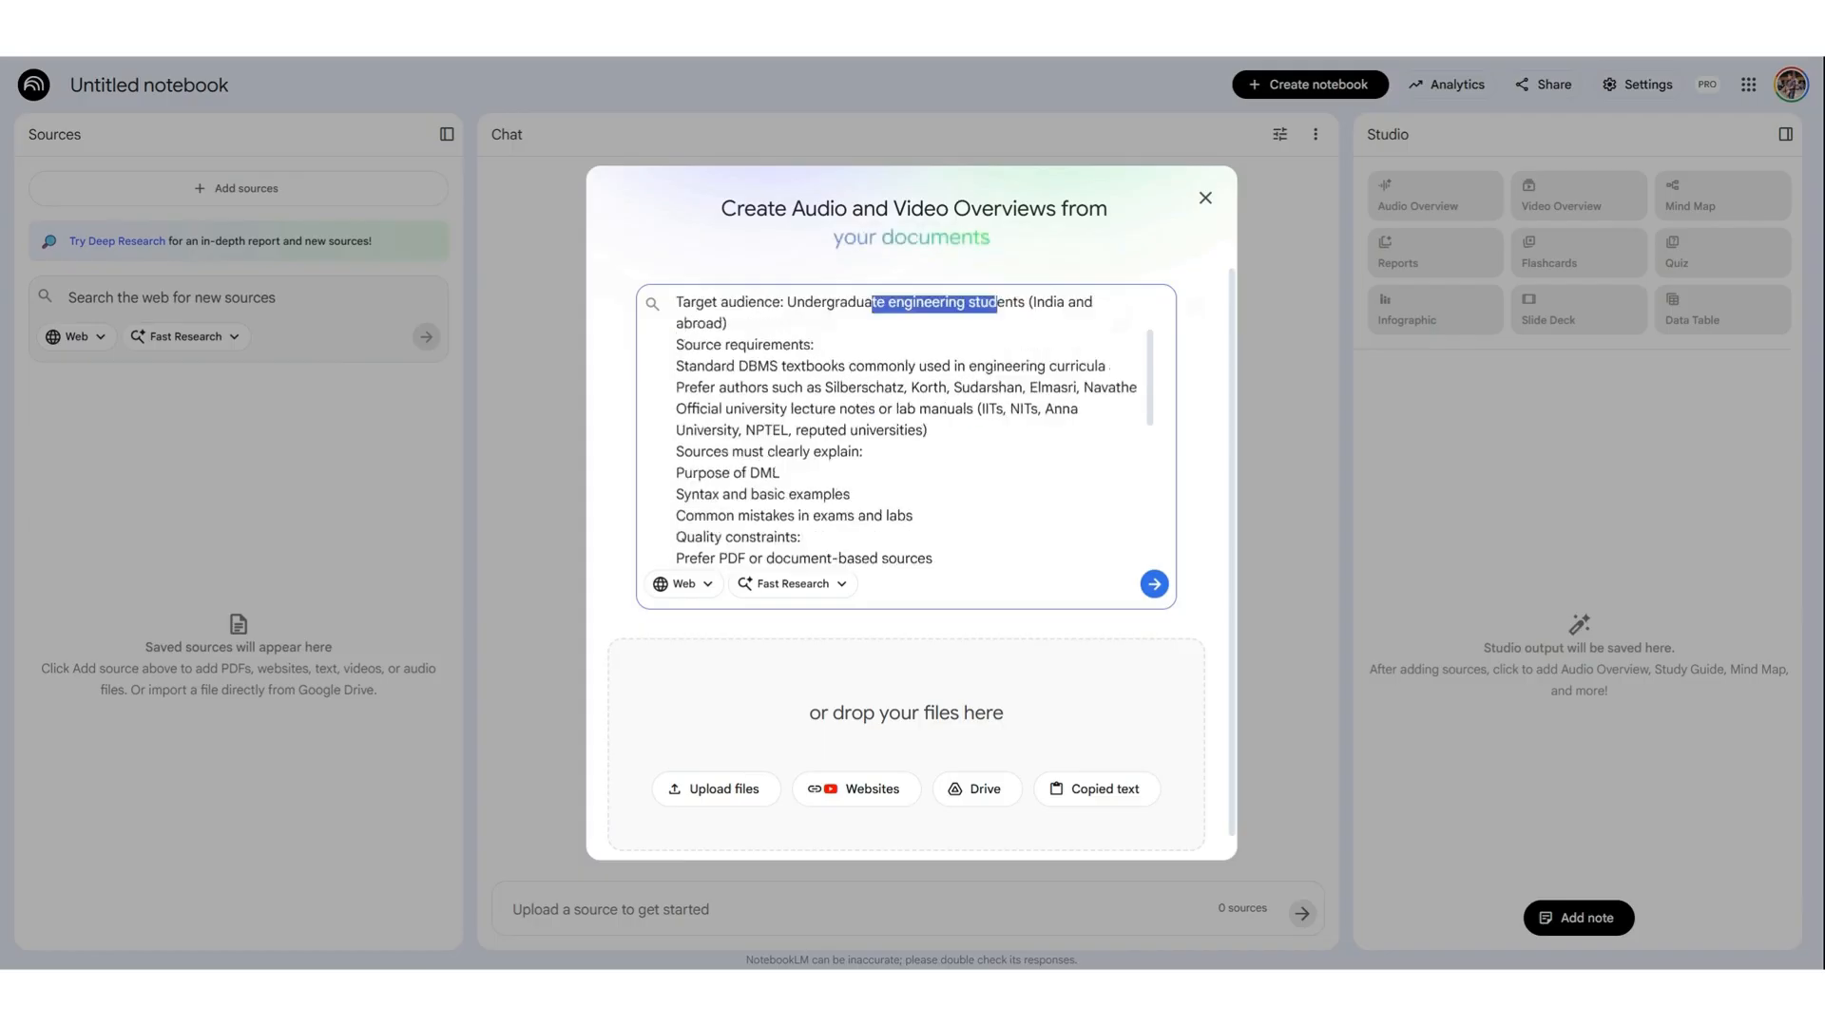
click(816, 345)
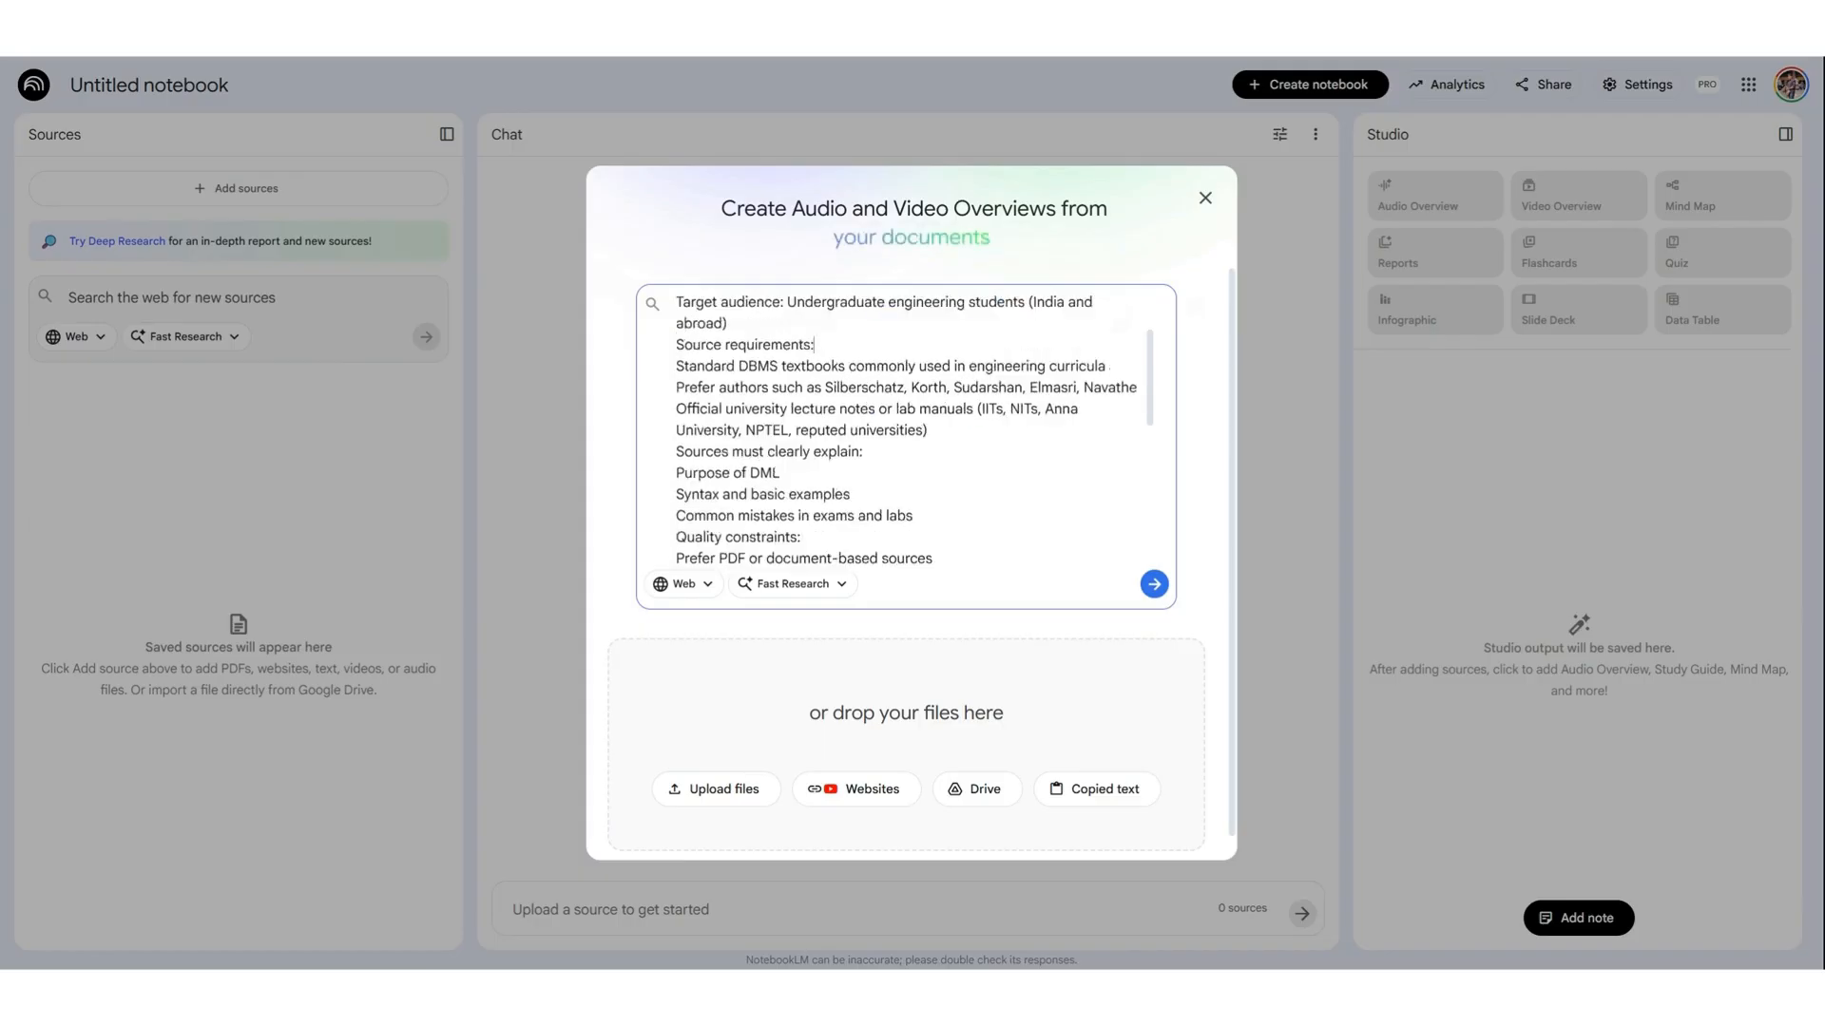
drag(683, 366, 821, 387)
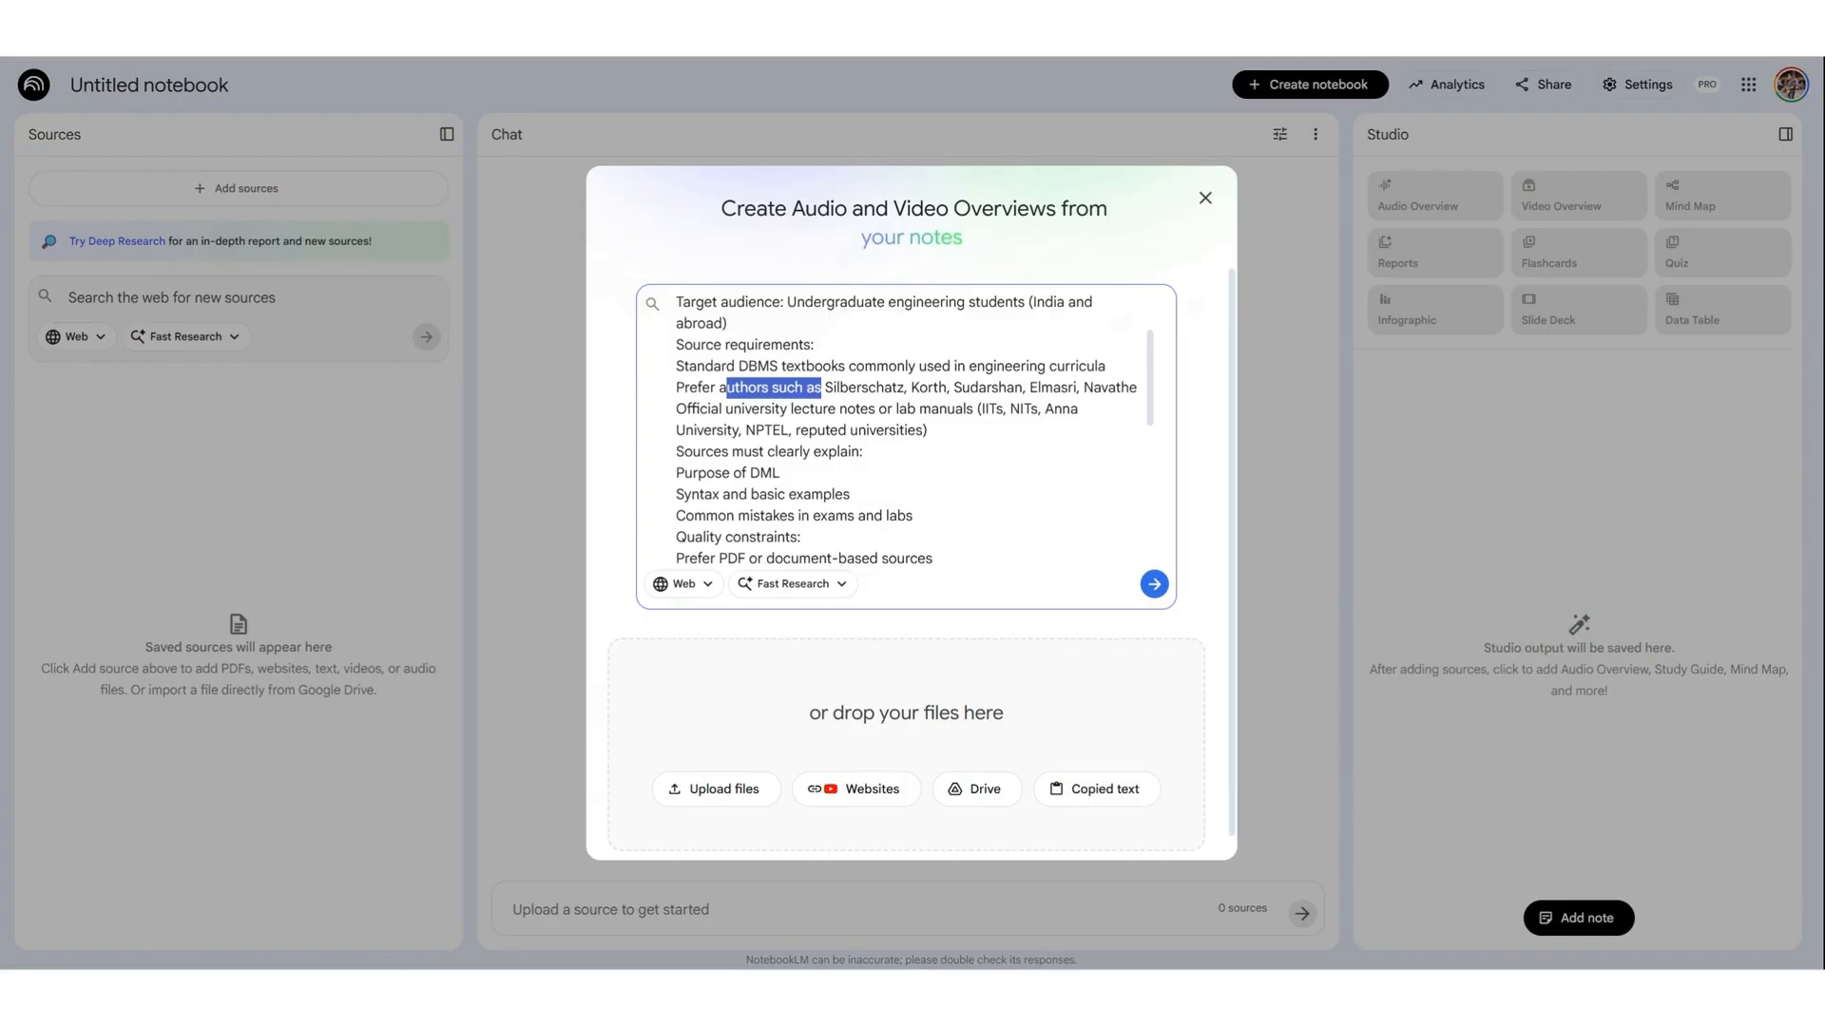
scroll(912, 432, down, 1)
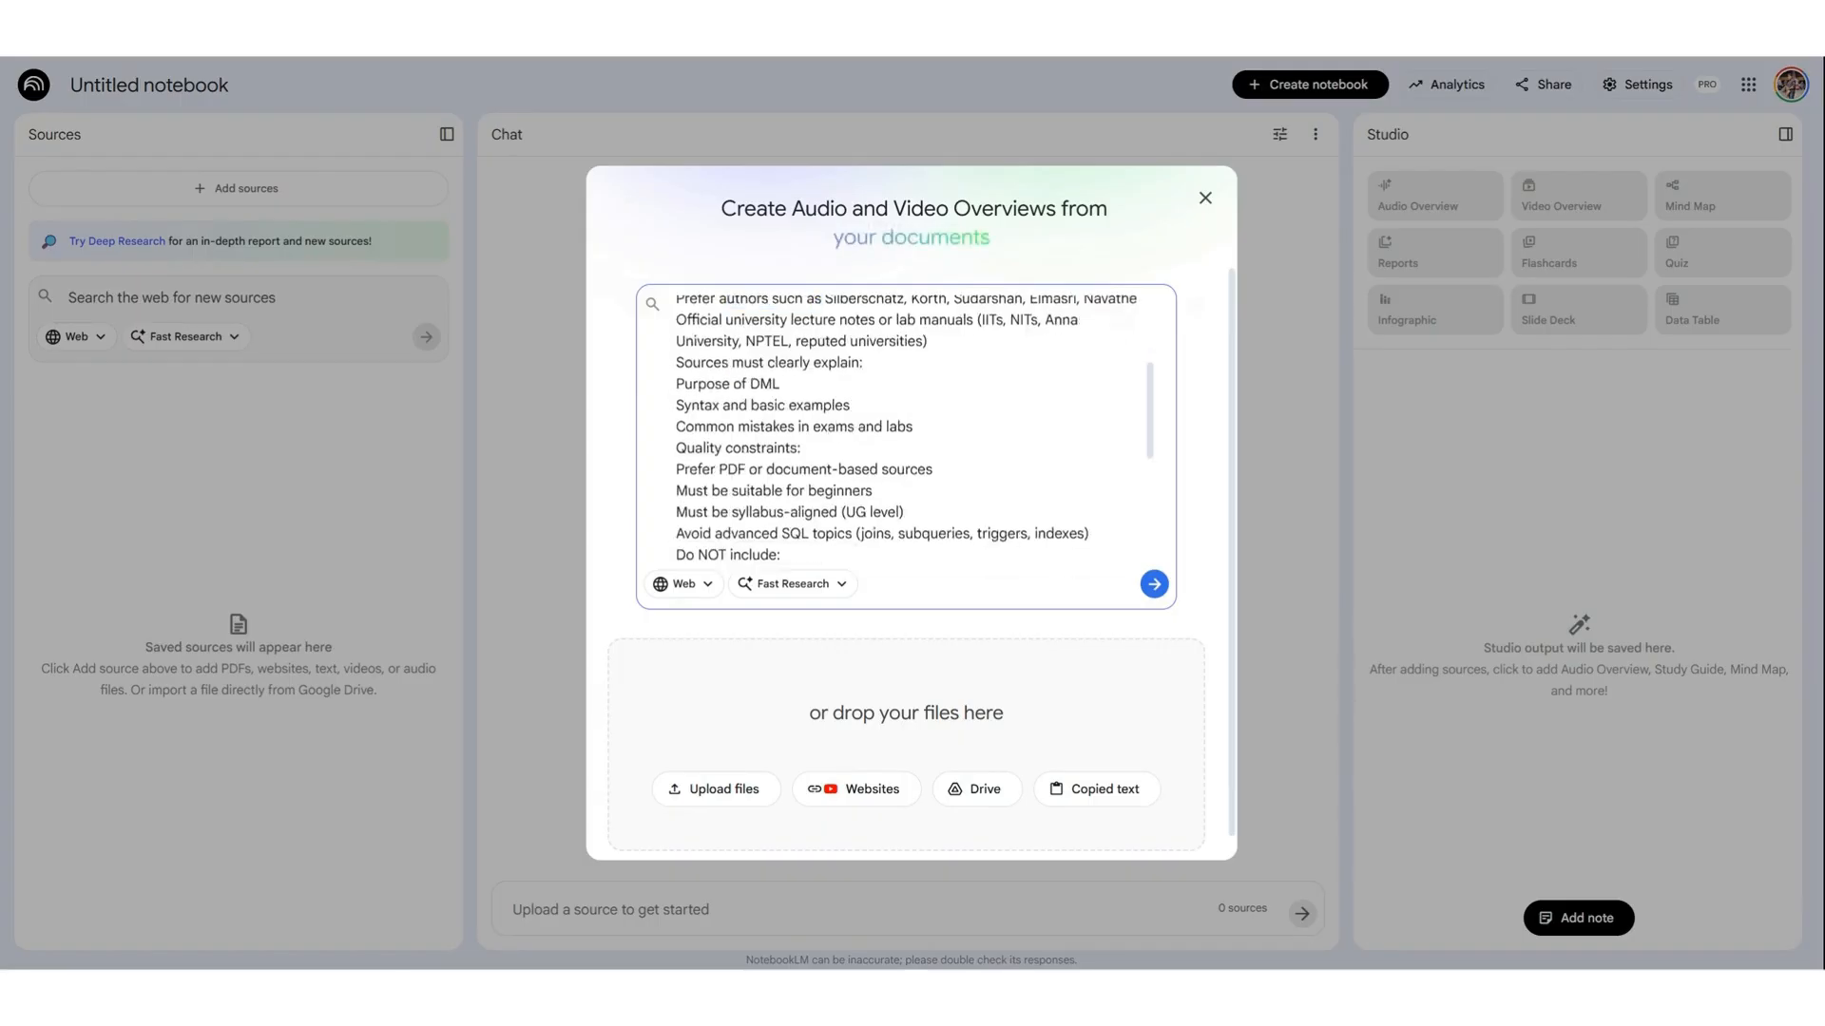
drag(684, 406, 760, 406)
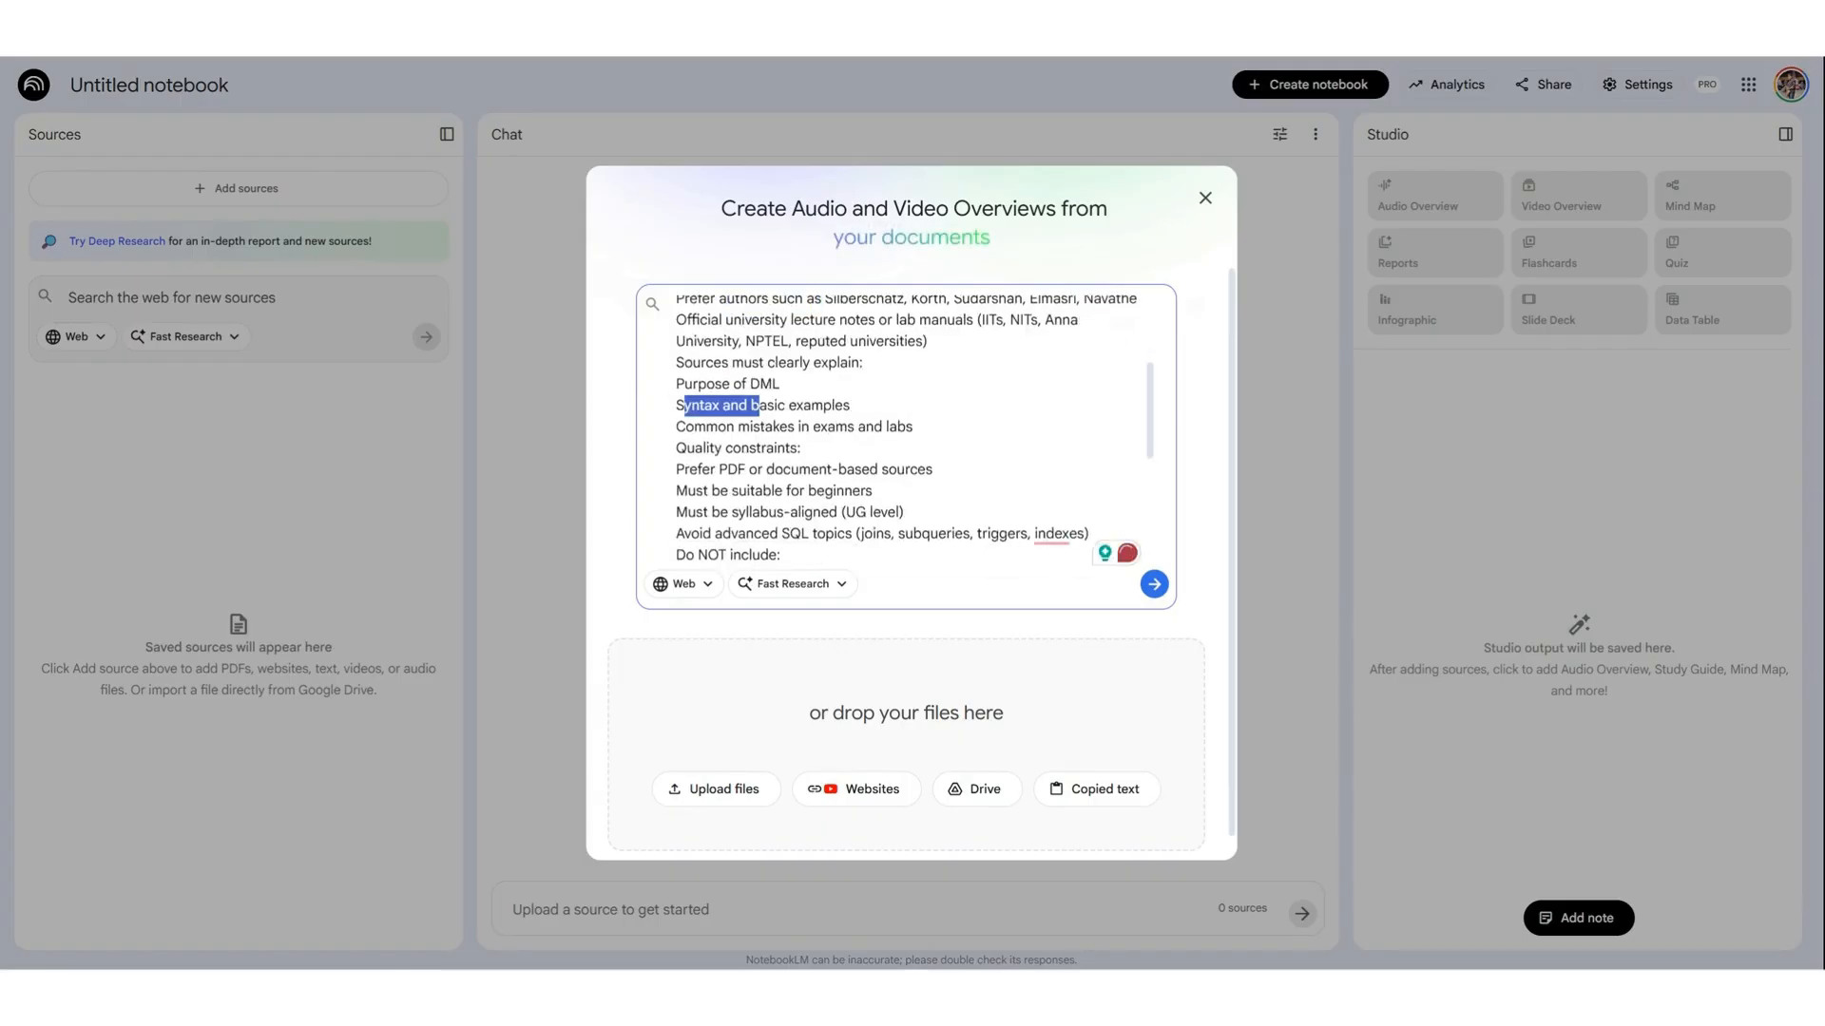
scroll(901, 422, down, 2)
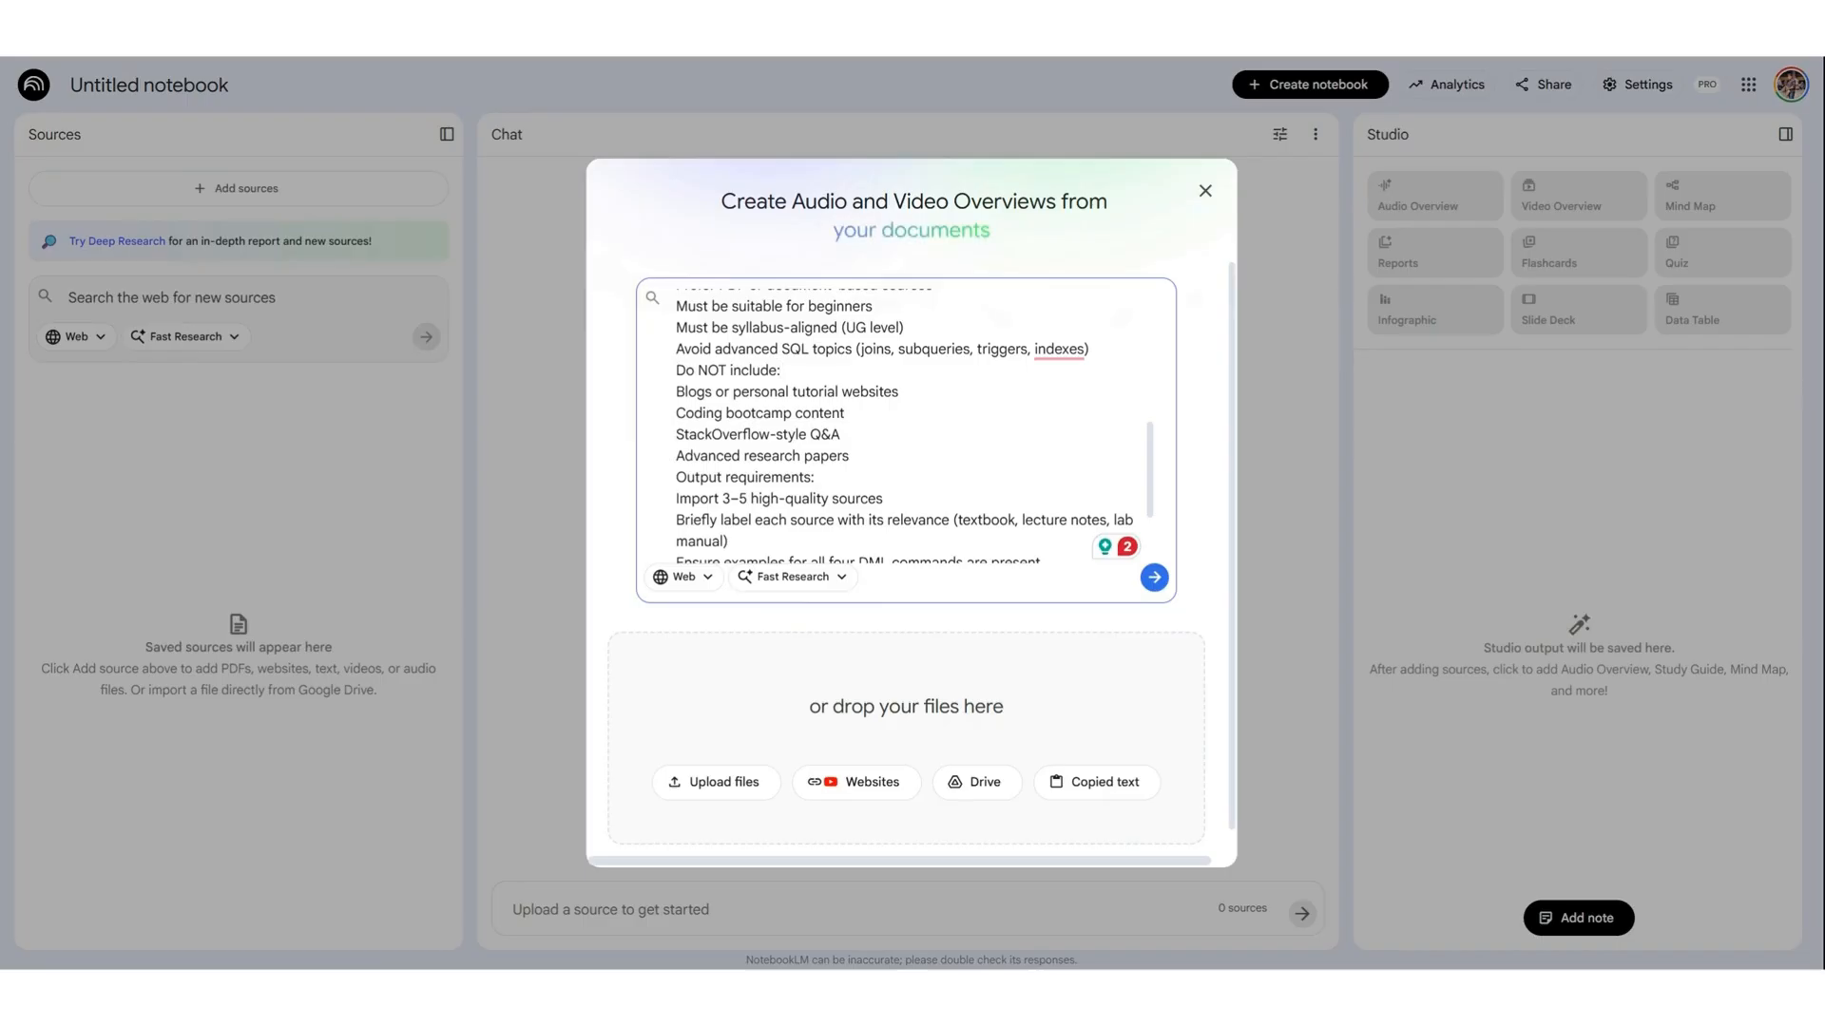
scroll(779, 370, down, 1)
scroll(907, 427, down, 1)
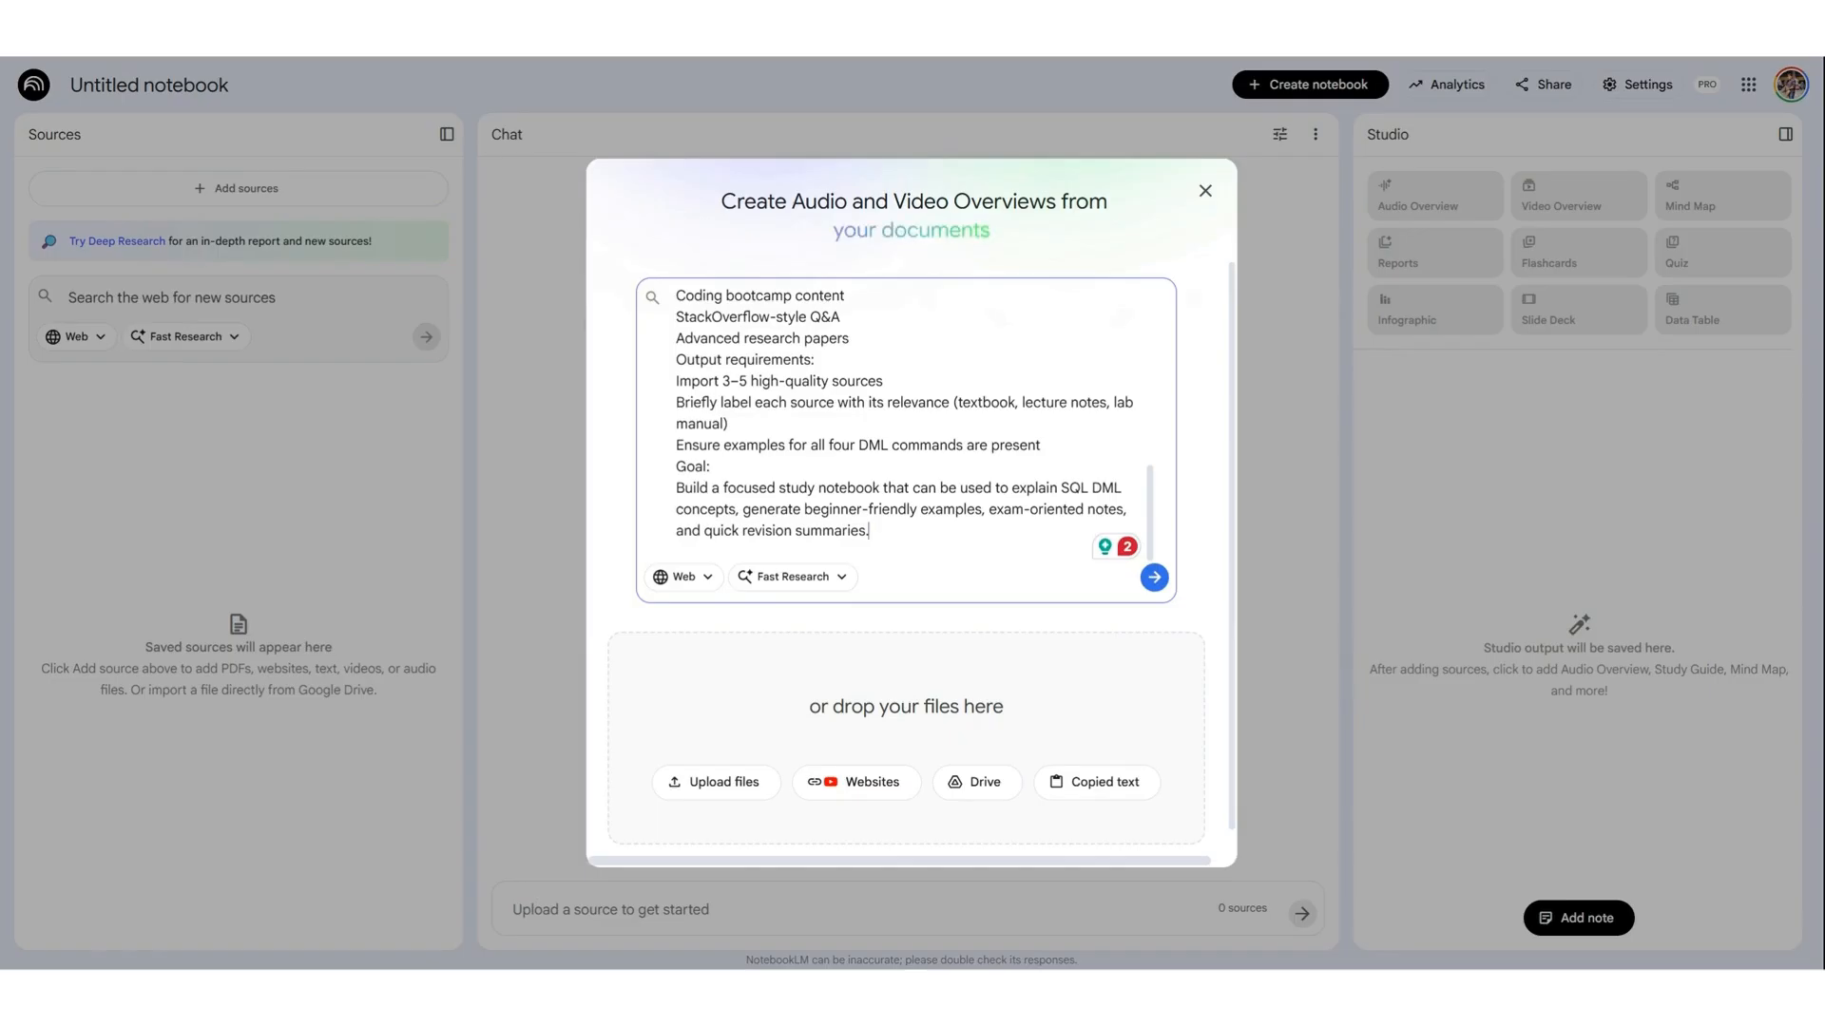
drag(871, 532, 786, 487)
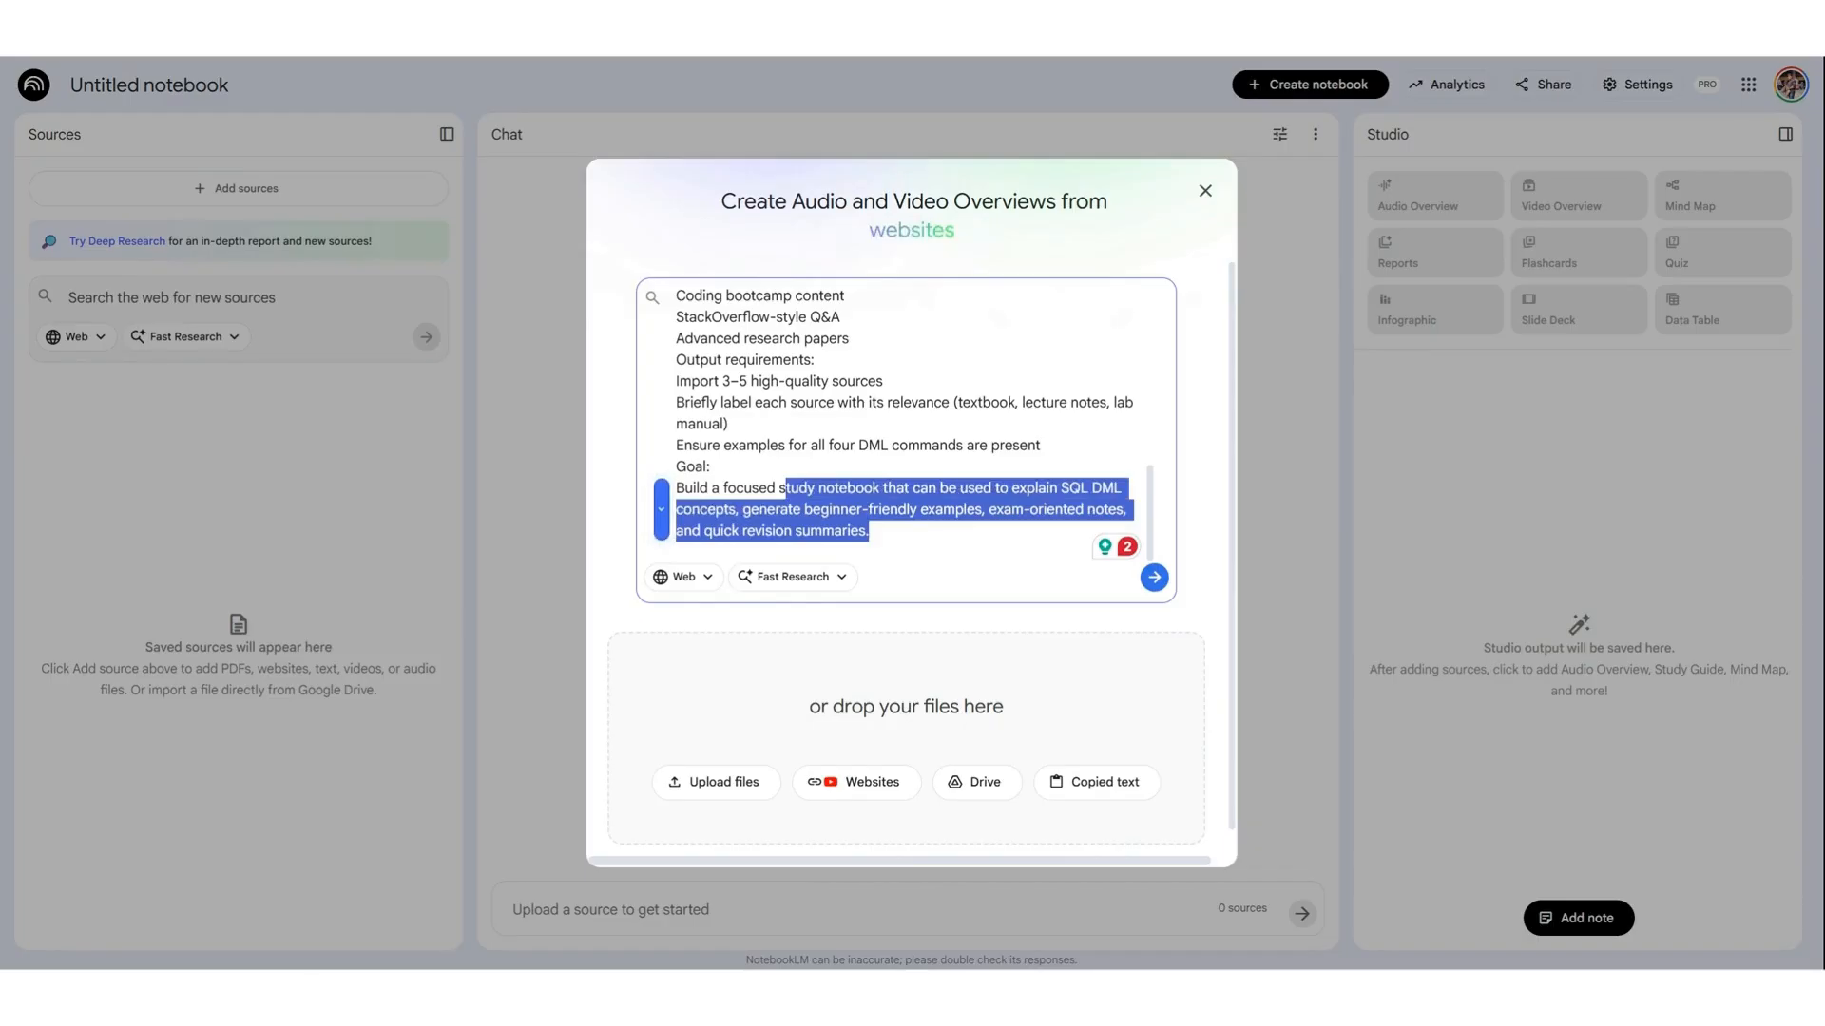
click(870, 532)
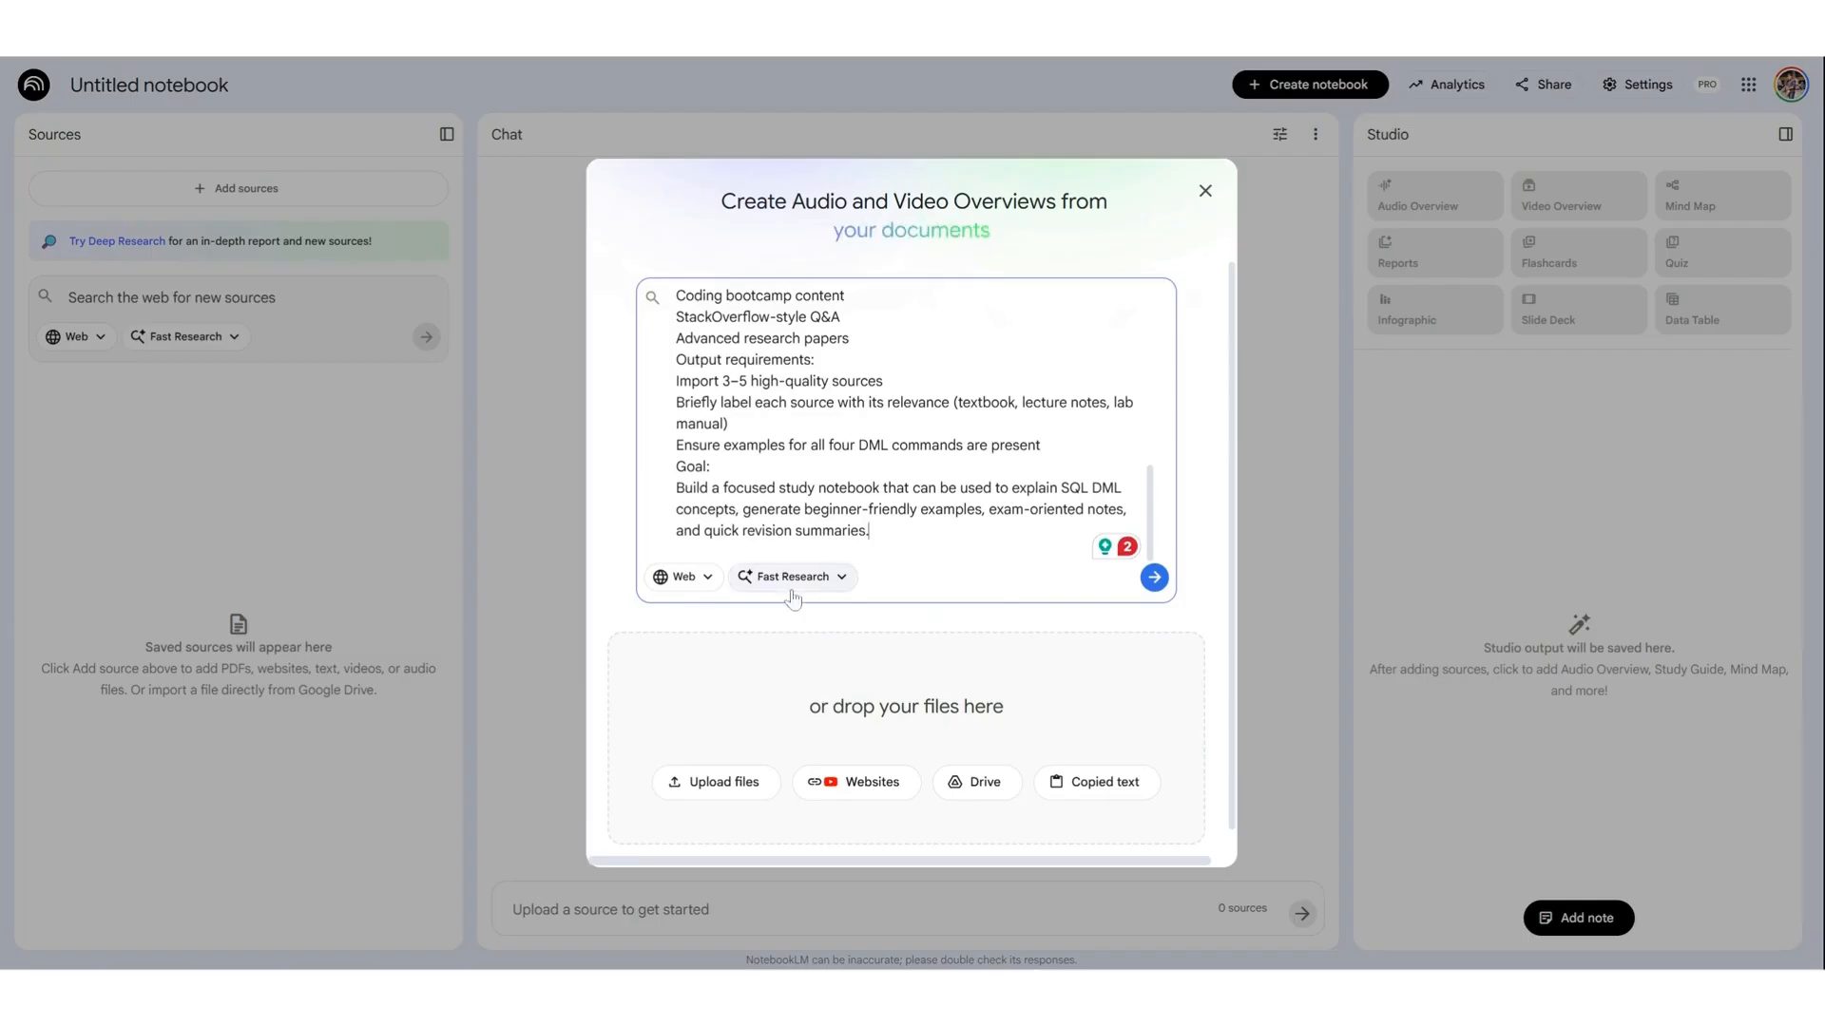
- Run the prompt as a Fast Research web search and import the sources it finds into the notebook
click(1155, 579)
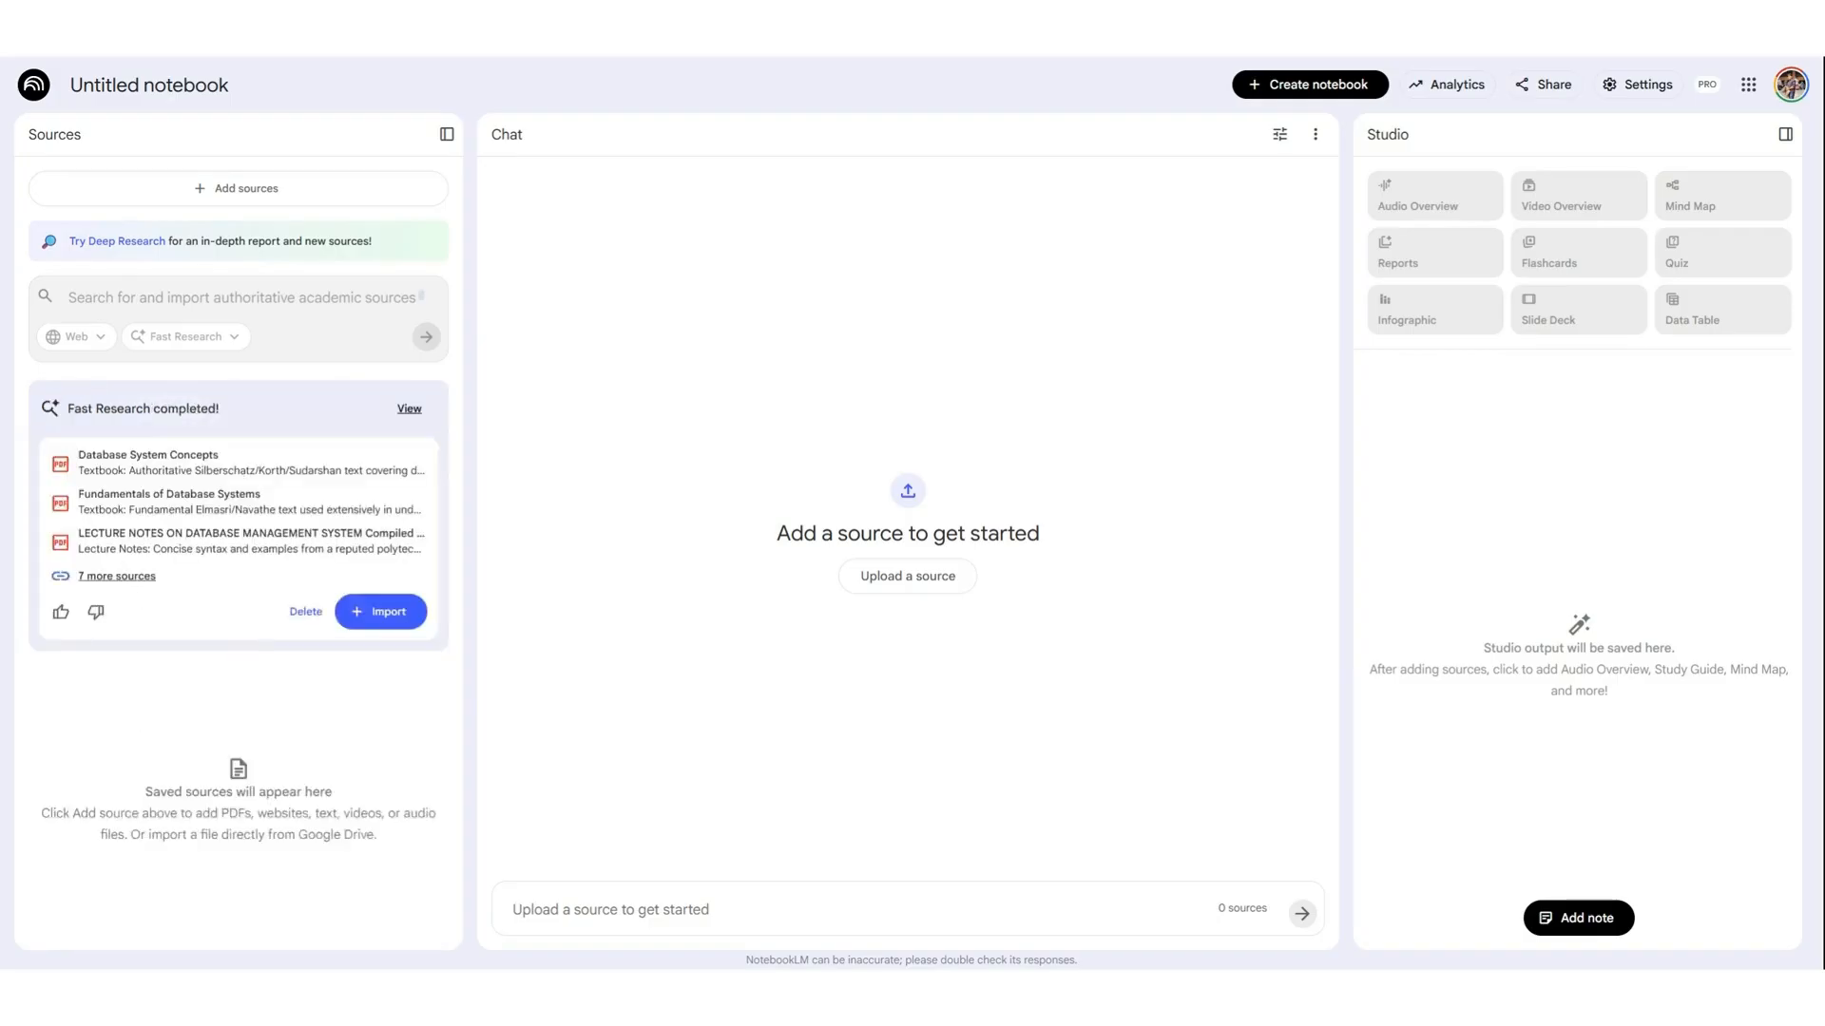
click(387, 619)
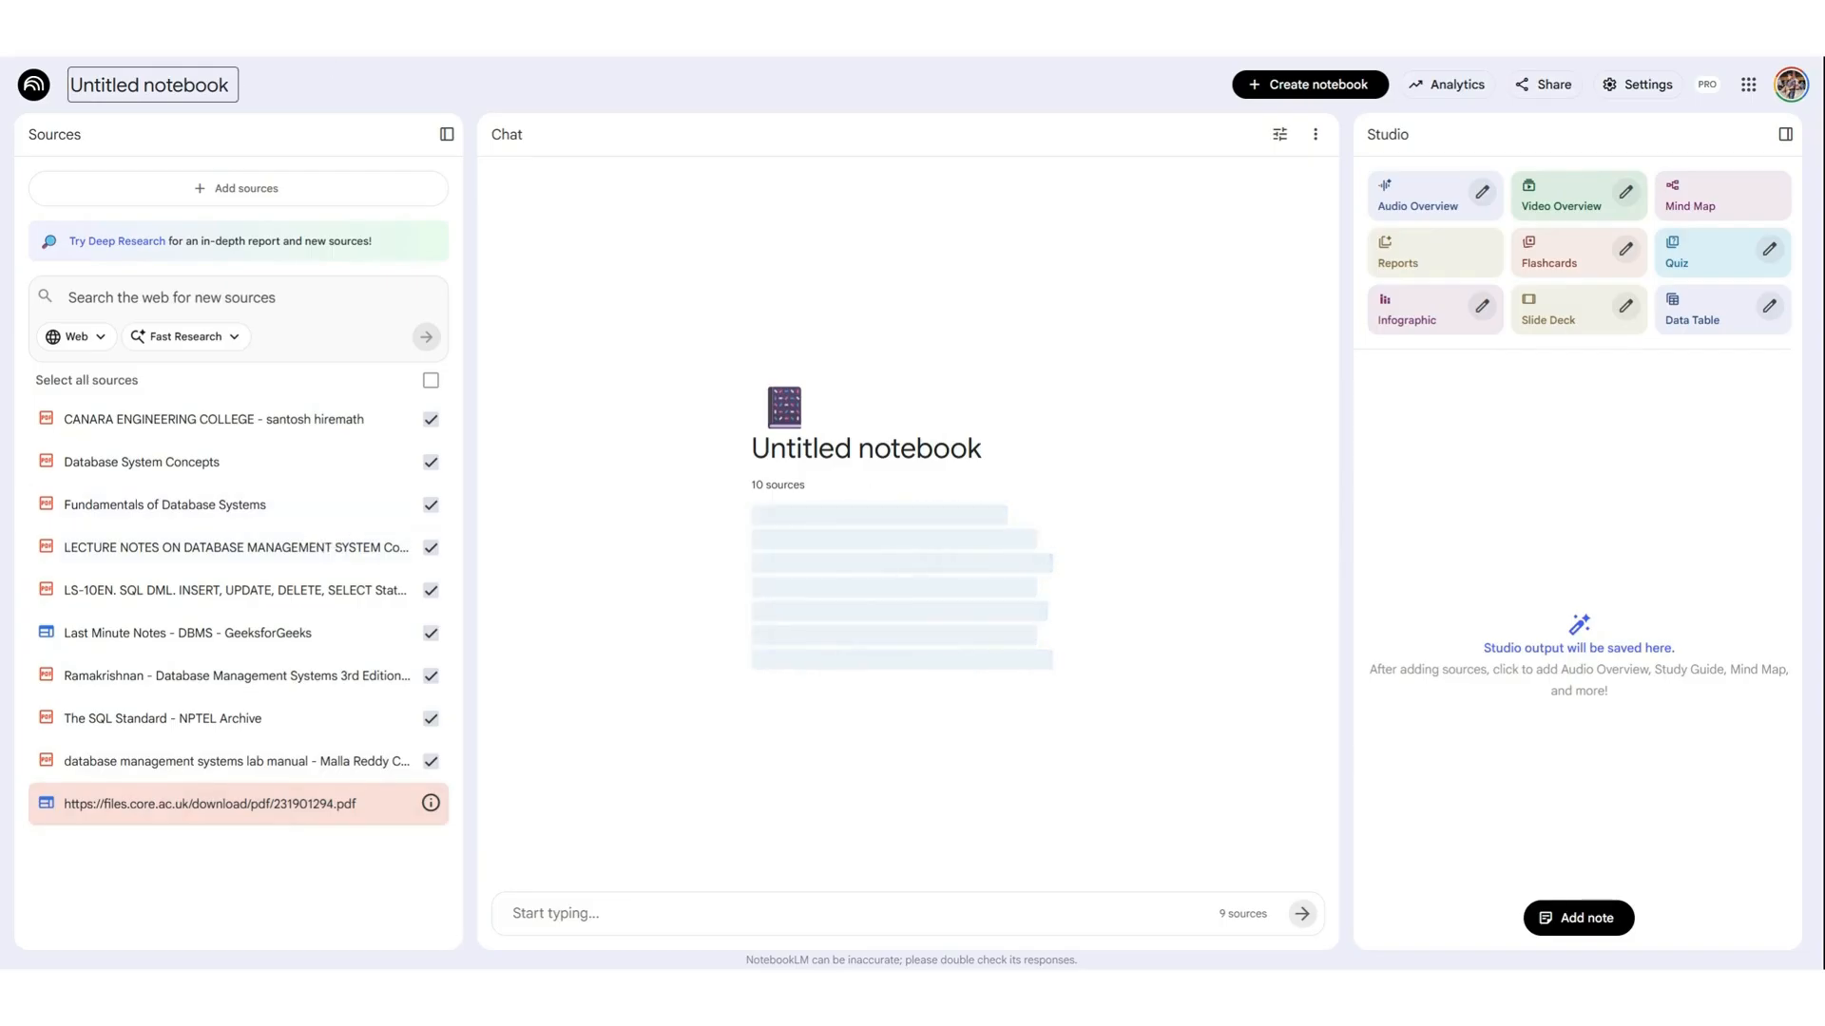
- Rename the untitled notebook as "DBMS Notebook-DML" and look over its generated source summary
double_click(173, 86)
key(BackSpace)
key(BackSpace)
key(BackSpace)
key(BackSpace)
key(BackSpace)
key(BackSpace)
key(BackSpace)
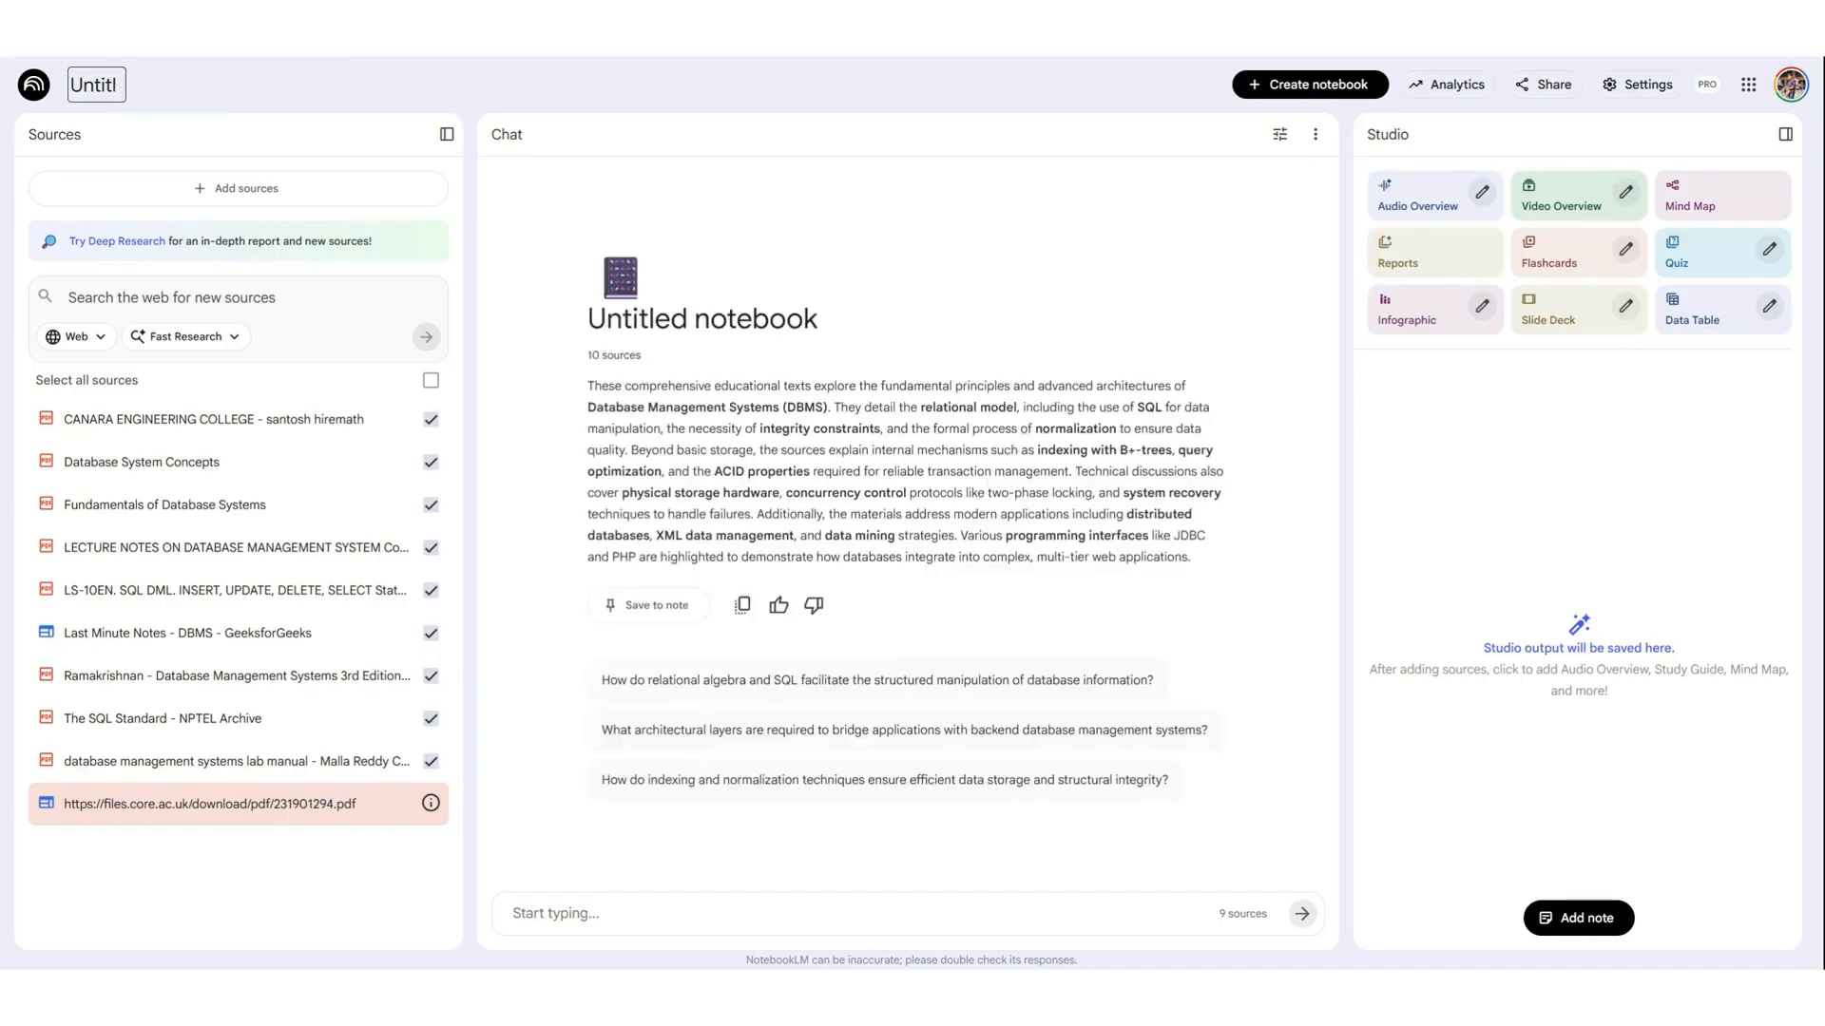
key(BackSpace)
key(BackSpace)
key(BackSpace)
text(D)
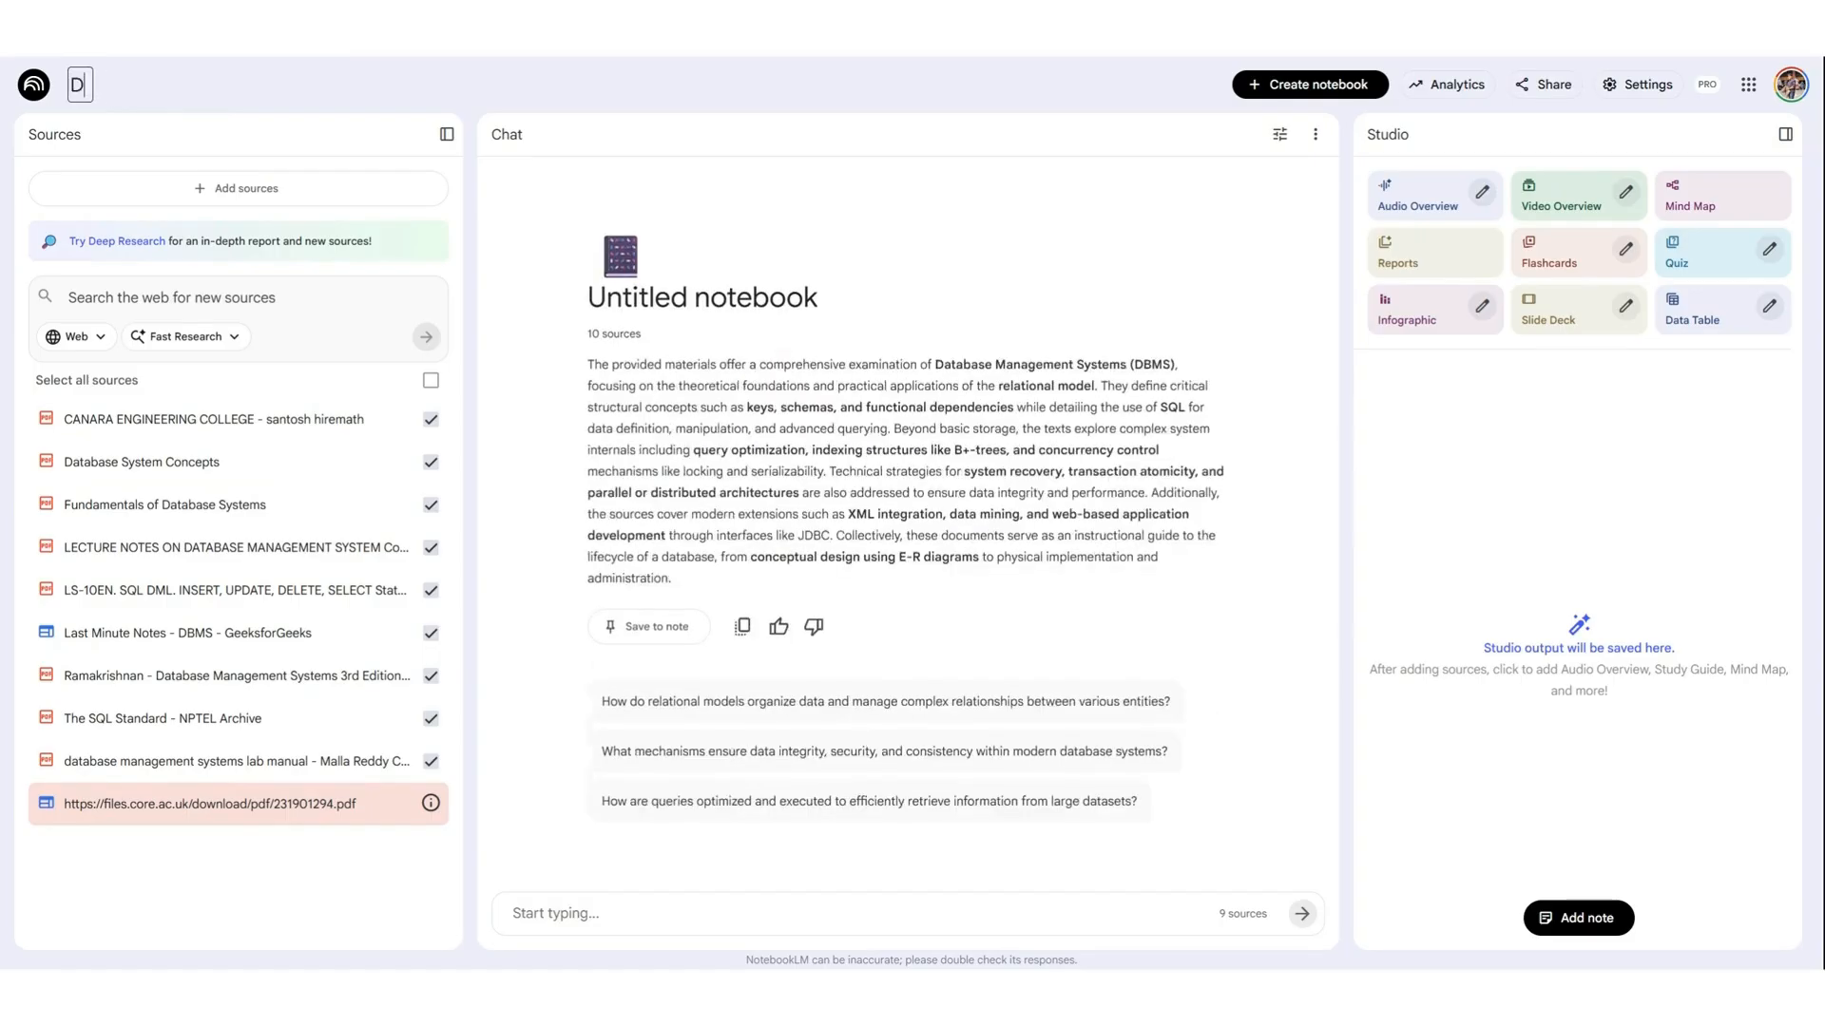
text(BMS Notebook)
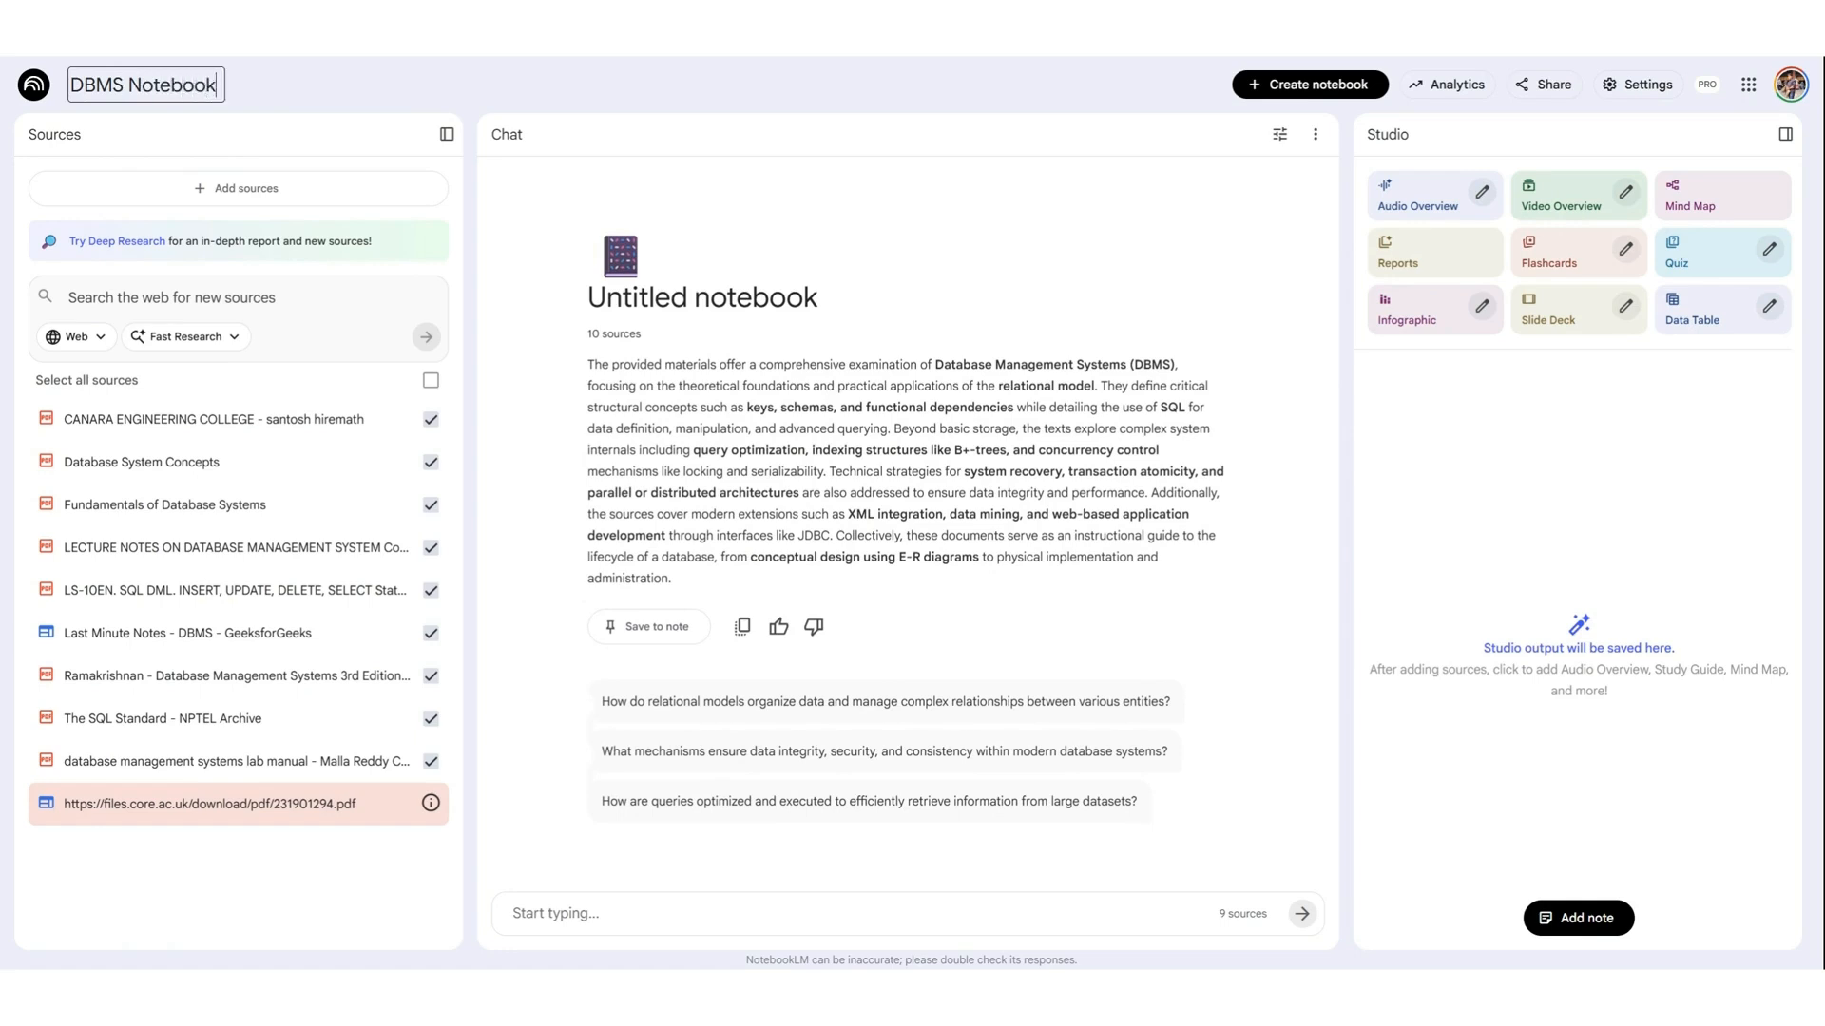
text(-DML)
key(Return)
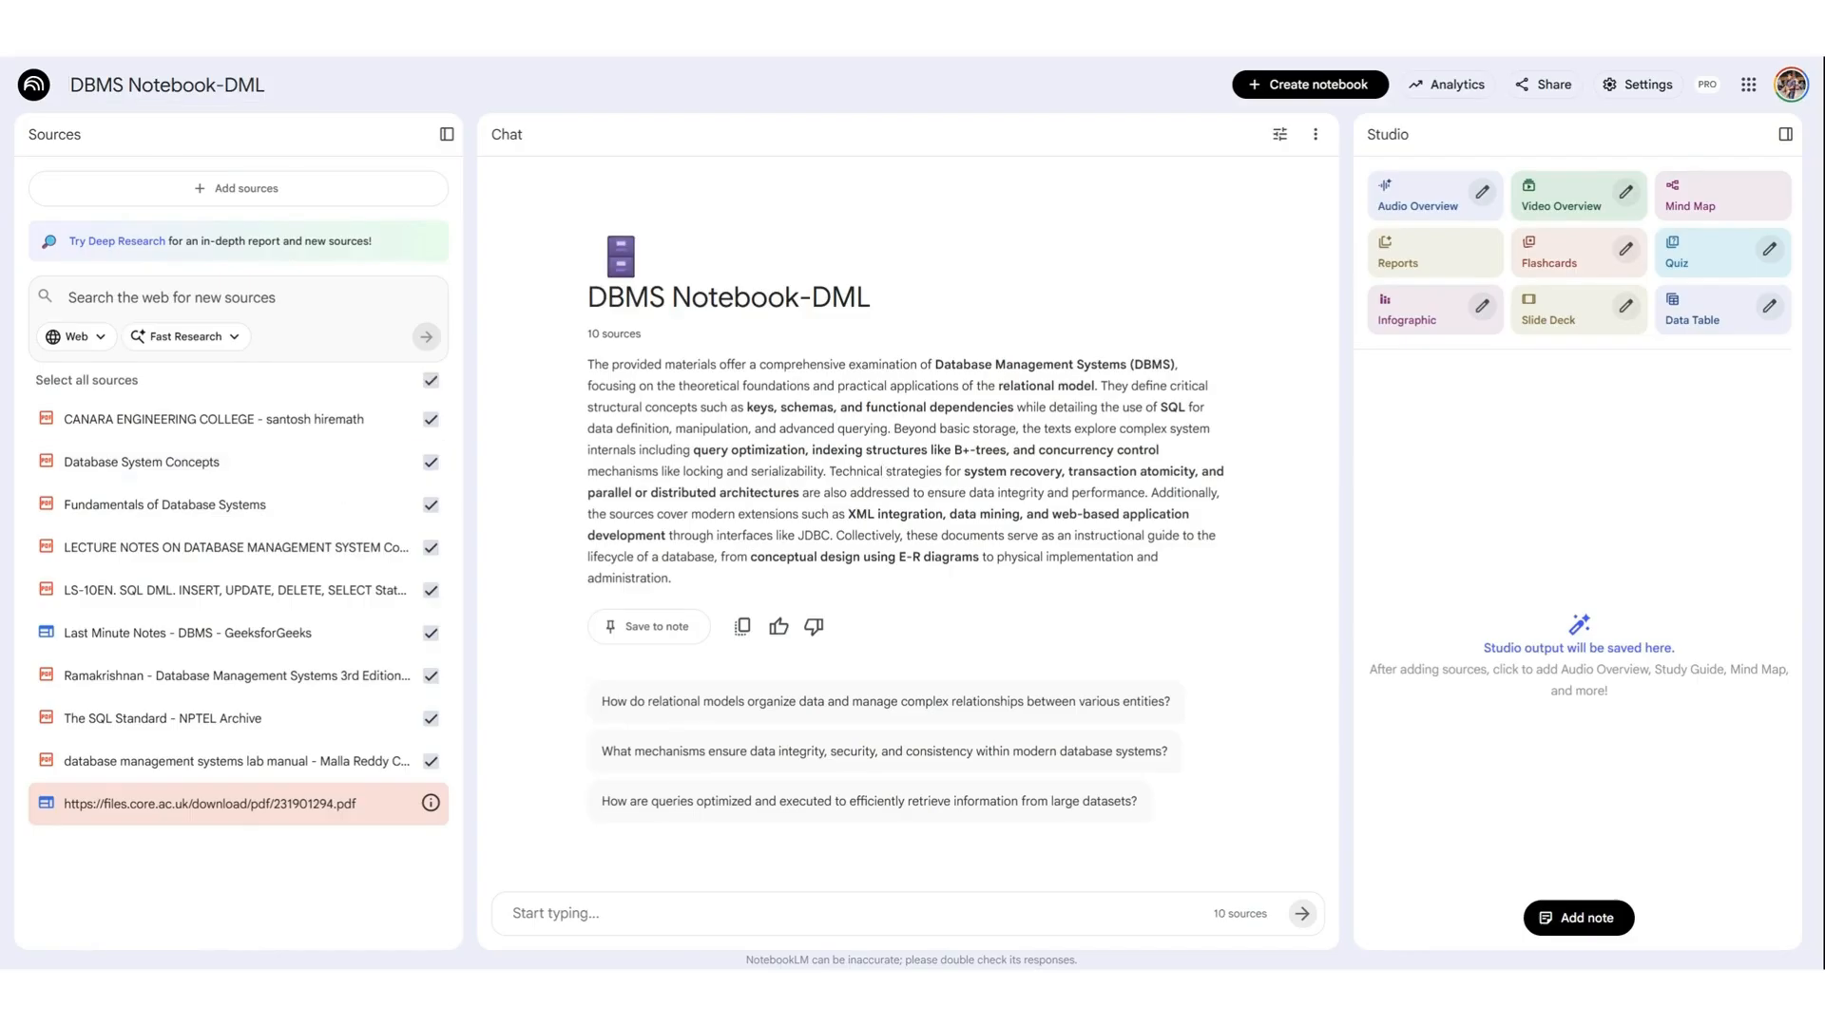
drag(594, 365, 749, 557)
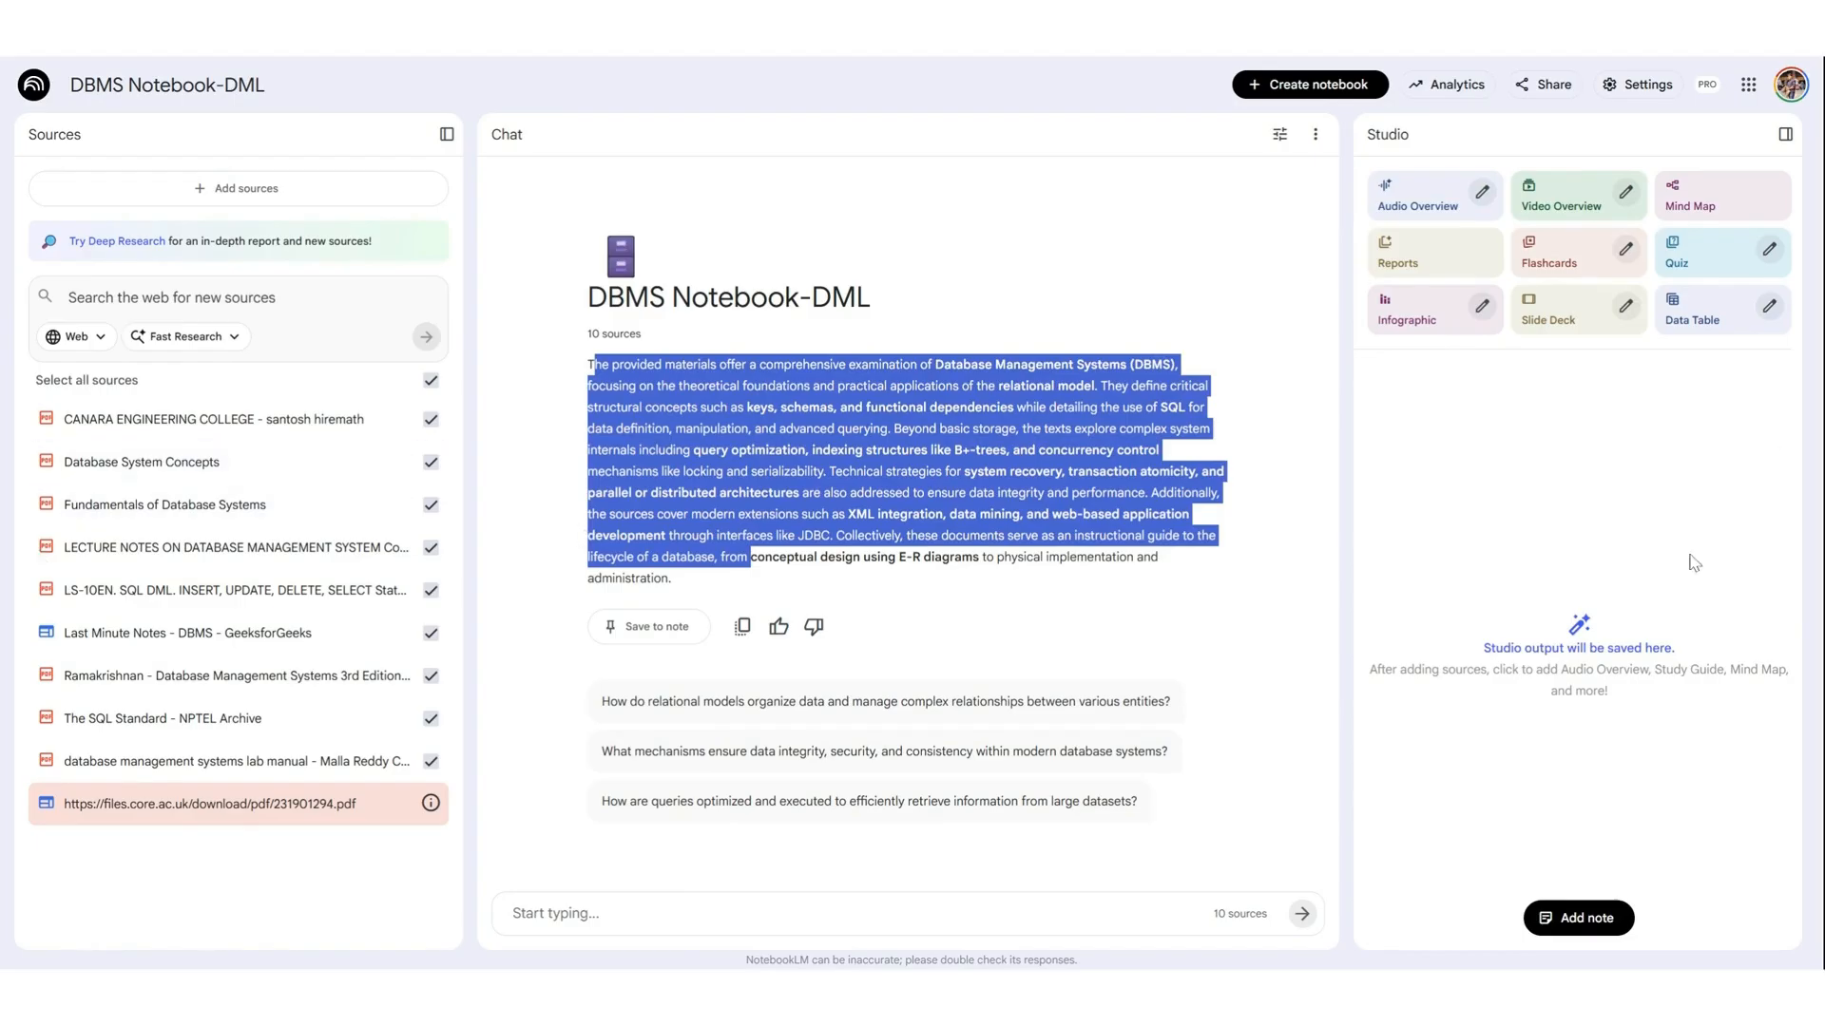
click(1142, 607)
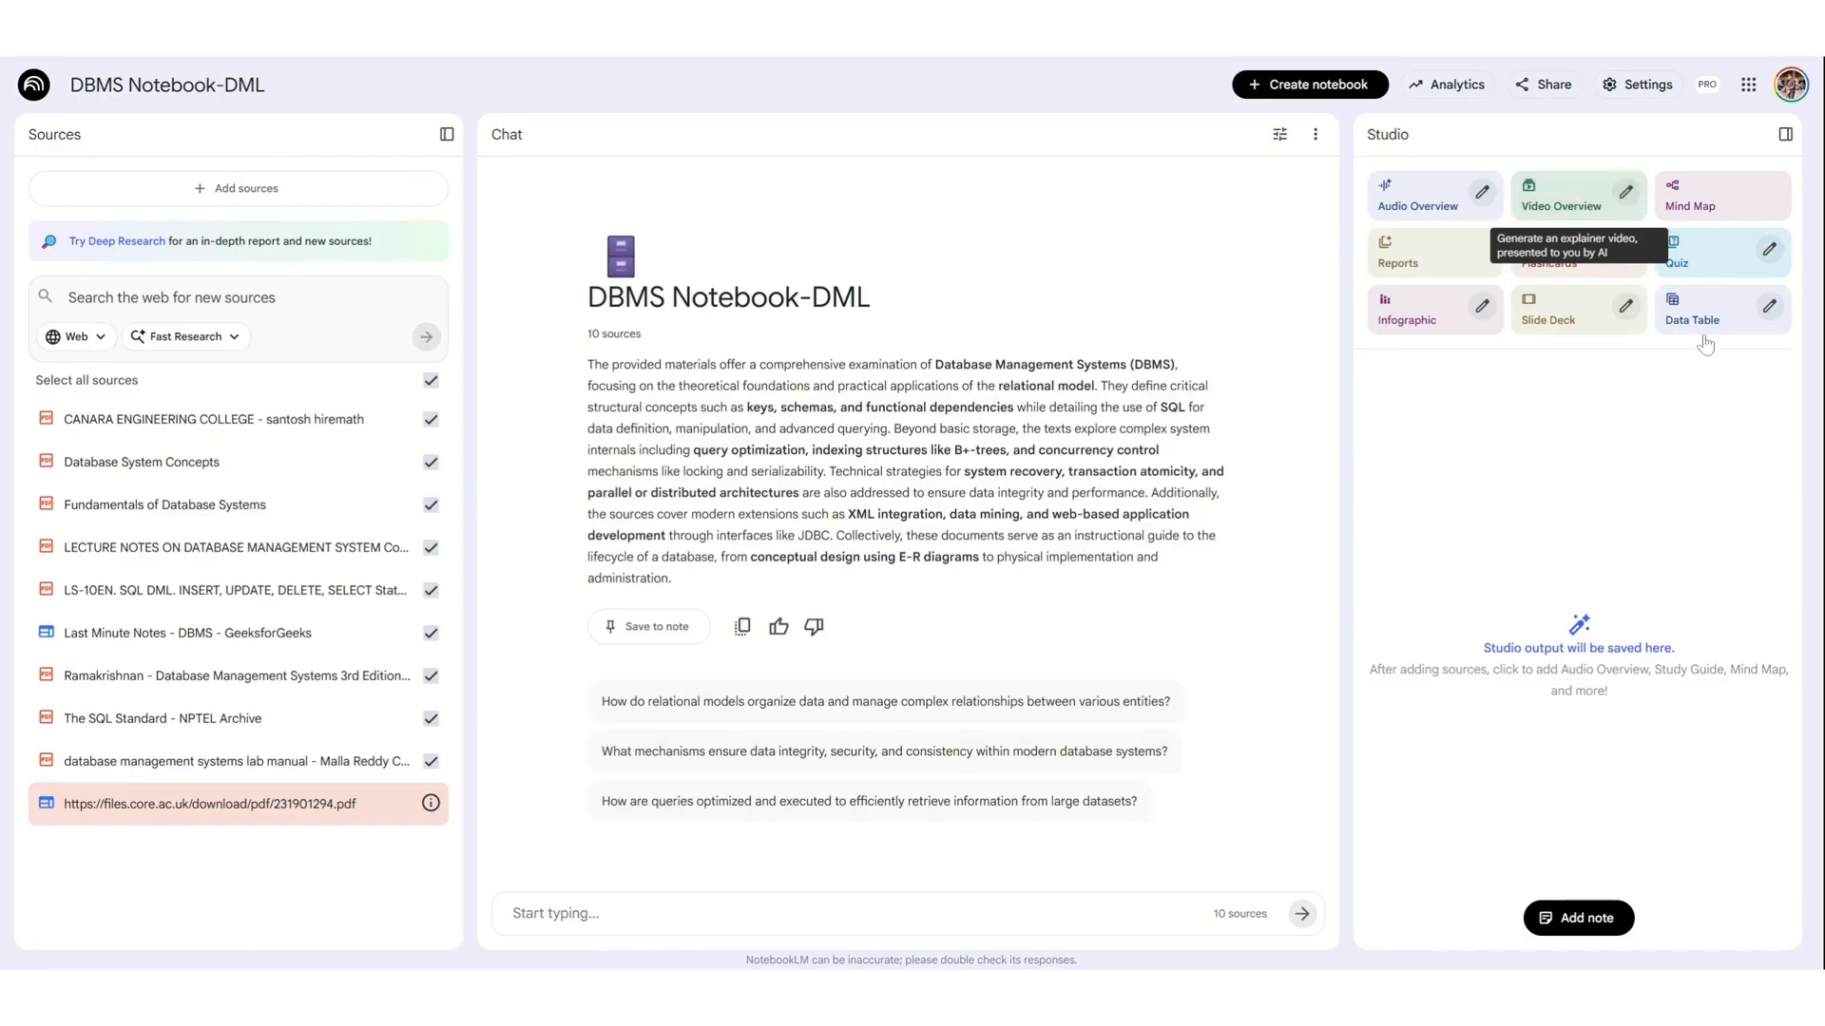
- Generate an English Explainer Video Overview with auto-selected style, pasting and reviewing the focus prompt on SQL DML operations for undergraduate engineering students
click(1626, 194)
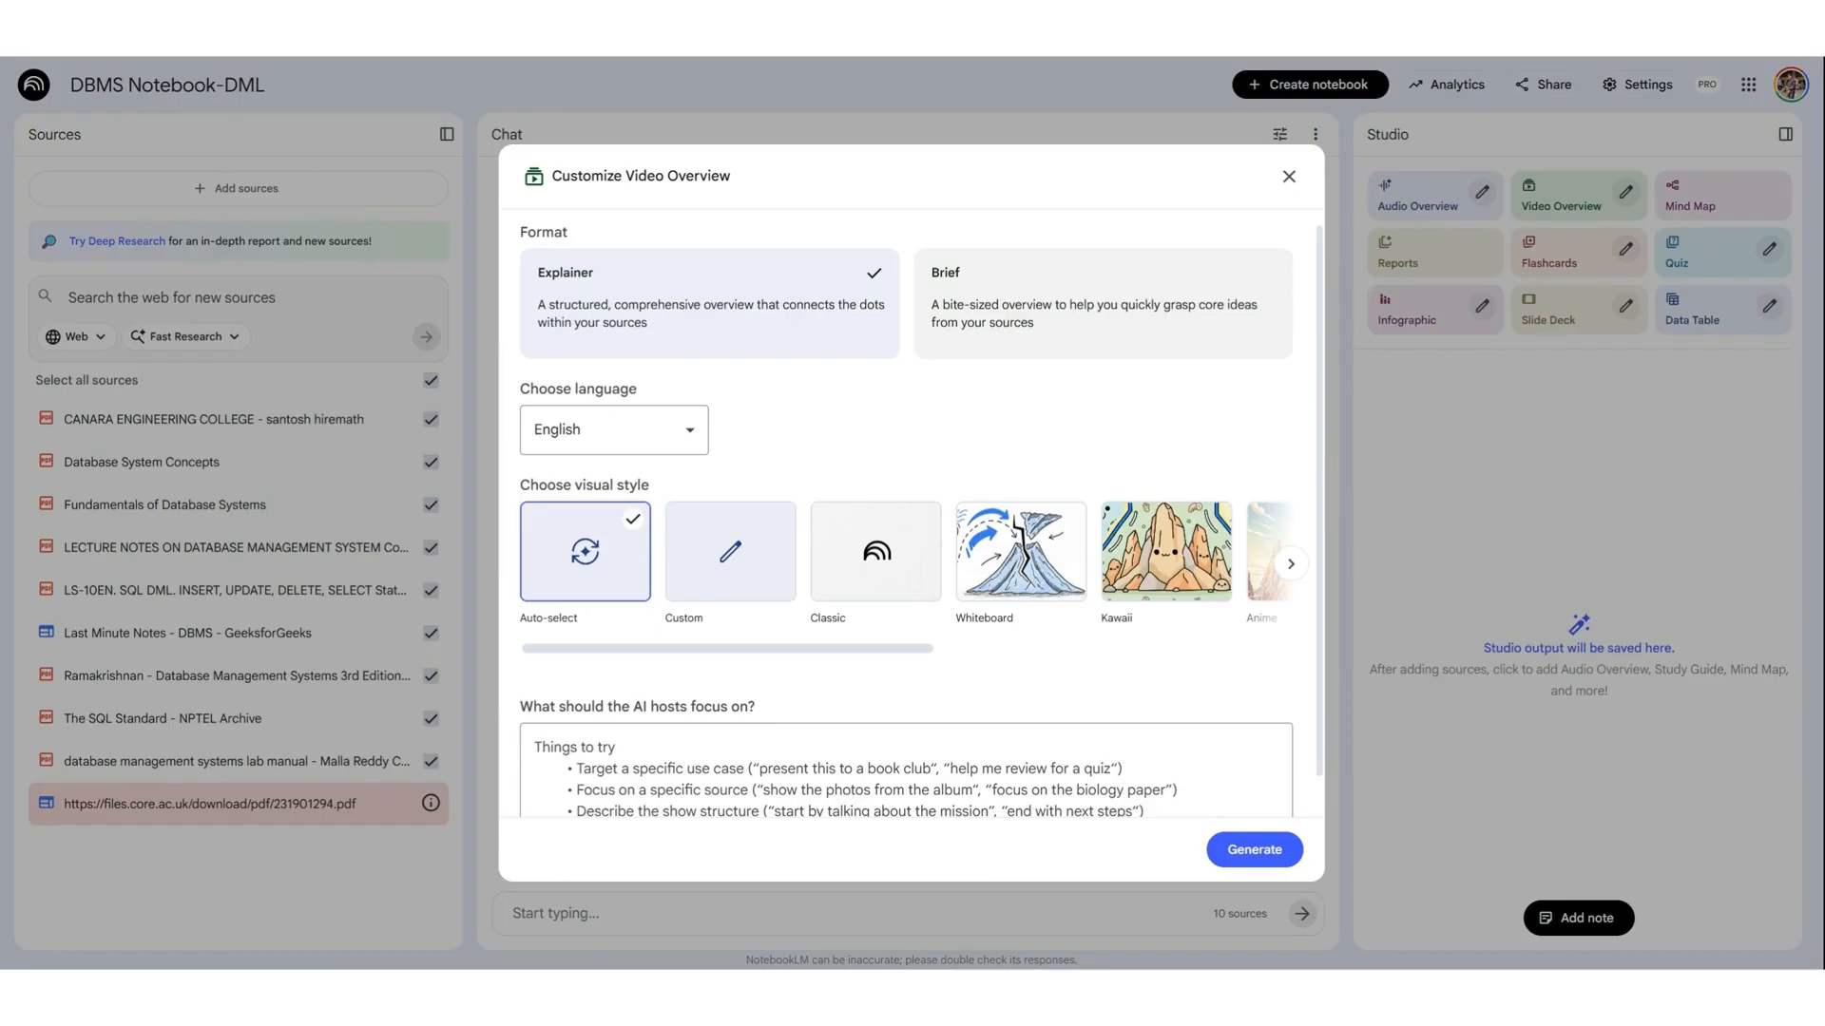
click(905, 770)
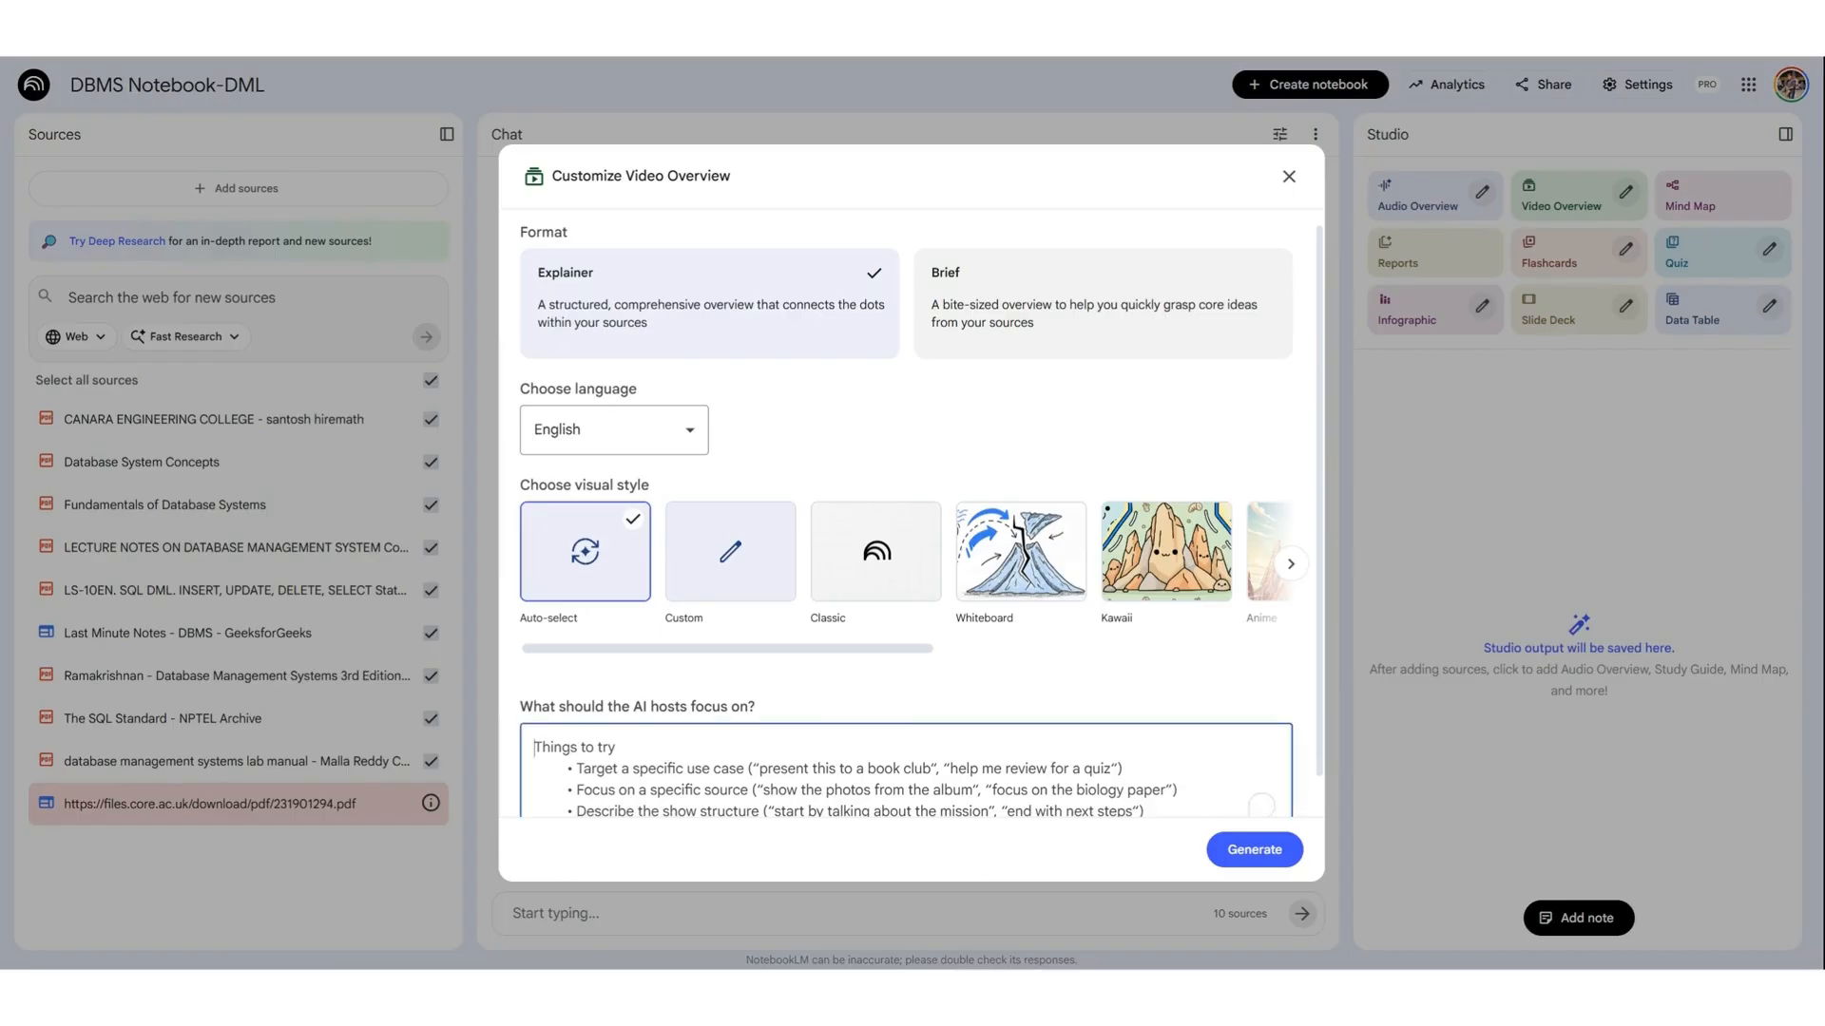
key(ctrl+v)
scroll(1167, 647, down, 1)
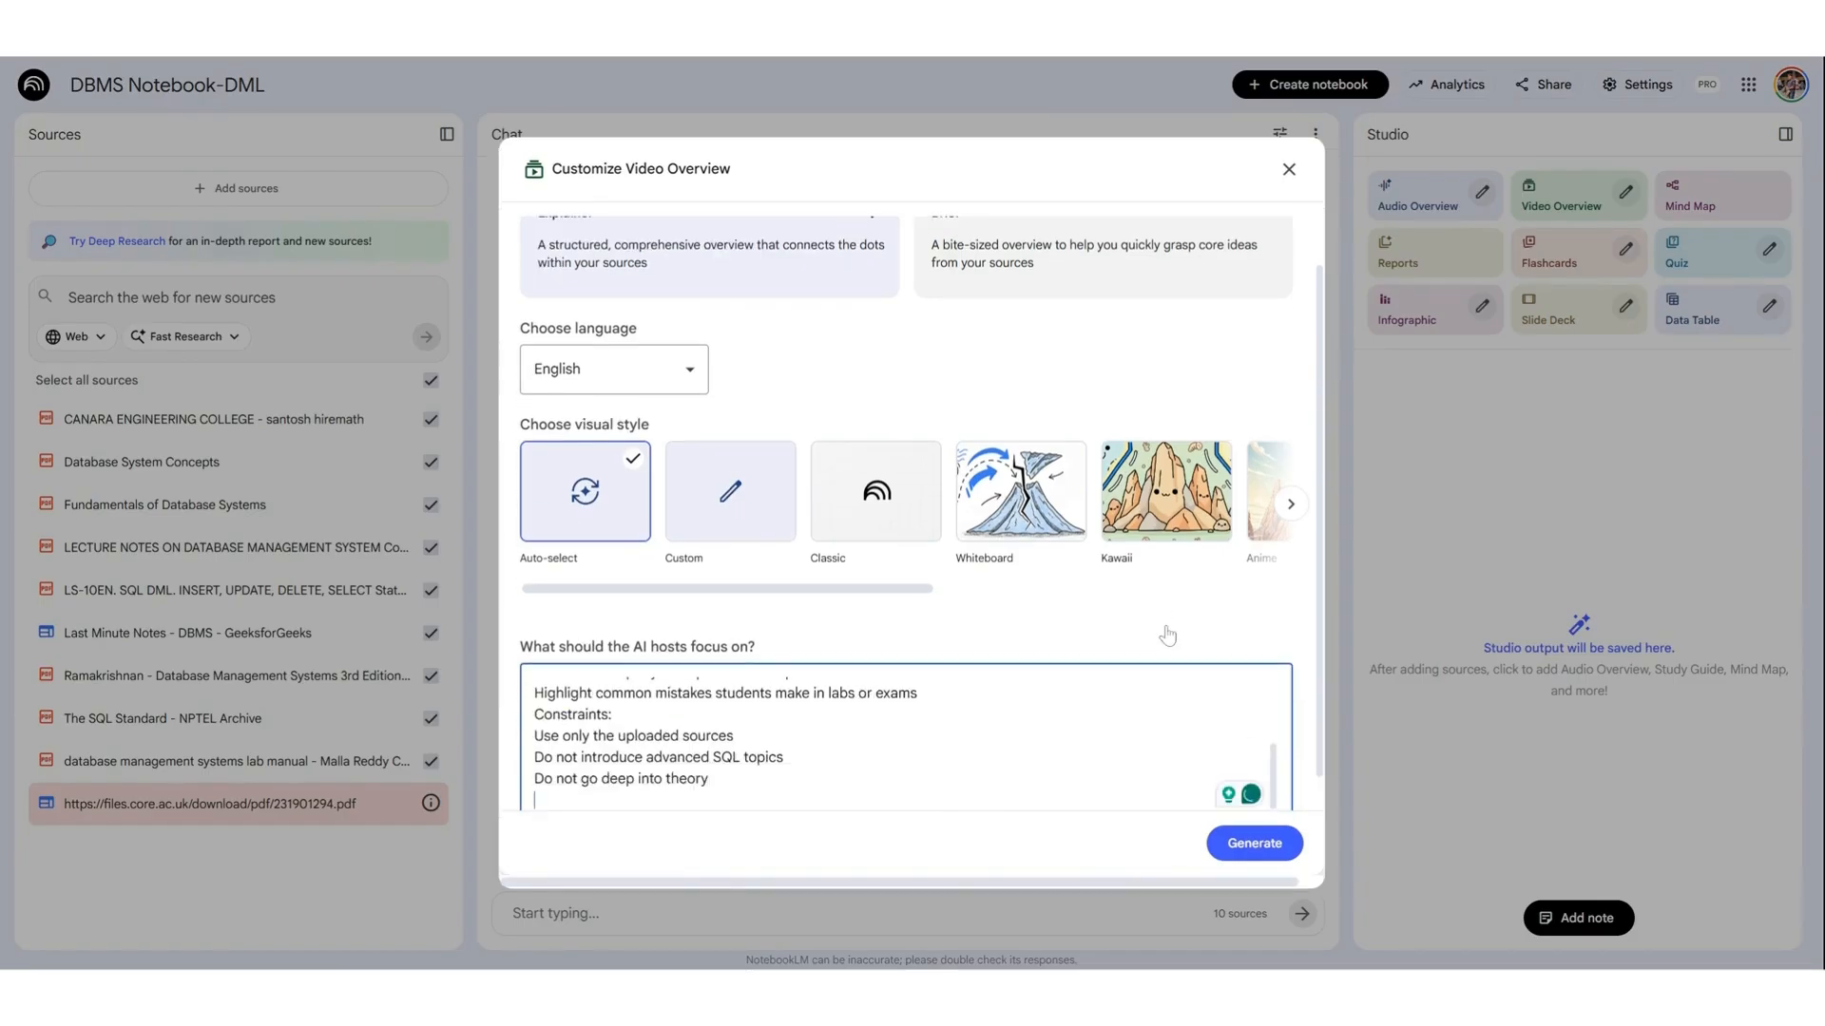
scroll(1167, 690, up, 2)
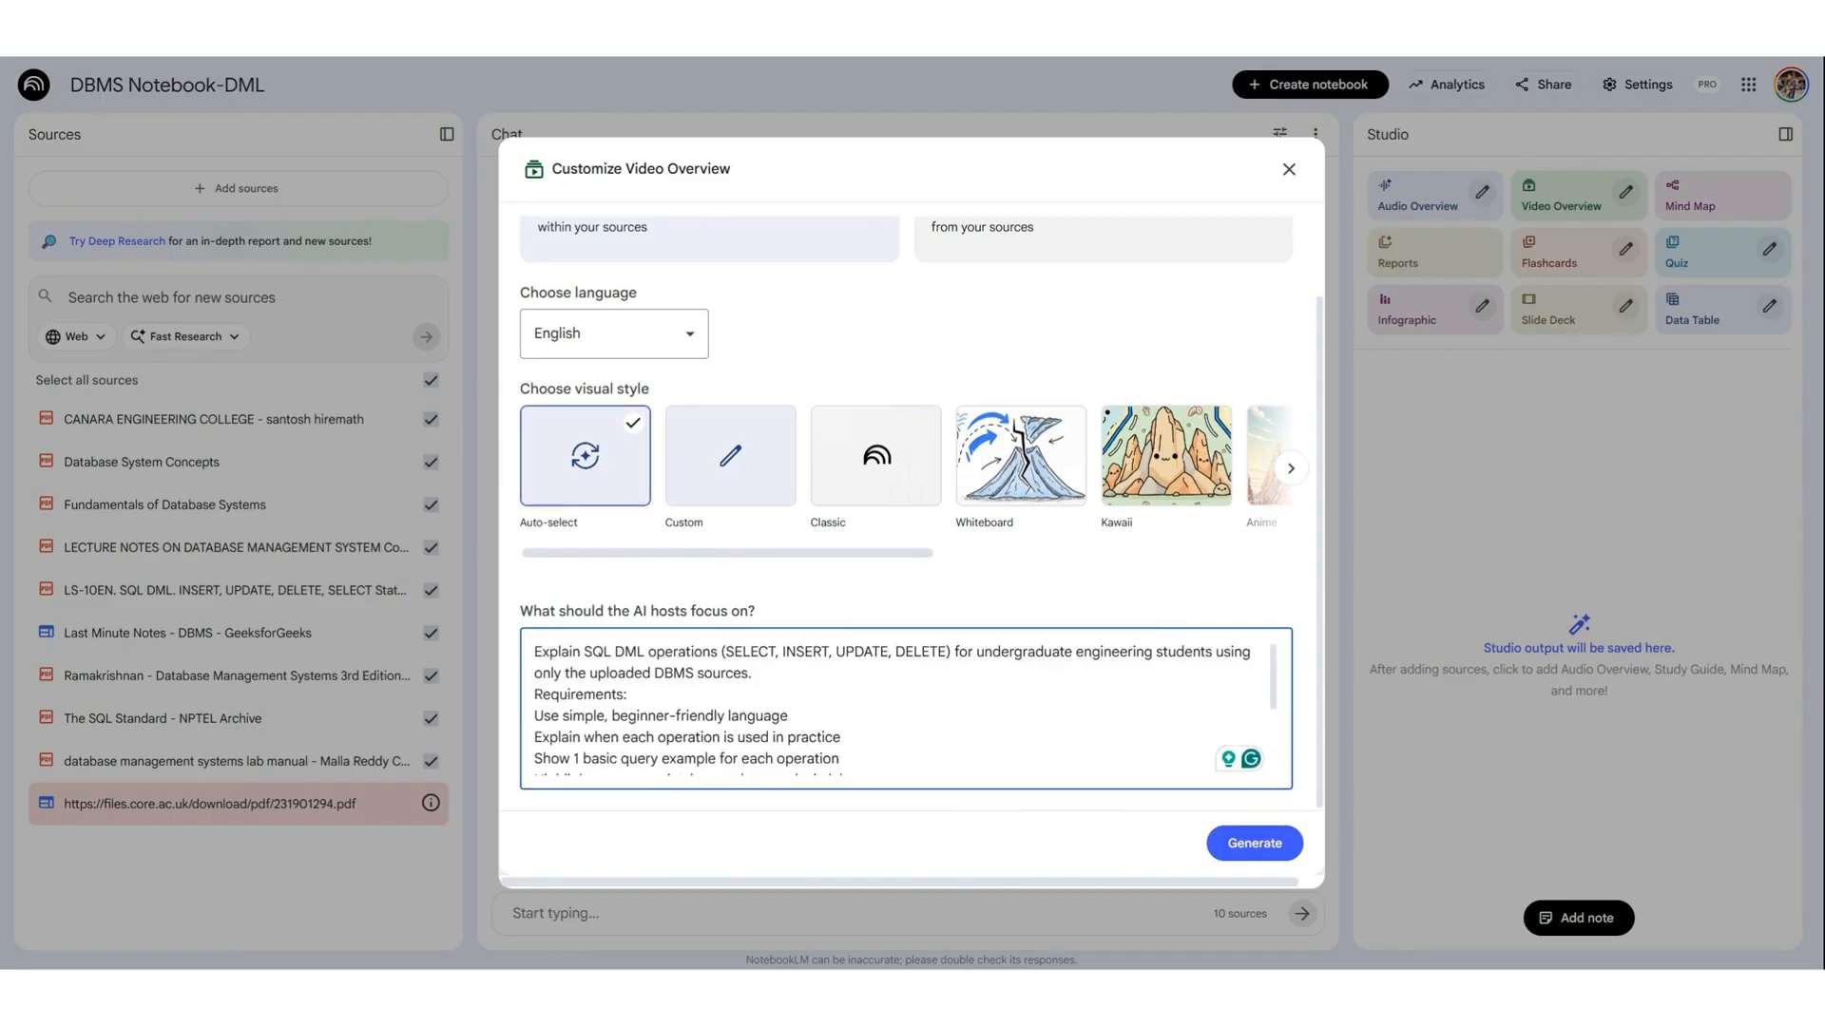
scroll(905, 709, down, 1)
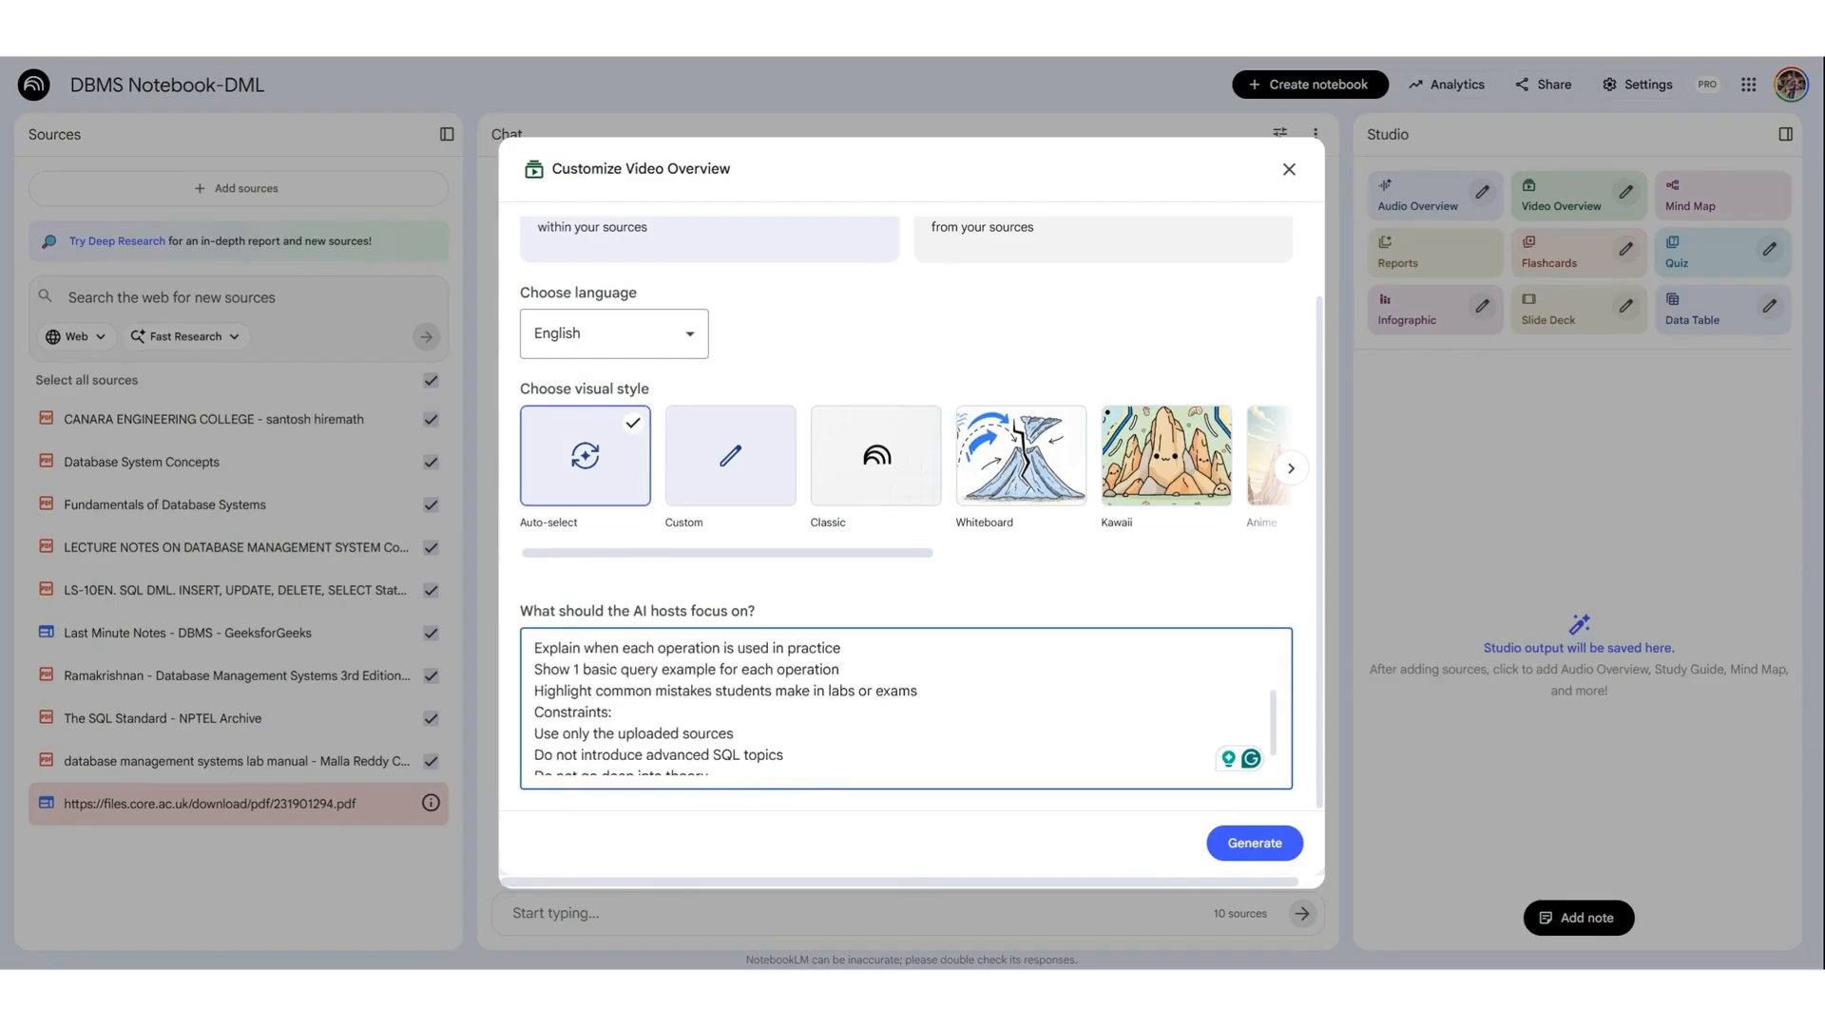
scroll(906, 709, up, 1)
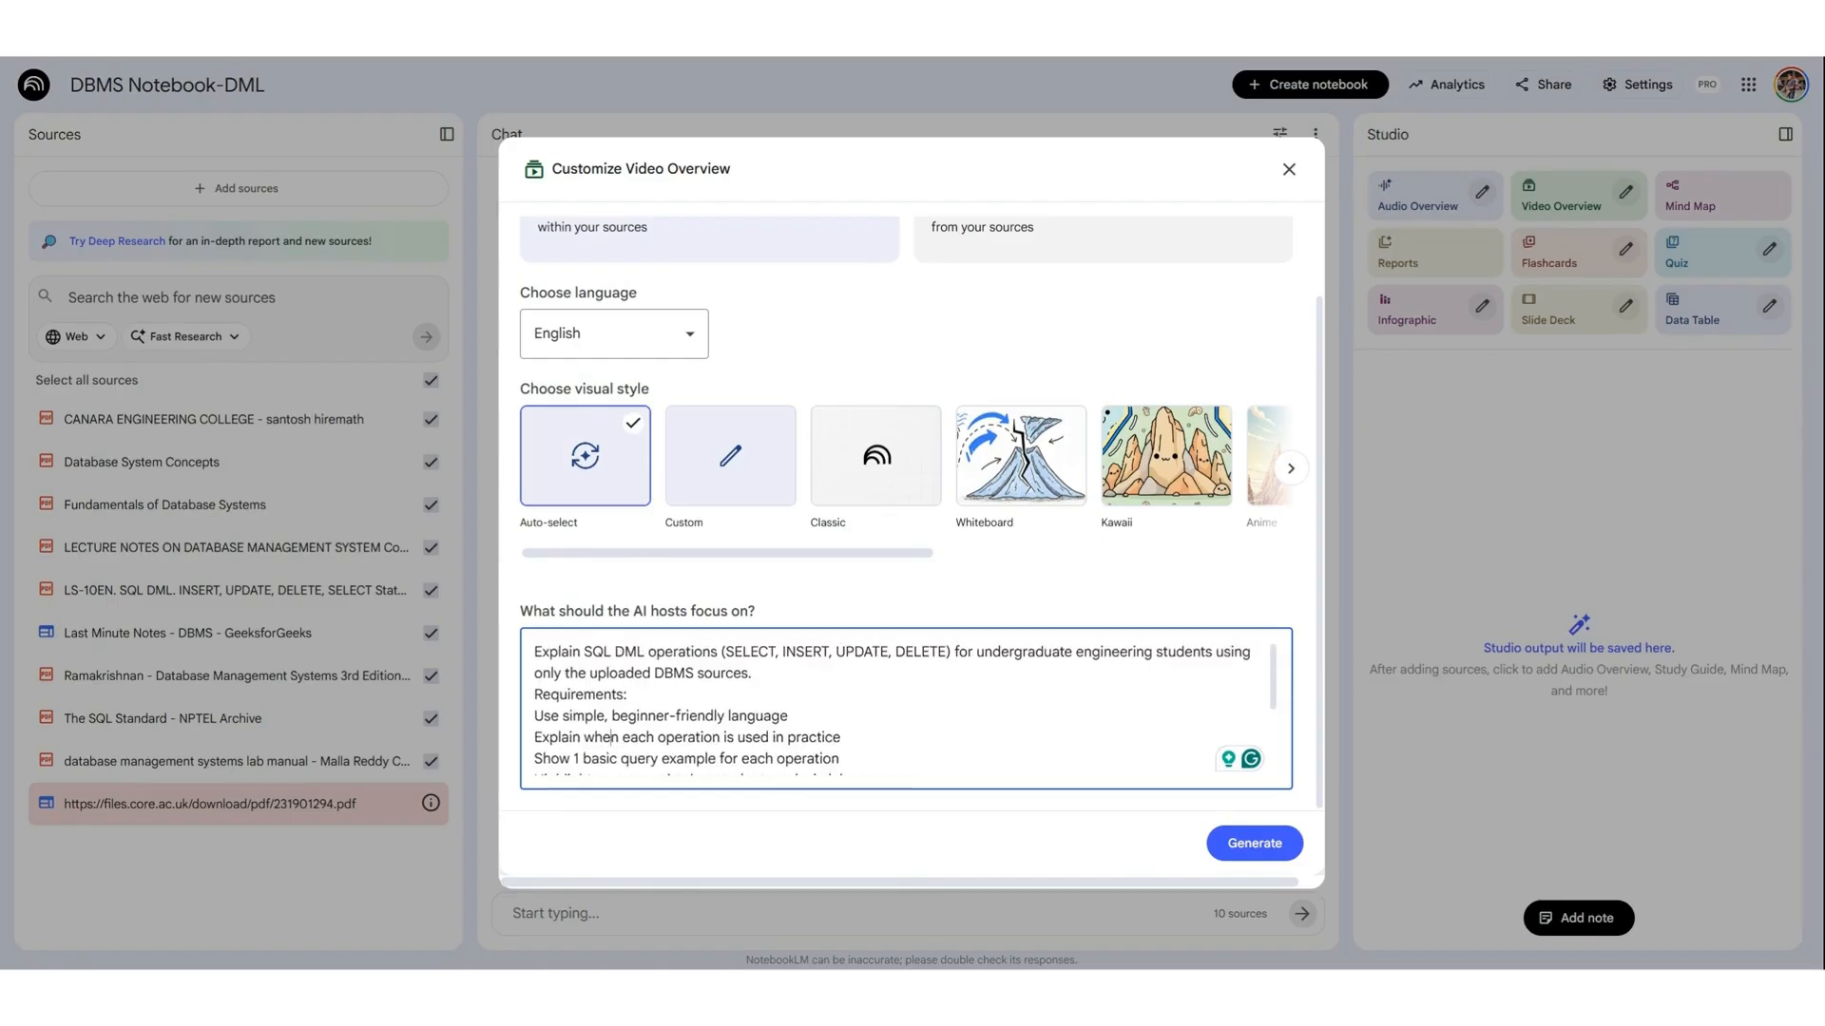
scroll(613, 672, down, 3)
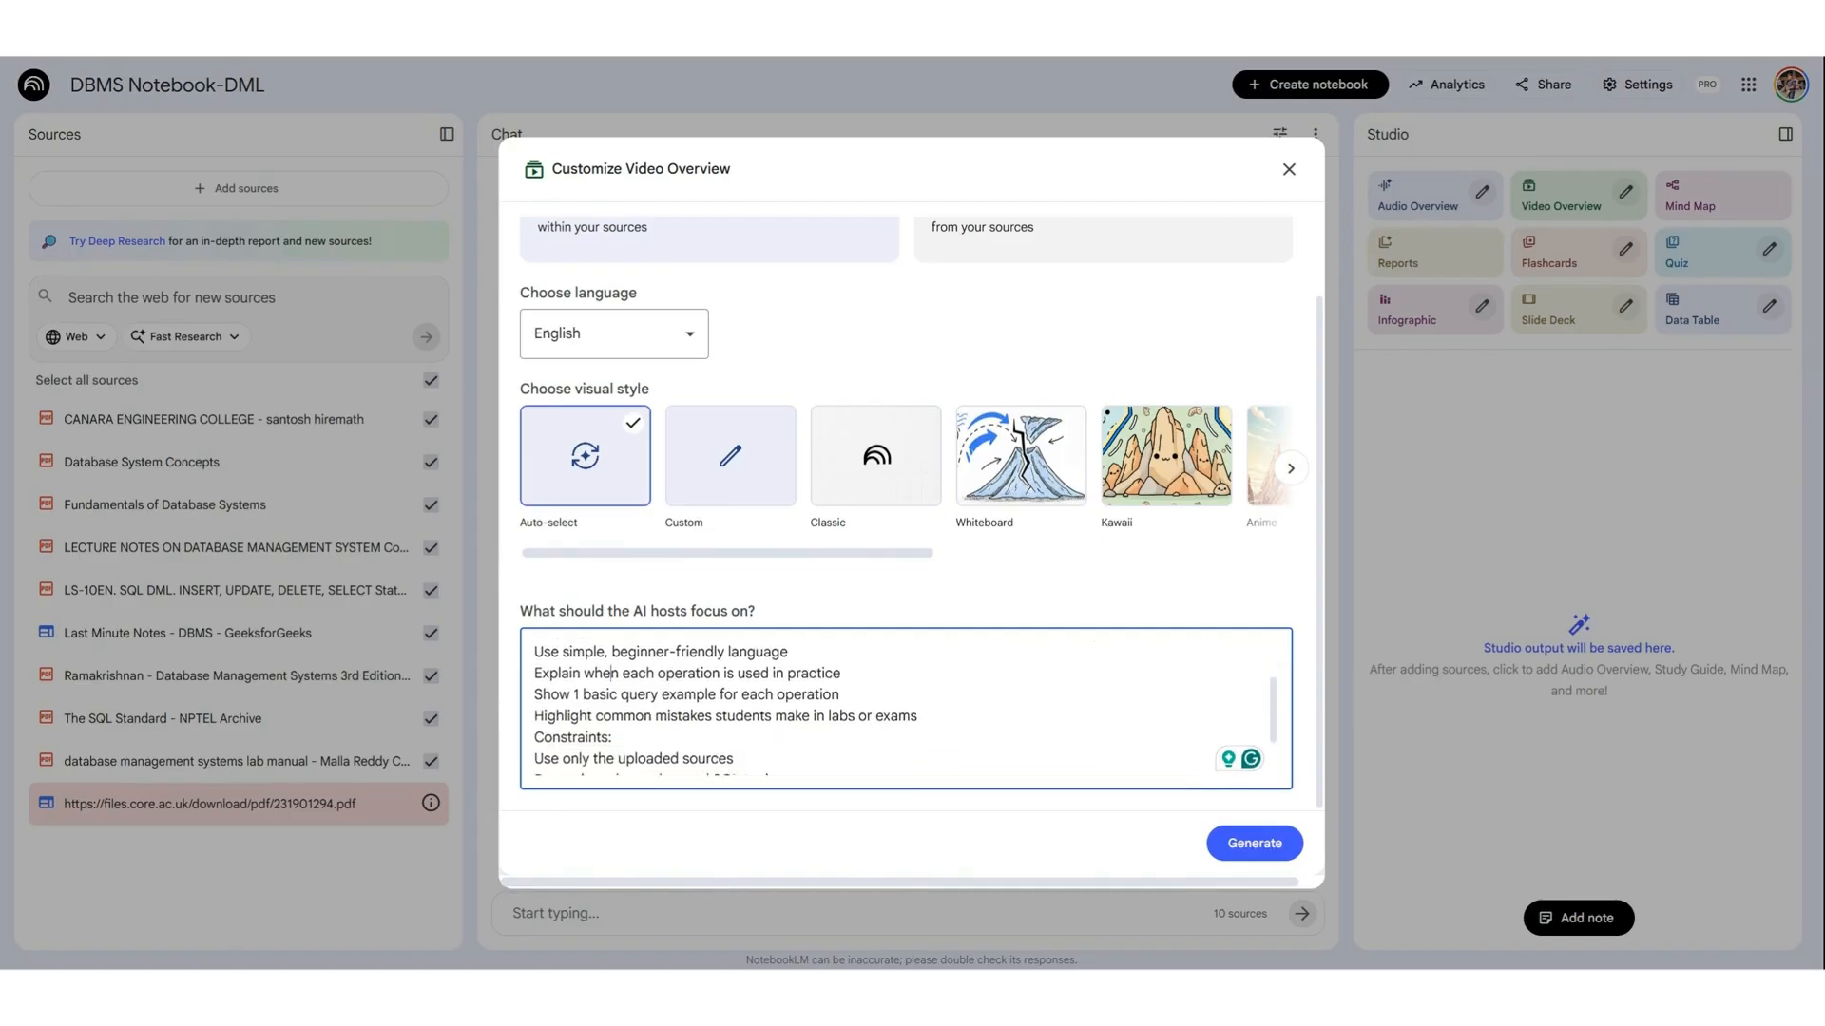
scroll(613, 673, down, 3)
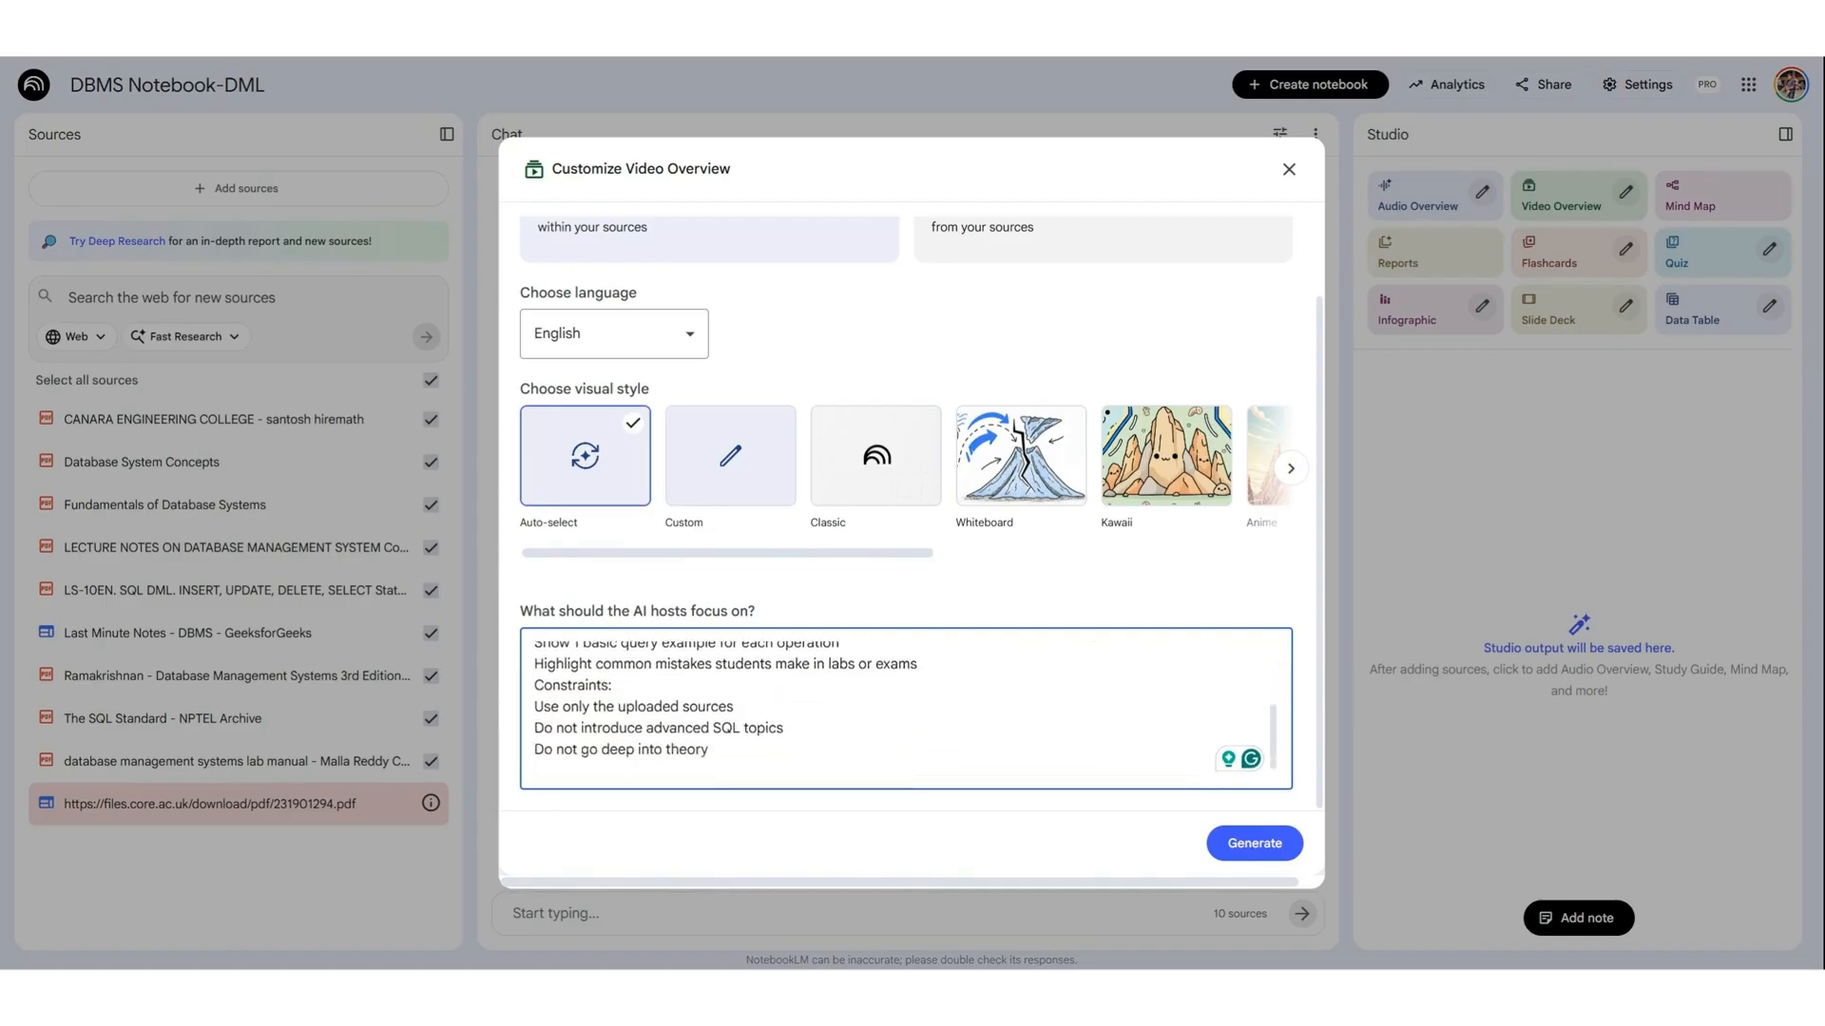
scroll(893, 708, down, 1)
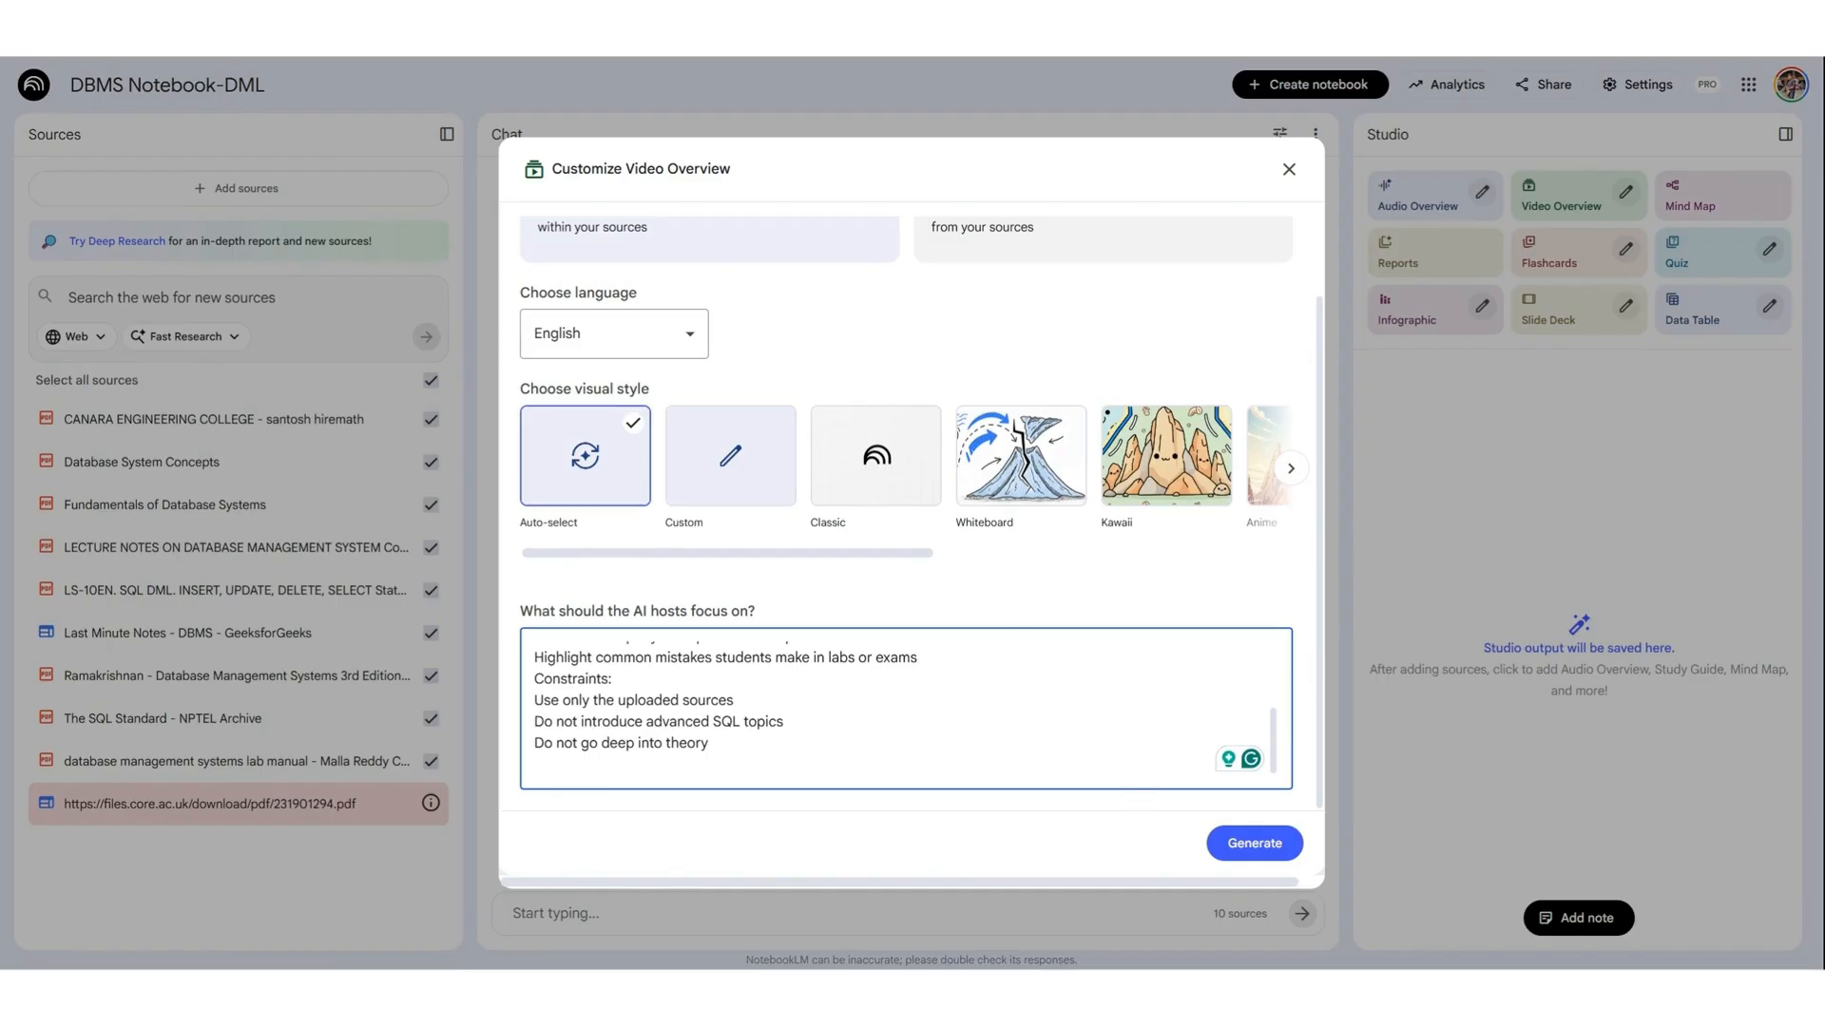
click(1270, 846)
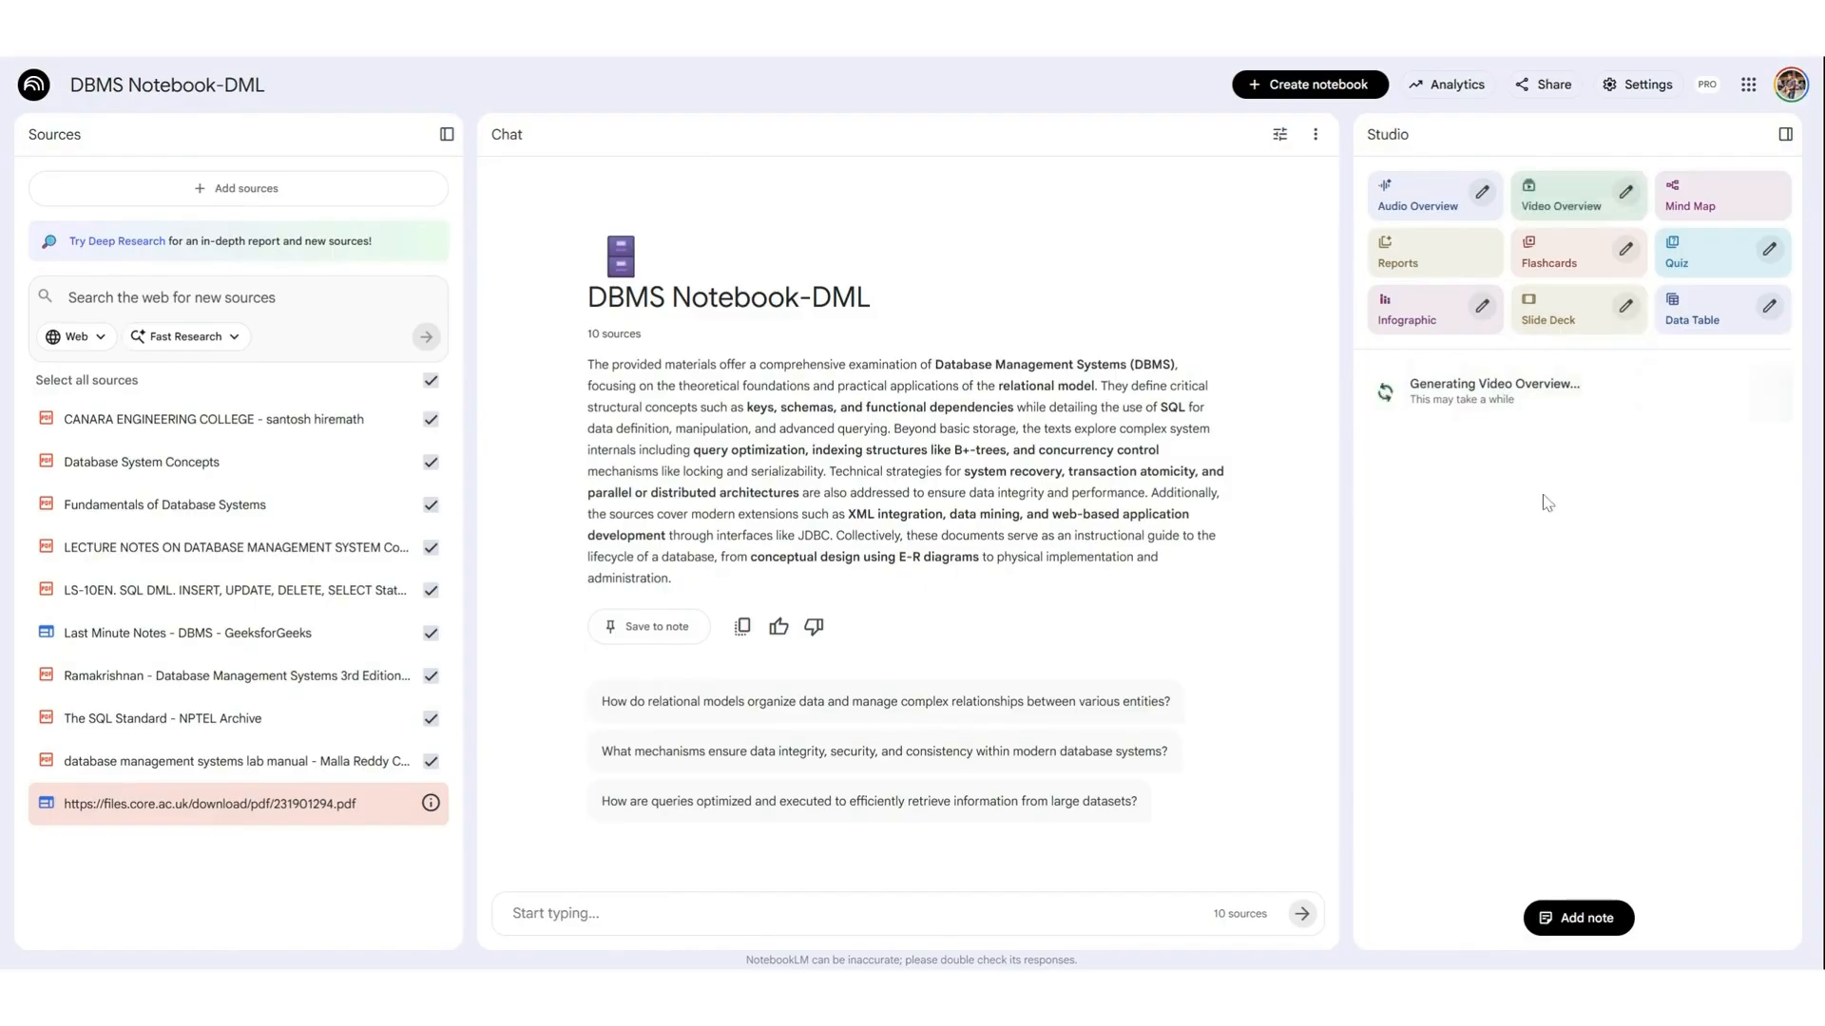
- Switch to the existing DBMS notebook, read the custom prompt of its "Using AI to Master SQL" video, and close it
click(34, 89)
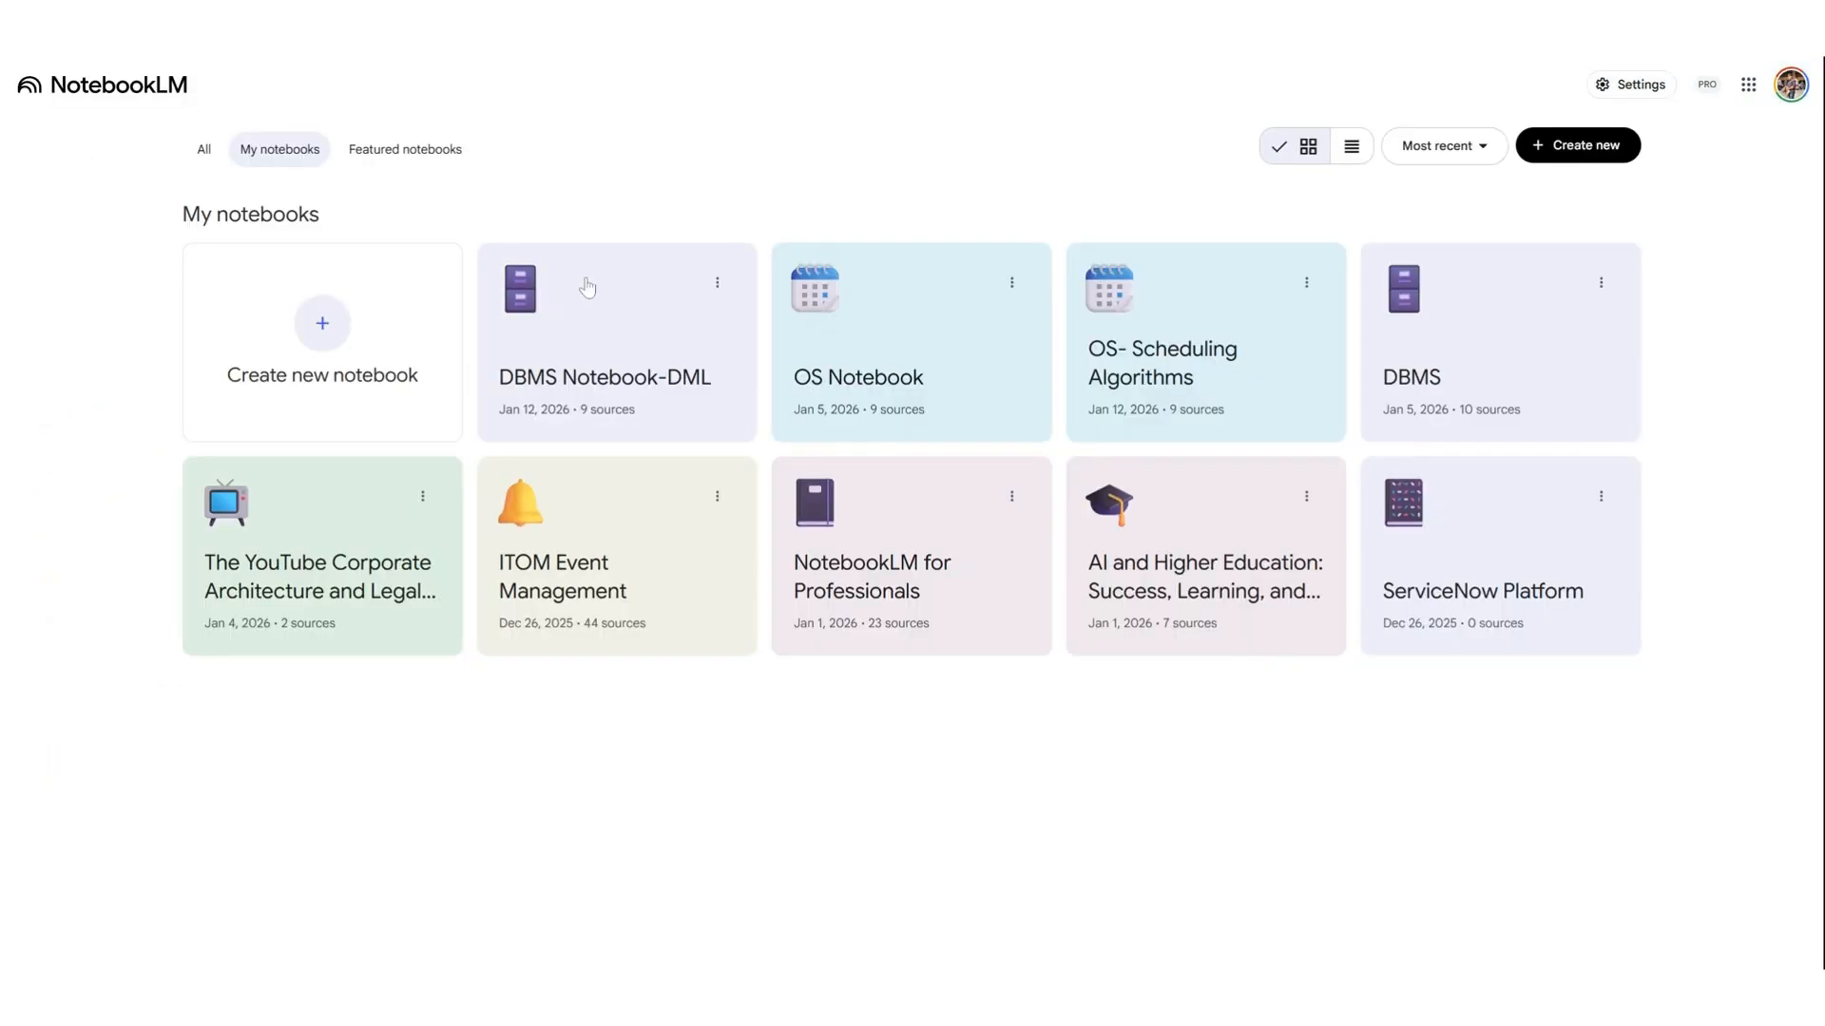
click(1418, 381)
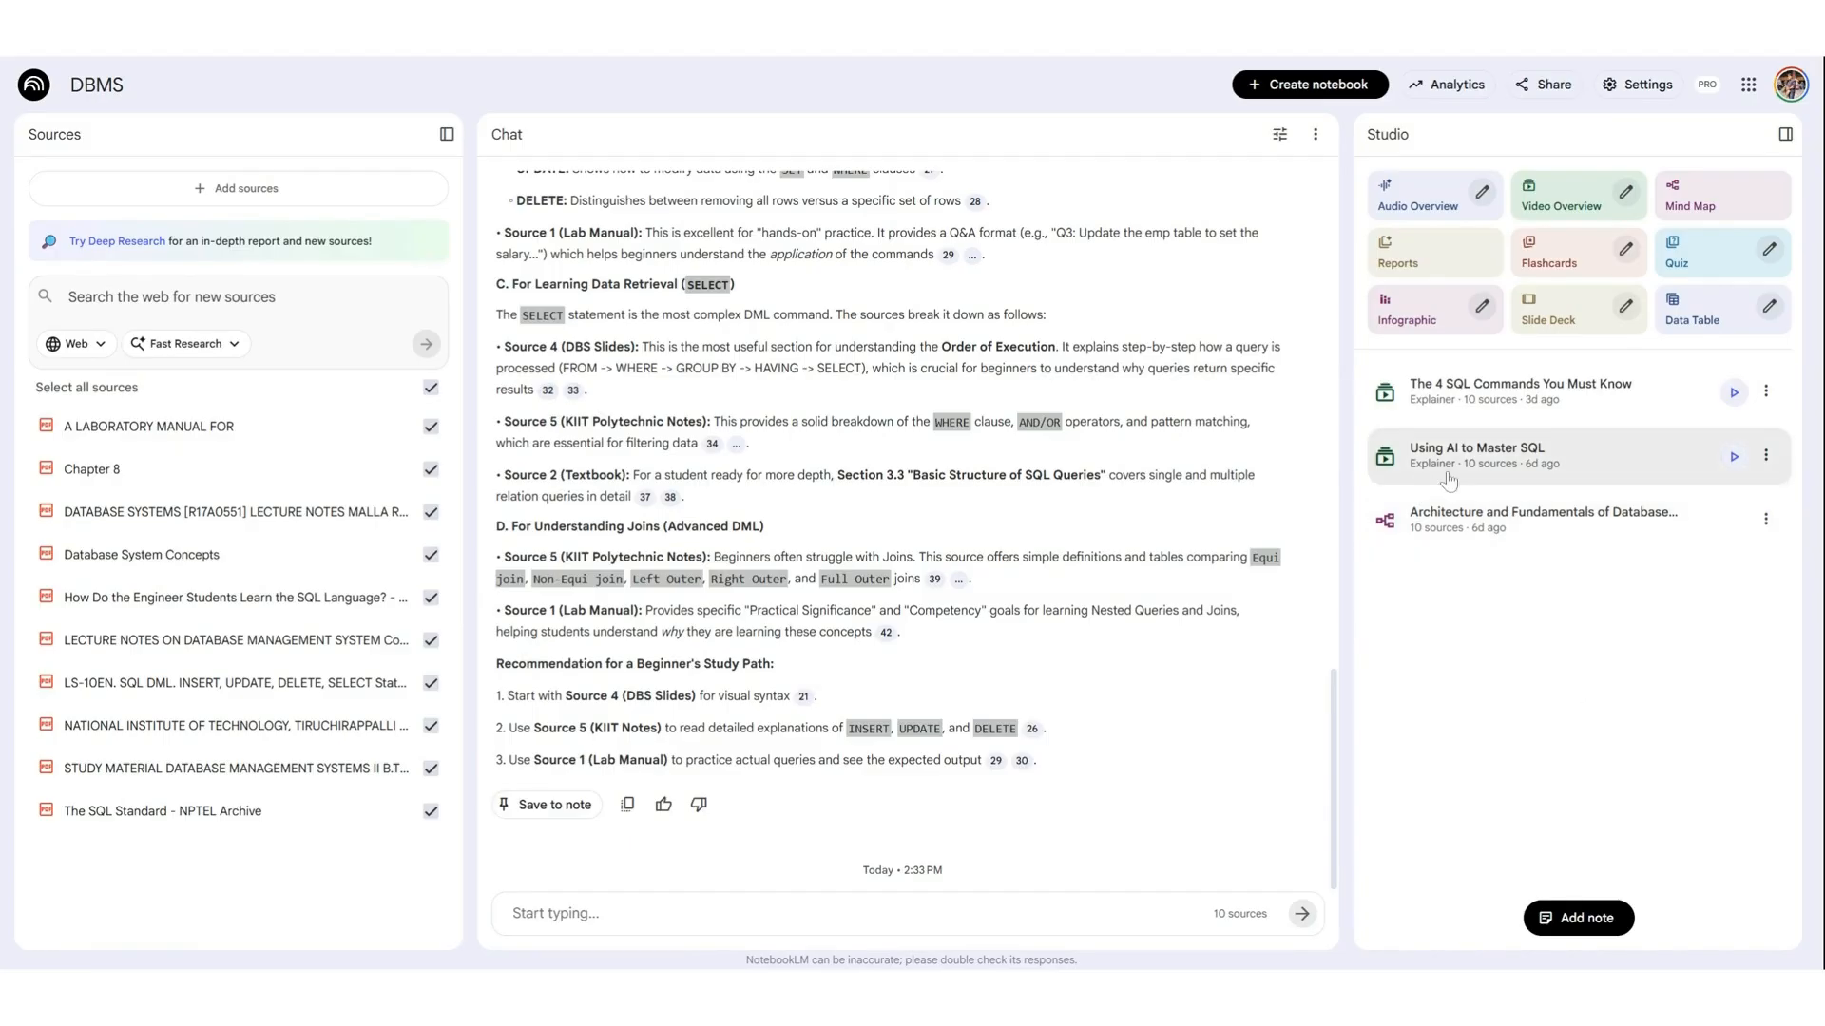
click(1766, 455)
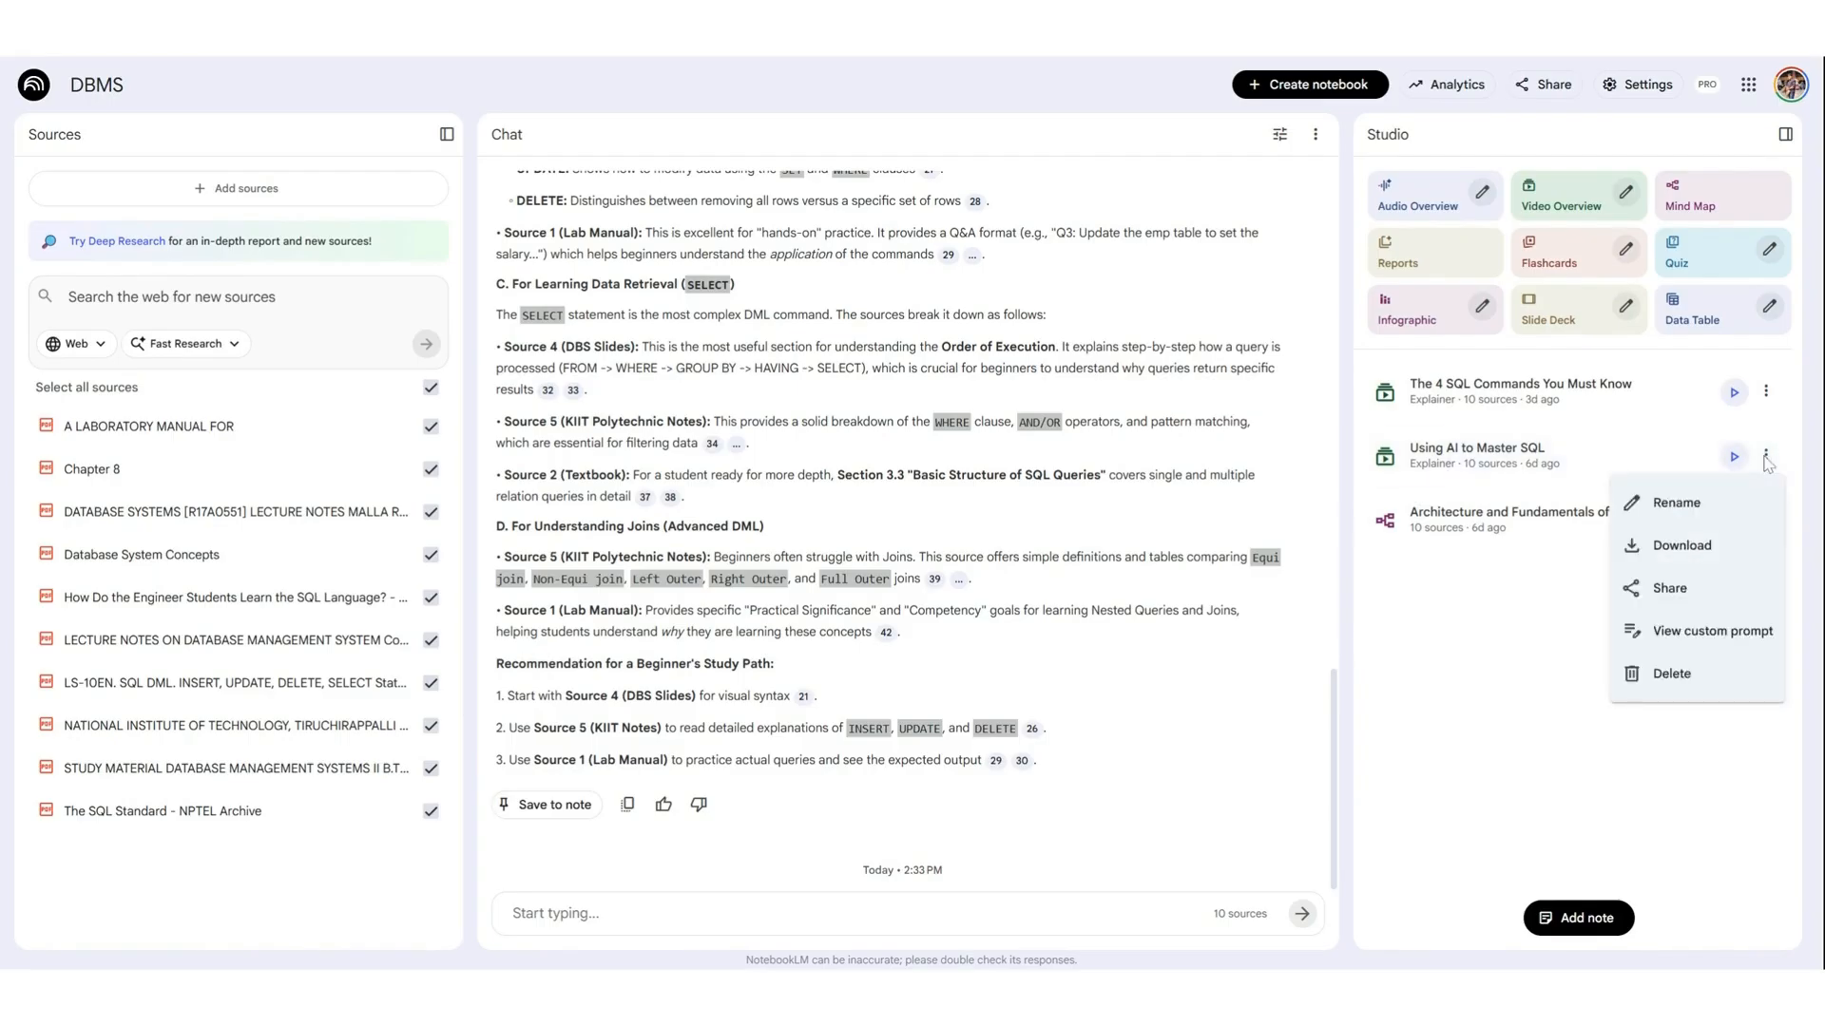
click(1711, 631)
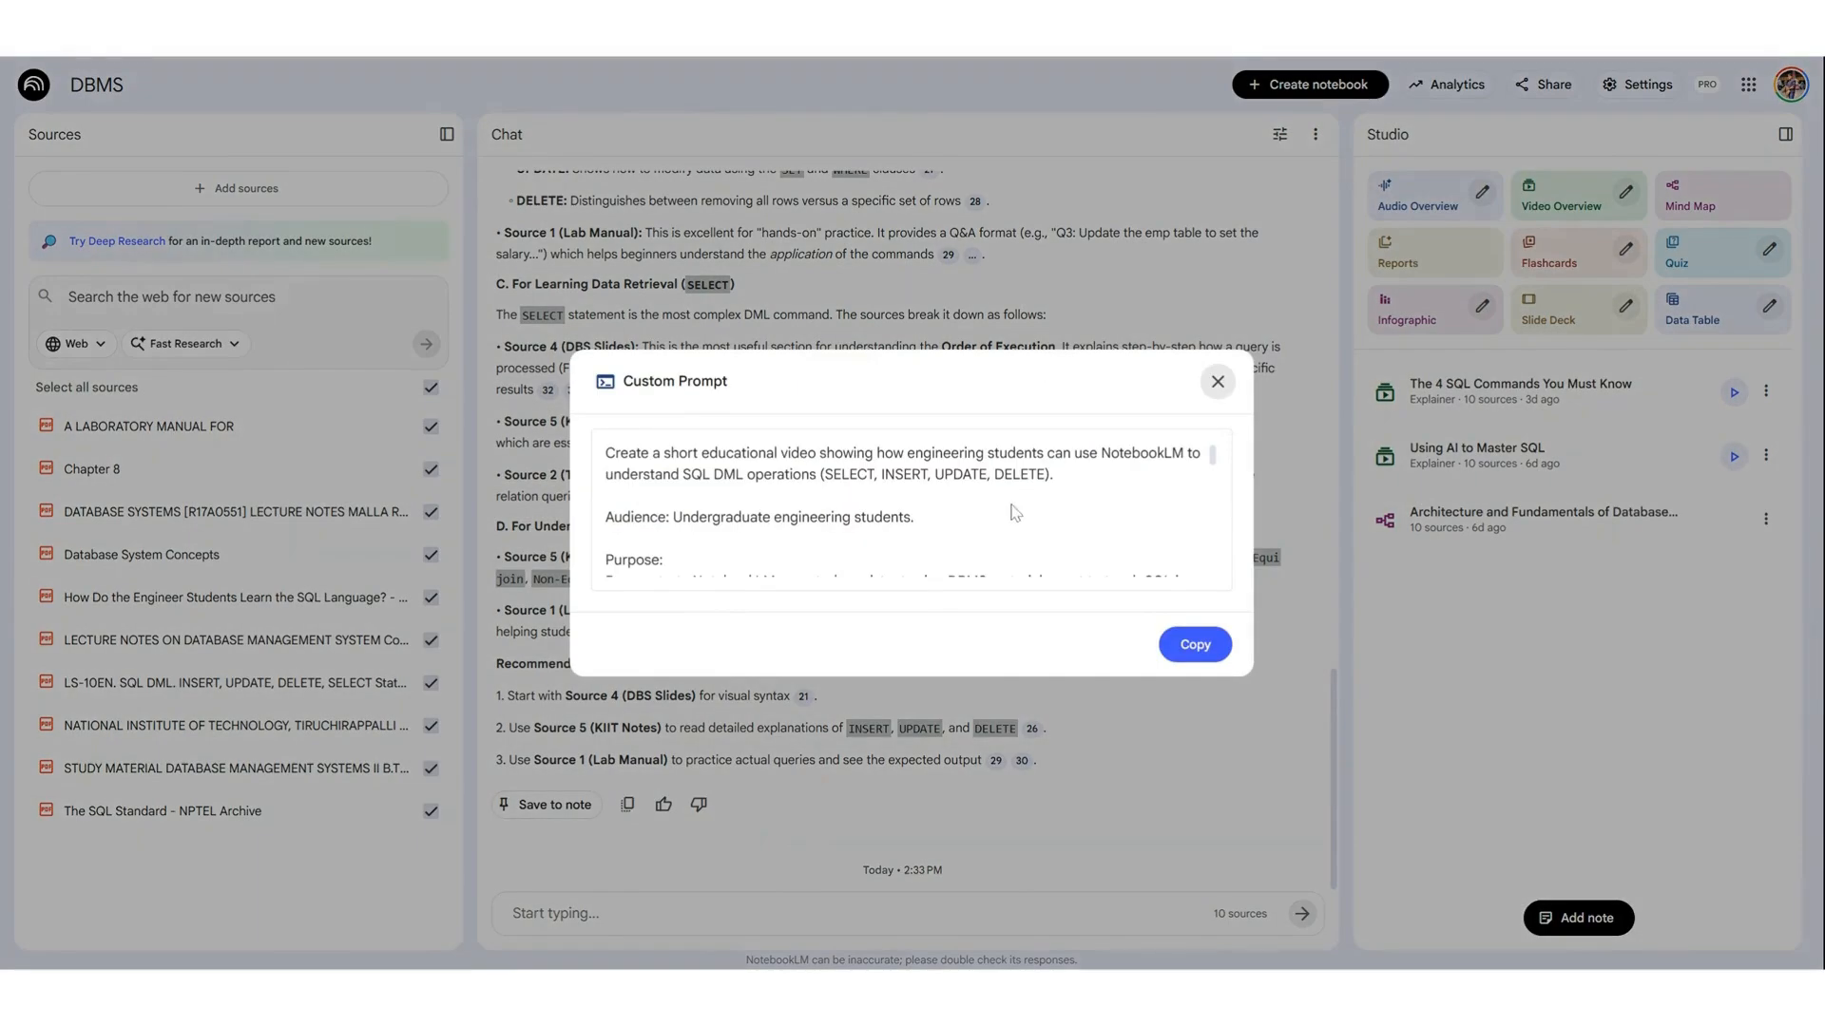
scroll(995, 504, down, 2)
scroll(995, 503, down, 10)
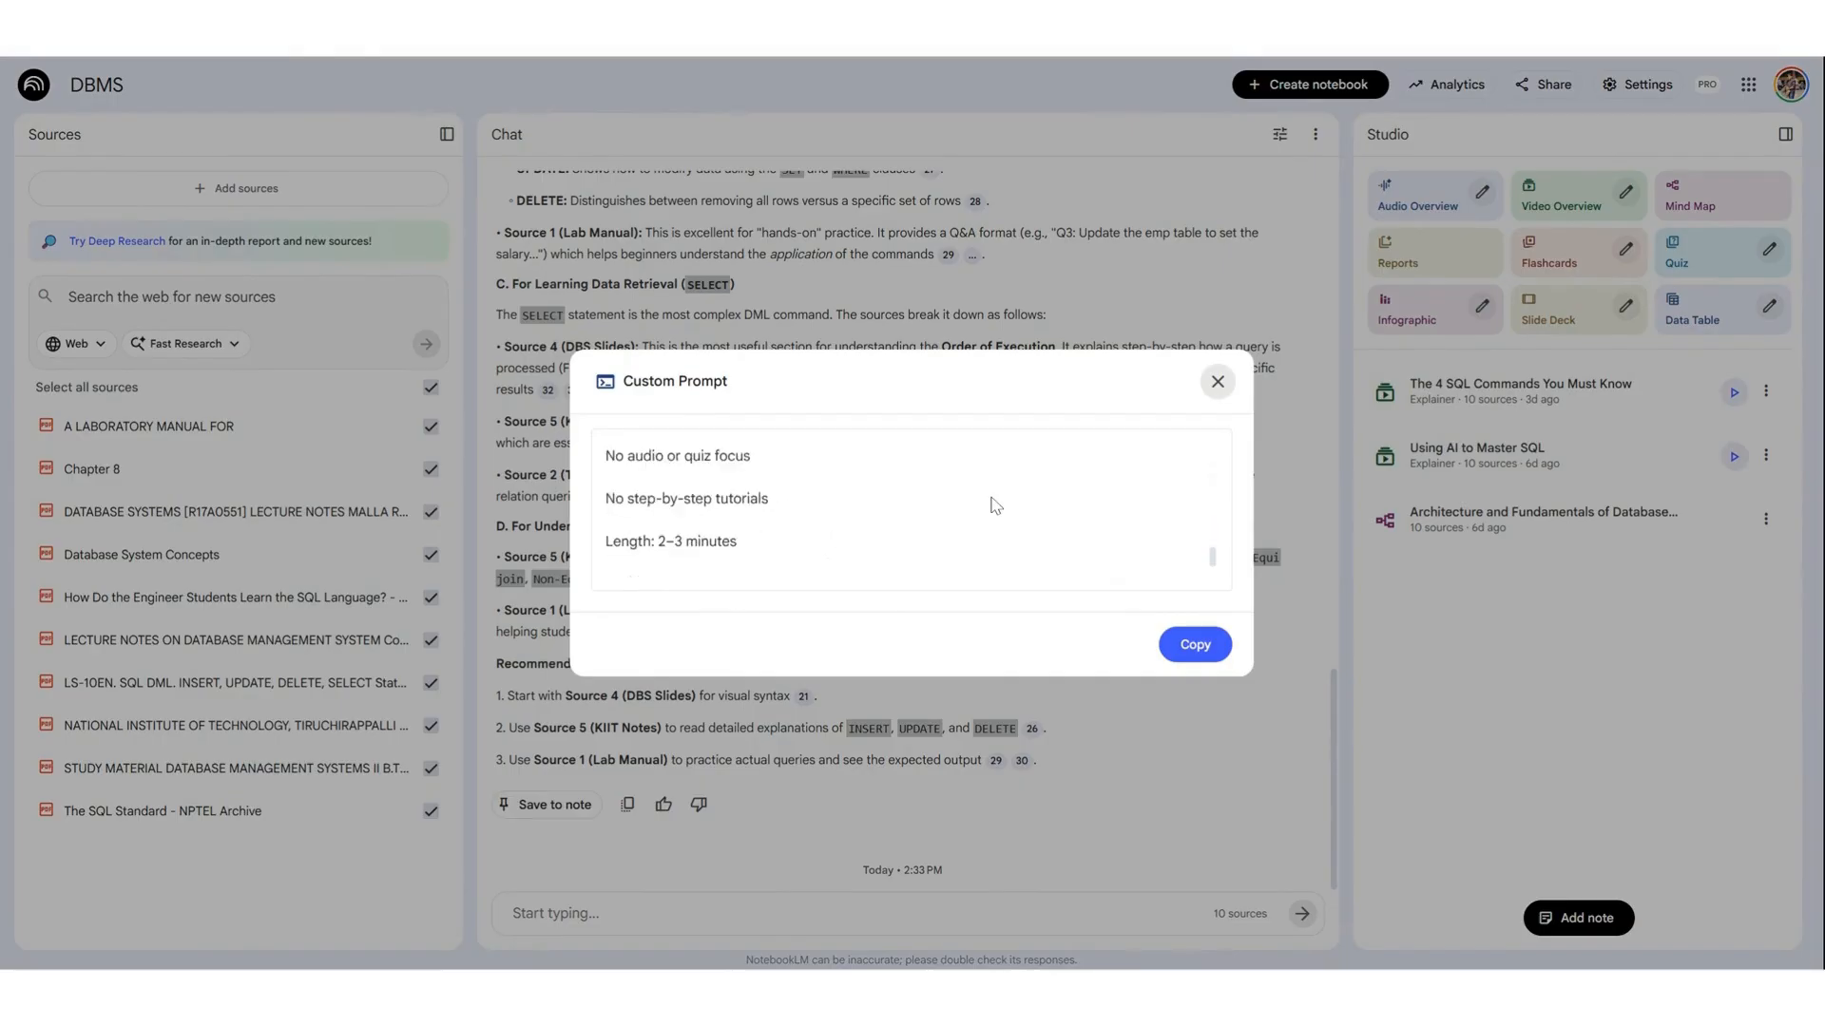
scroll(995, 504, up, 3)
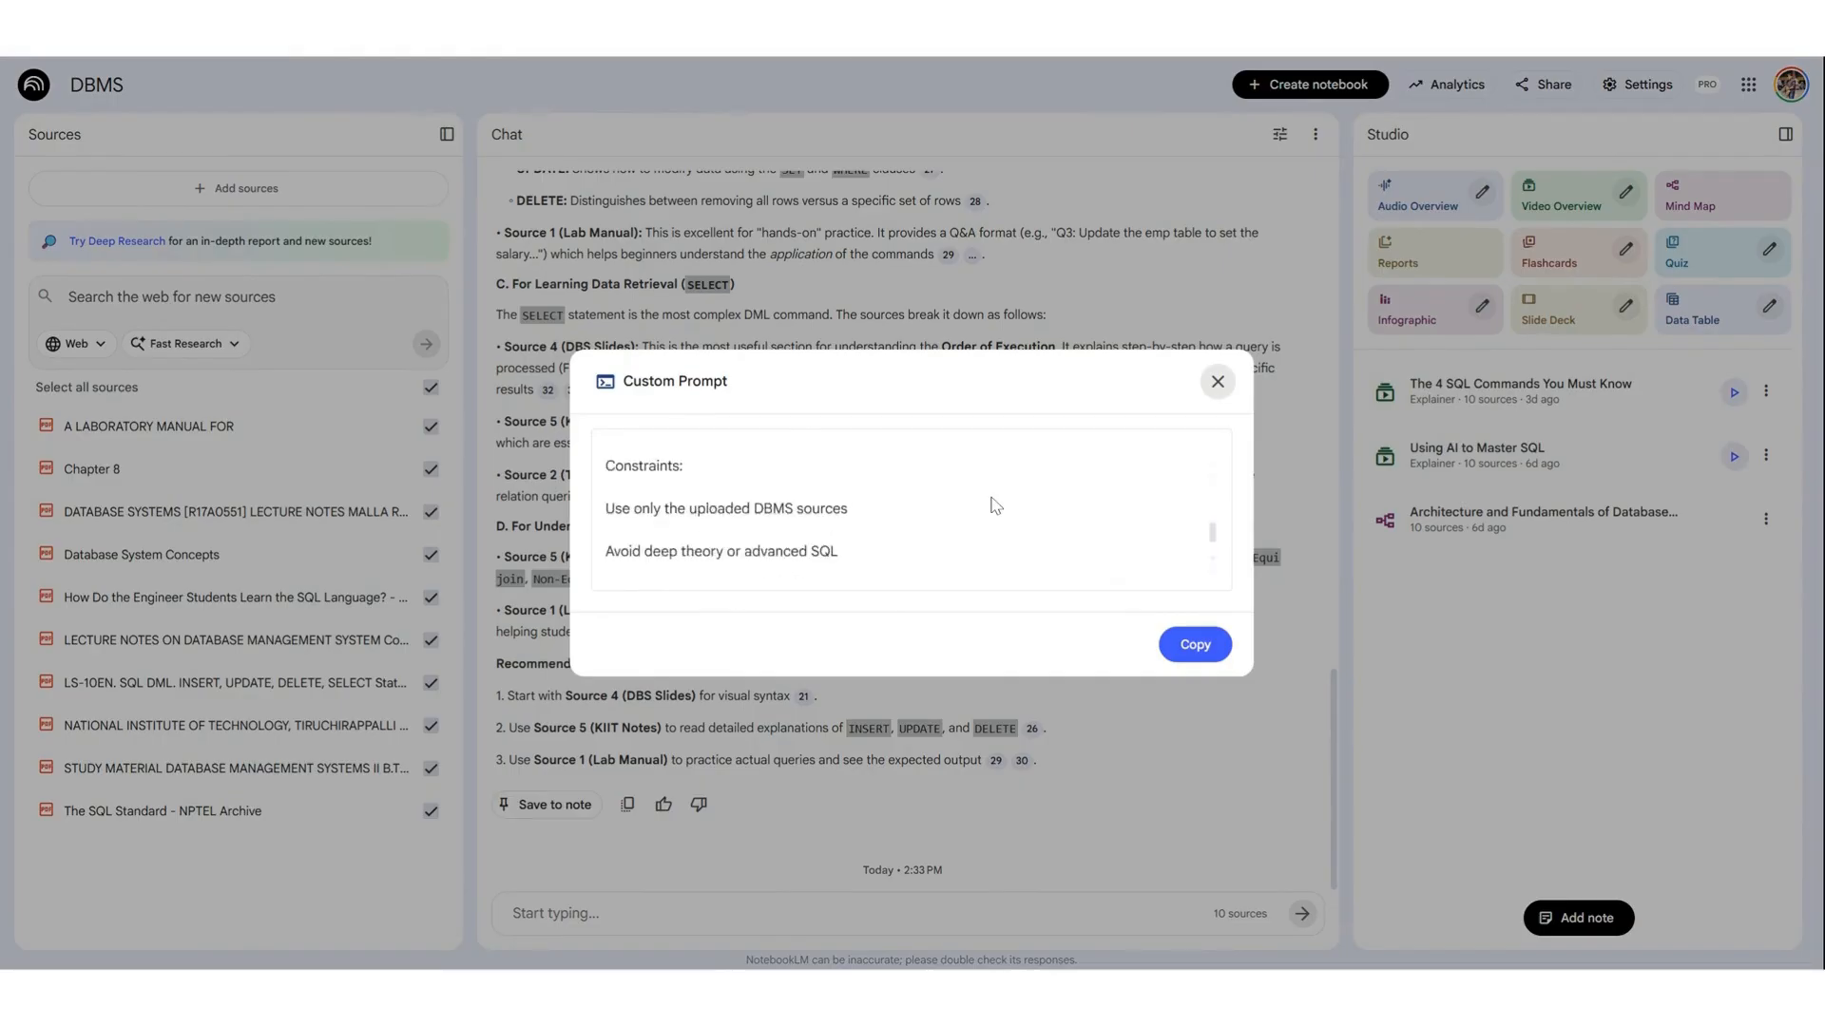
scroll(995, 504, up, 5)
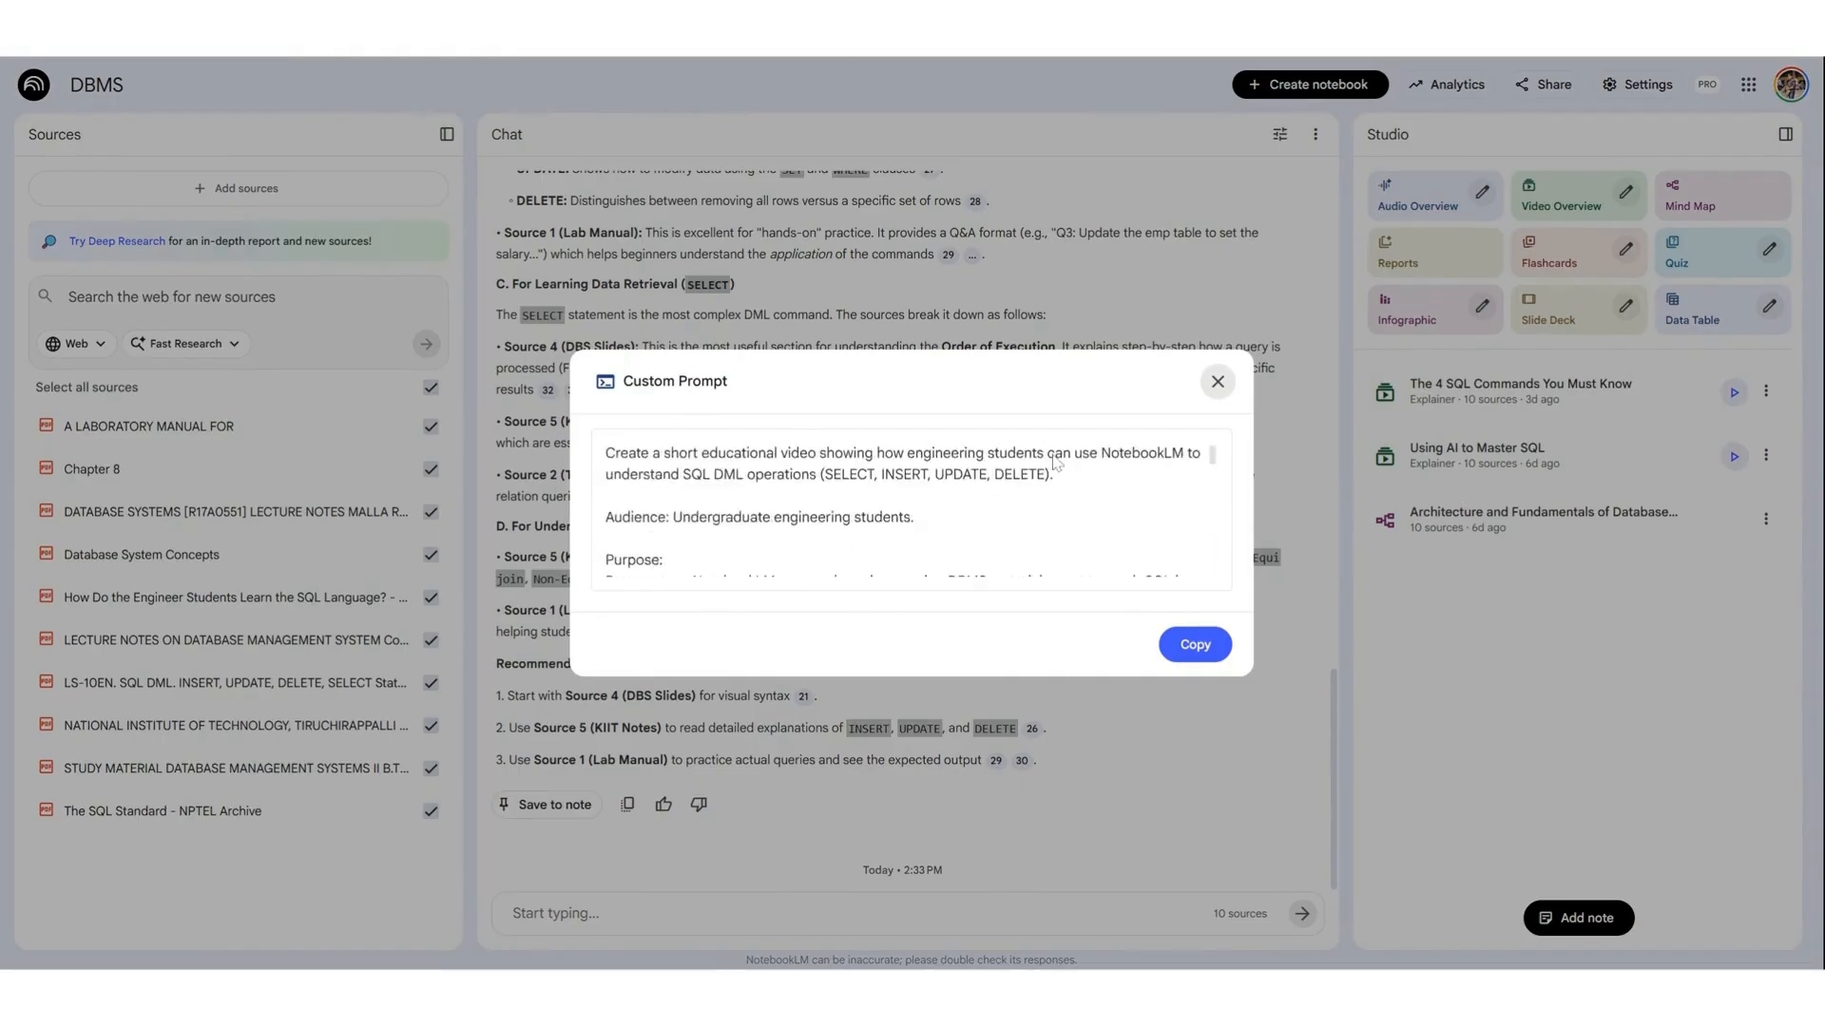
click(1217, 382)
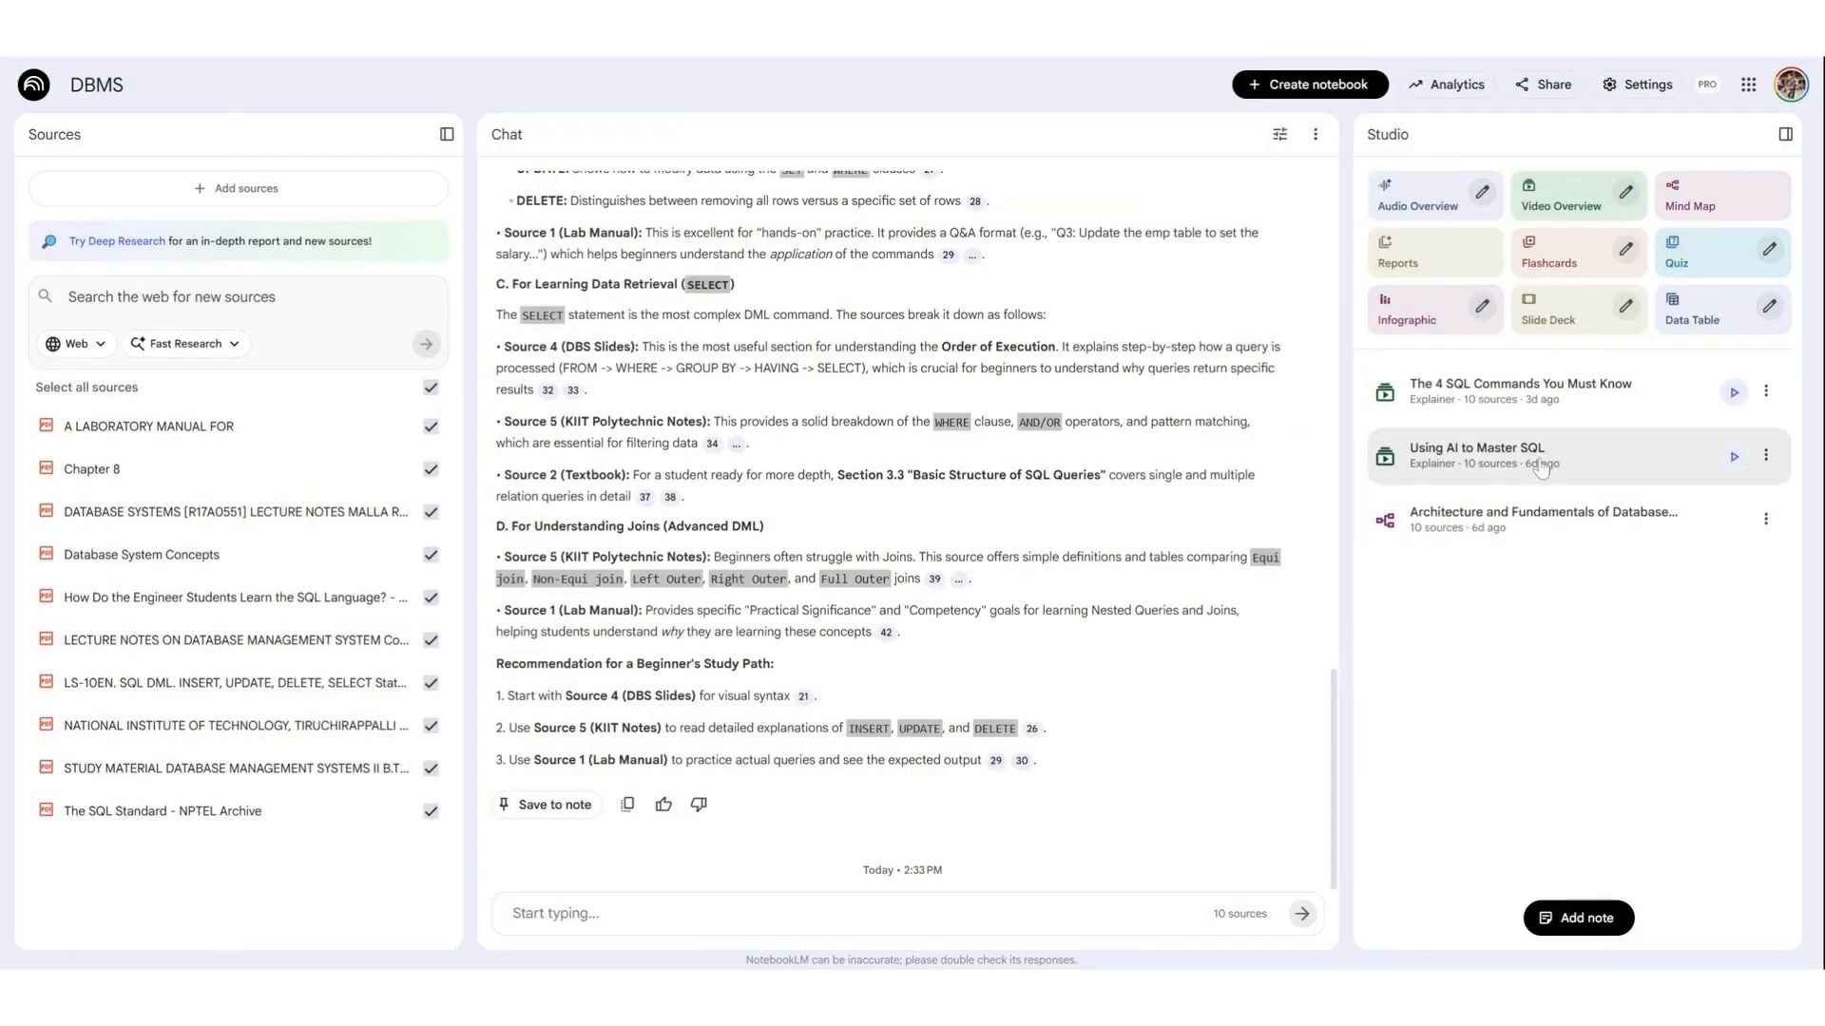
- Play the "Using AI to Master SQL" video overview, skip ahead to about the two-minute mark, pause it and close it
click(1393, 467)
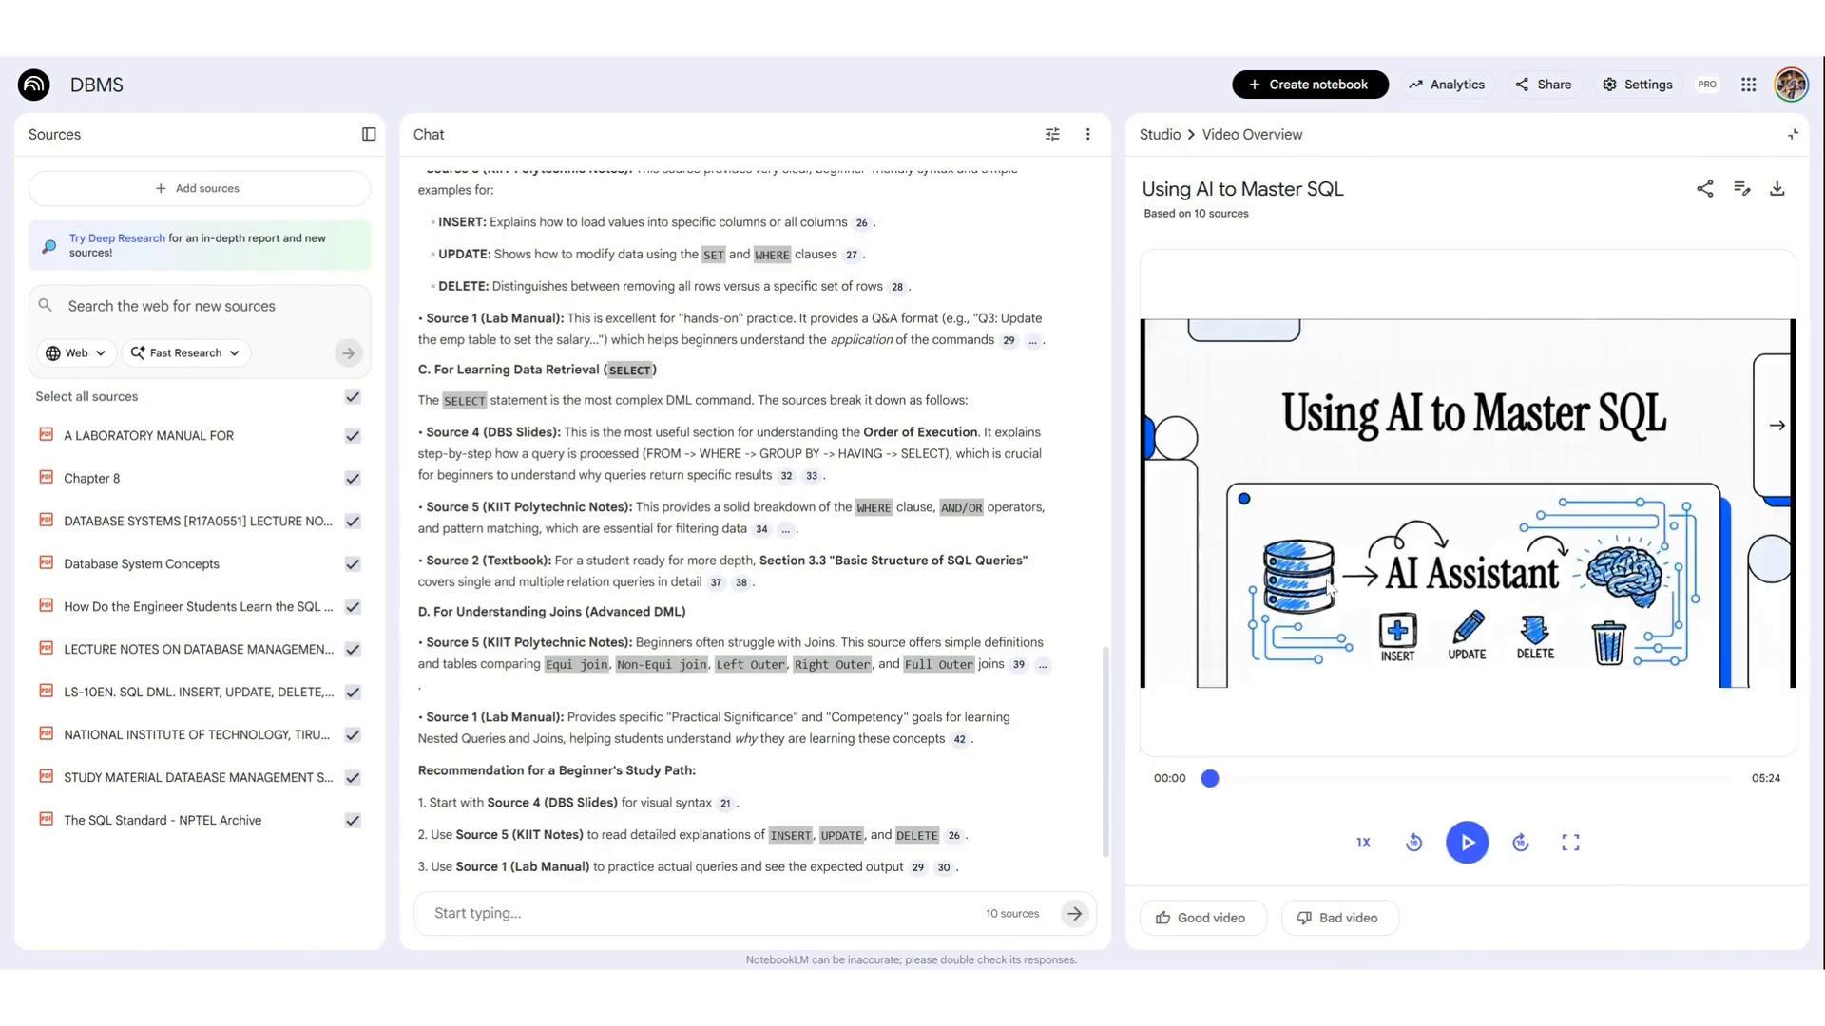
click(1463, 850)
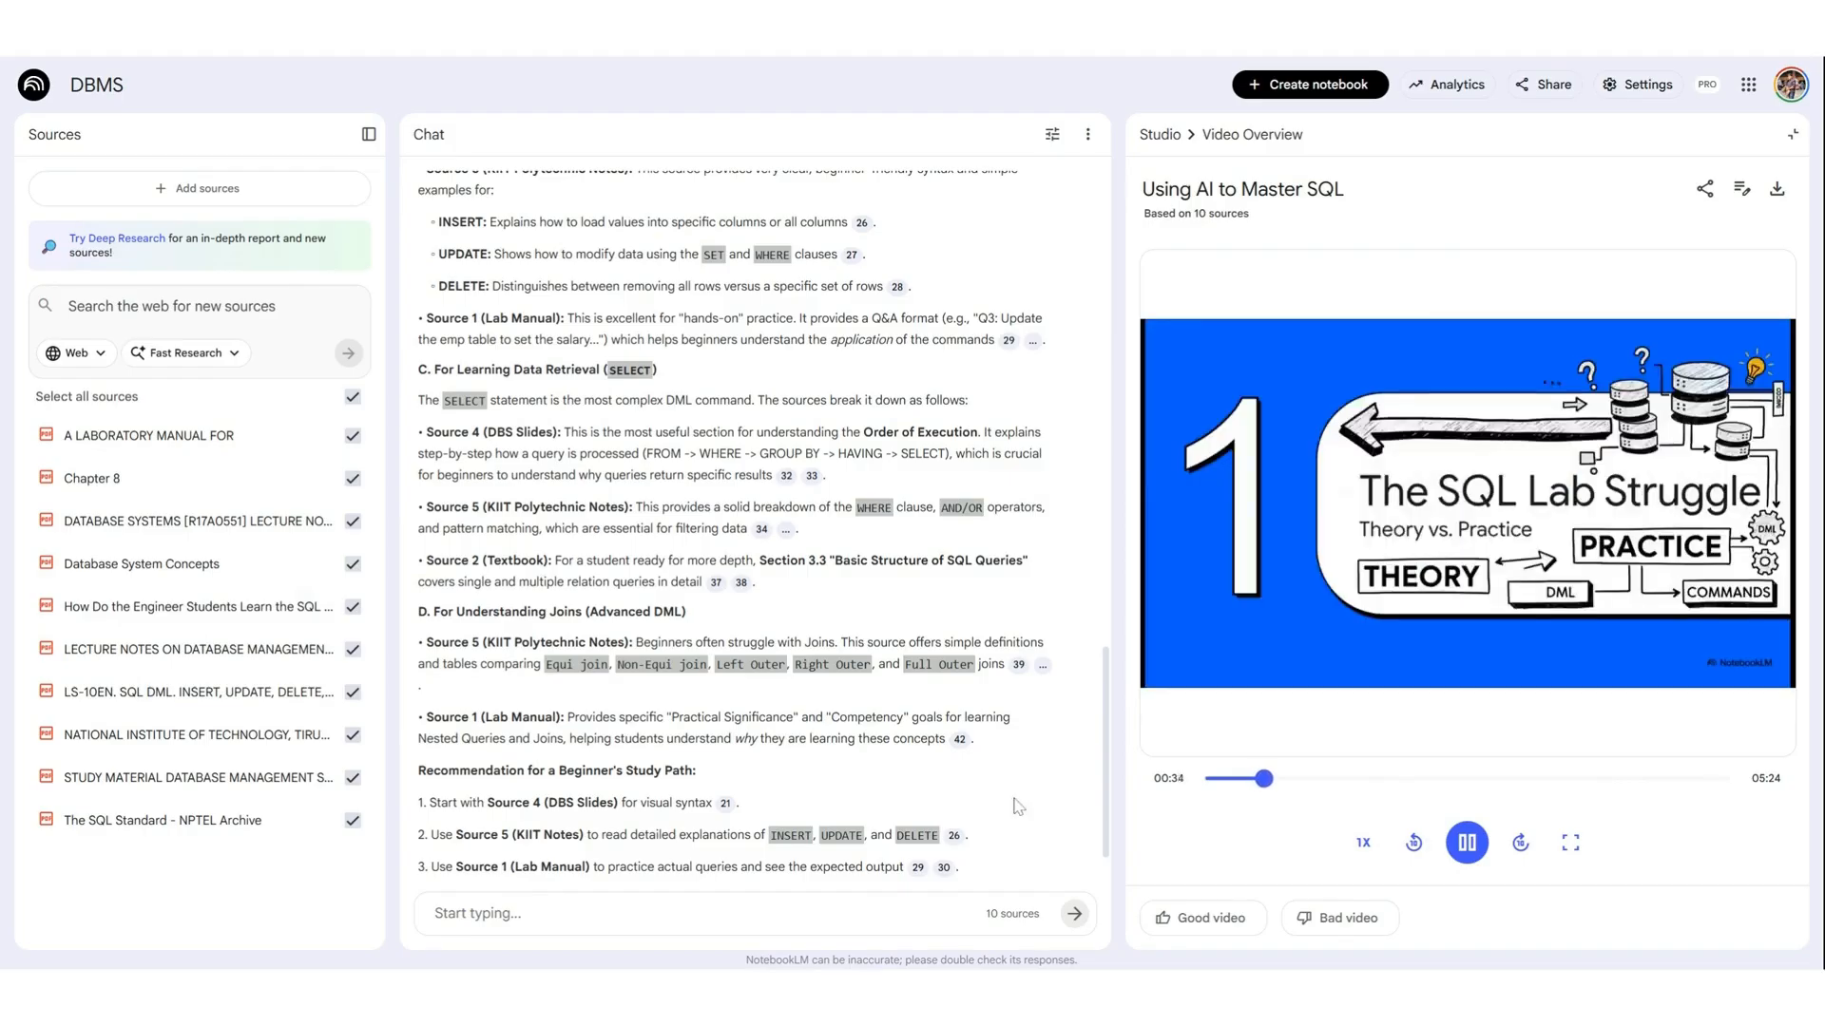
click(1300, 778)
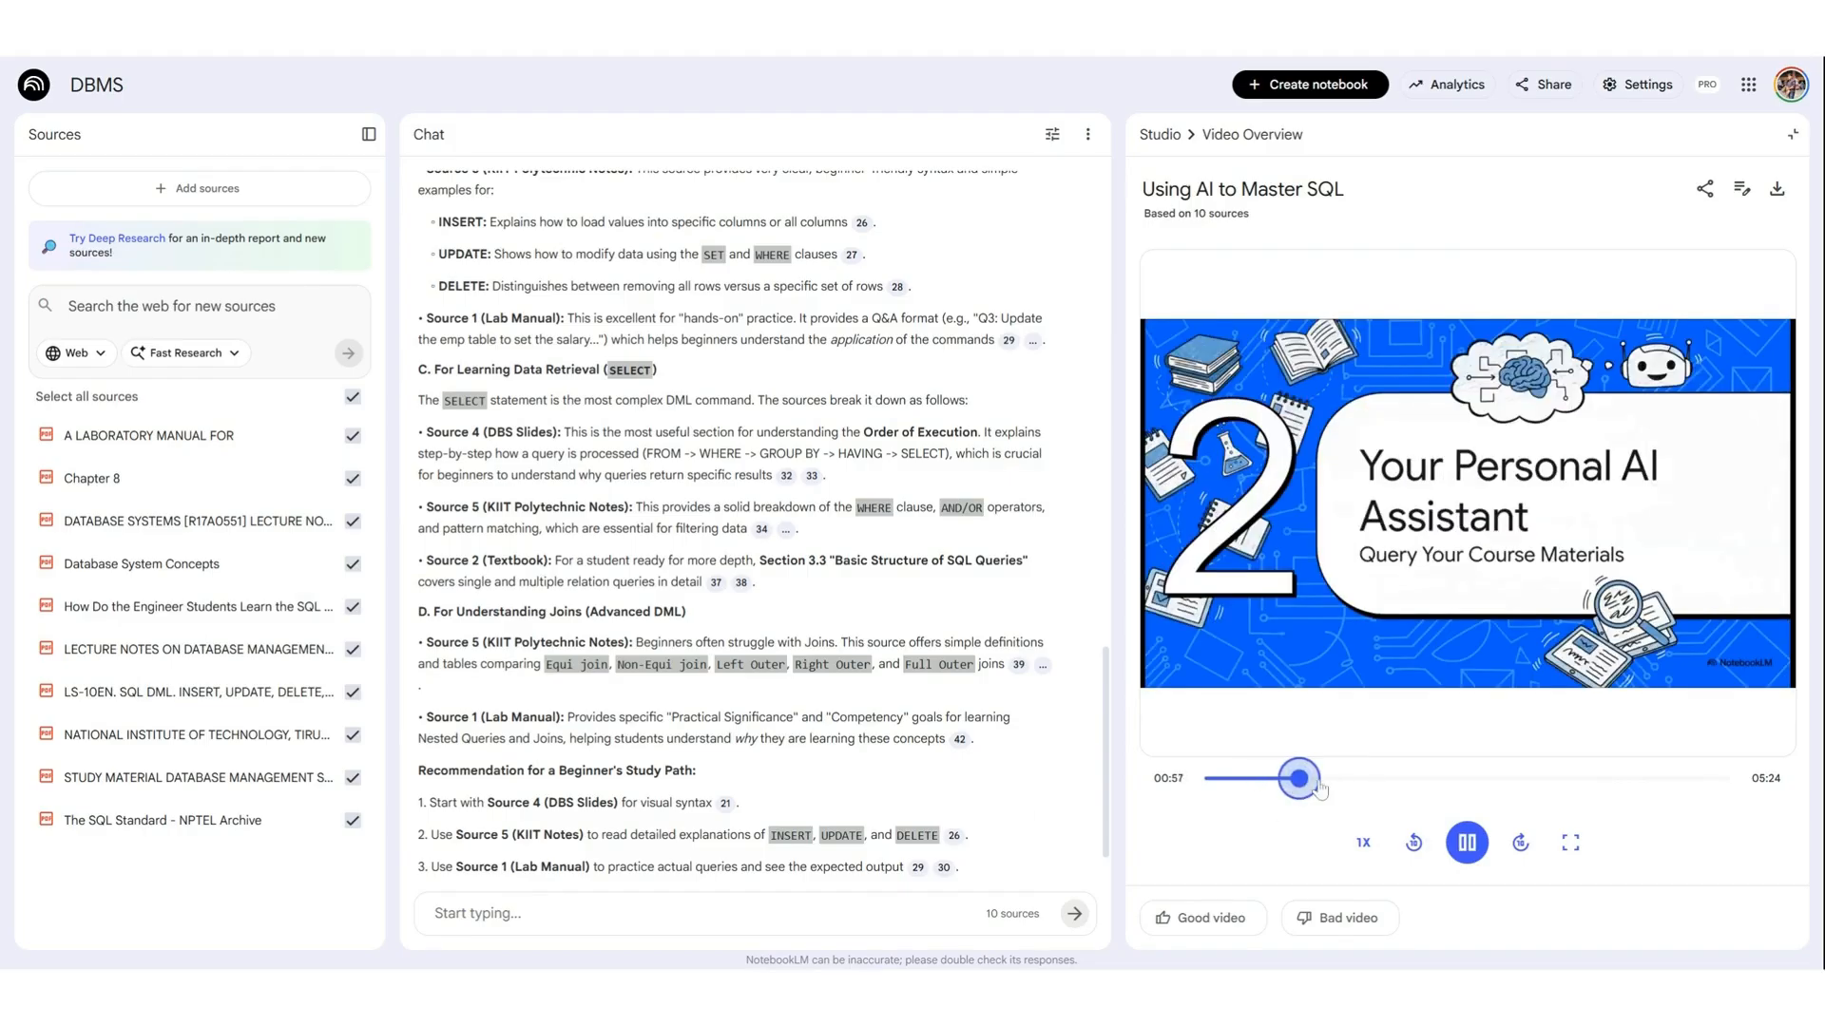
click(1324, 780)
click(1350, 780)
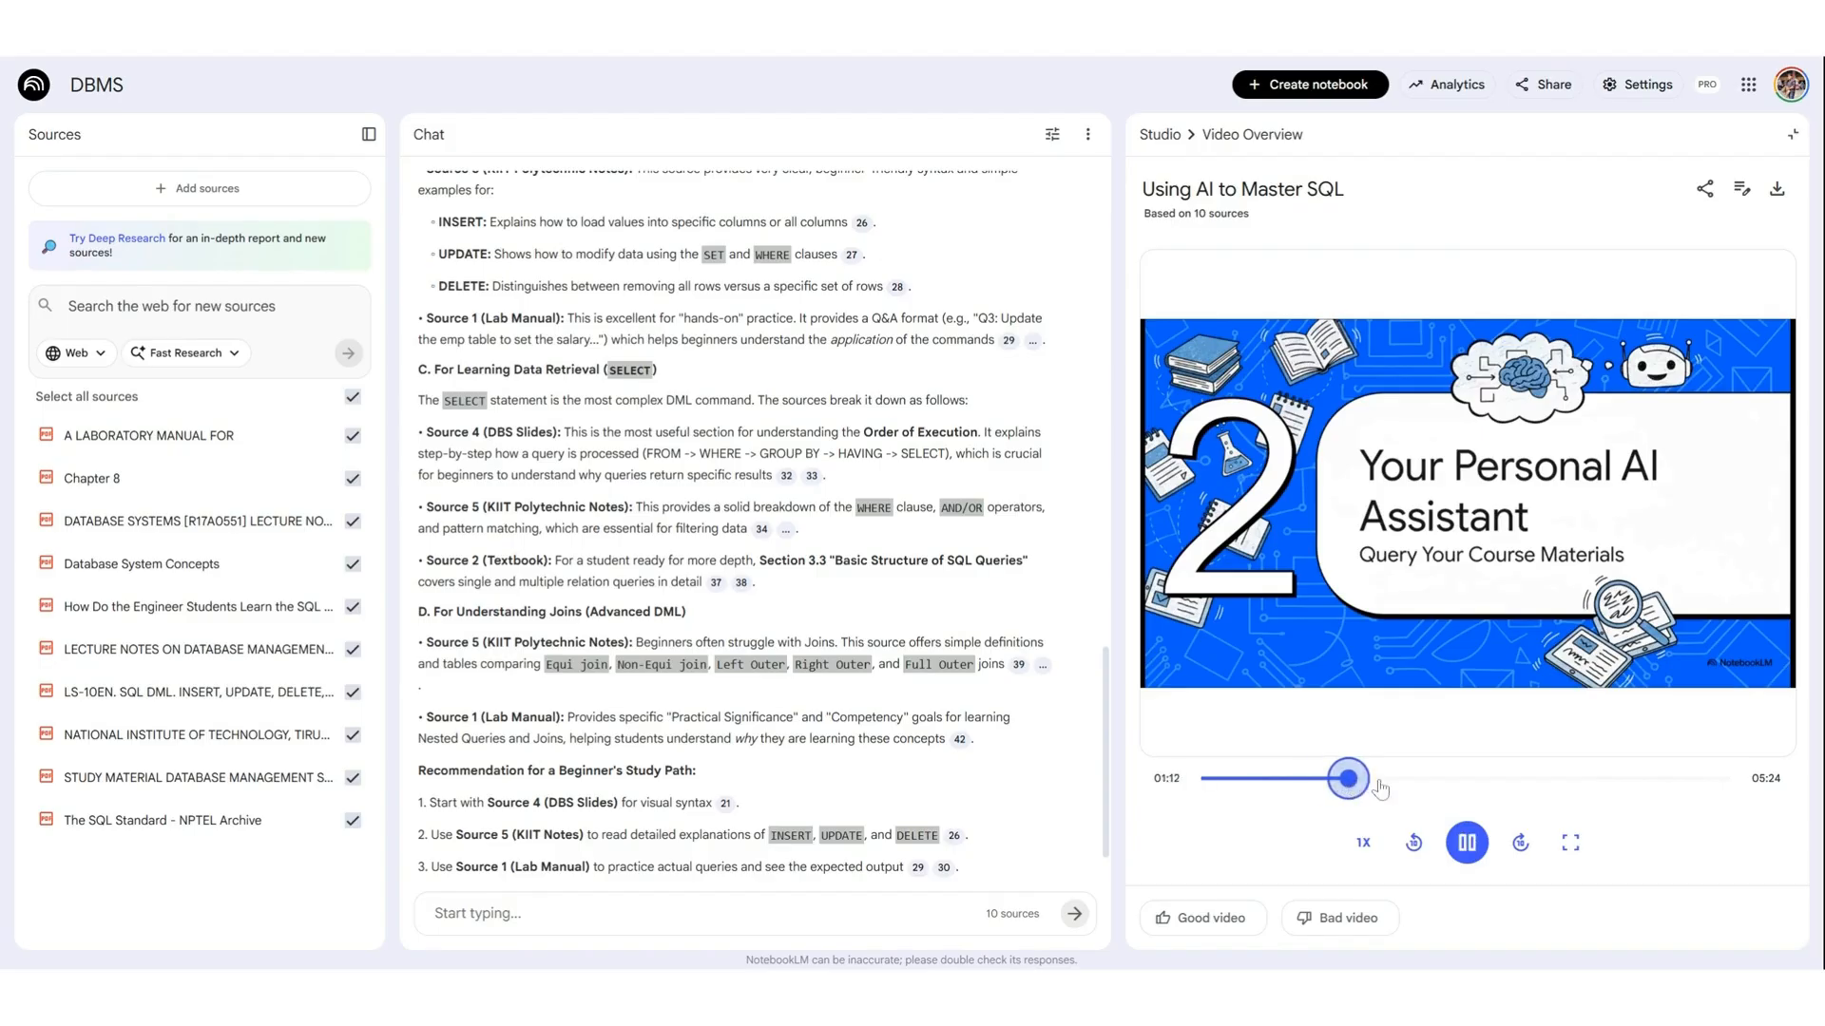
click(1386, 780)
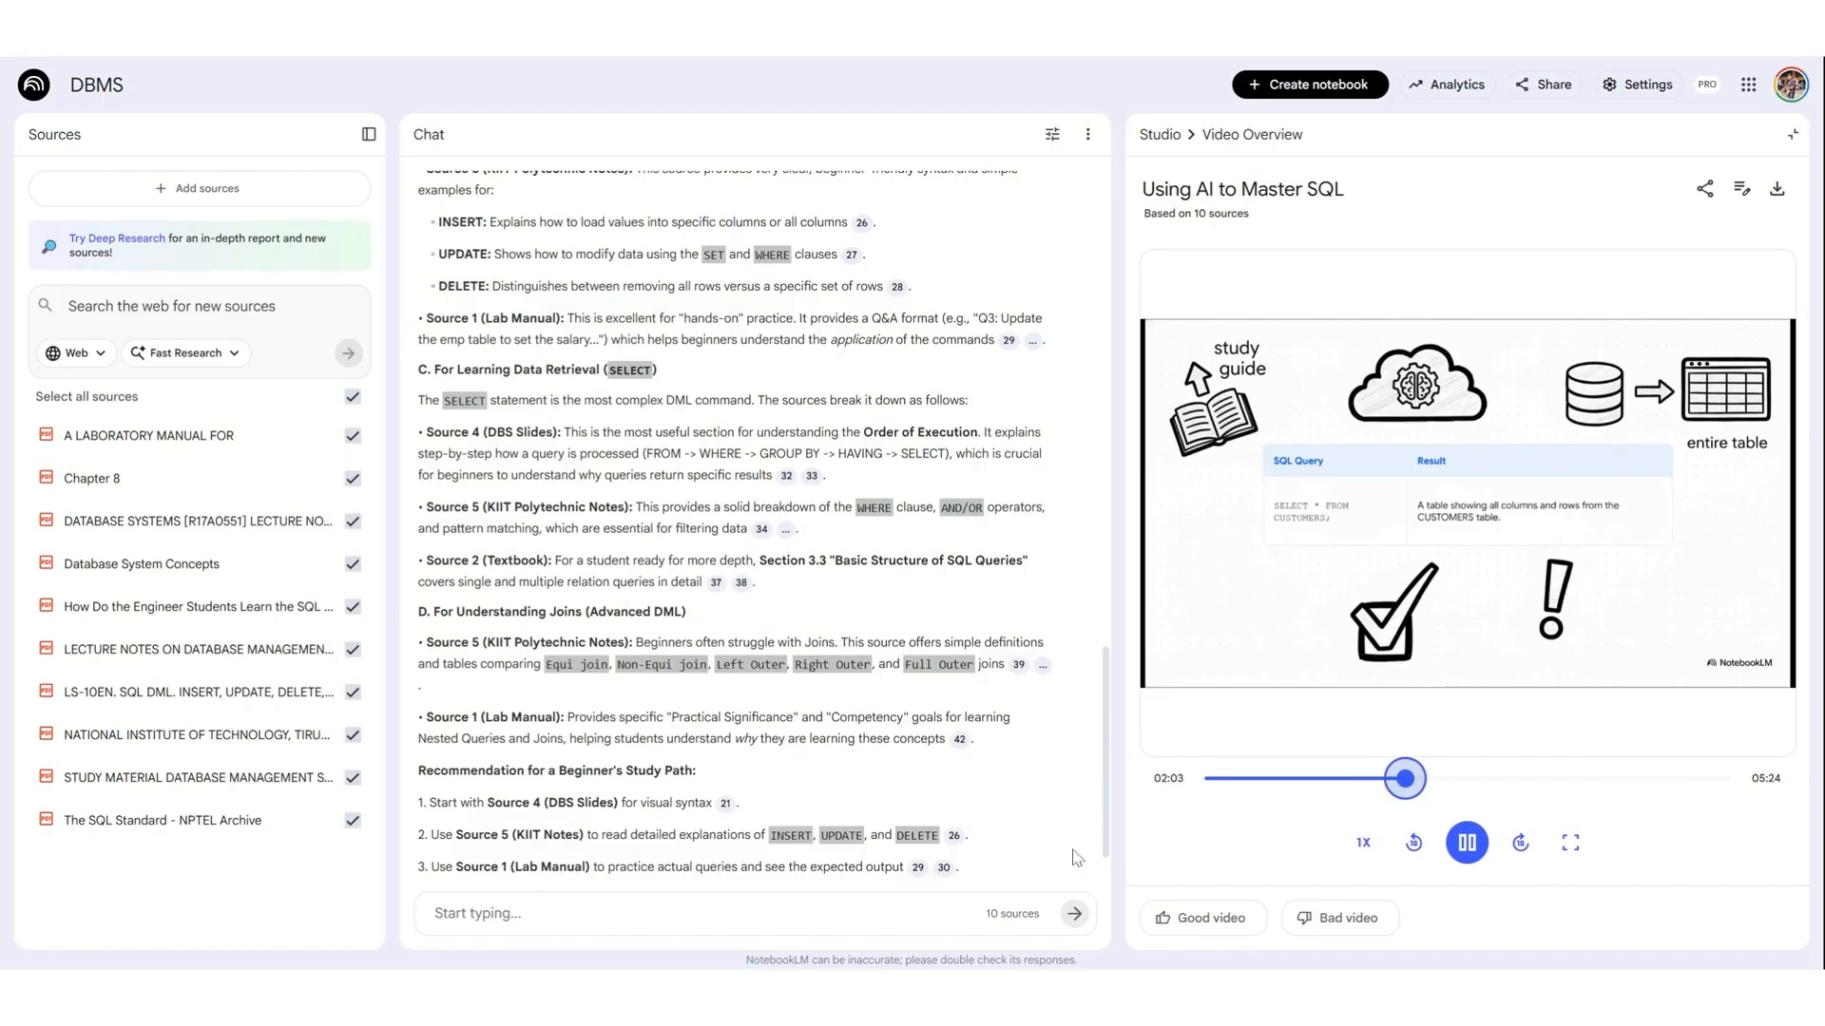
click(1481, 848)
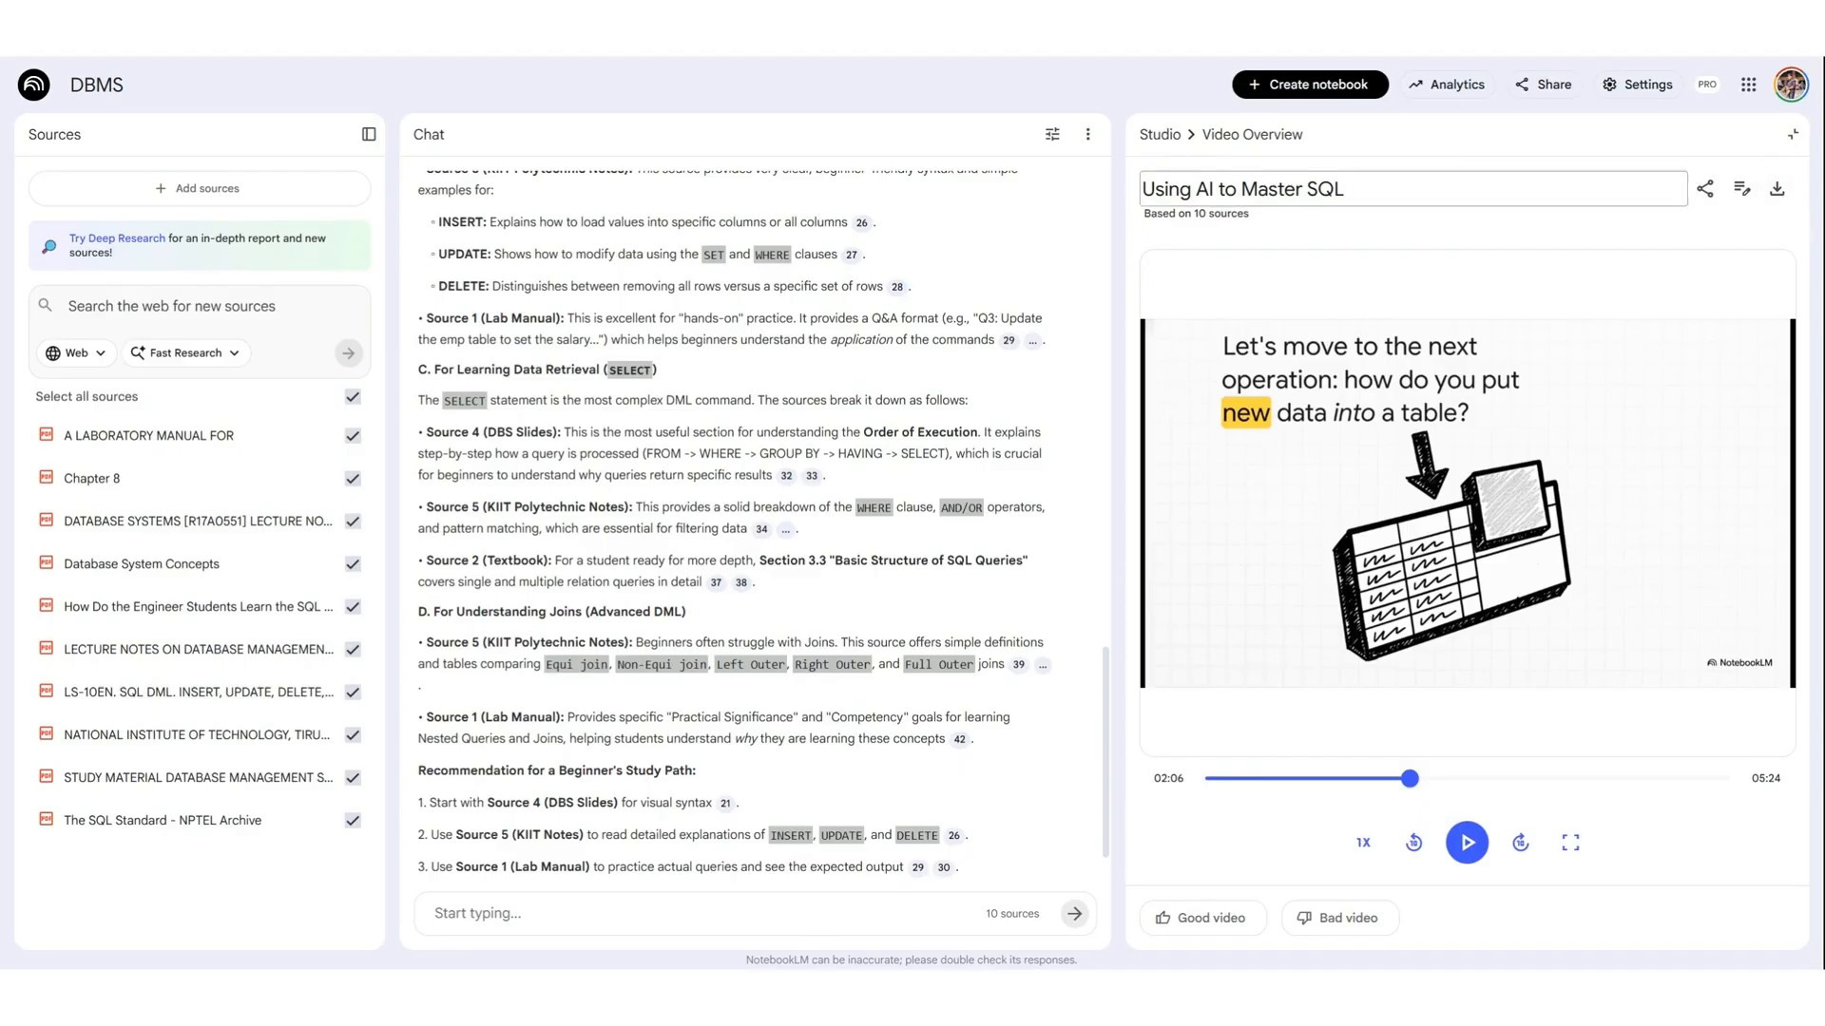
click(1164, 136)
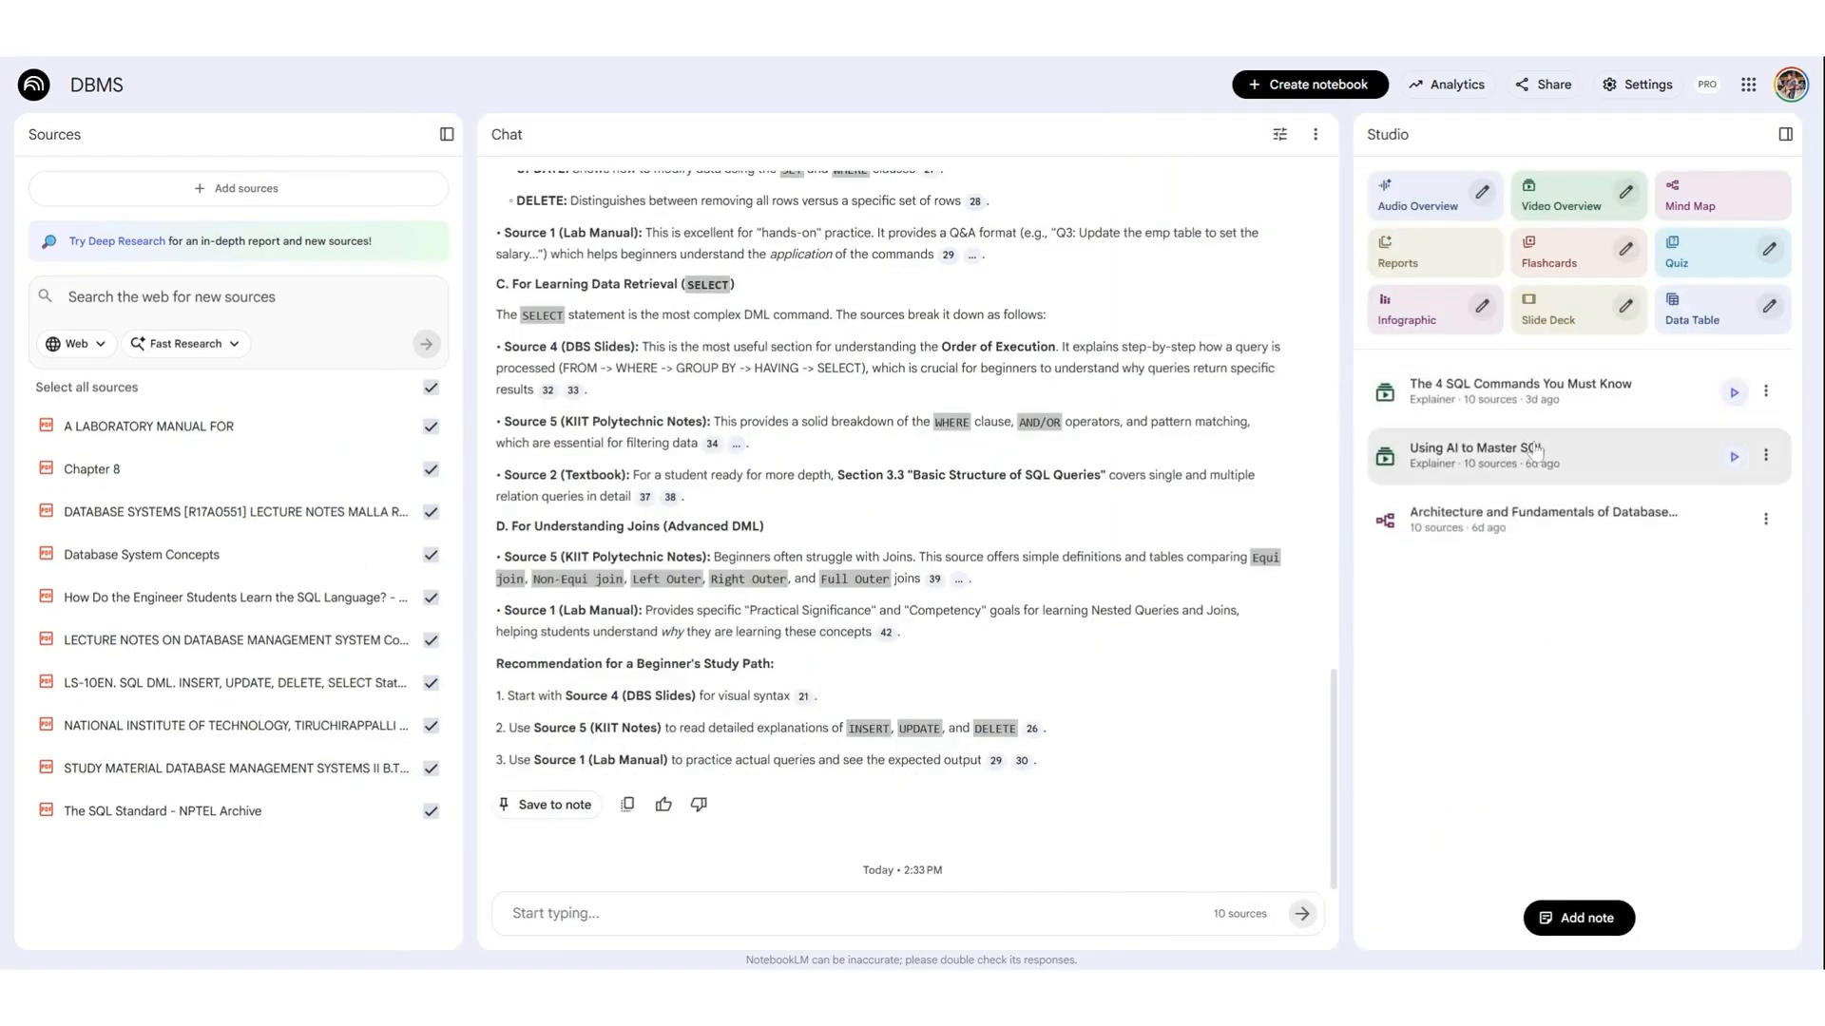
- Switch to the "DBMS Notebook-DML" notebook and generate a mind map from its sources
click(42, 100)
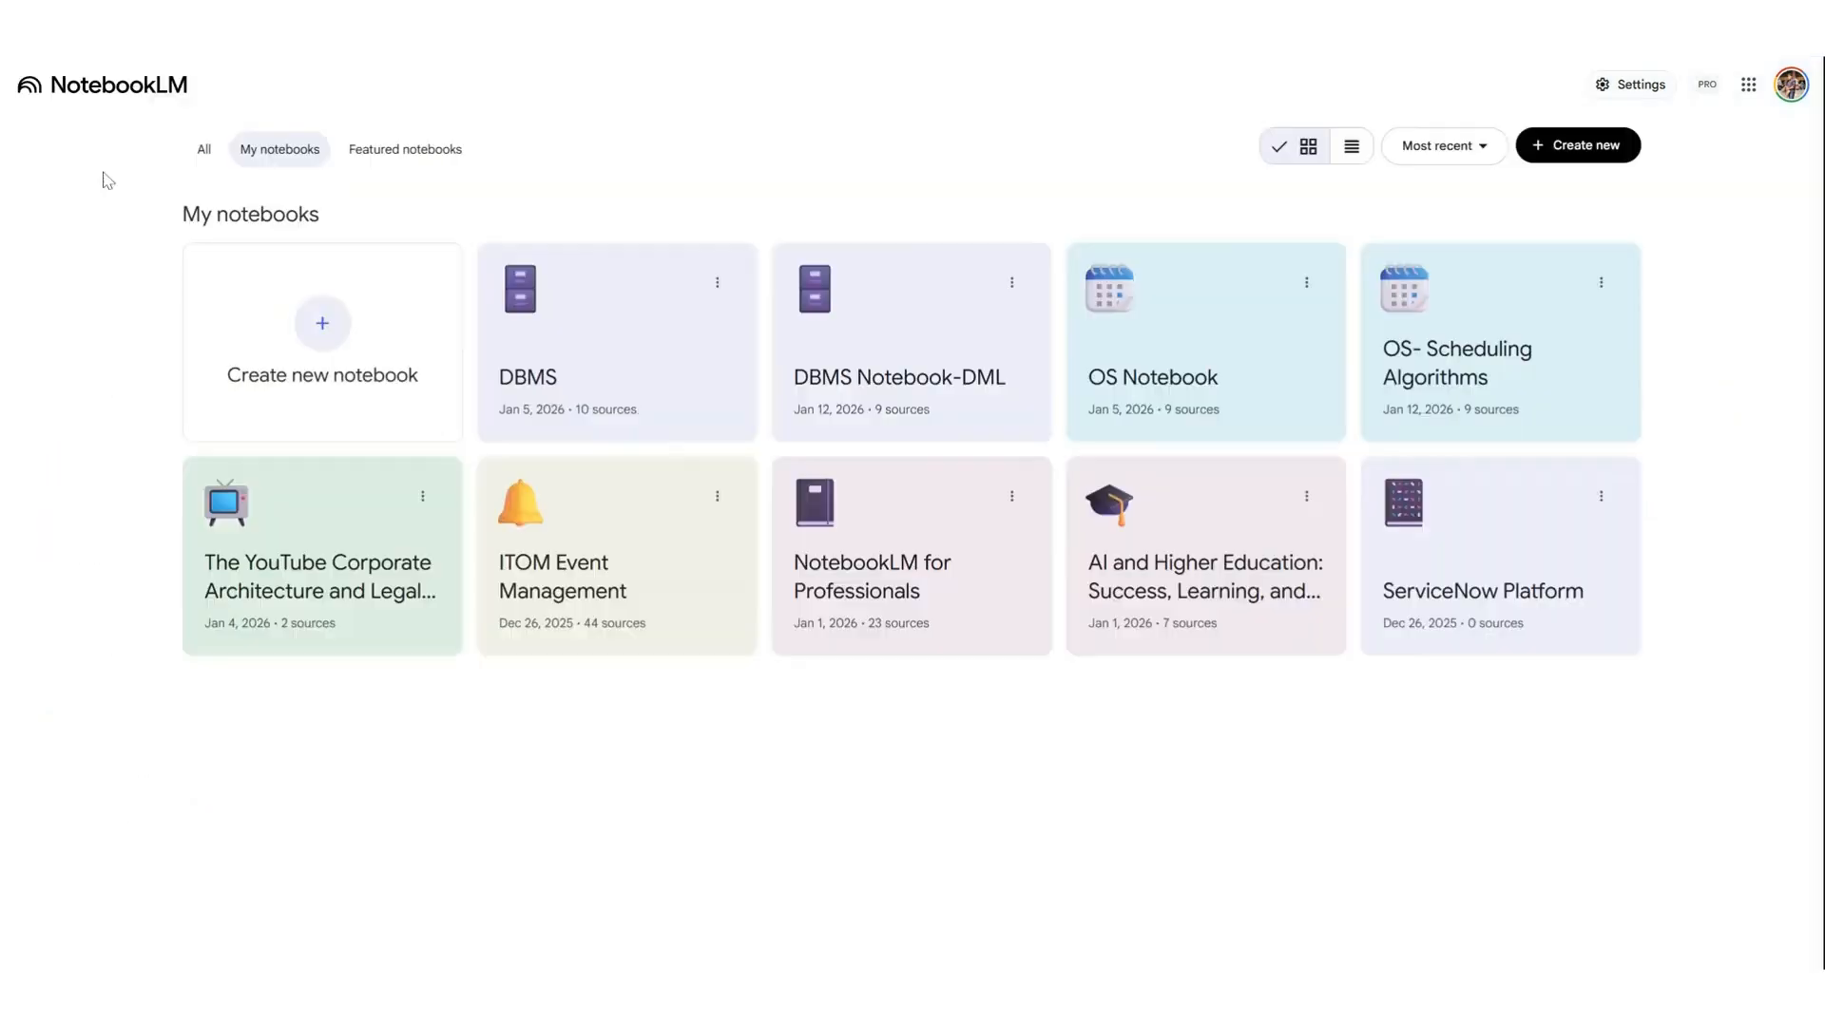
click(893, 391)
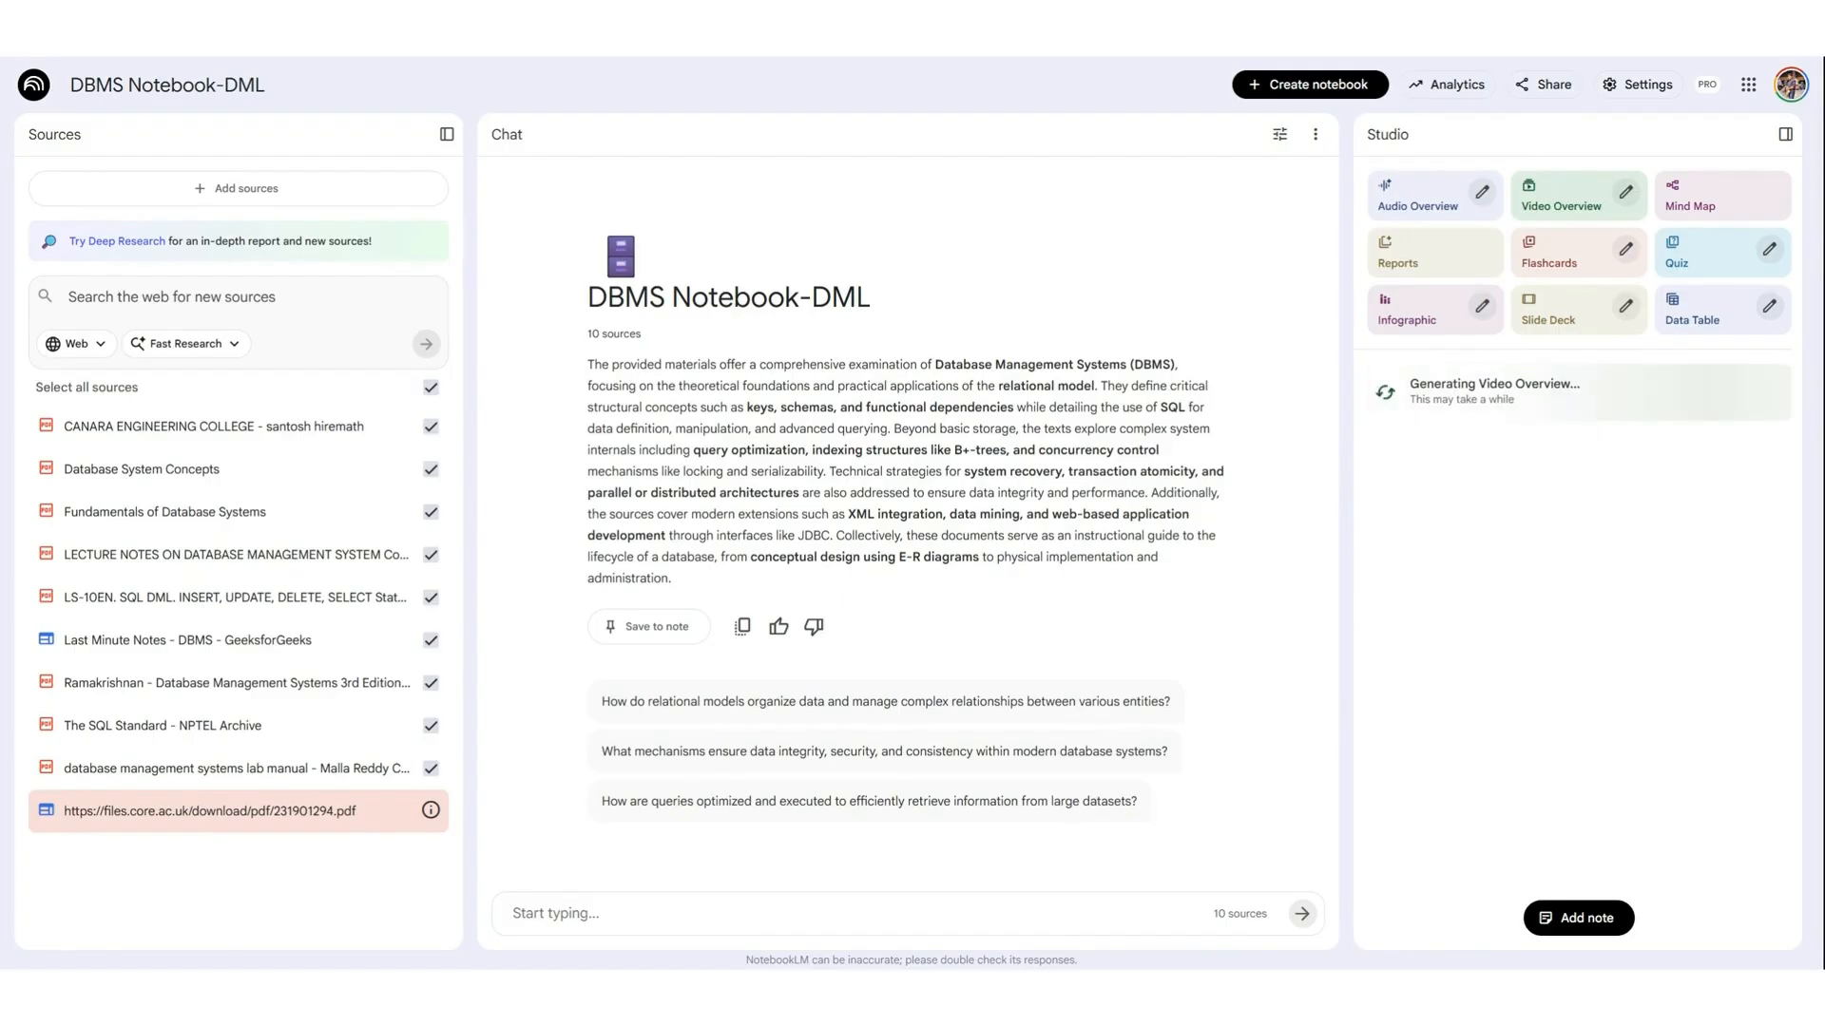
click(1706, 195)
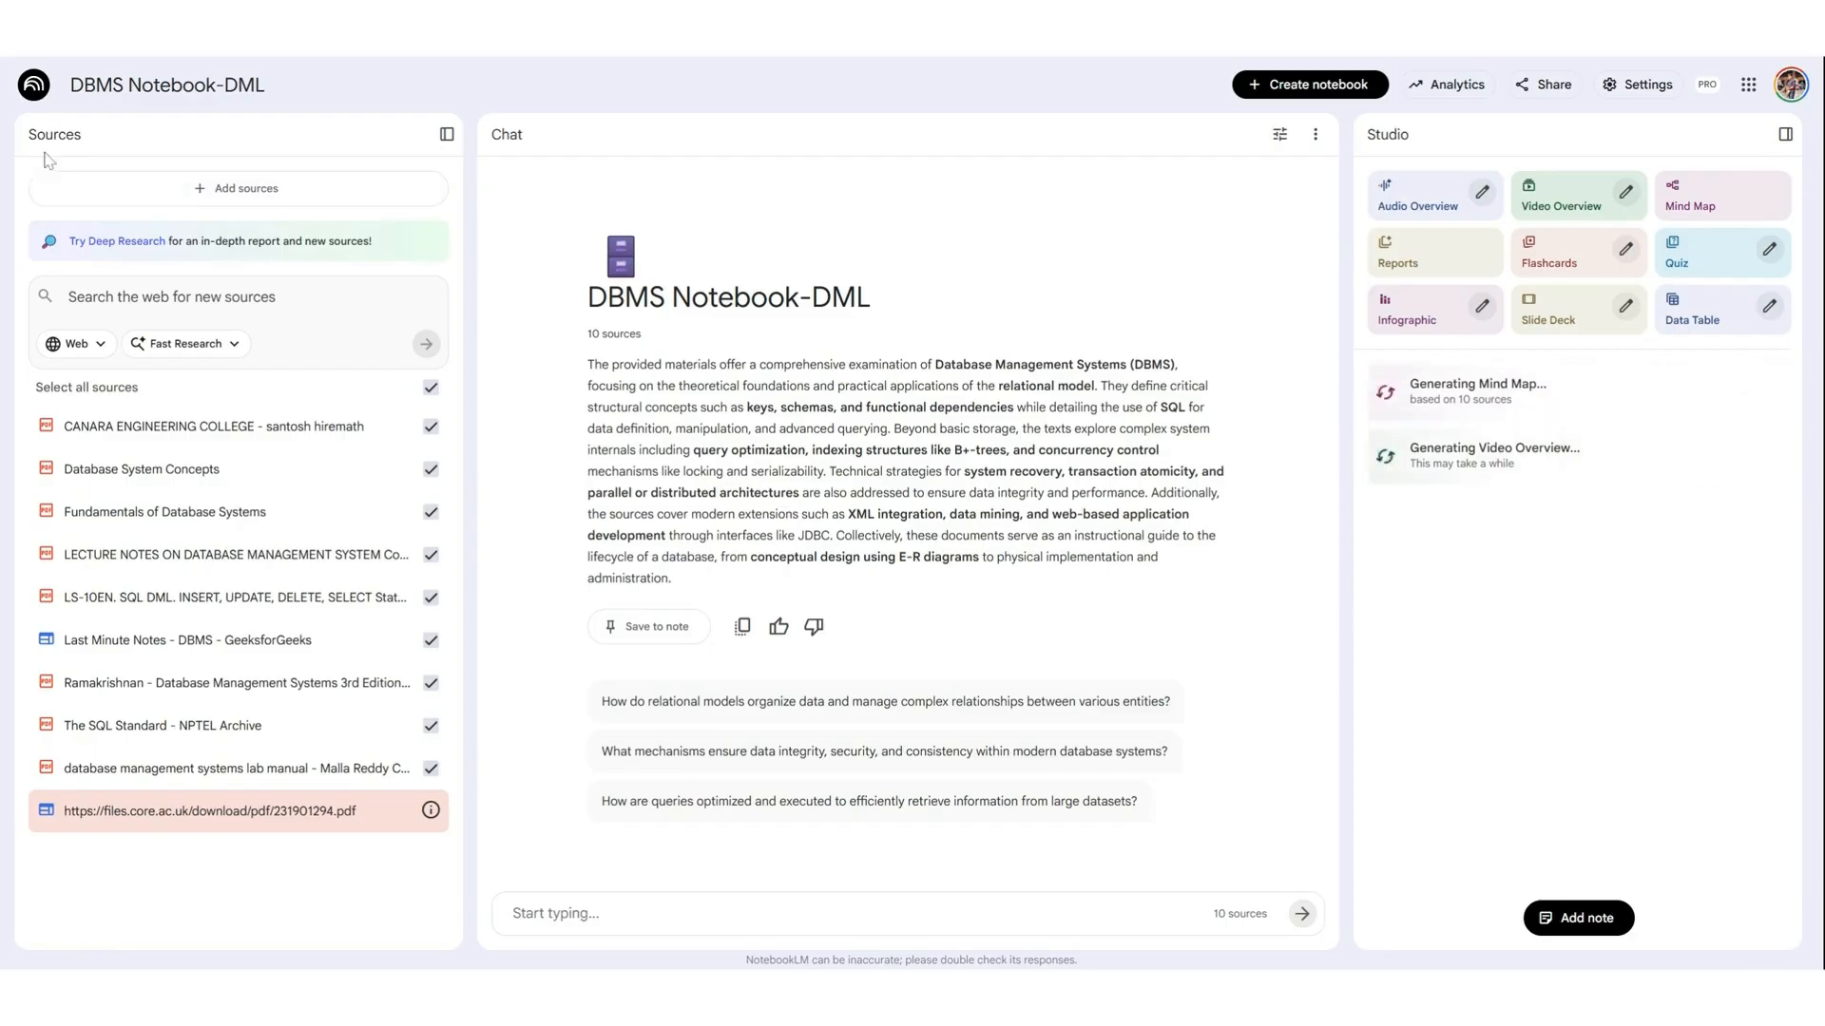
- Return to the existing DBMS notebook and open its "Architecture and Fundamentals of Database Management Systems" mind map
click(33, 84)
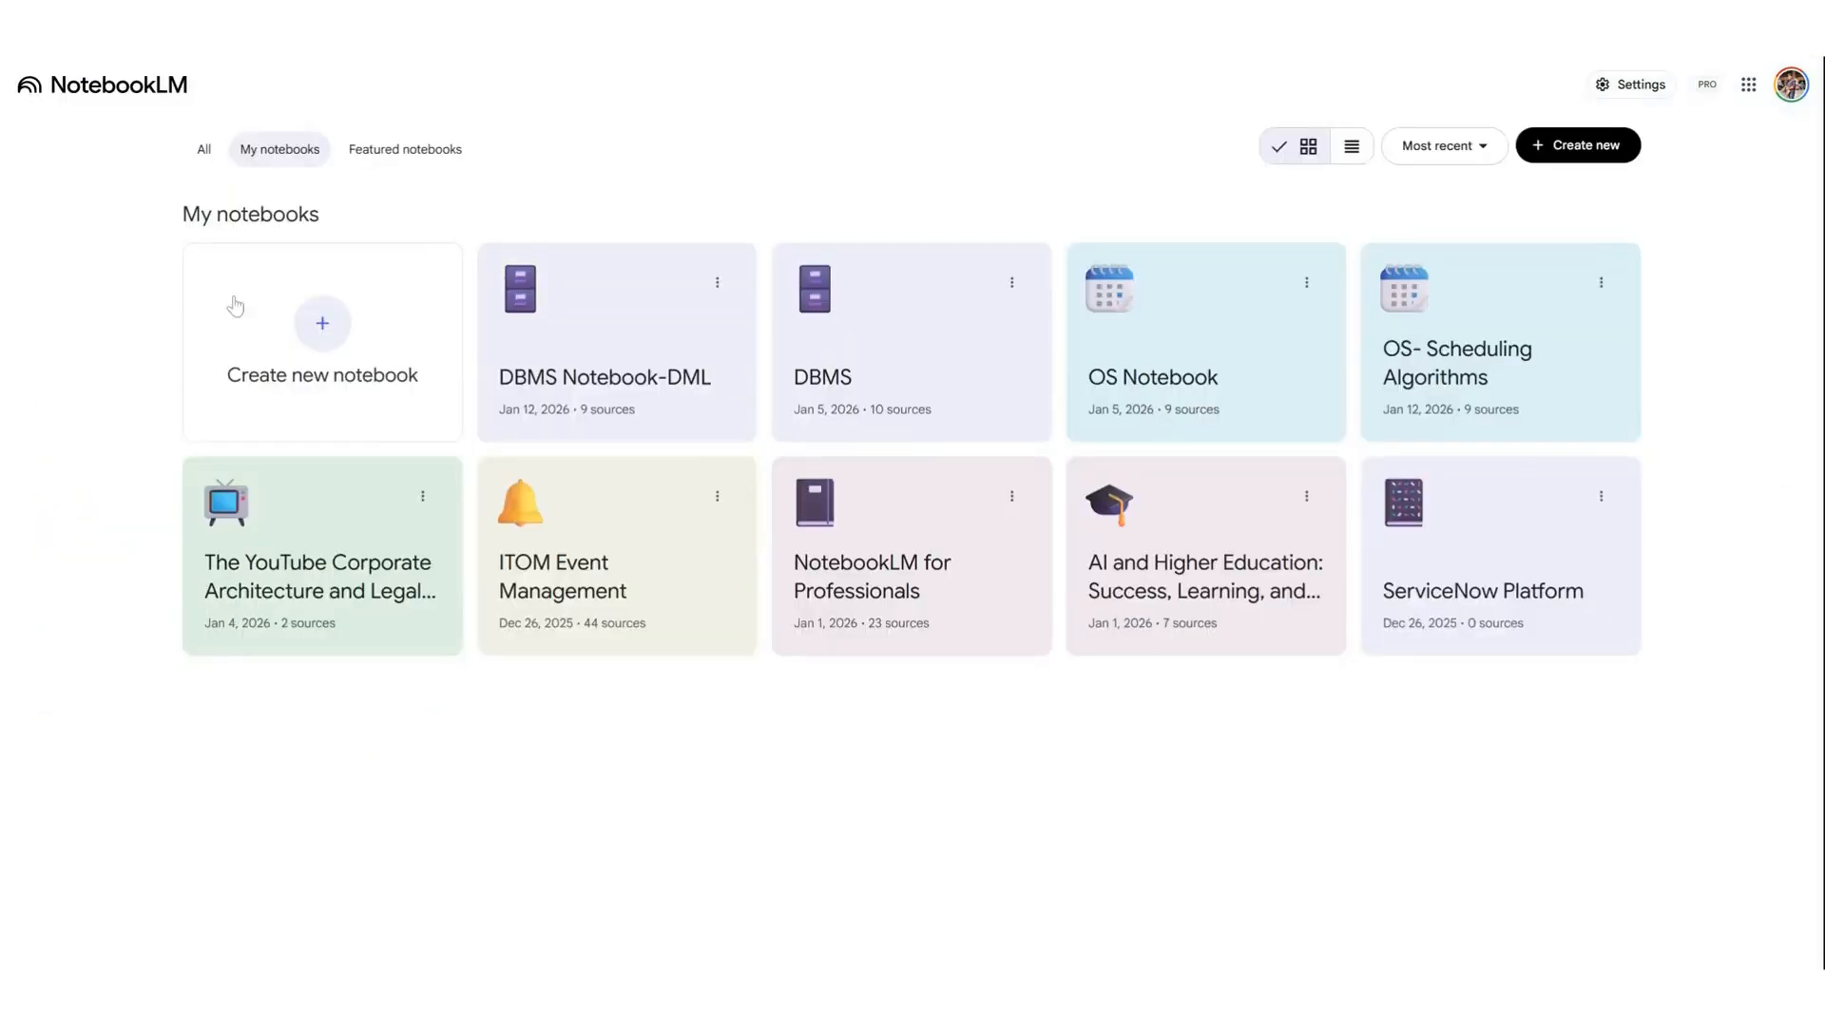
click(871, 392)
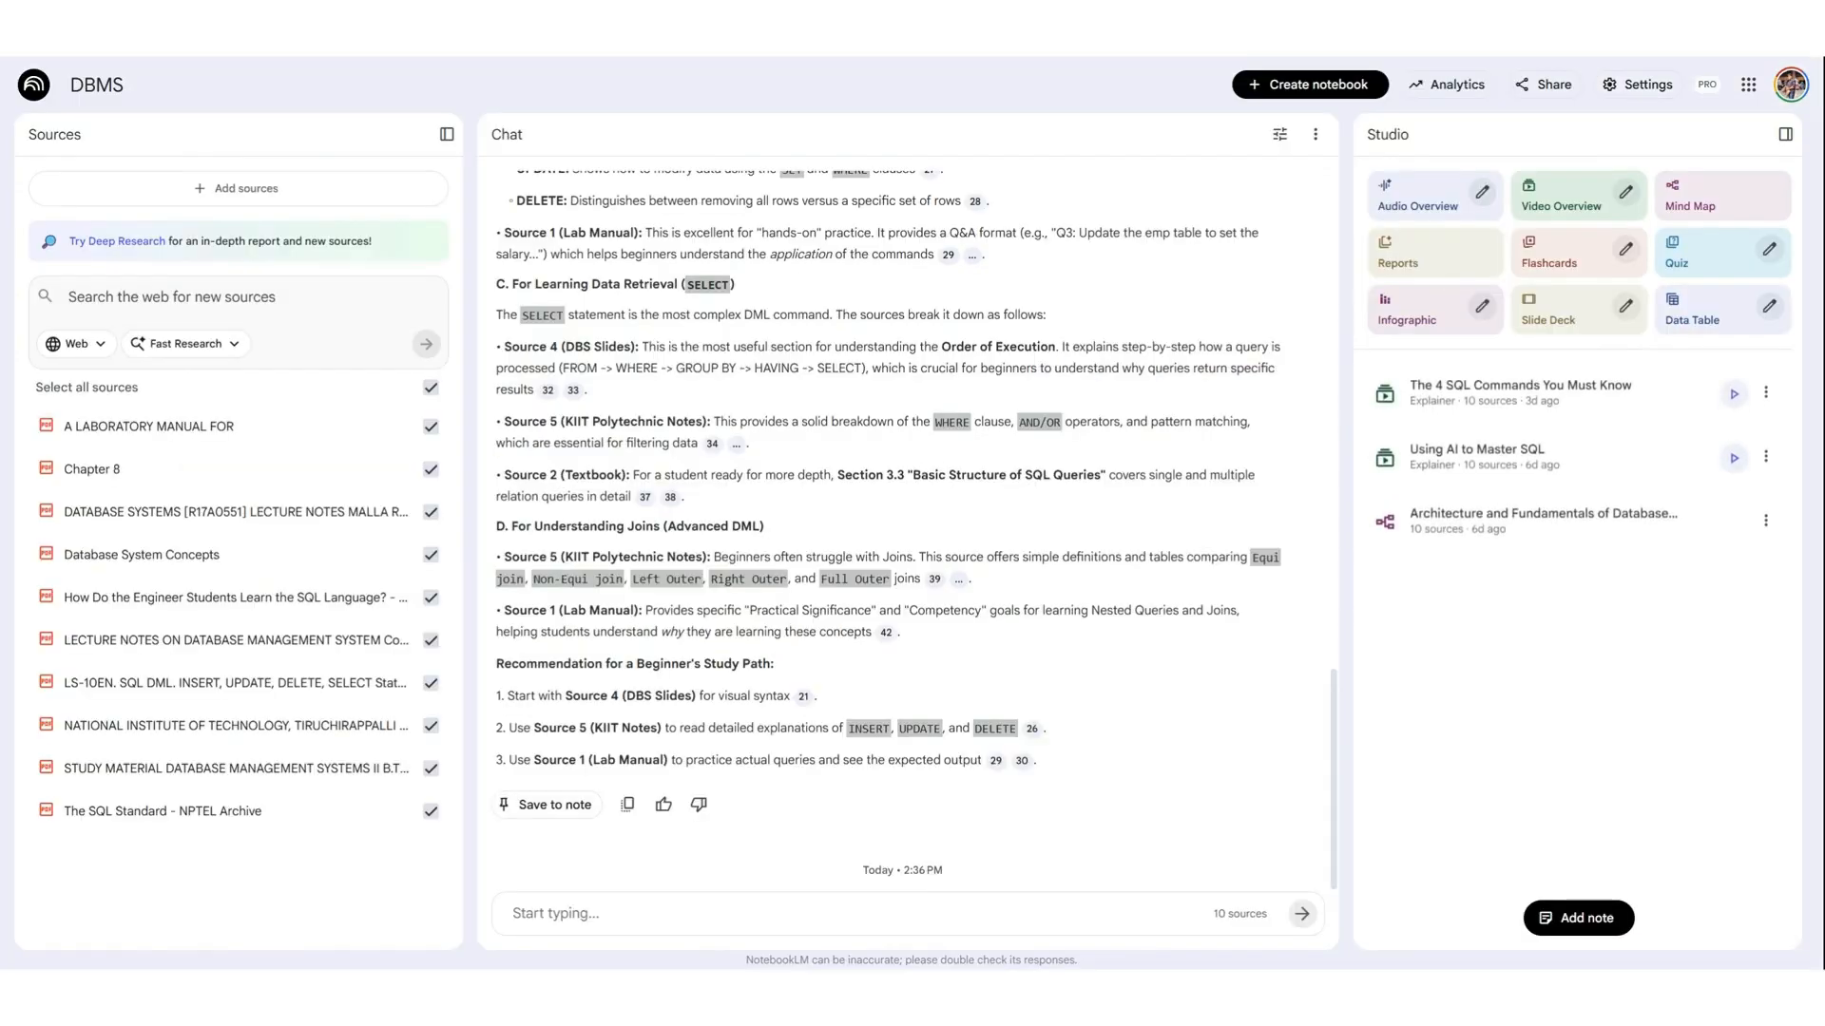
click(1490, 530)
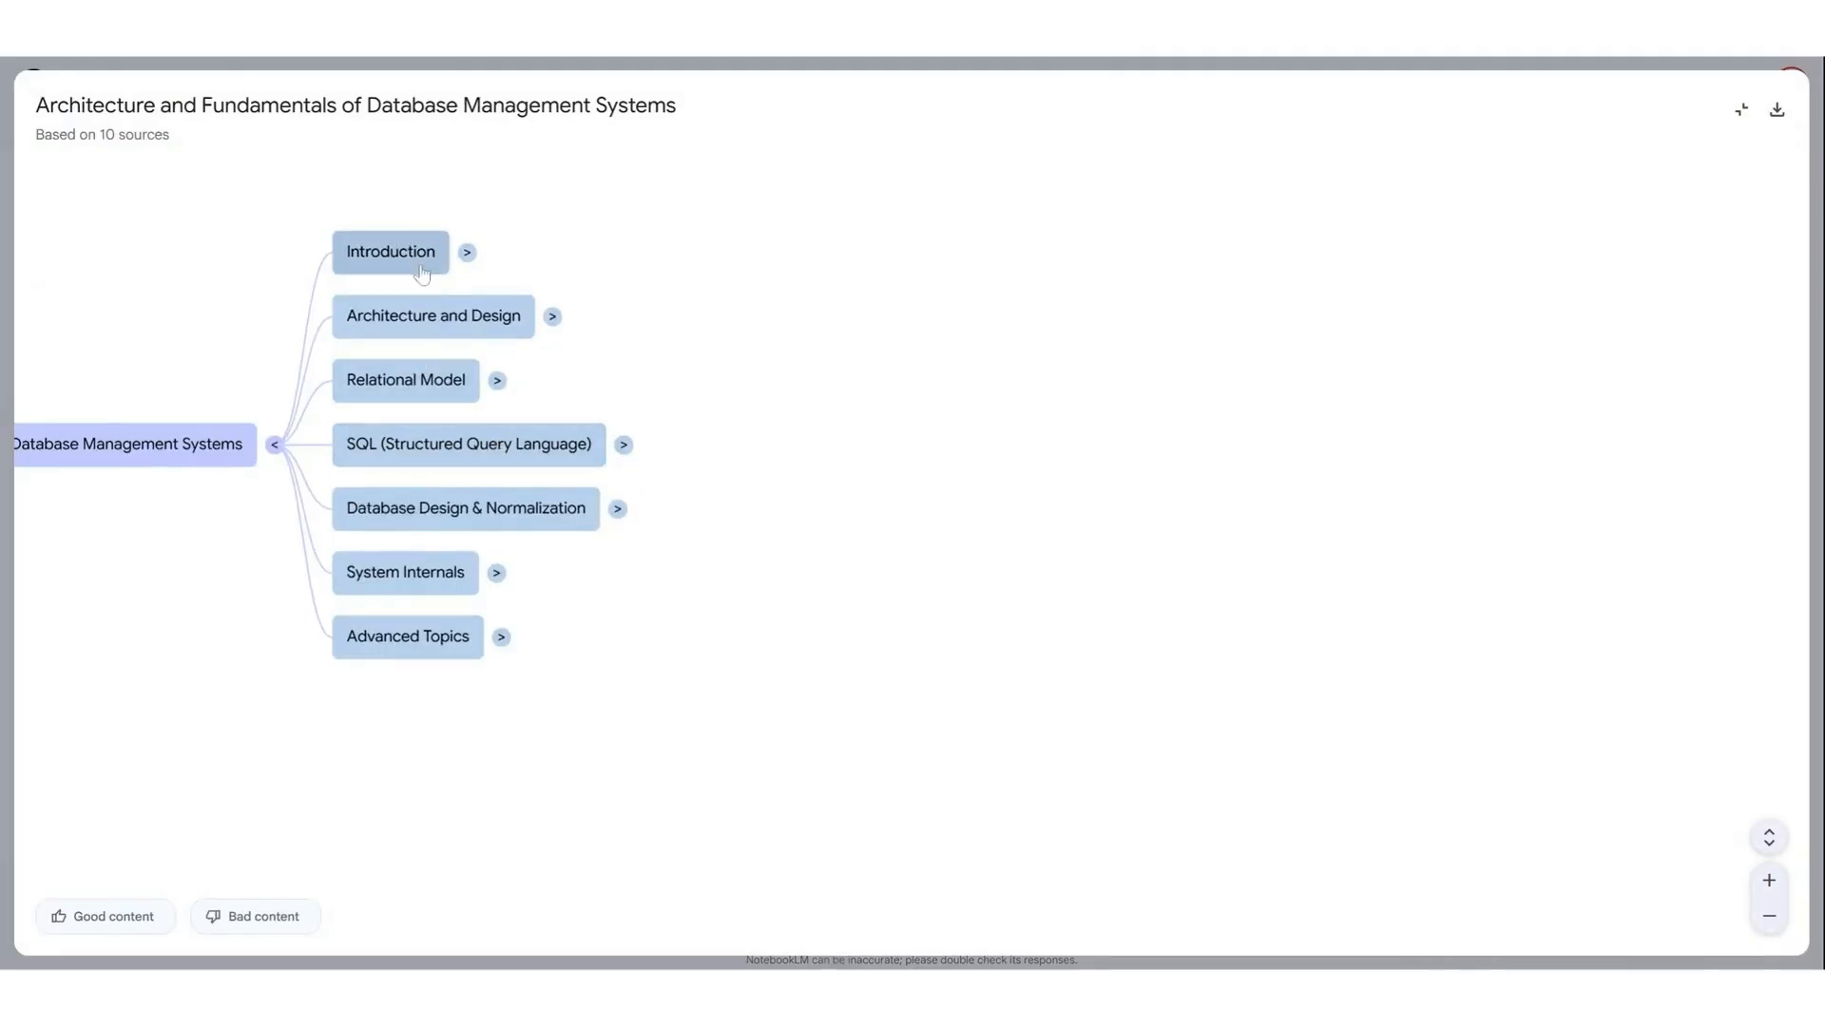
- Expand the Introduction, SQL and Advanced Topics branches, generate a chat discussion from the "Distributed and Cloud Databases" node, and close the mind map
click(468, 253)
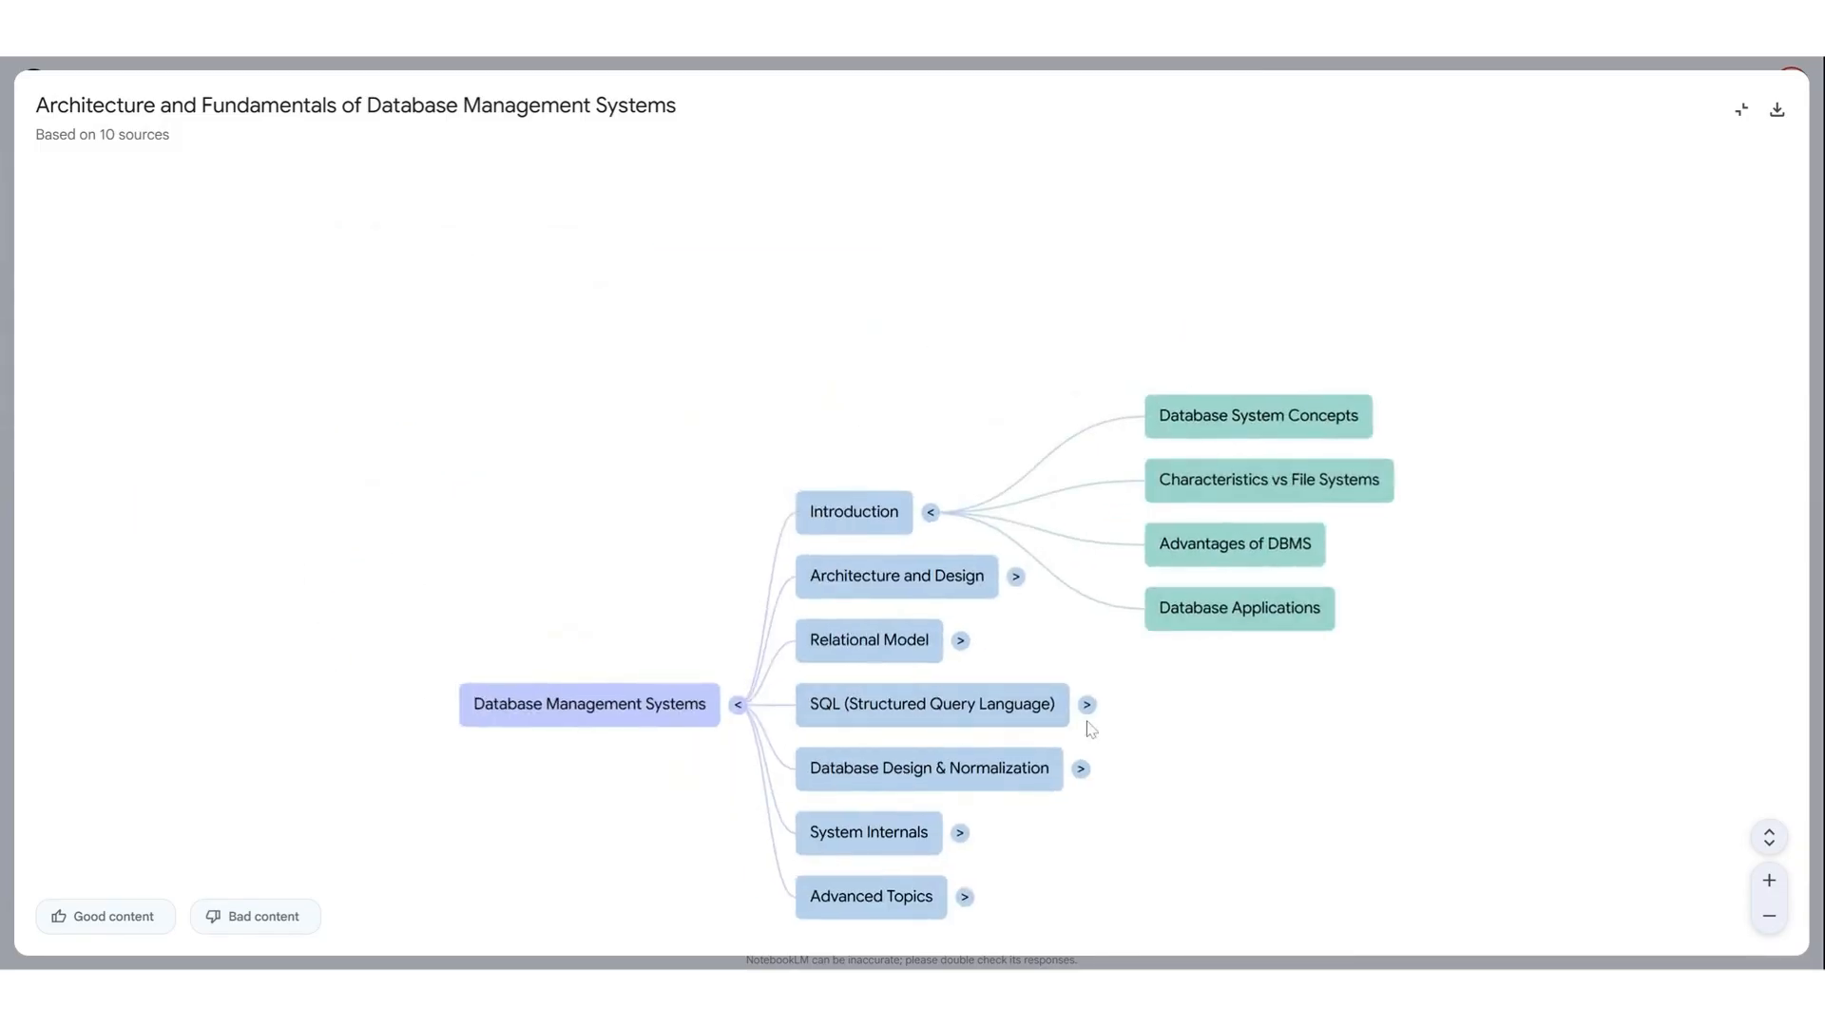
click(1087, 704)
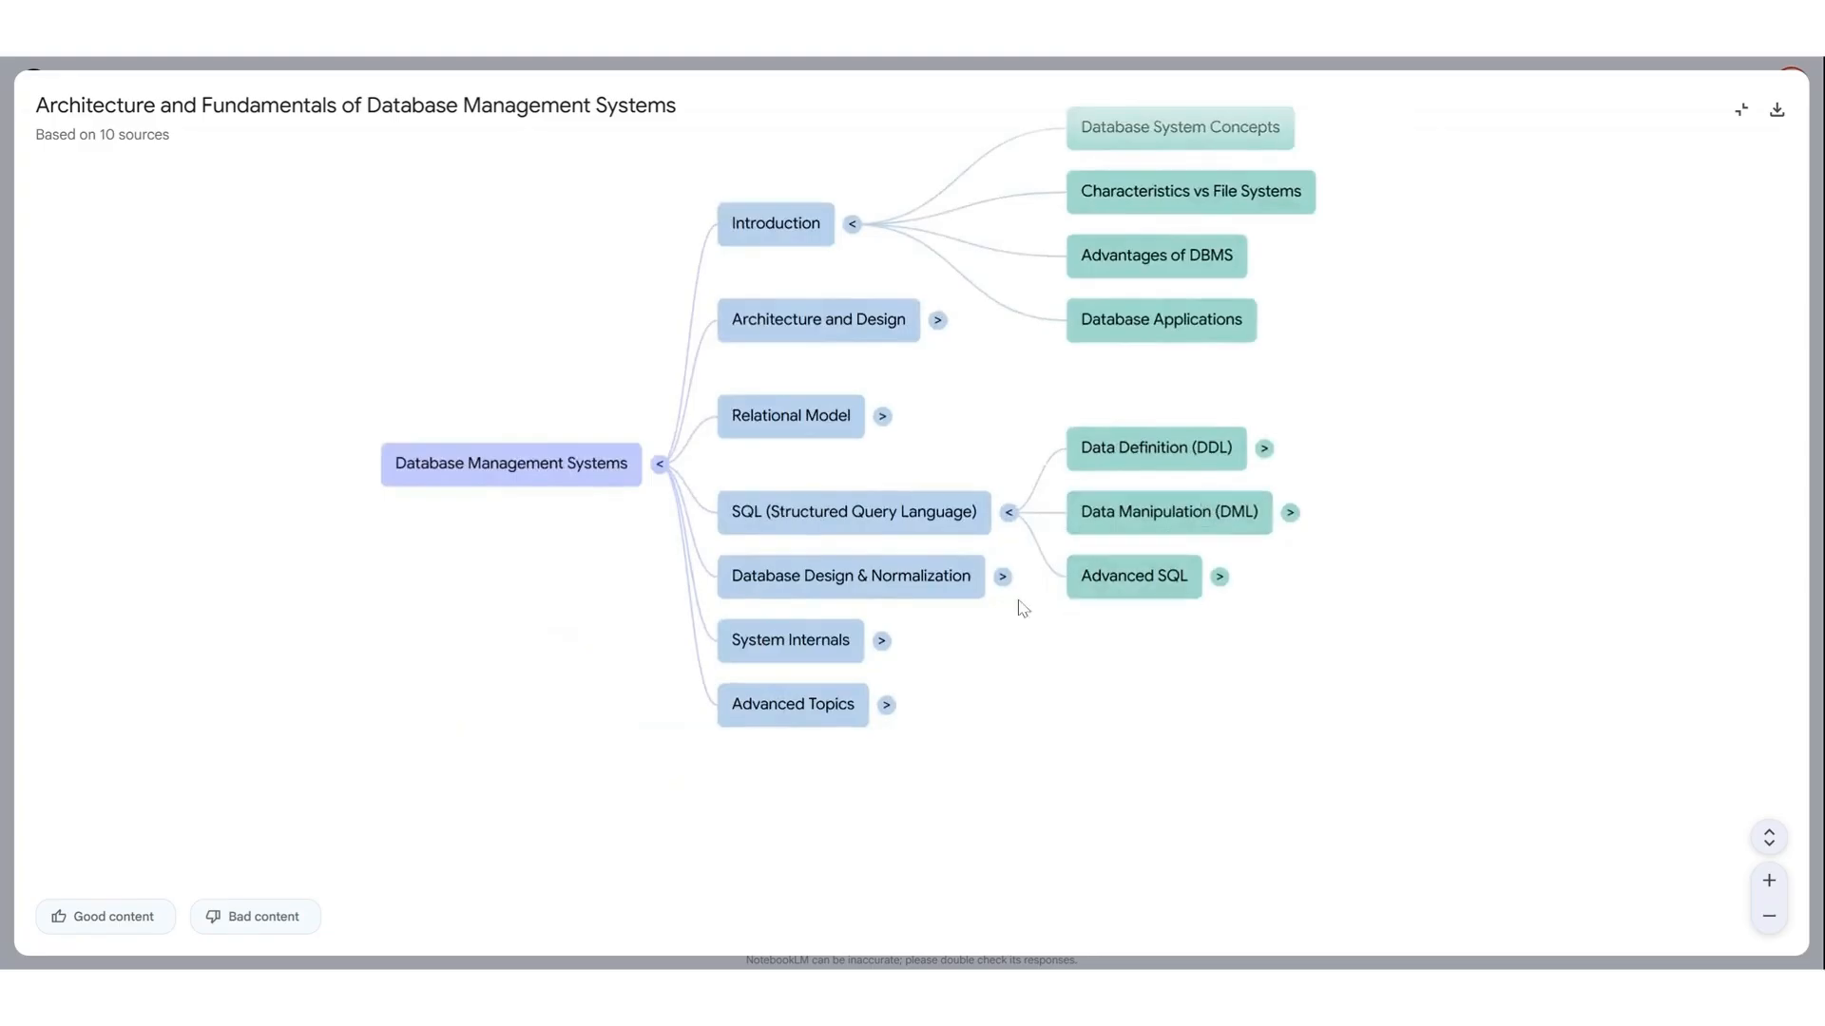
click(886, 704)
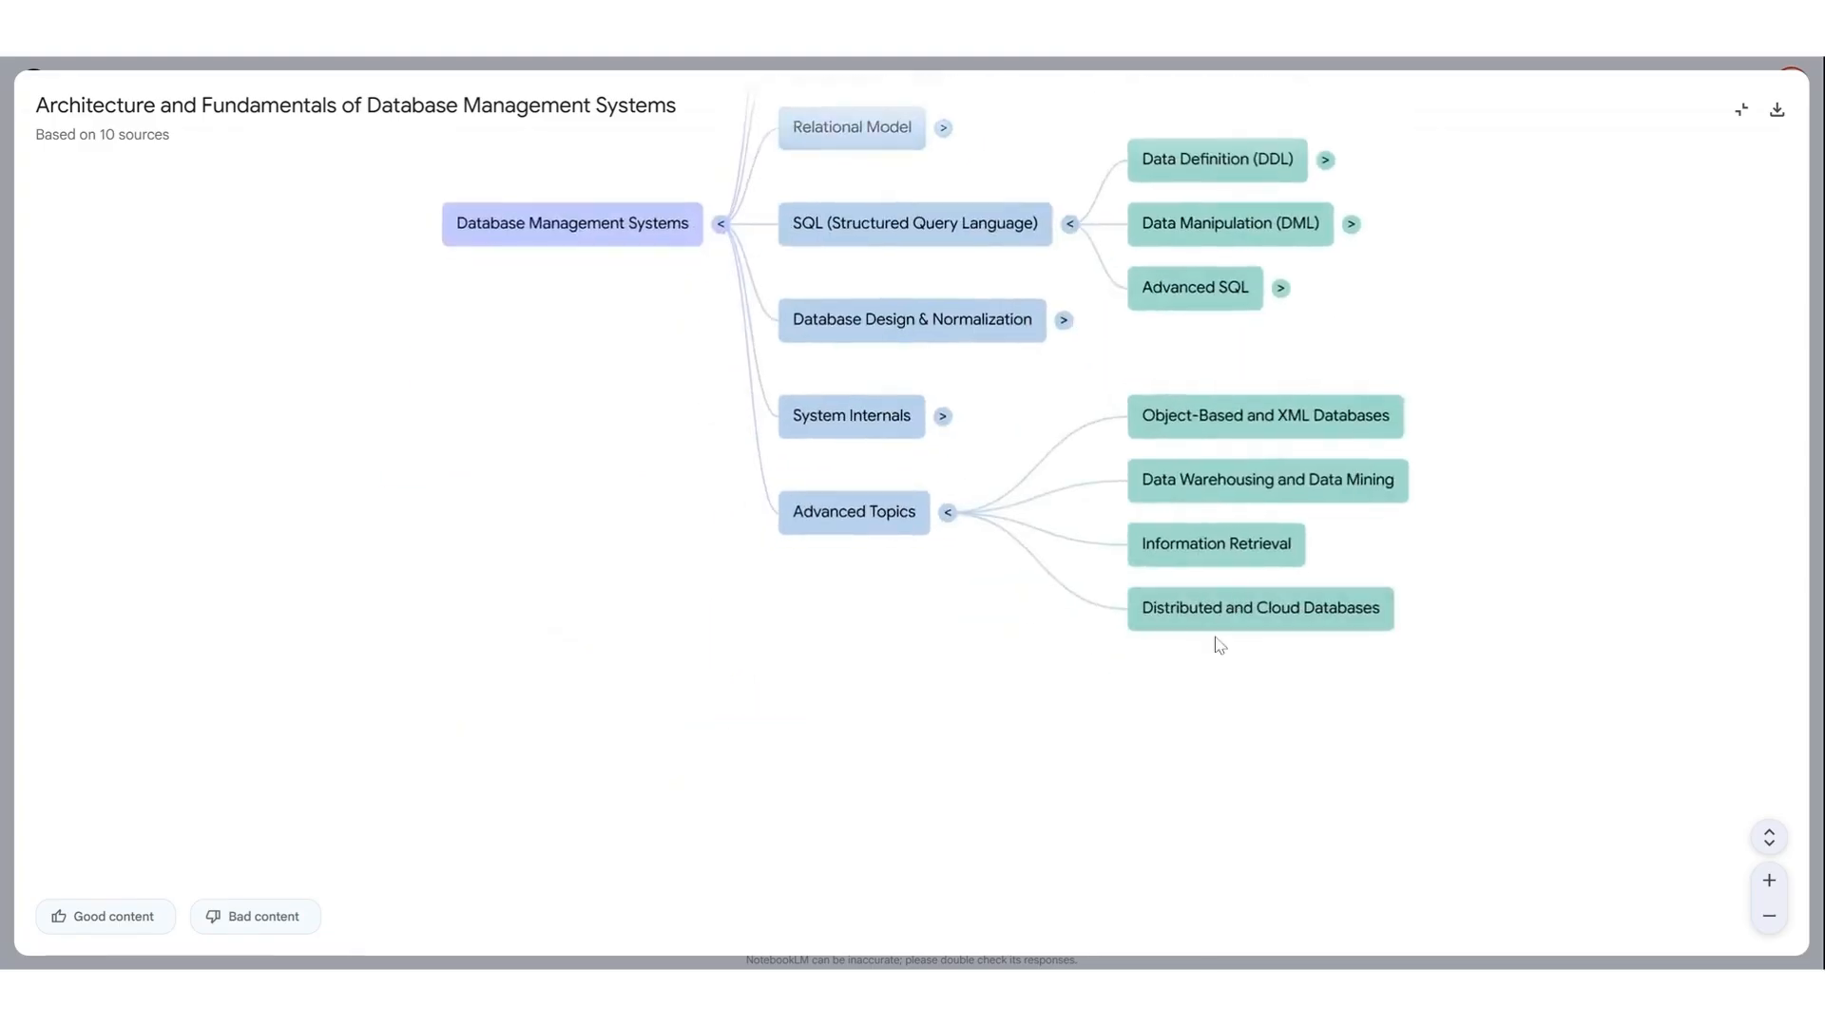
click(1217, 619)
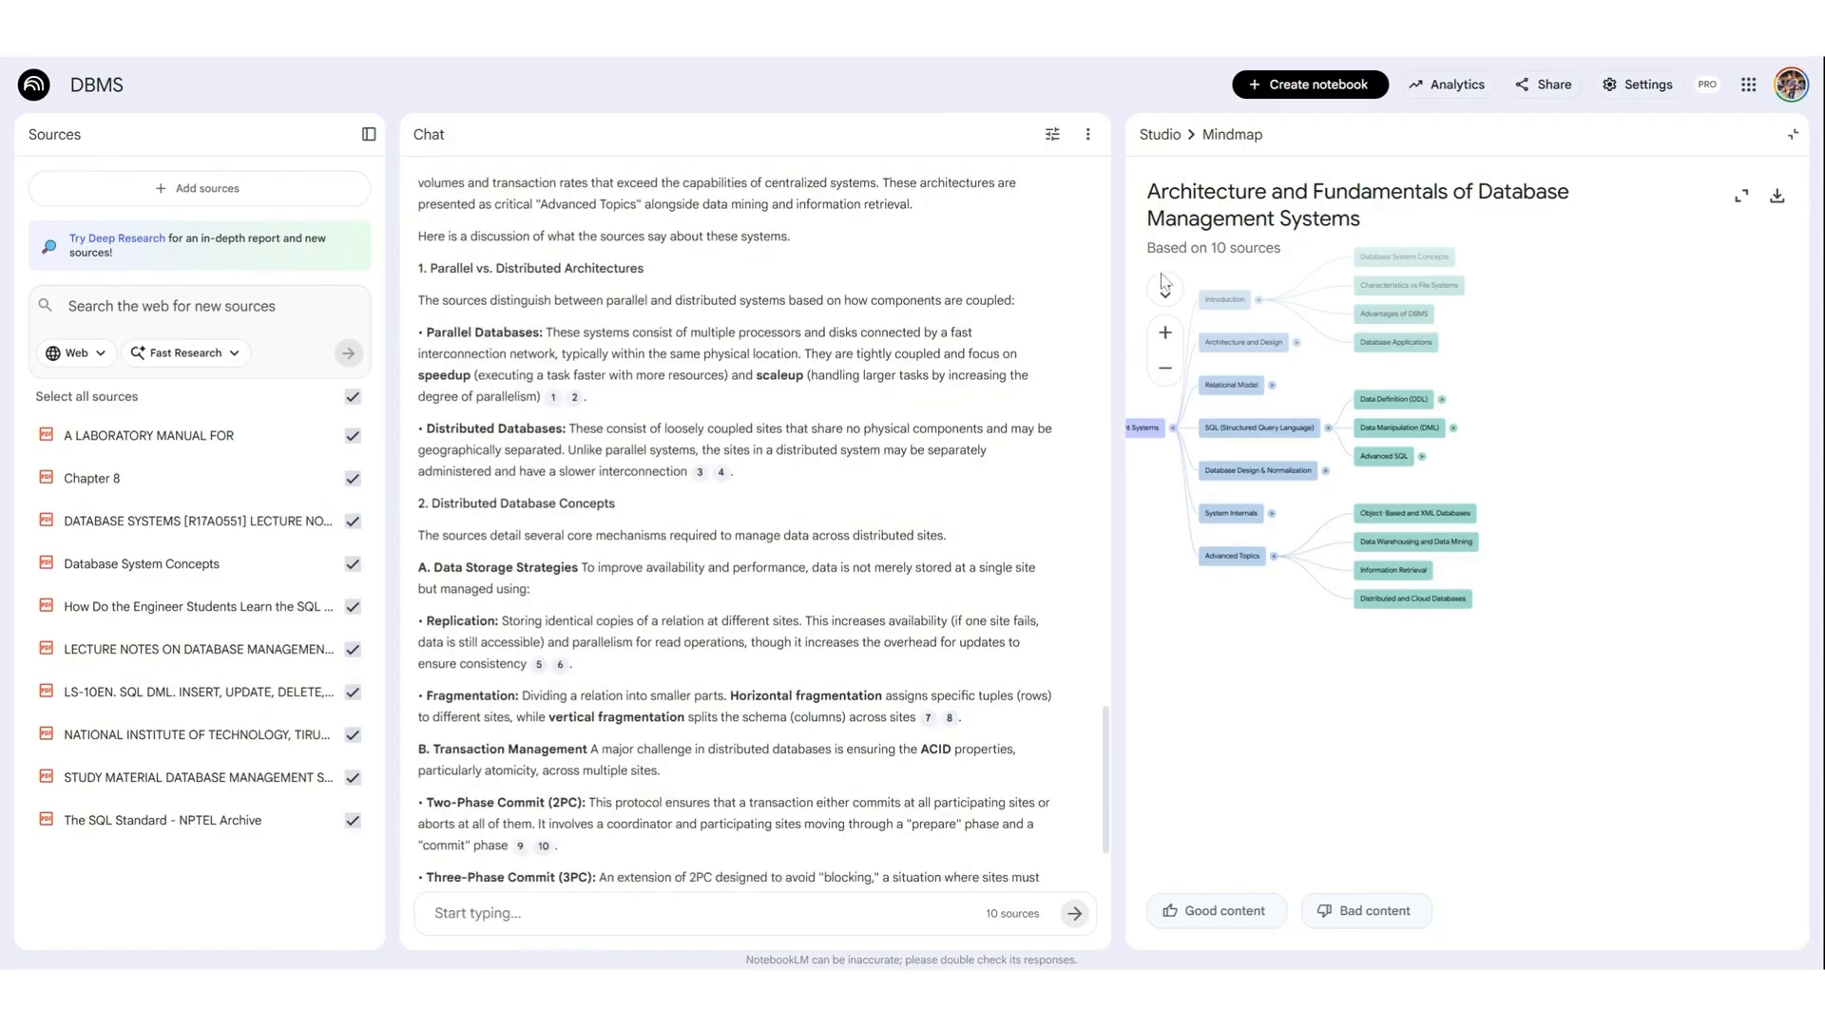
click(1160, 134)
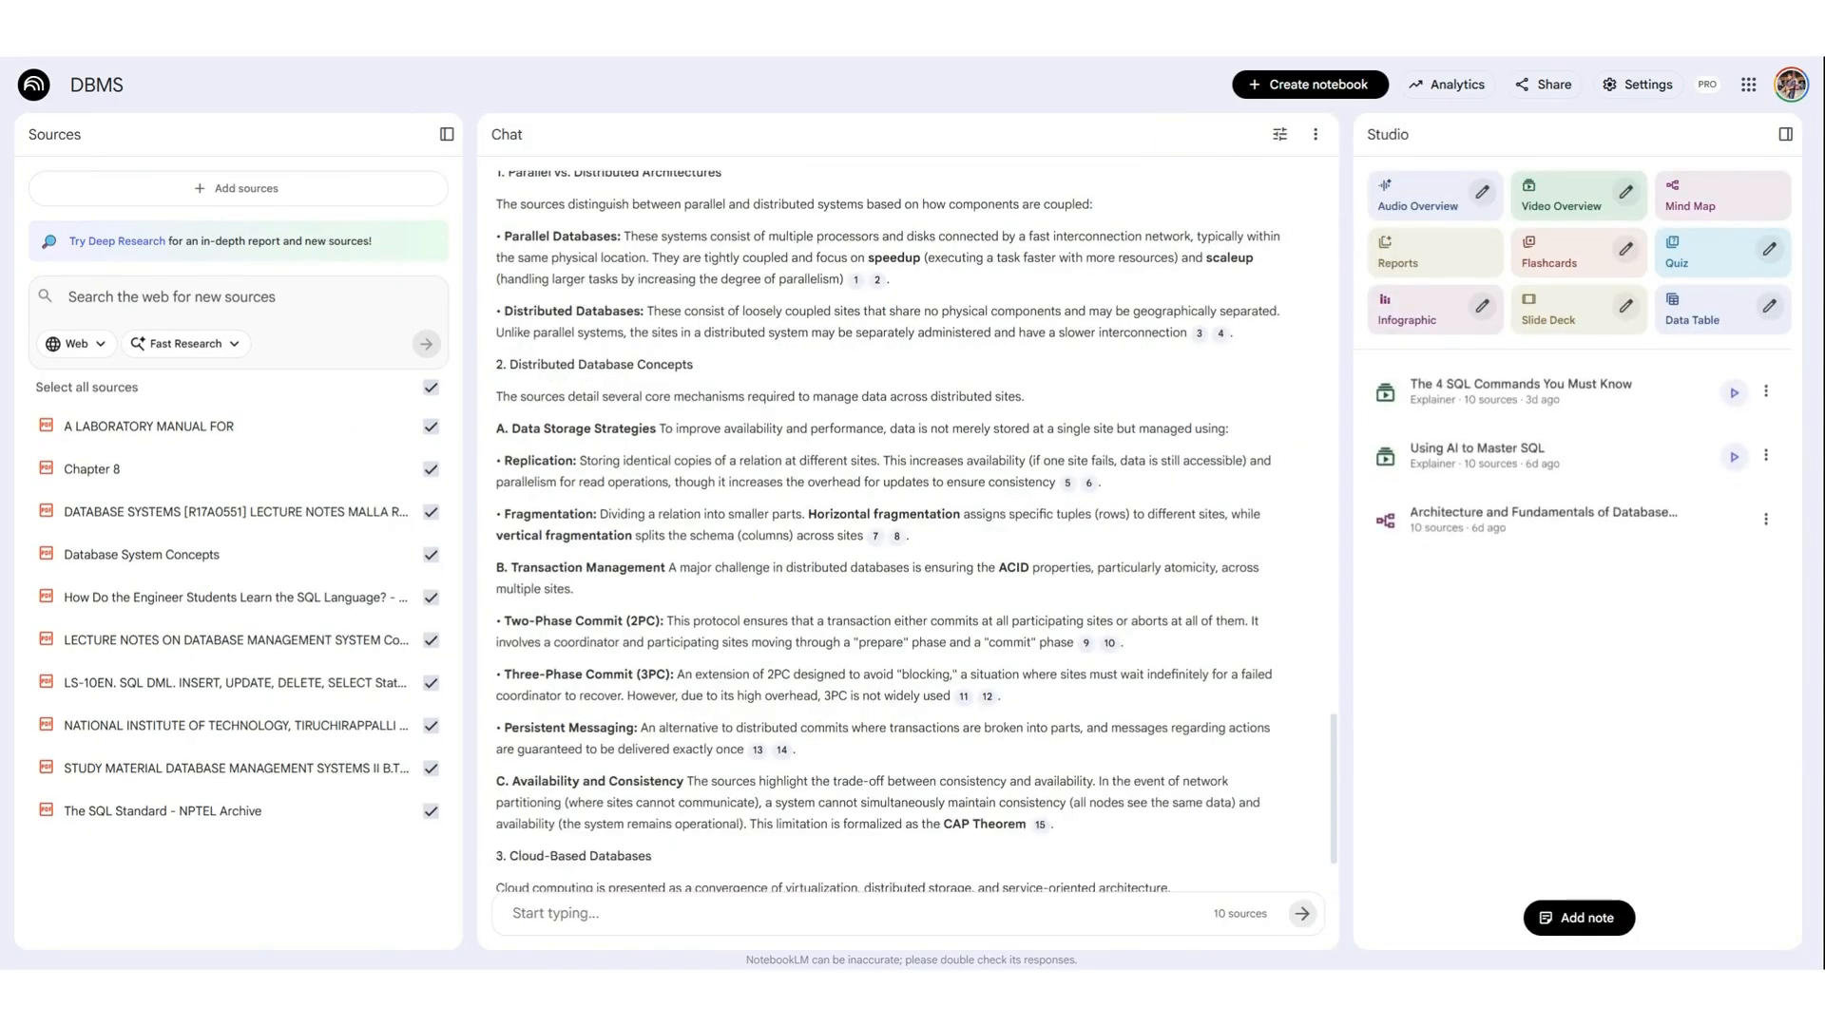